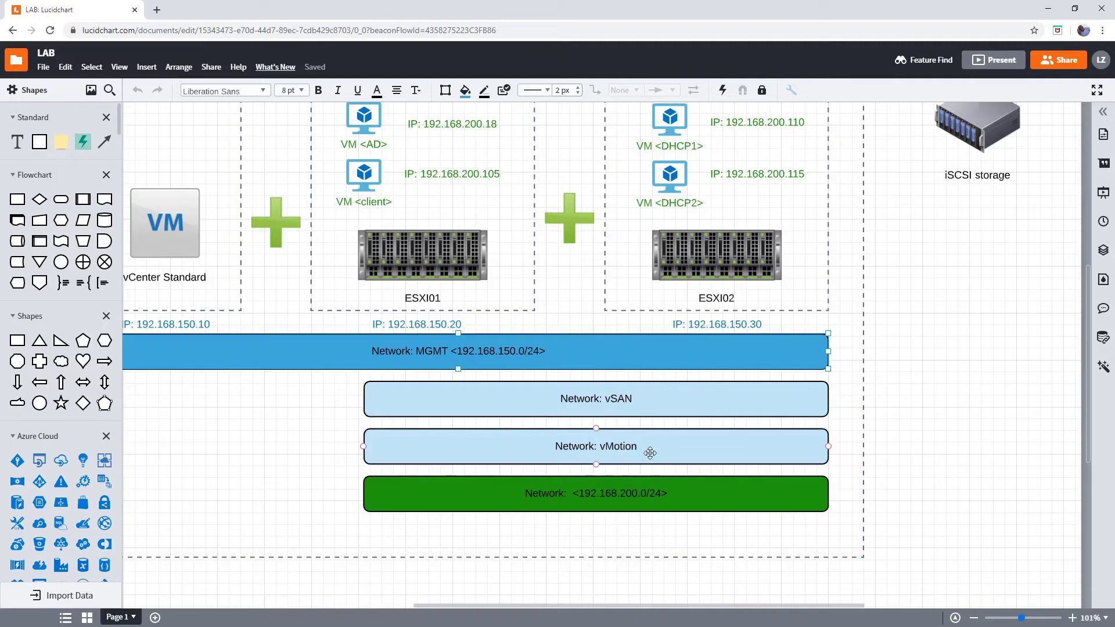
# - Highlight the vMotion and 192.168.200.0/24 networks, the client VM and its 192.168.200.105 label
pyautogui.click(580, 435)
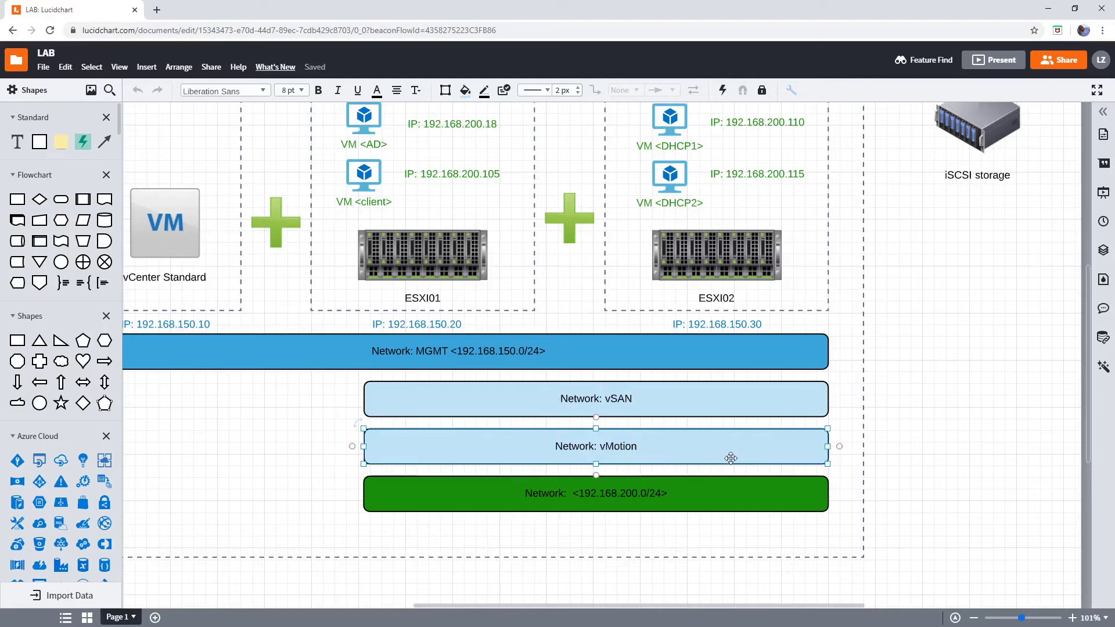
pyautogui.click(810, 497)
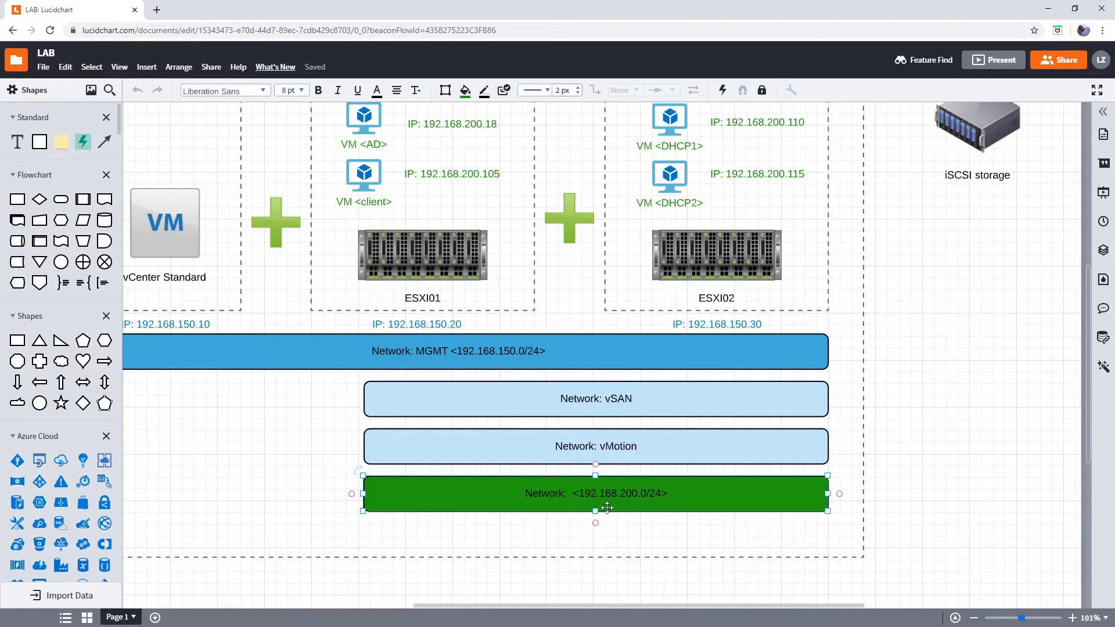
pyautogui.scroll(3, 765, 309)
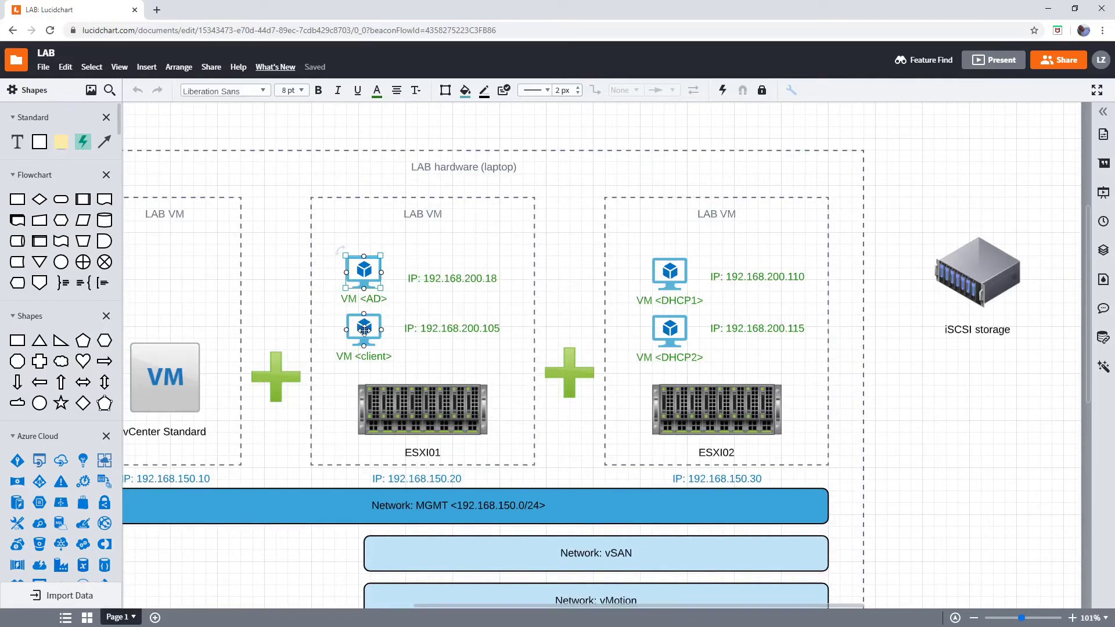
pyautogui.click(364, 330)
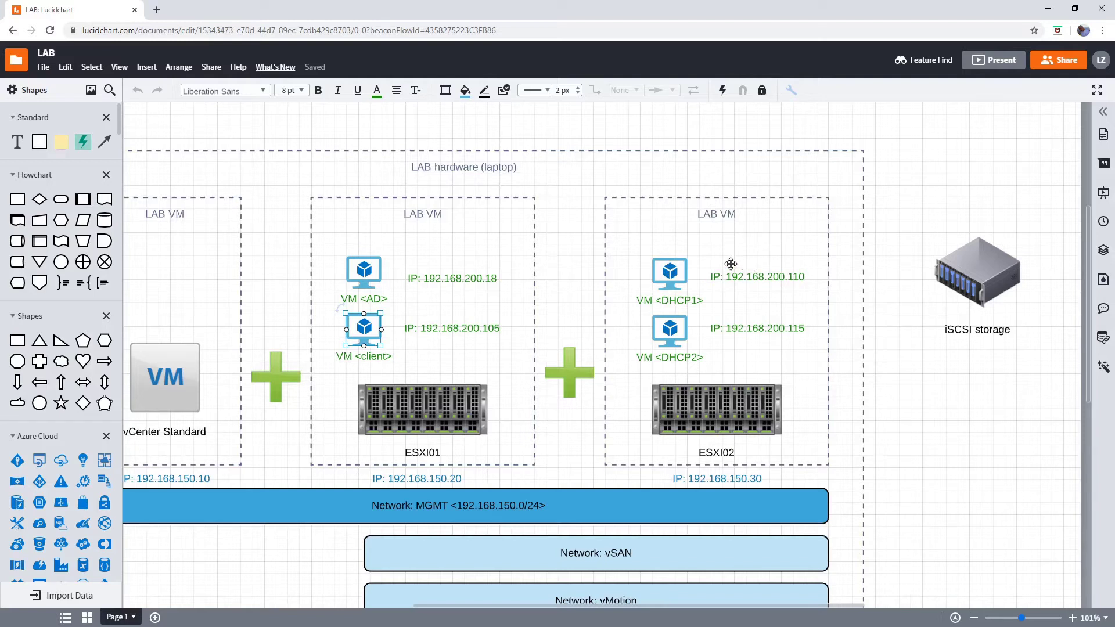
pyautogui.keyDown('shift'); pyautogui.click(422, 325); pyautogui.keyUp('shift')
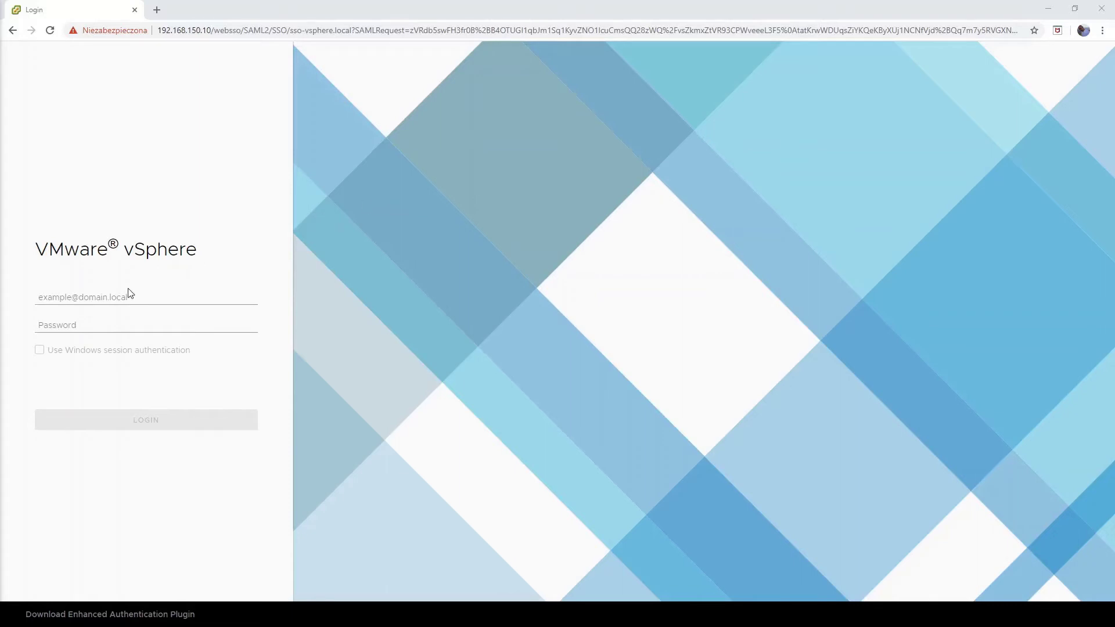
# - Sign in to vSphere with the SSO administrator username and its password
pyautogui.click(125, 297)
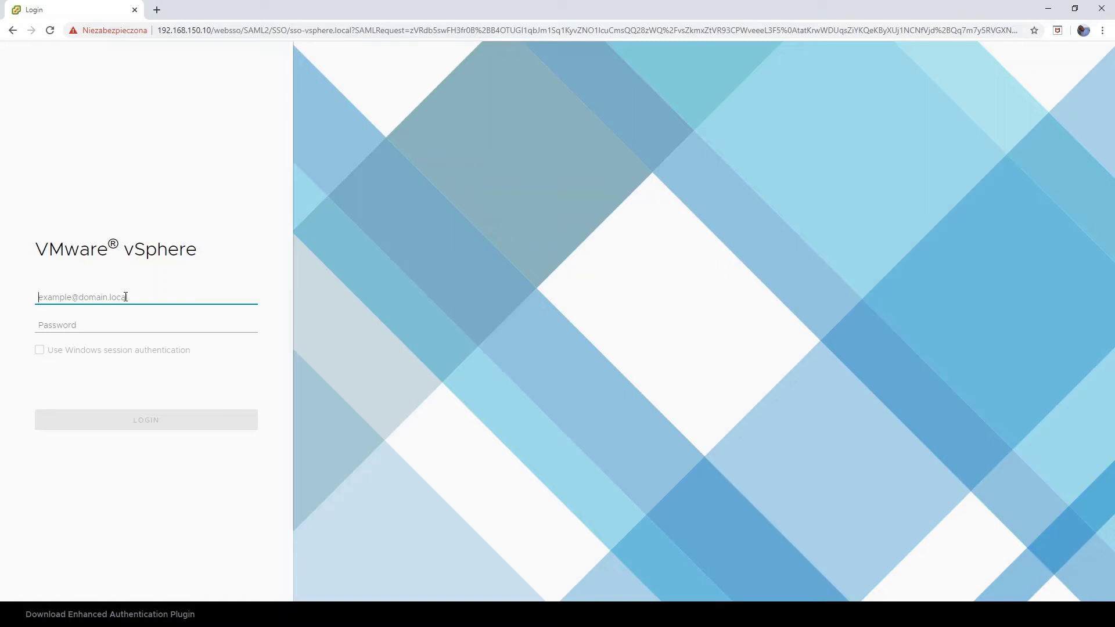
pyautogui.write('administrator@sso-vsphere.local')
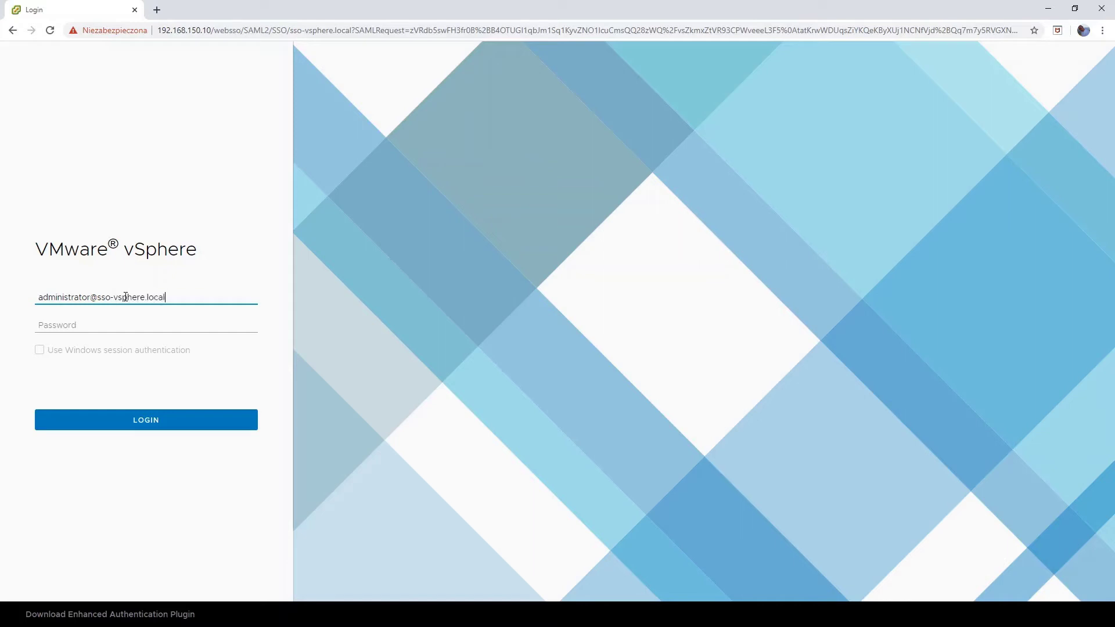
pyautogui.press('Tab')
pyautogui.write('••')
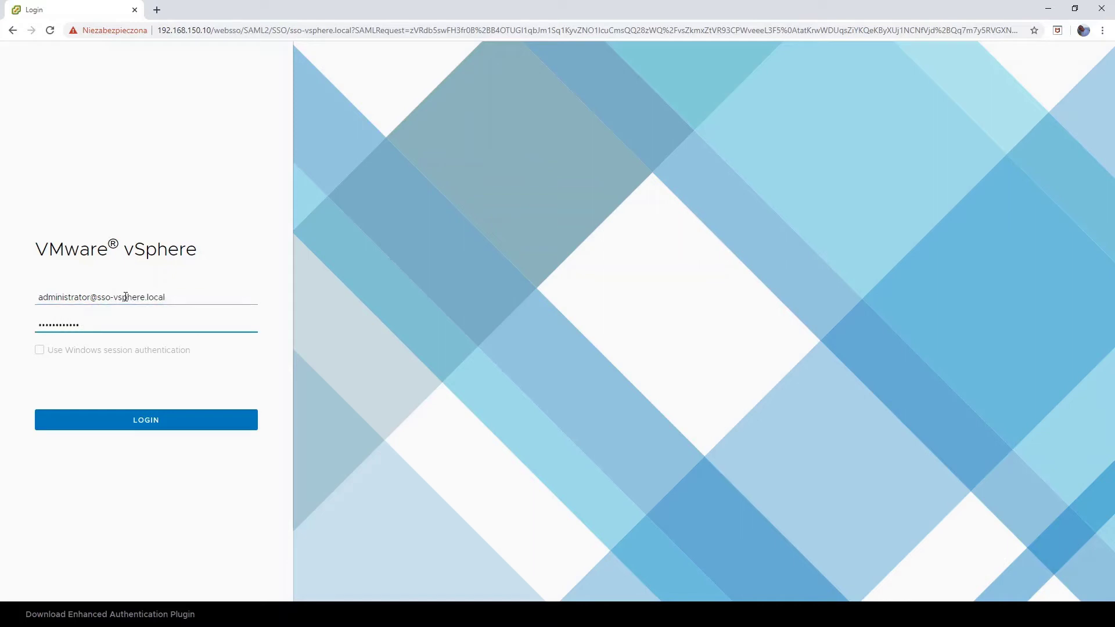
pyautogui.write('•')
pyautogui.press('Return')
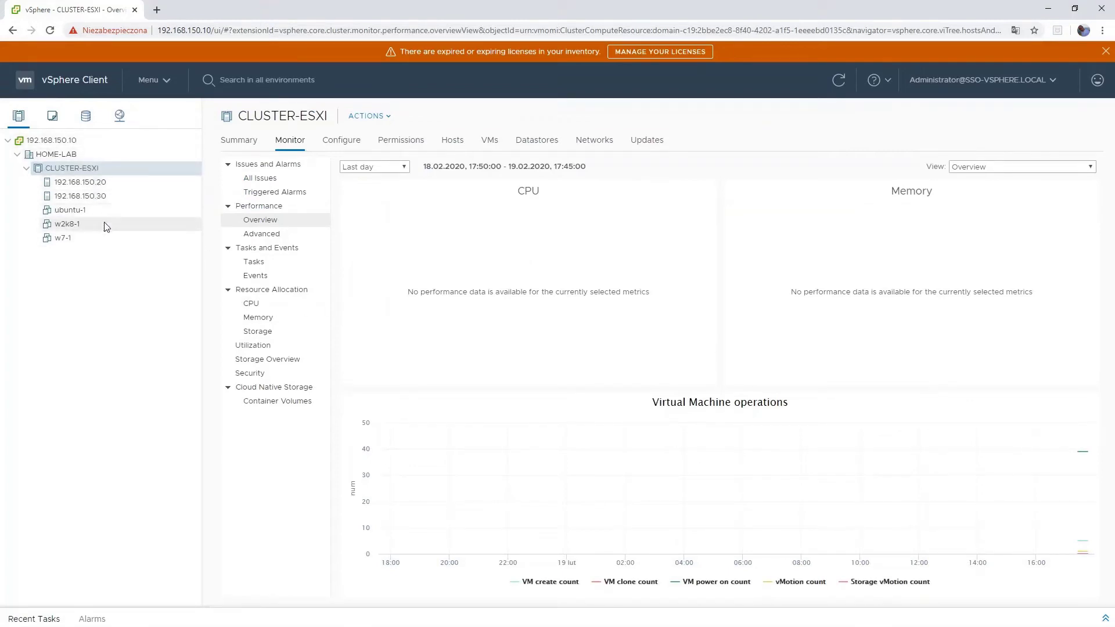
# - Review the summaries of hosts 192.168.150.20 and 192.168.150.30 and the ubuntu-1 VM
pyautogui.click(109, 186)
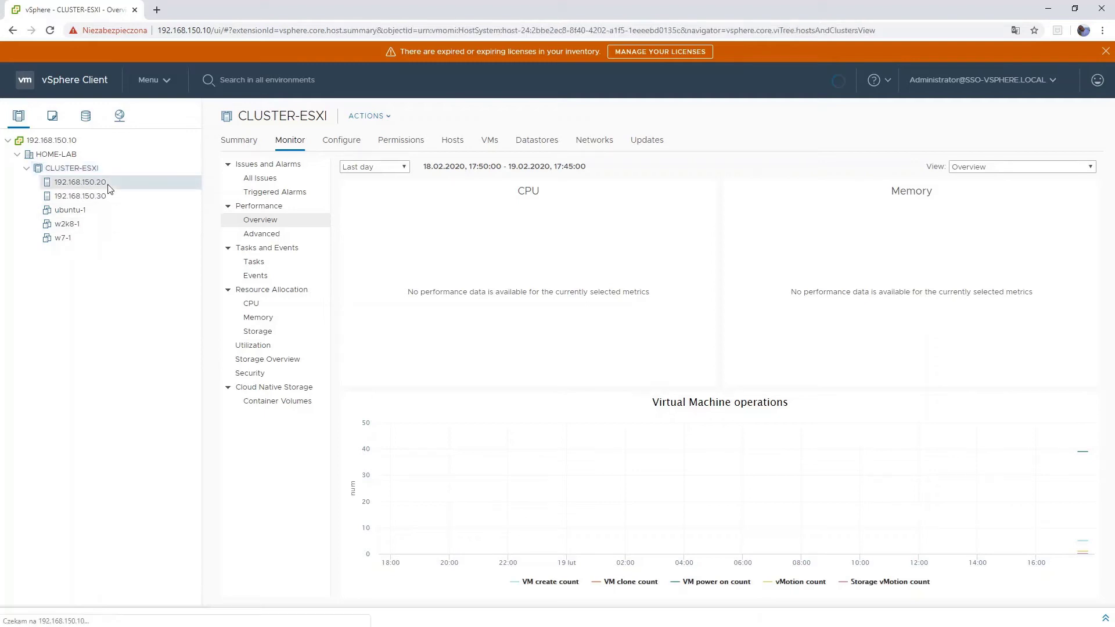
pyautogui.click(110, 197)
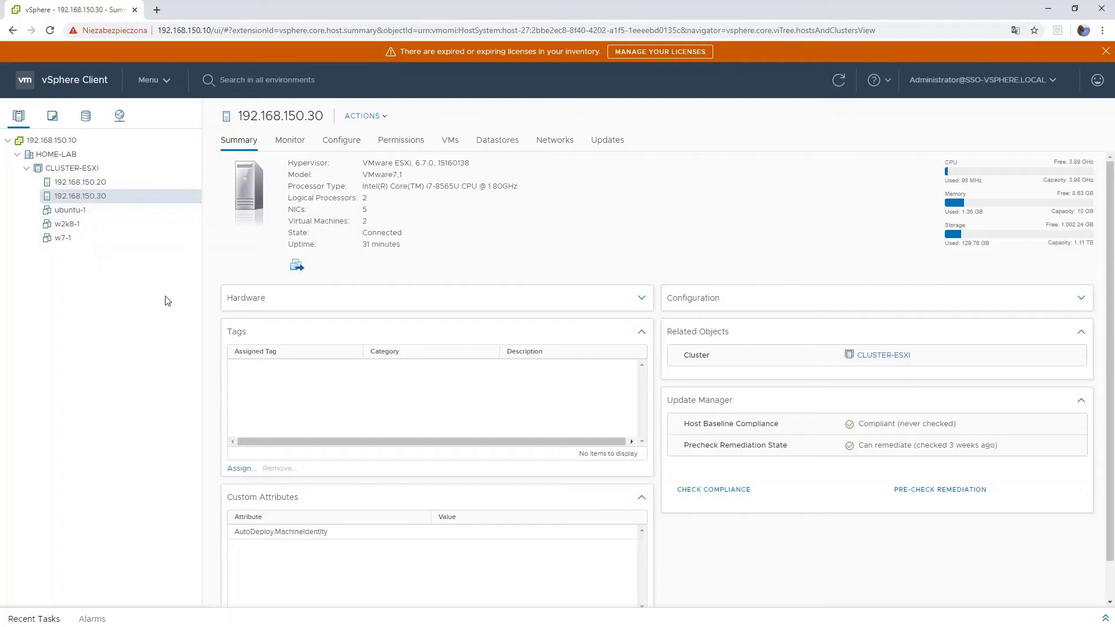
pyautogui.click(95, 211)
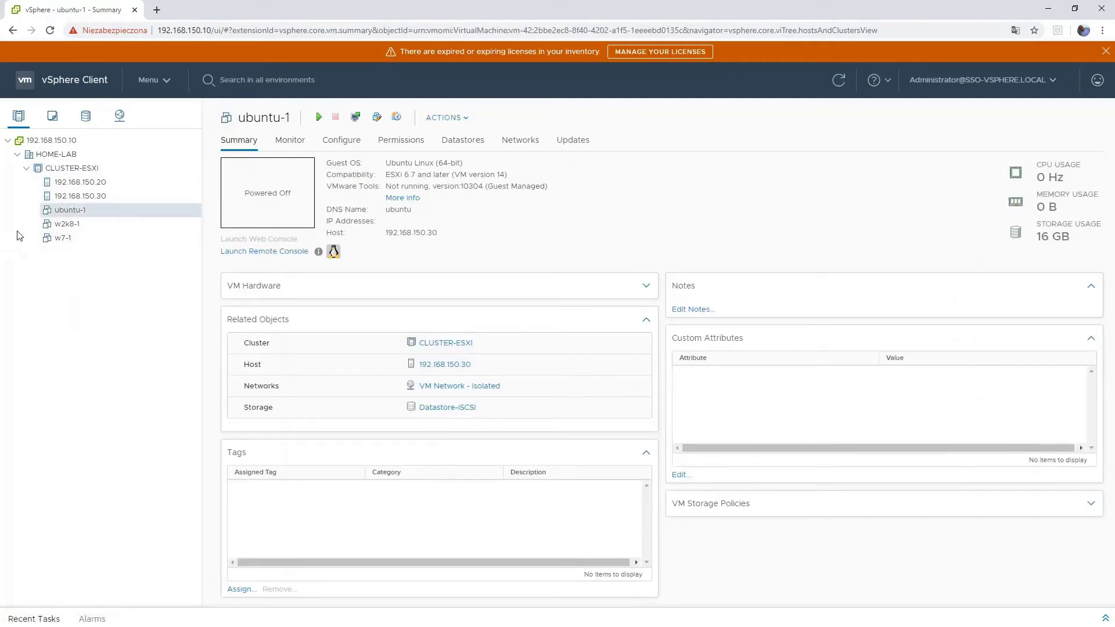
# - Power on the w2k8-1 virtual machine
pyautogui.click(54, 226)
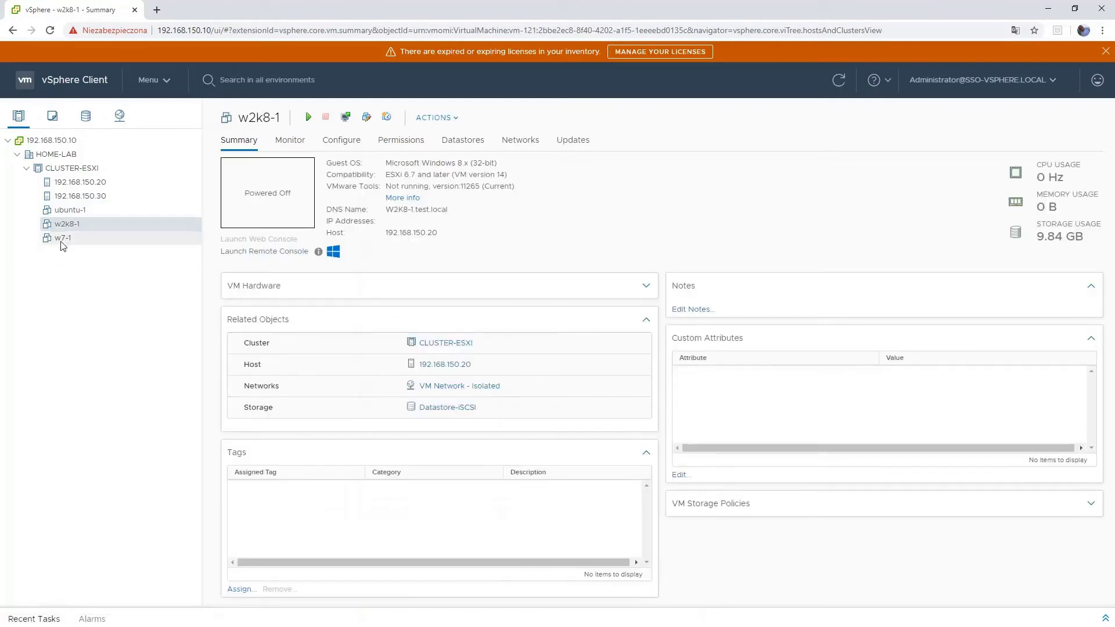
pyautogui.rightClick(67, 224)
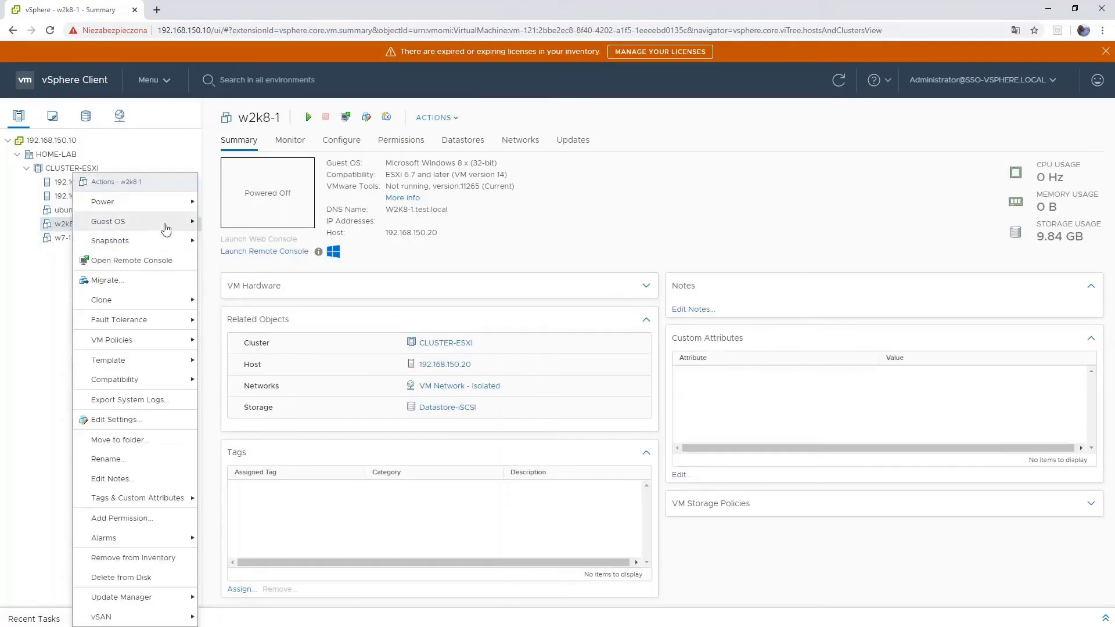
pyautogui.moveTo(146, 202)
pyautogui.click(224, 203)
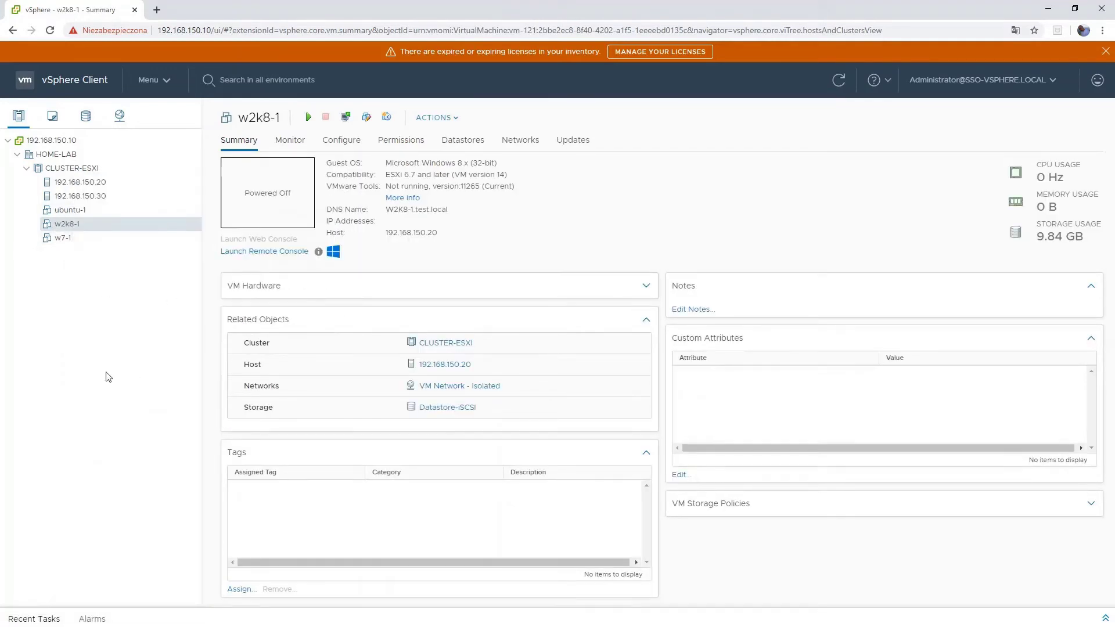
# - Power on the w7-1 virtual machine
pyautogui.rightClick(69, 244)
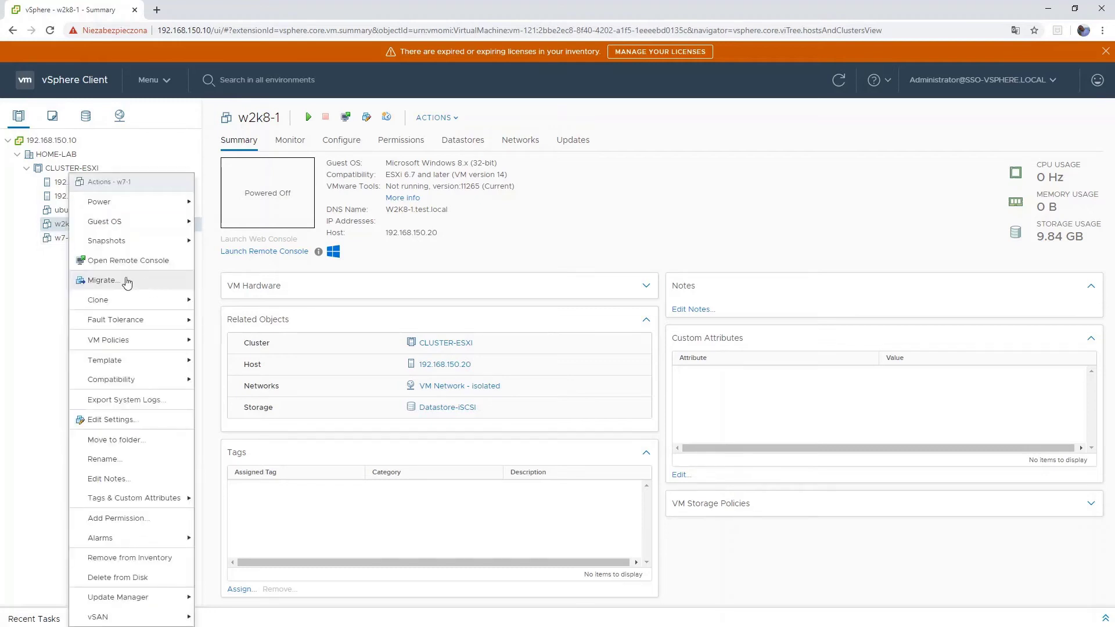
pyautogui.click(61, 243)
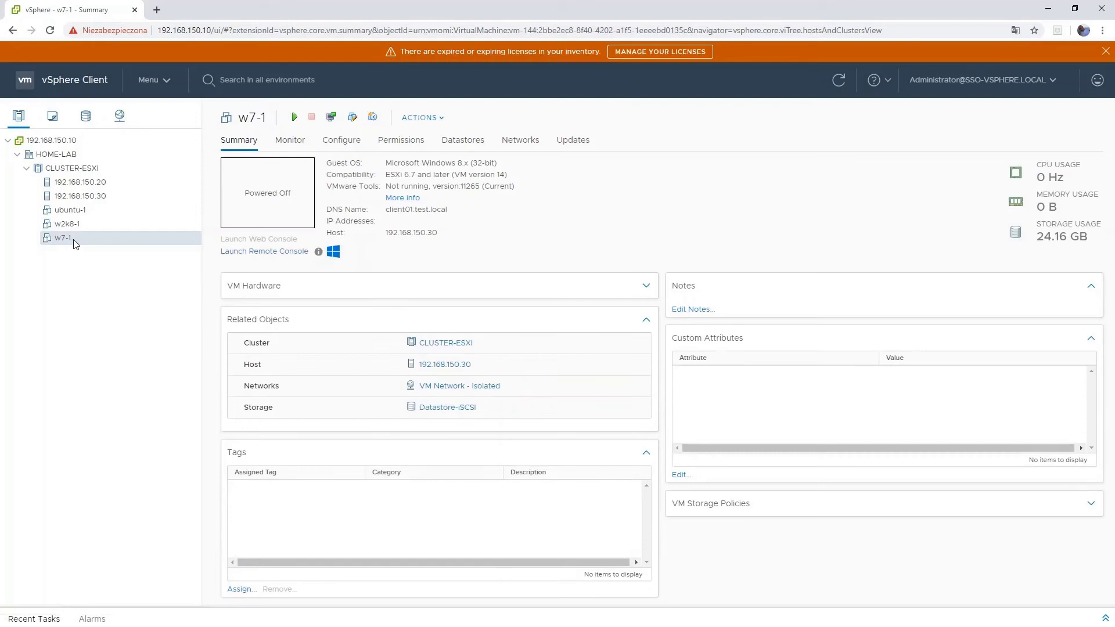
pyautogui.rightClick(76, 243)
pyautogui.moveTo(115, 209)
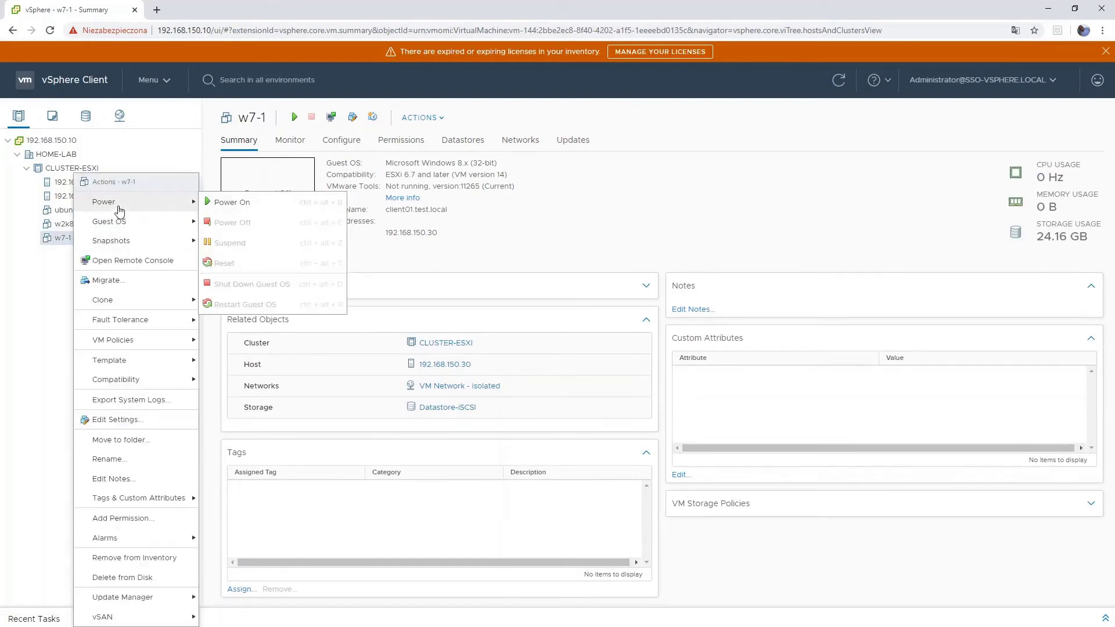
pyautogui.click(216, 205)
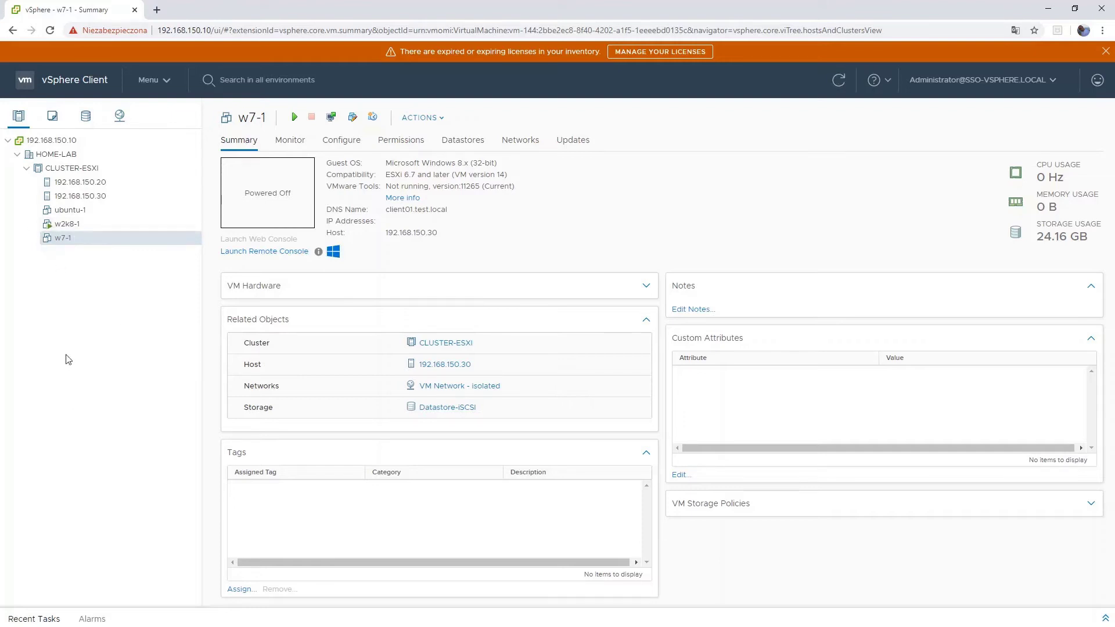
# - Start a new VM named w2k16-core-1 from the w2k16-core template
pyautogui.click(52, 116)
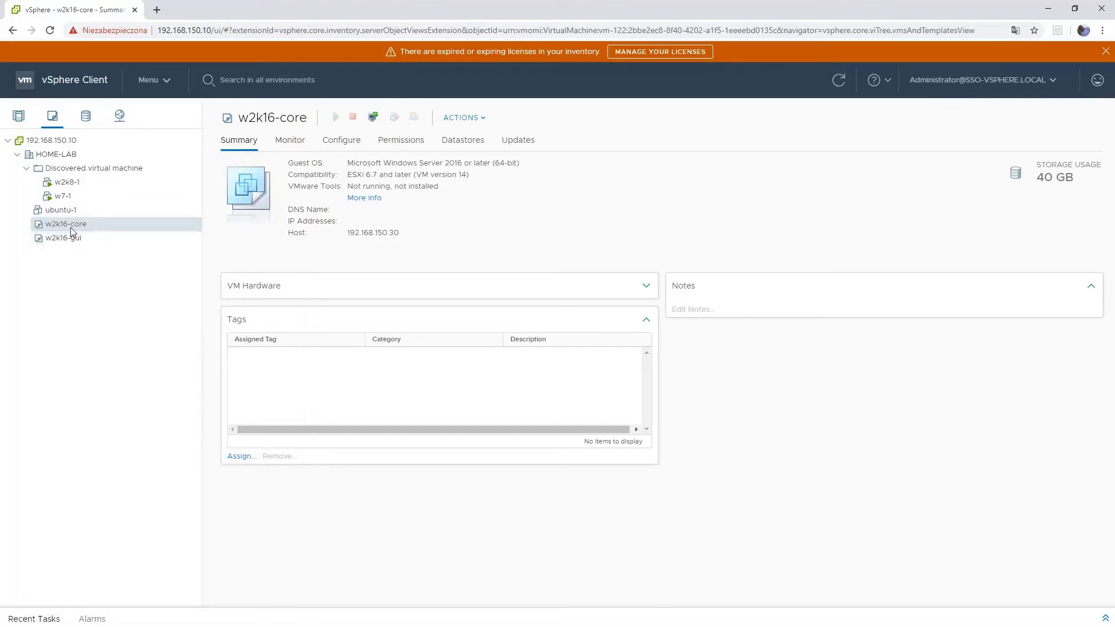
pyautogui.rightClick(71, 228)
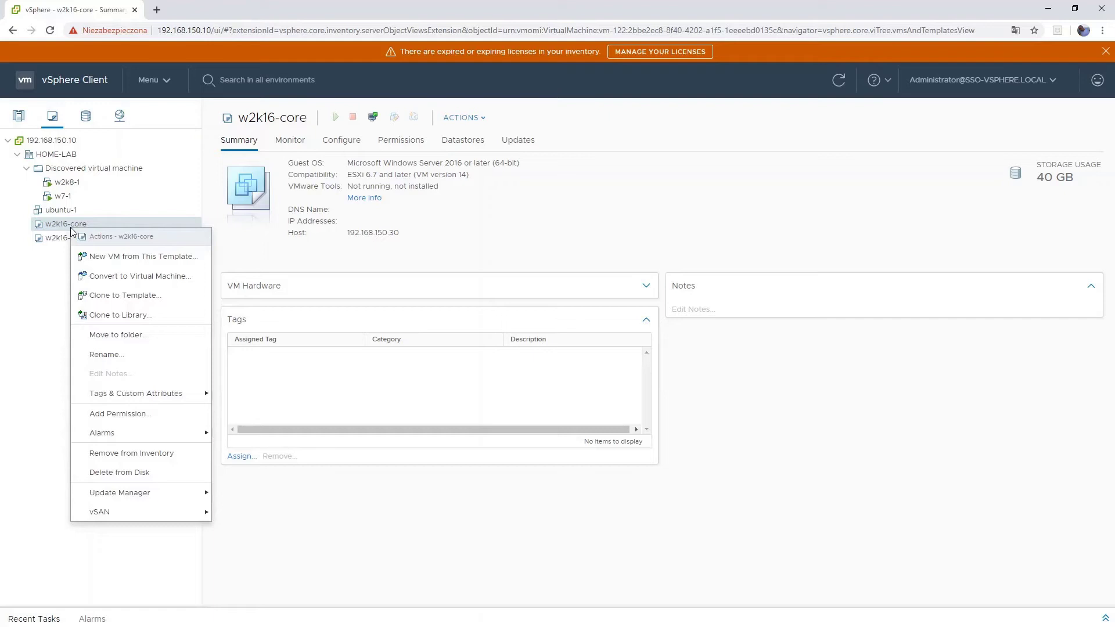
pyautogui.click(116, 256)
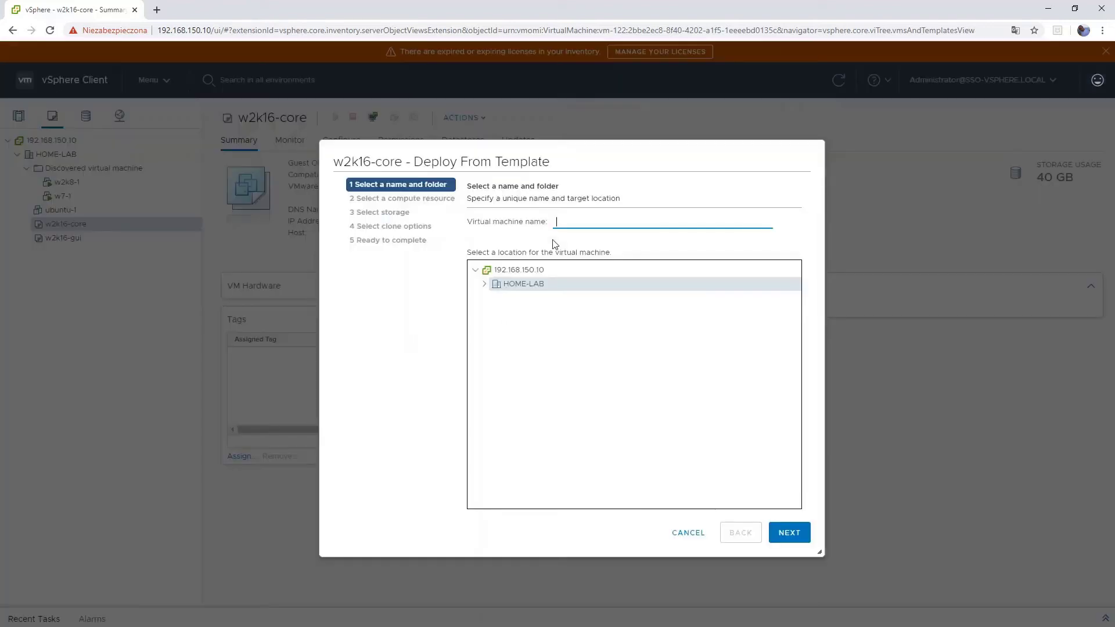
pyautogui.write('w2k16-core-1')
pyautogui.click(789, 533)
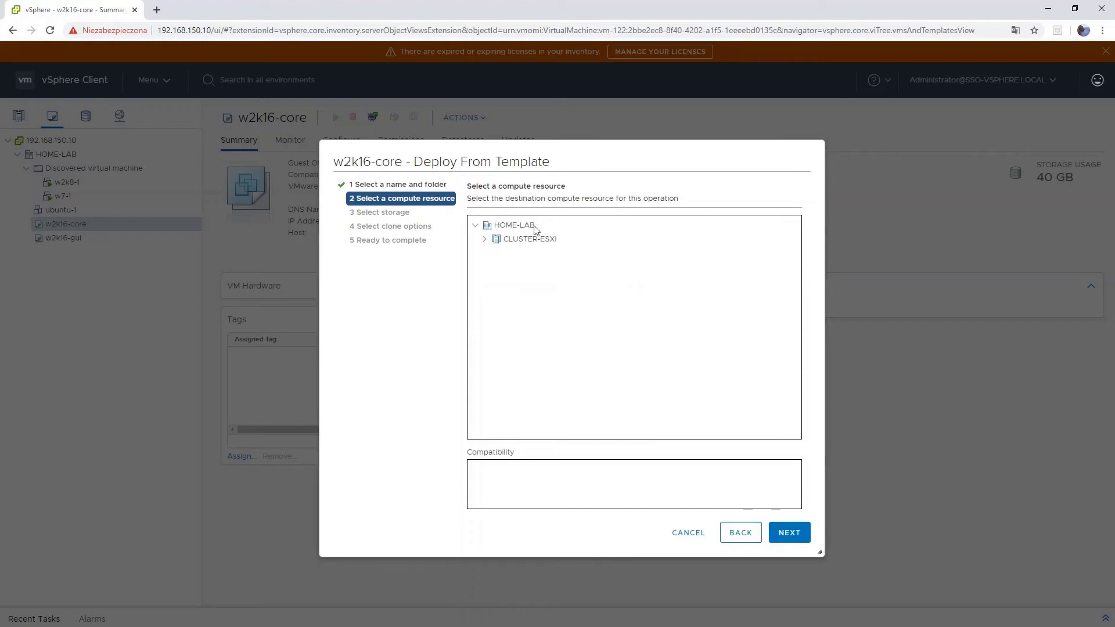
# - Place it in CLUSTER-ESXI on host 192.168.150.20 with Datastore-ISCSI storage and finish
pyautogui.click(485, 240)
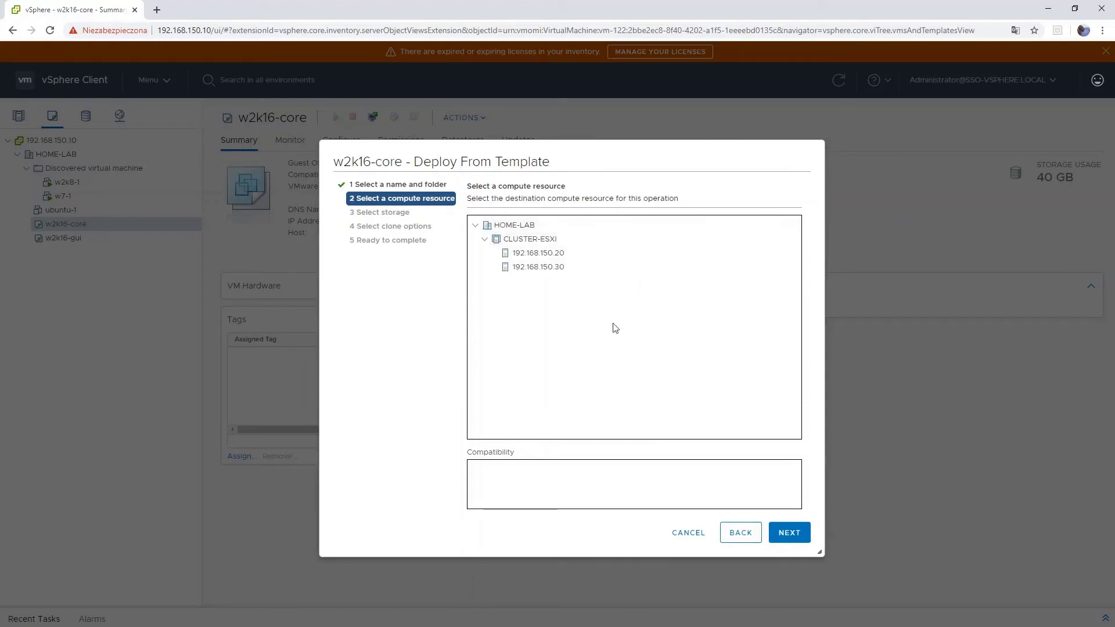
pyautogui.click(500, 240)
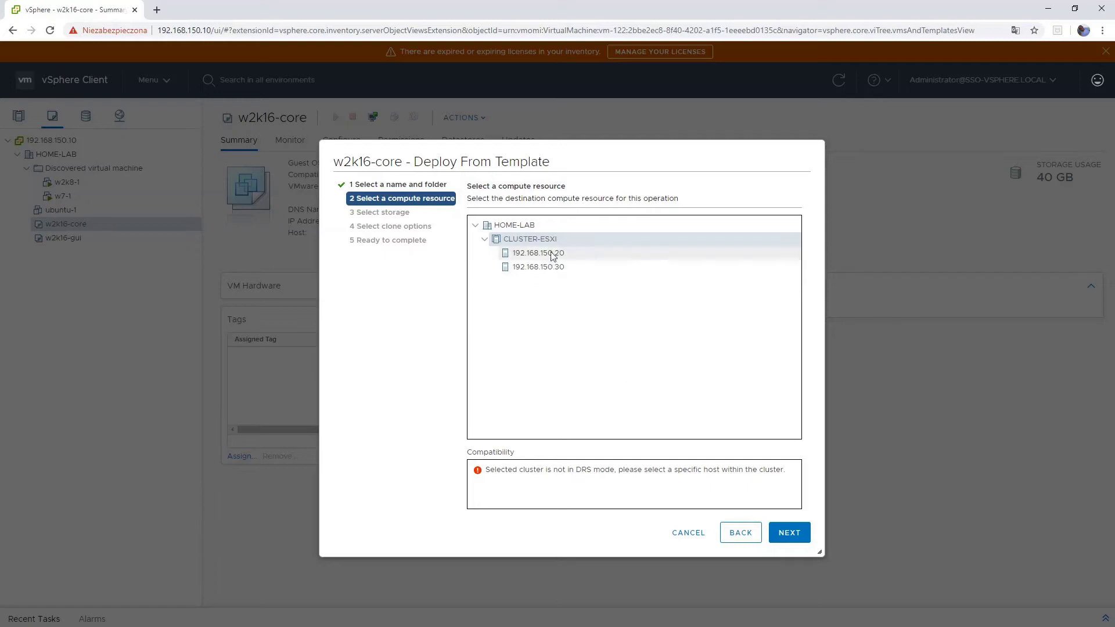
pyautogui.click(574, 258)
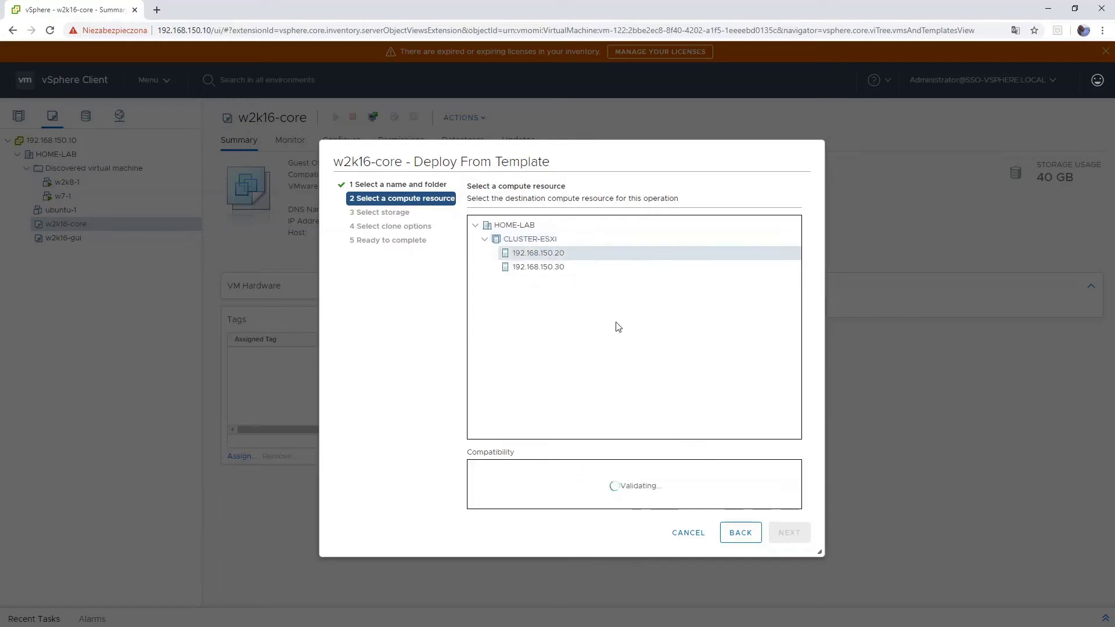
pyautogui.click(787, 529)
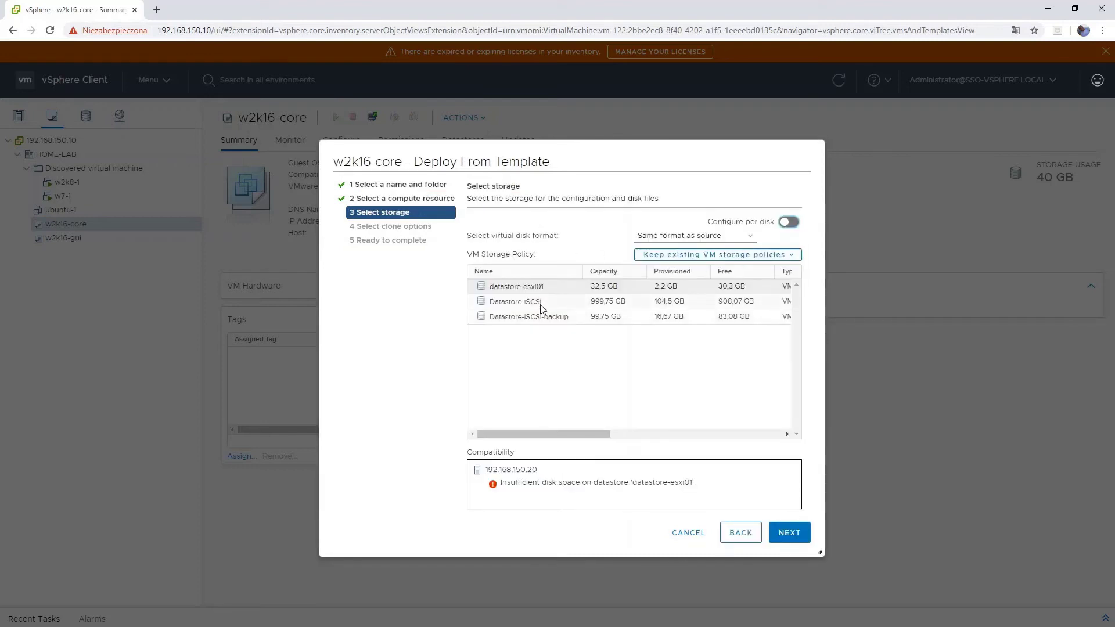
pyautogui.click(540, 304)
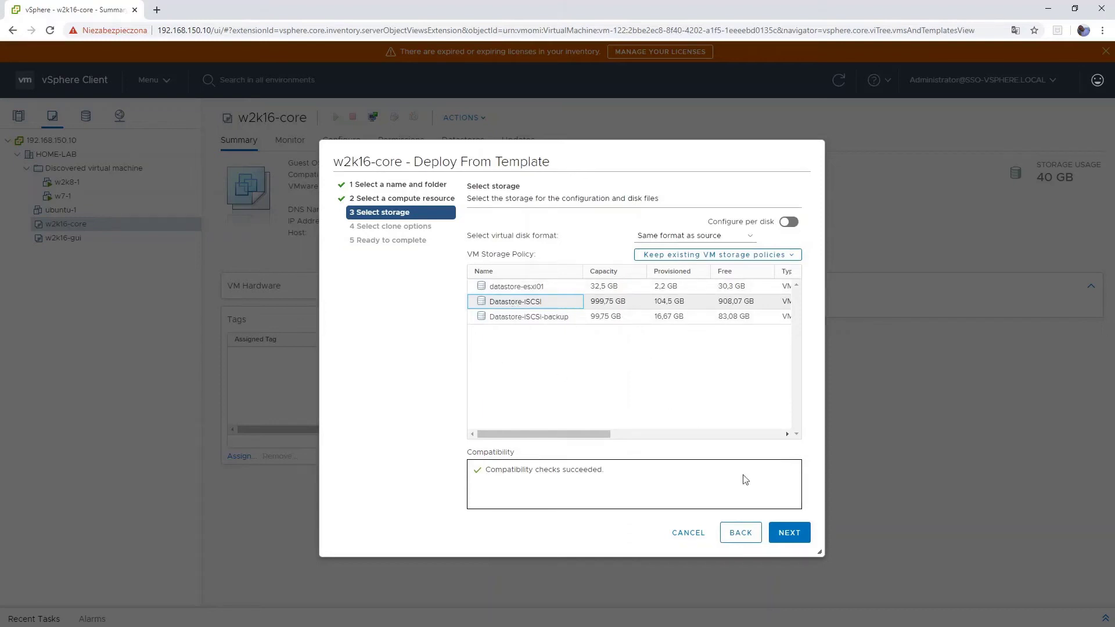
pyautogui.click(791, 532)
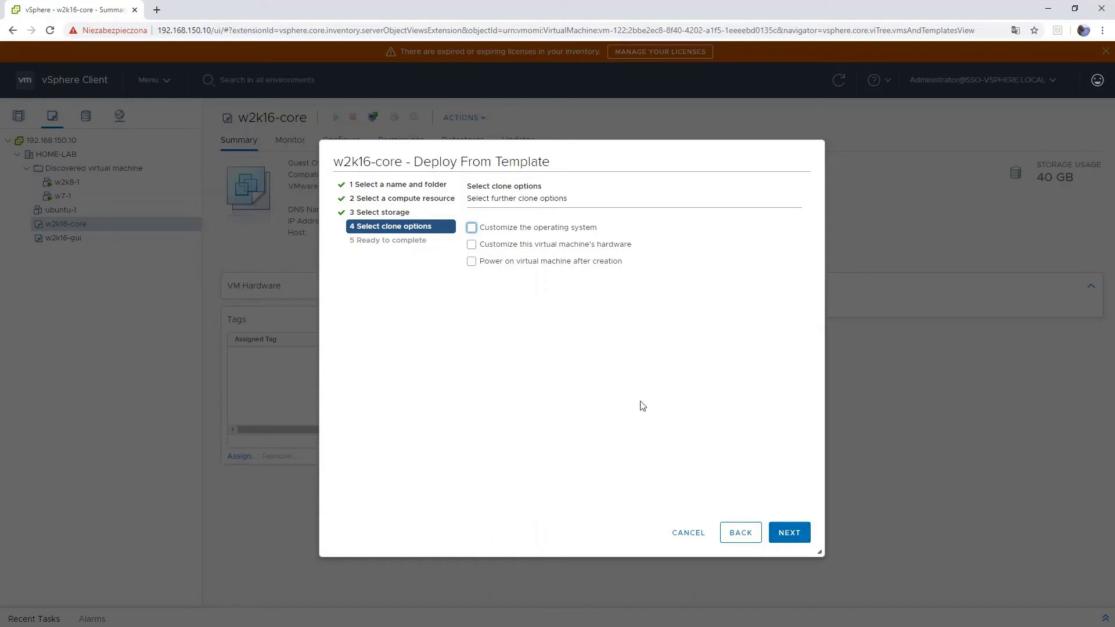
pyautogui.click(789, 533)
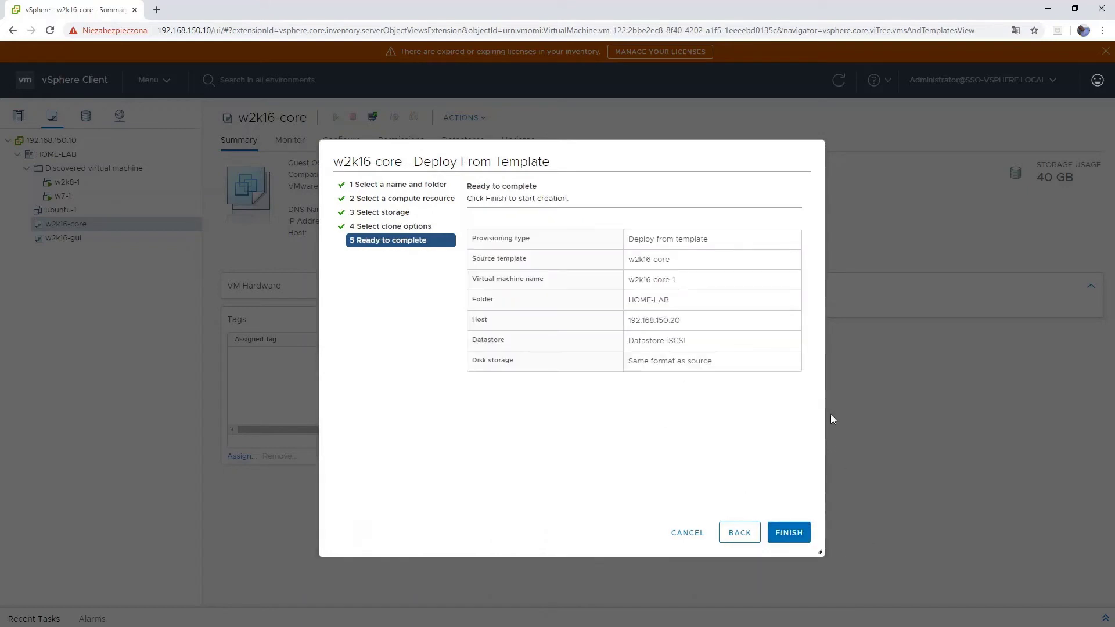
pyautogui.click(788, 532)
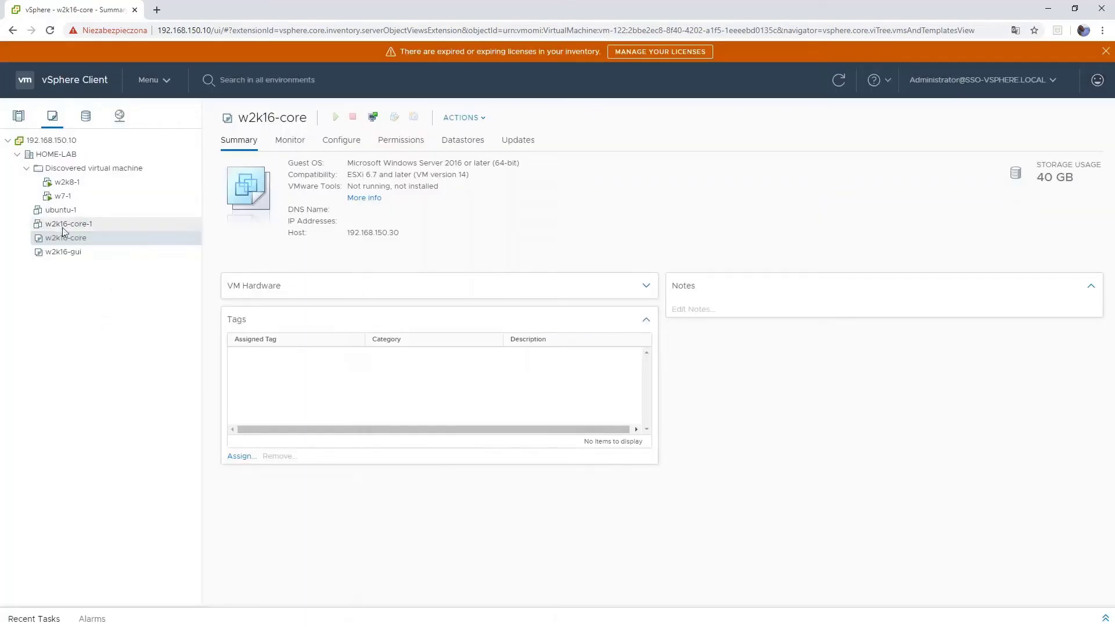
pyautogui.rightClick(78, 238)
# - Deploy w2k16-core-2 from the template to host 192.168.150.30 on Datastore-ISCSI, default clone options
pyautogui.click(122, 268)
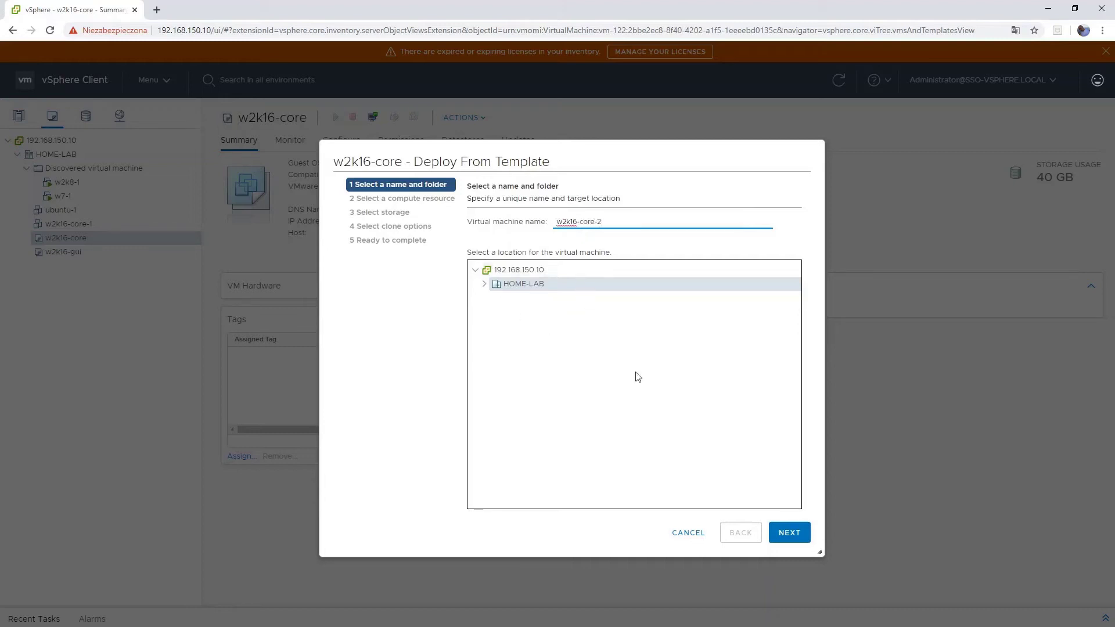
pyautogui.click(789, 532)
pyautogui.click(485, 238)
pyautogui.click(557, 267)
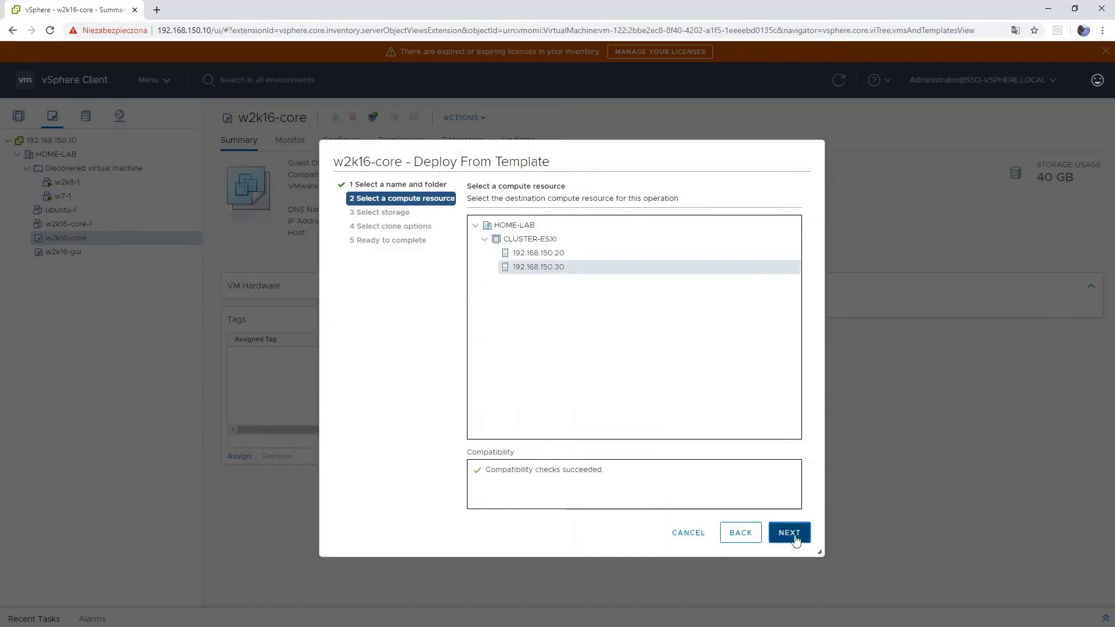
pyautogui.click(788, 533)
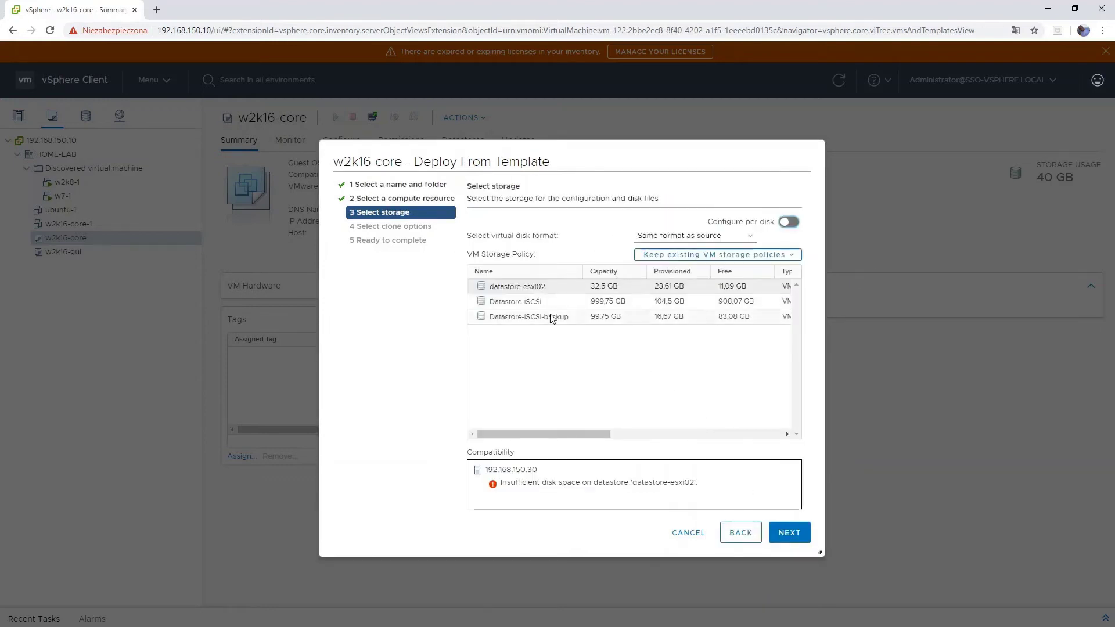
pyautogui.click(523, 302)
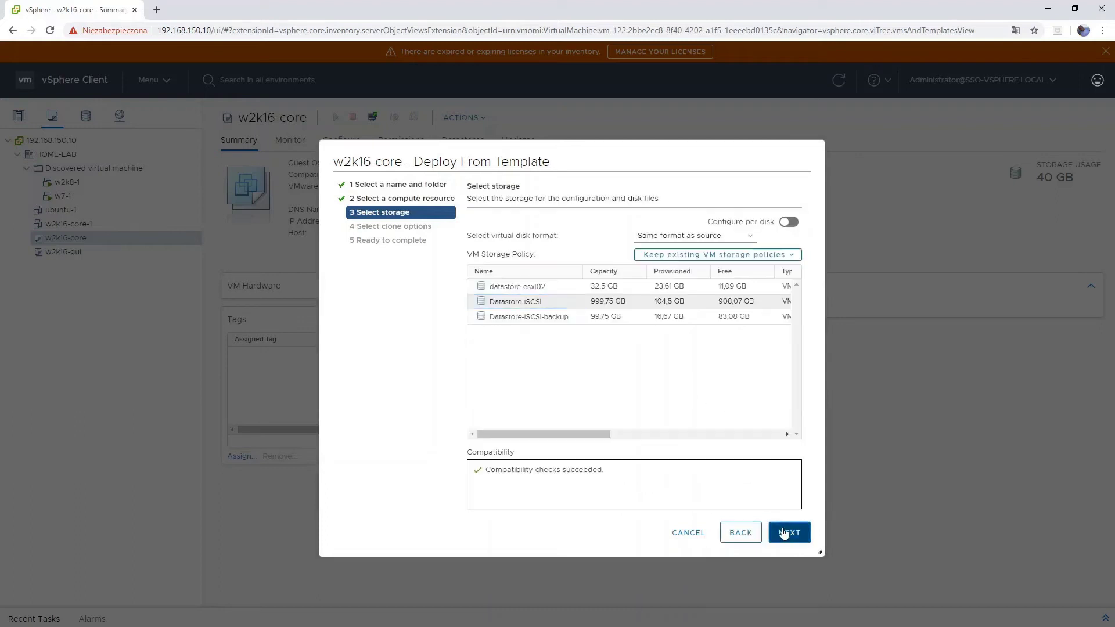
pyautogui.click(790, 531)
pyautogui.click(789, 532)
pyautogui.click(789, 532)
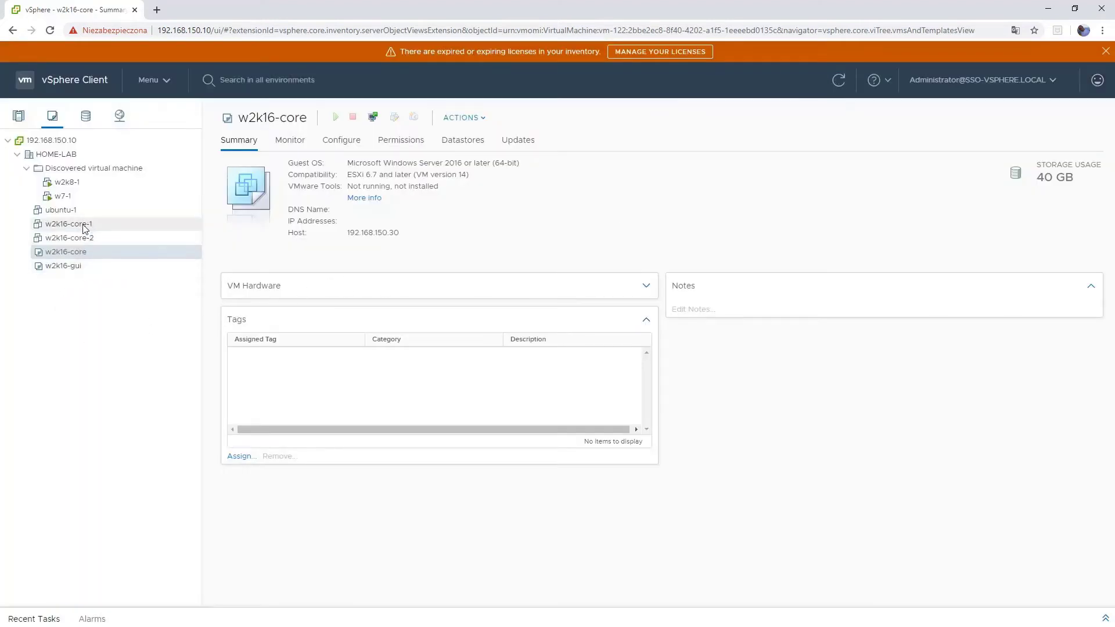
# - Show w2k16-core-1's summary from the Hosts and Clusters view under host 192.168.150.20
pyautogui.click(84, 226)
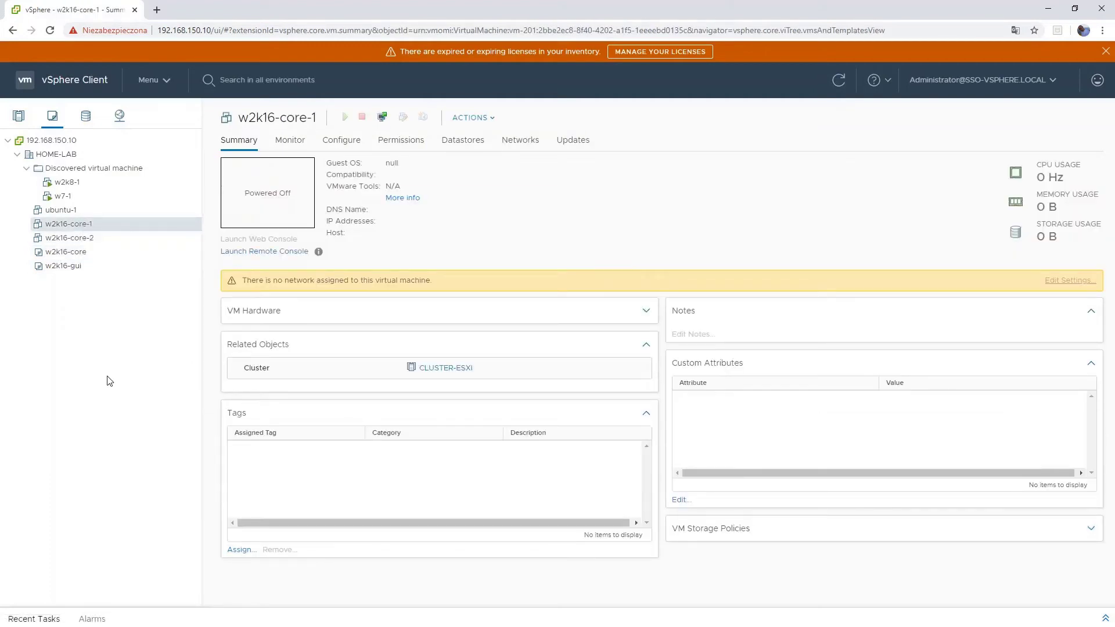
pyautogui.rightClick(91, 228)
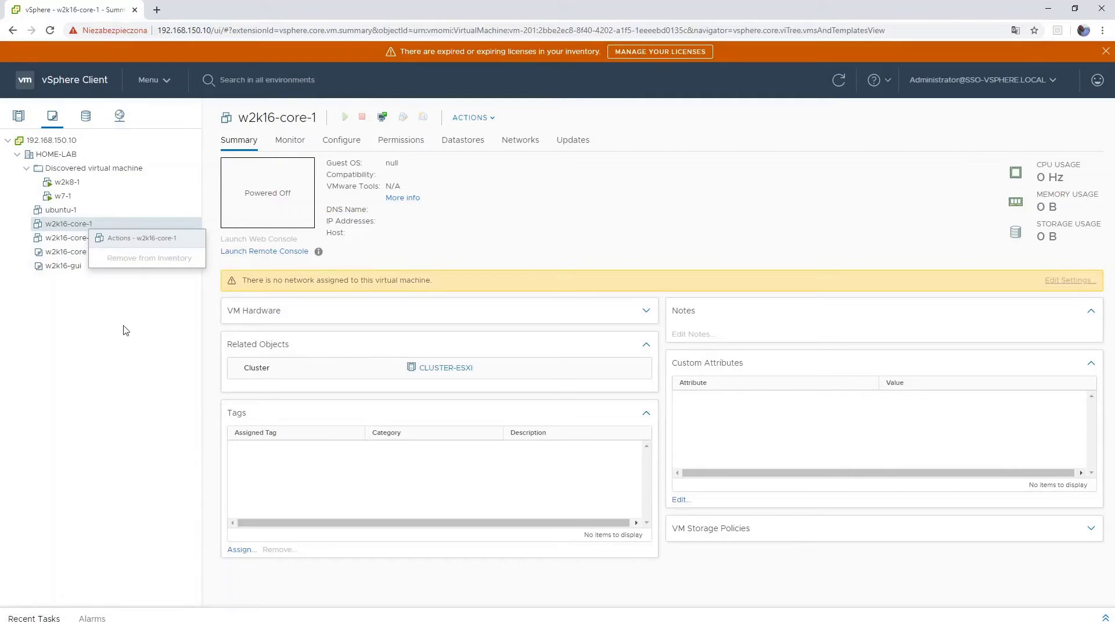
pyautogui.rightClick(50, 226)
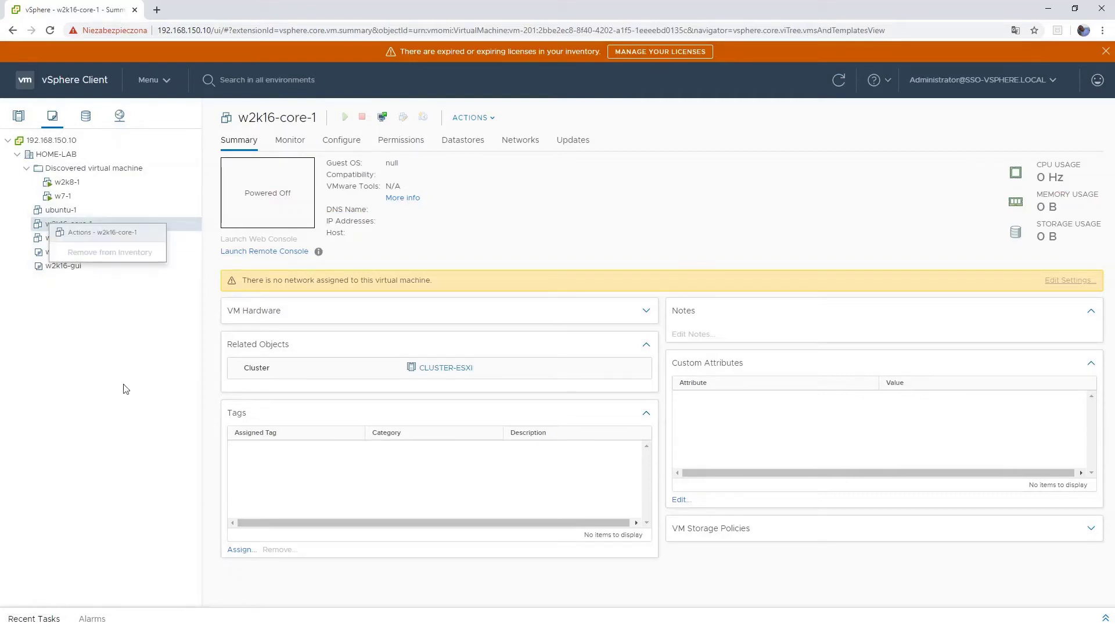
pyautogui.click(118, 410)
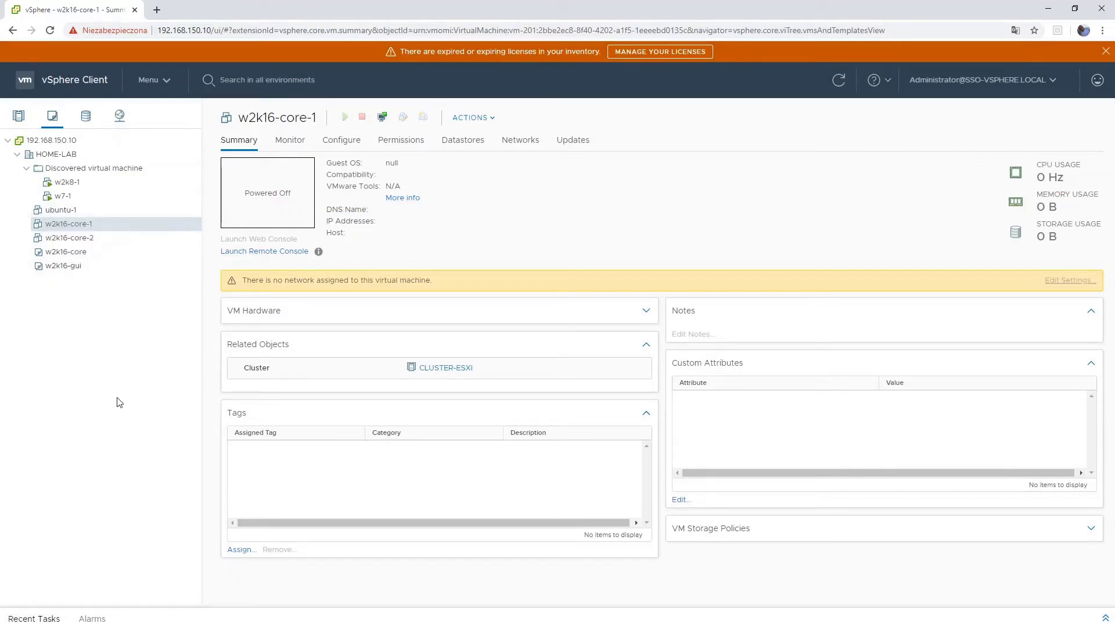
pyautogui.click(19, 116)
pyautogui.click(90, 225)
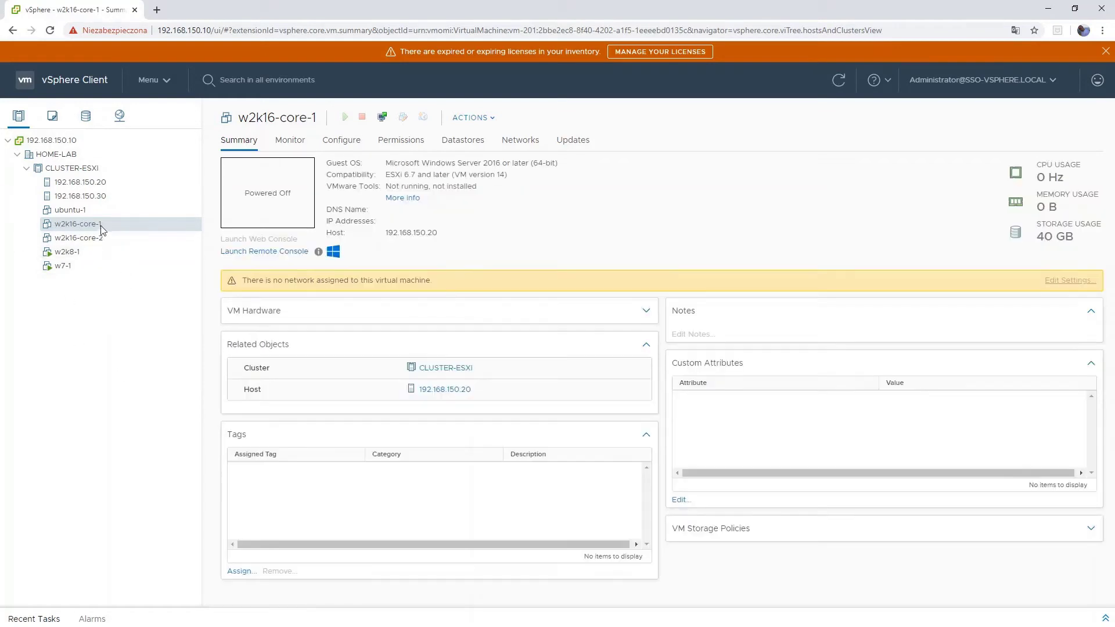
# - Set w2k16-core-1's memory to 1 GB, keeping Datastore ISO File as the CD/DVD source
pyautogui.rightClick(100, 224)
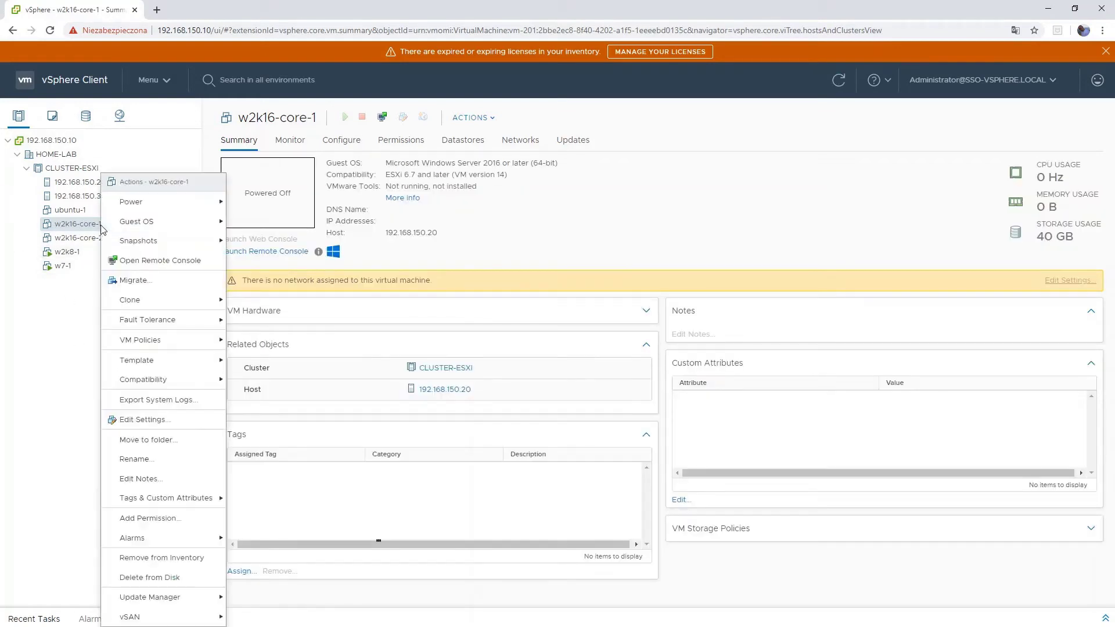
pyautogui.click(149, 420)
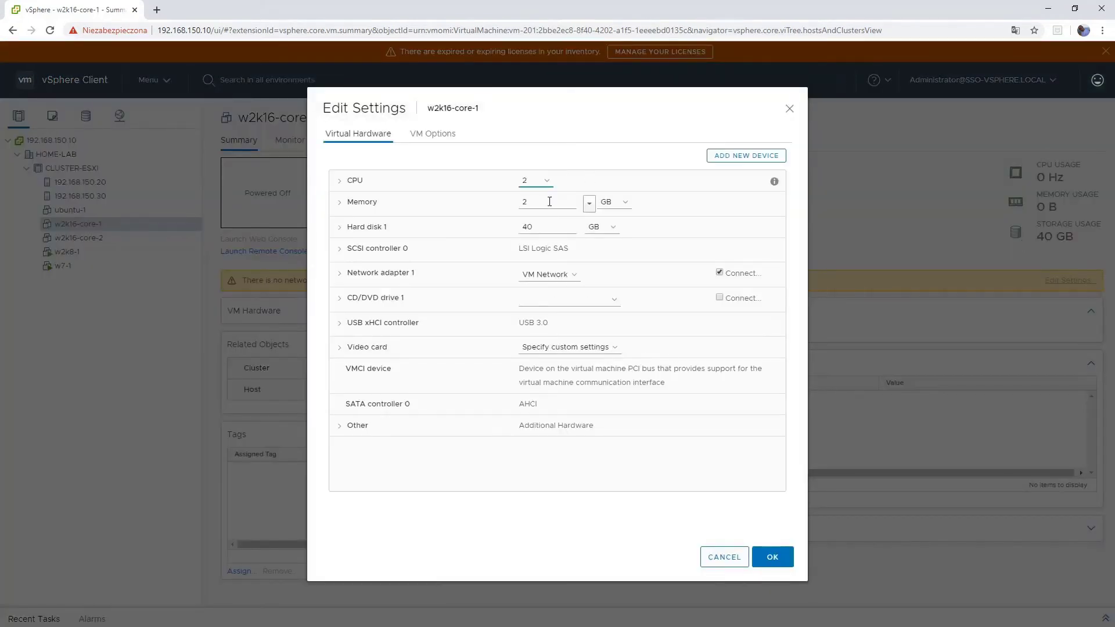
pyautogui.doubleClick(526, 202)
pyautogui.write('1')
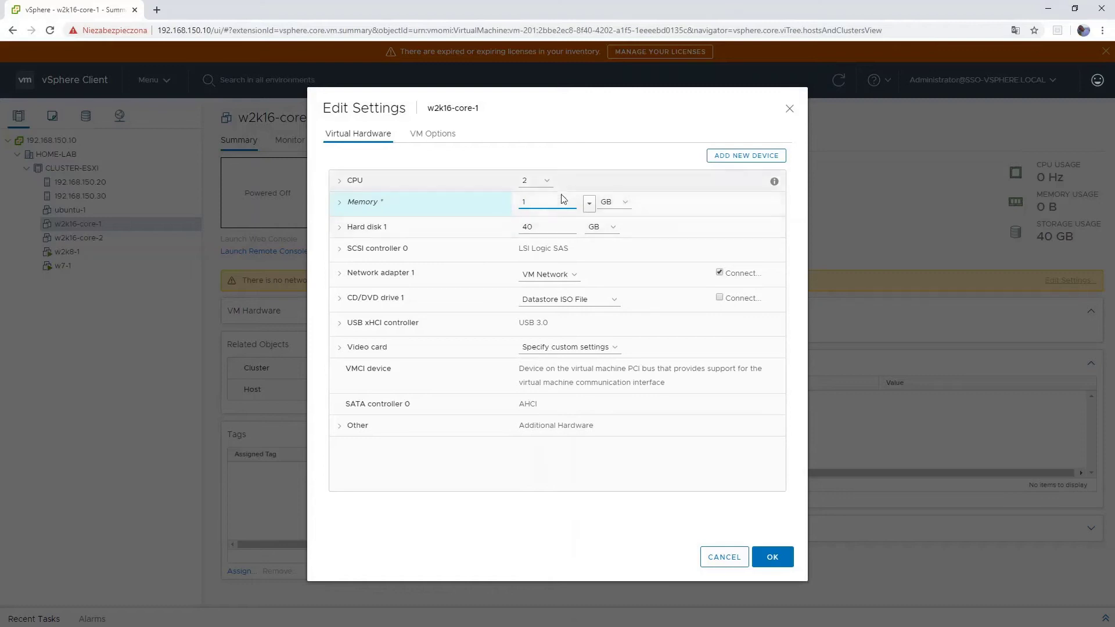
pyautogui.click(582, 302)
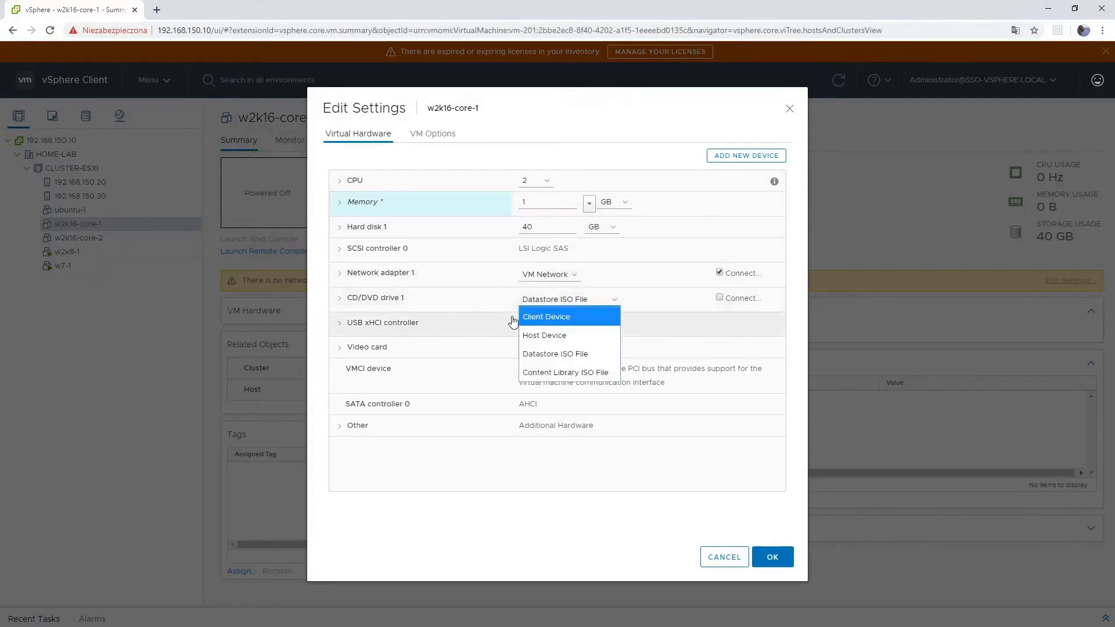
pyautogui.click(436, 477)
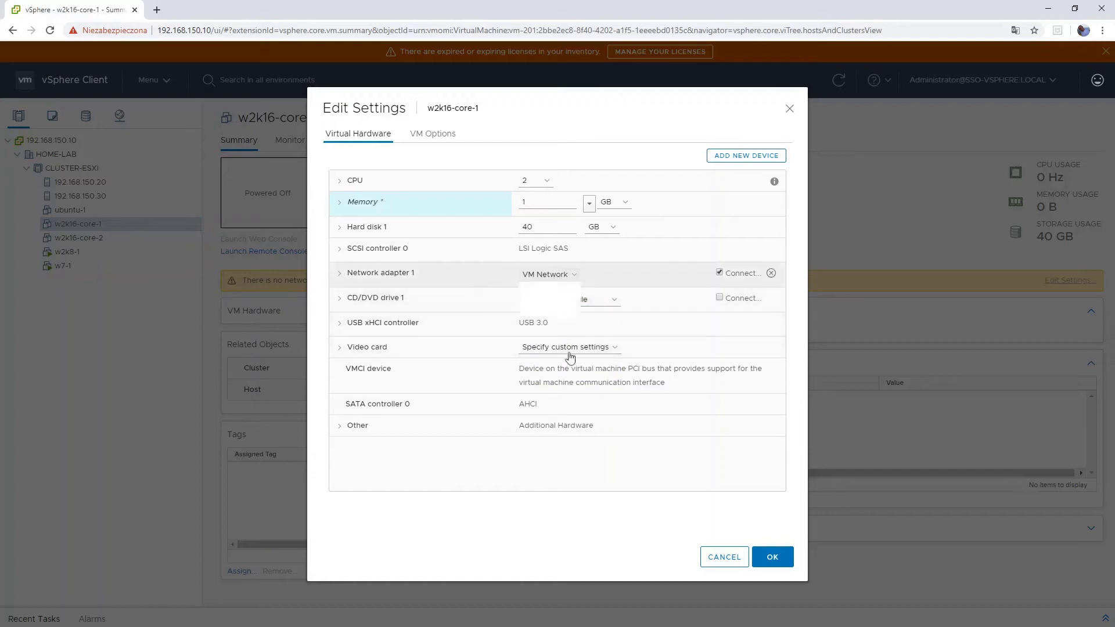
# - Attach its network adapter to VM Network - Isolated and save the settings
pyautogui.click(546, 275)
pyautogui.click(536, 292)
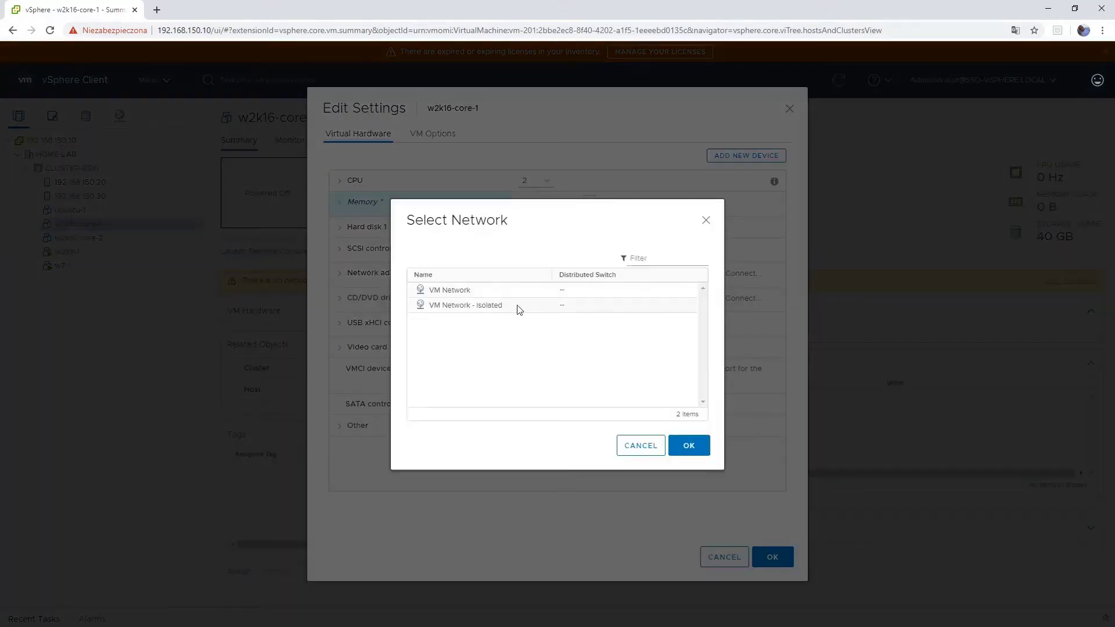
pyautogui.click(517, 306)
pyautogui.click(689, 445)
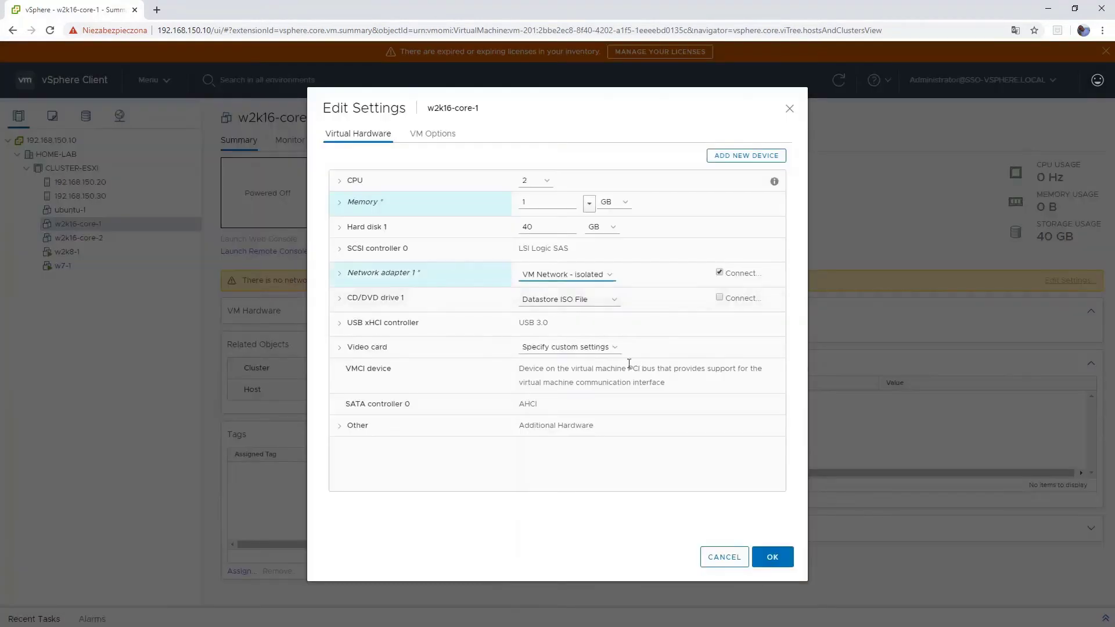
pyautogui.click(772, 557)
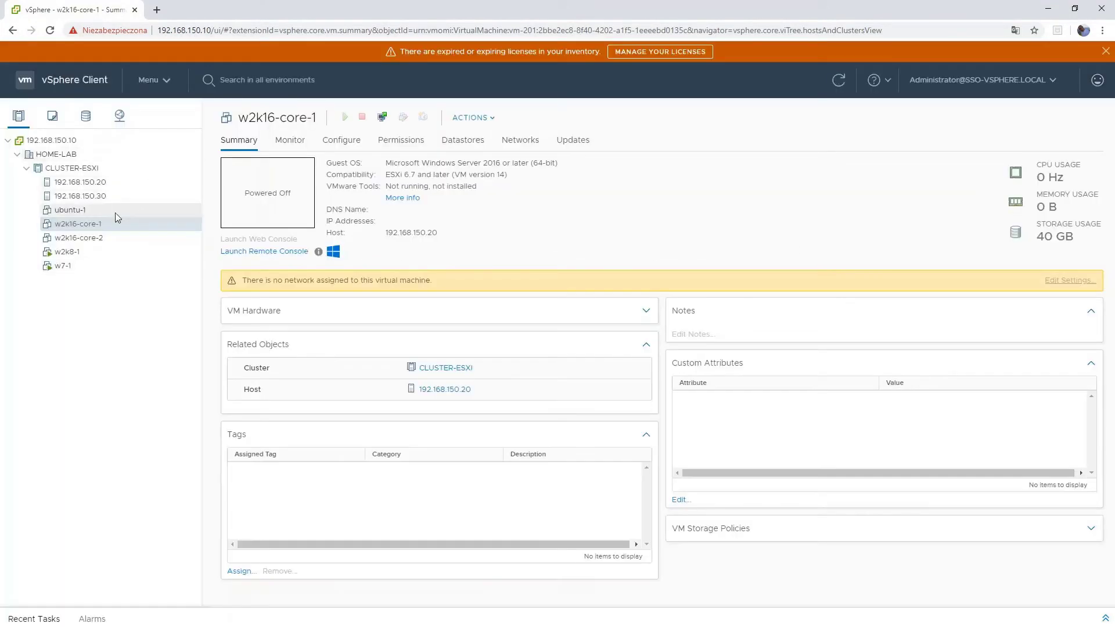
pyautogui.rightClick(95, 226)
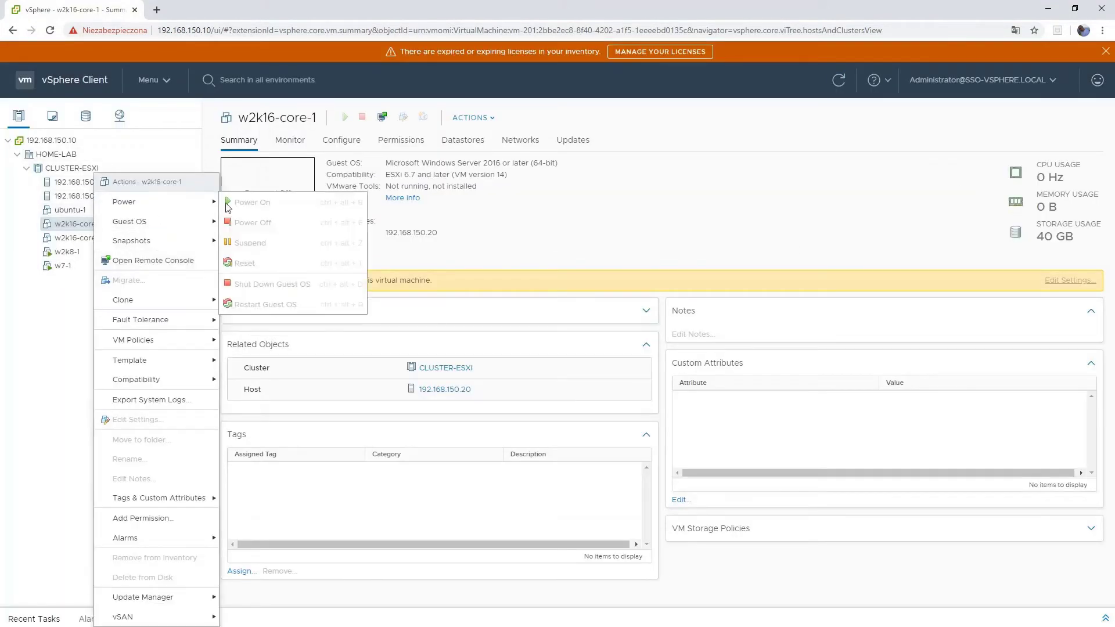
# - Look through the action menus of w2k16-core-1 and w2k16-core-2 without choosing anything
pyautogui.click(47, 334)
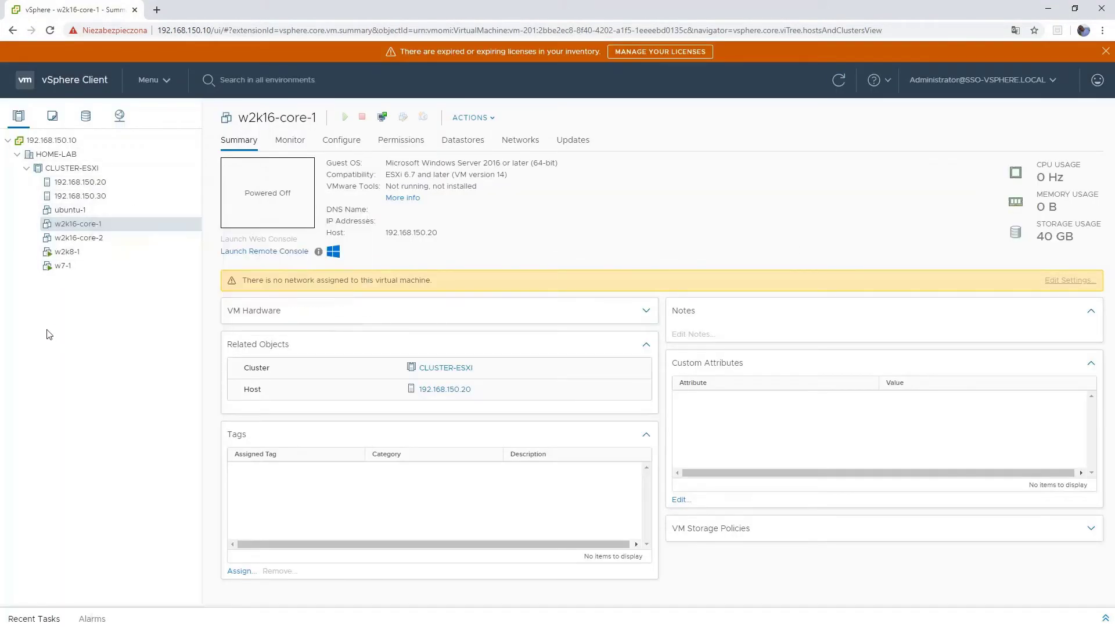
pyautogui.rightClick(75, 227)
pyautogui.moveTo(146, 210)
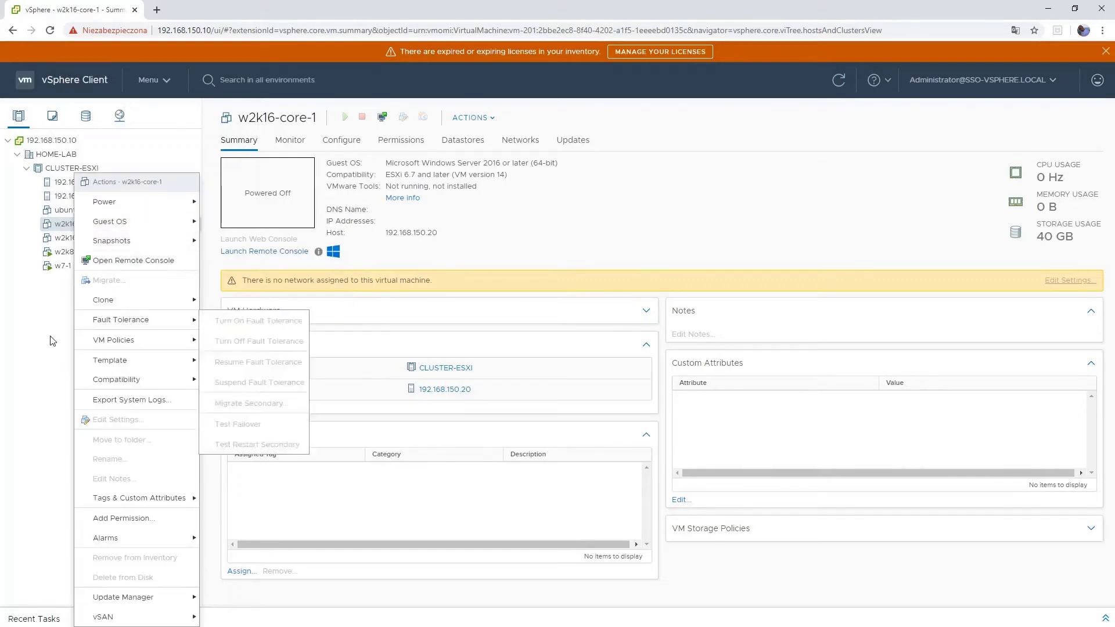
pyautogui.press('Escape')
pyautogui.rightClick(96, 225)
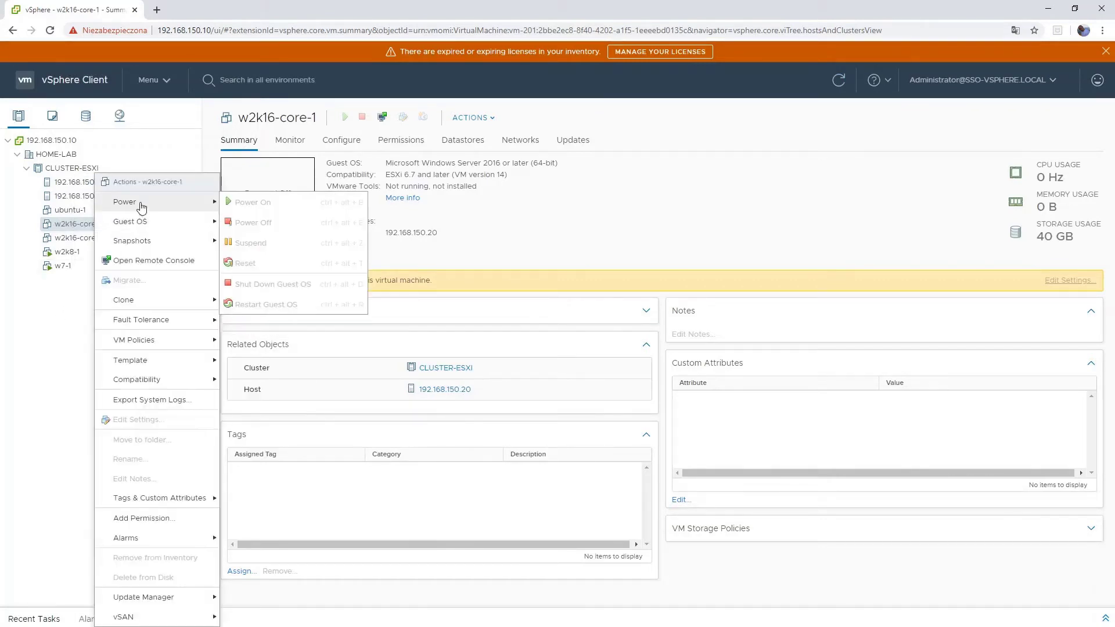
pyautogui.press('Escape')
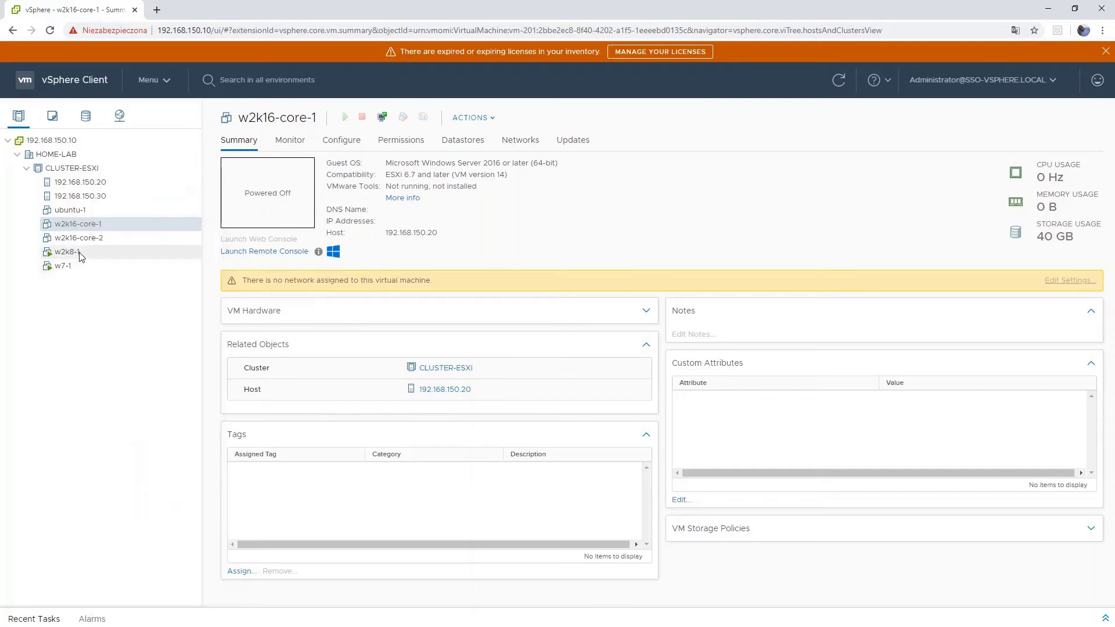
pyautogui.click(80, 238)
pyautogui.rightClick(82, 243)
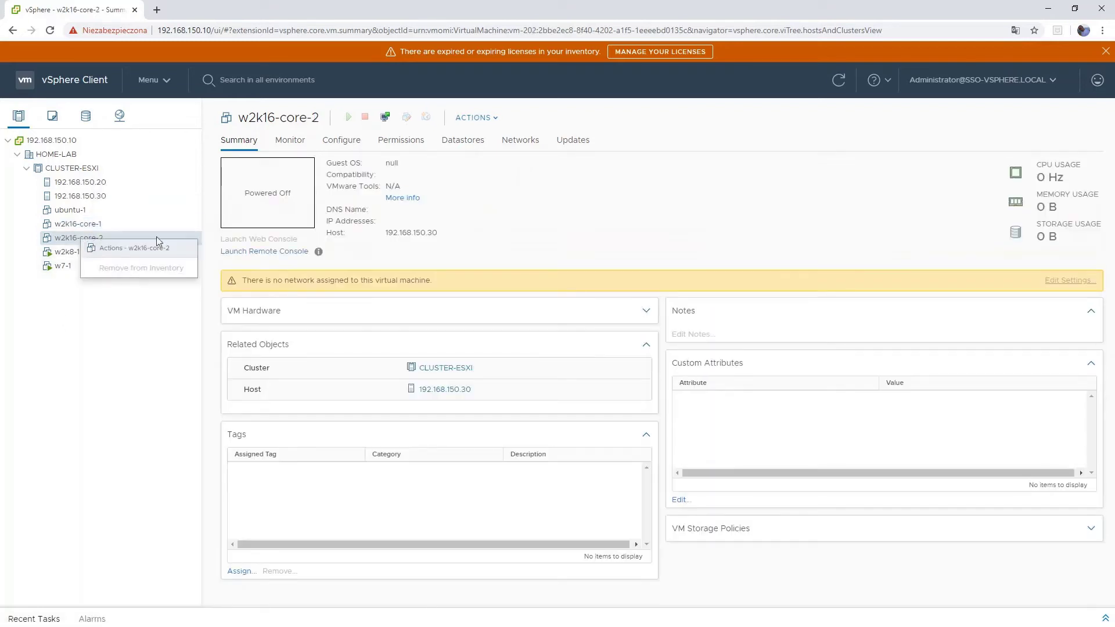
pyautogui.click(106, 381)
pyautogui.click(94, 226)
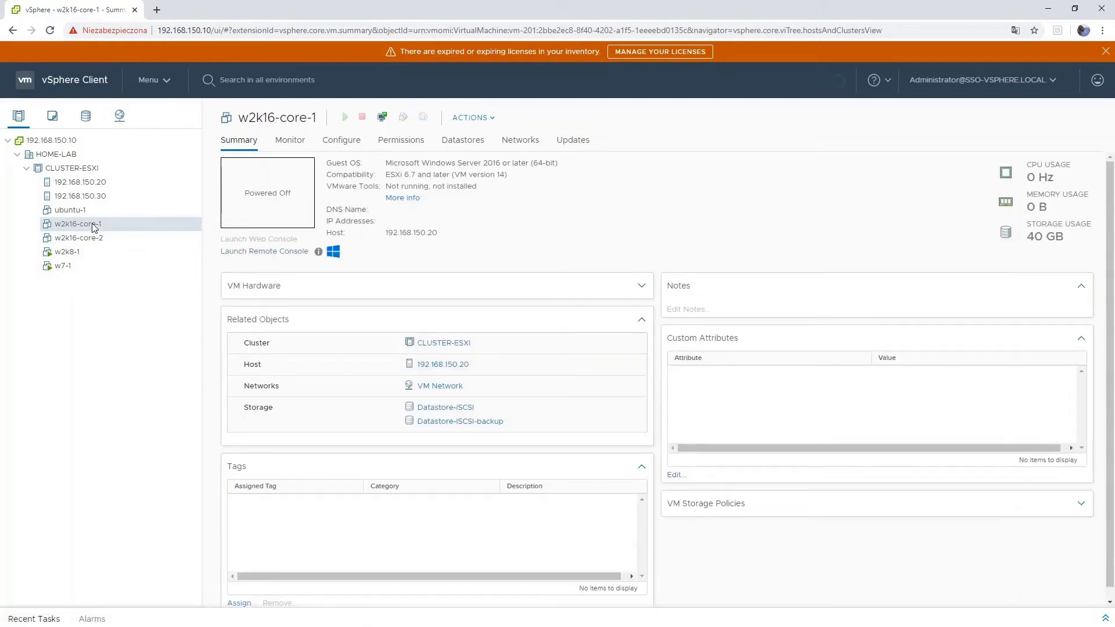
# - Power on w2k16-core-1 and show the w2k16-core-2 summary
pyautogui.rightClick(94, 226)
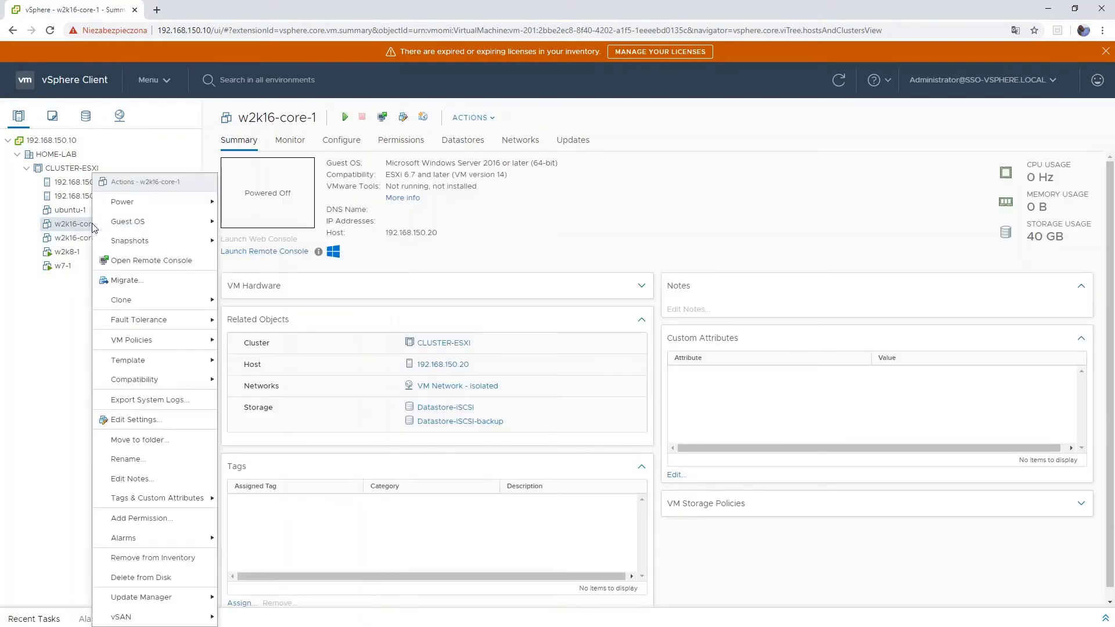
pyautogui.moveTo(149, 202)
pyautogui.click(277, 203)
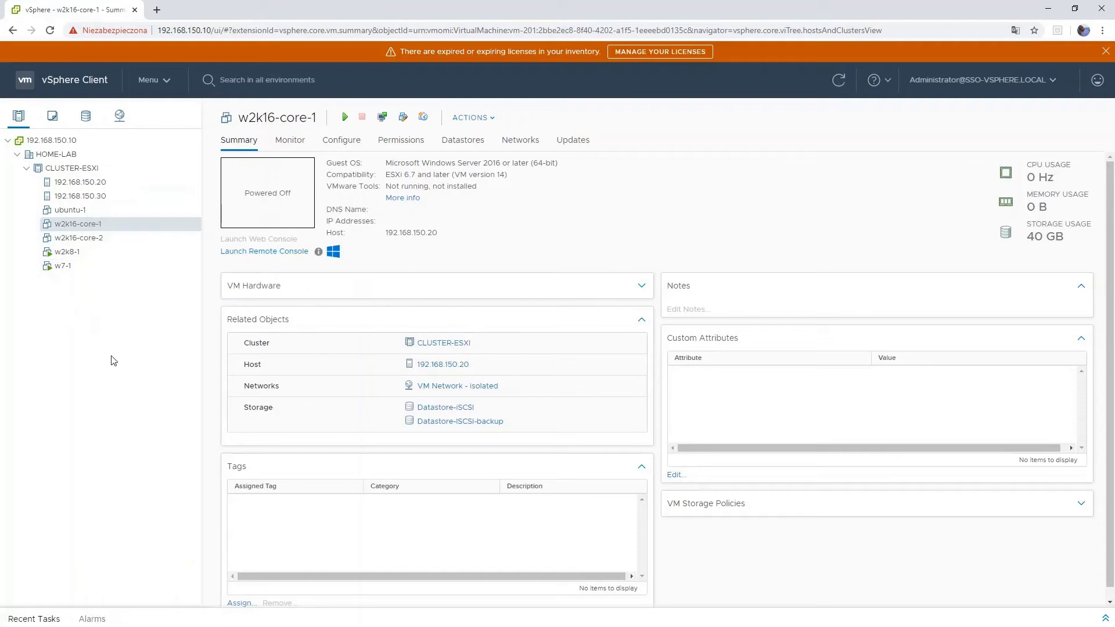
pyautogui.click(92, 239)
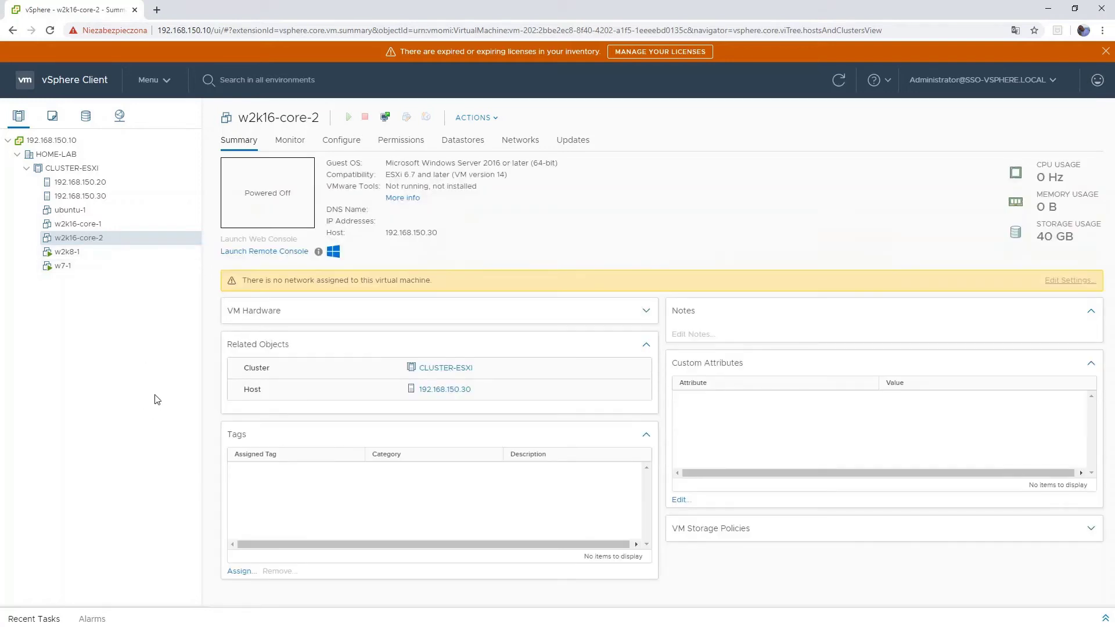
# - Edit w2k16-core-2 to 1 GB memory with its adapter on VM Network - Isolated, and save
pyautogui.rightClick(102, 238)
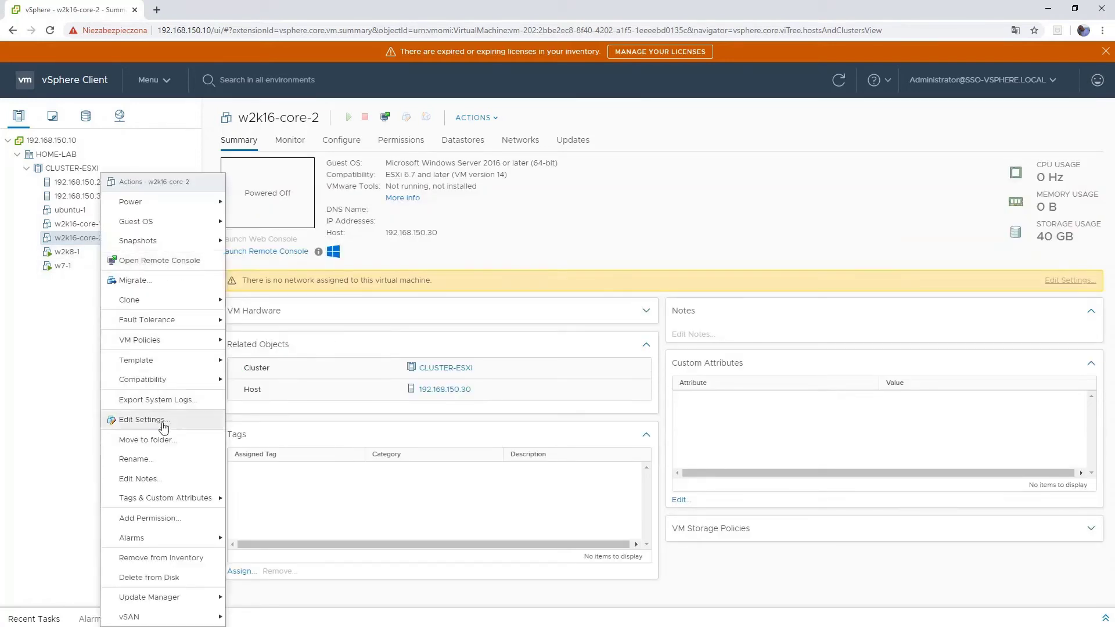
pyautogui.click(181, 427)
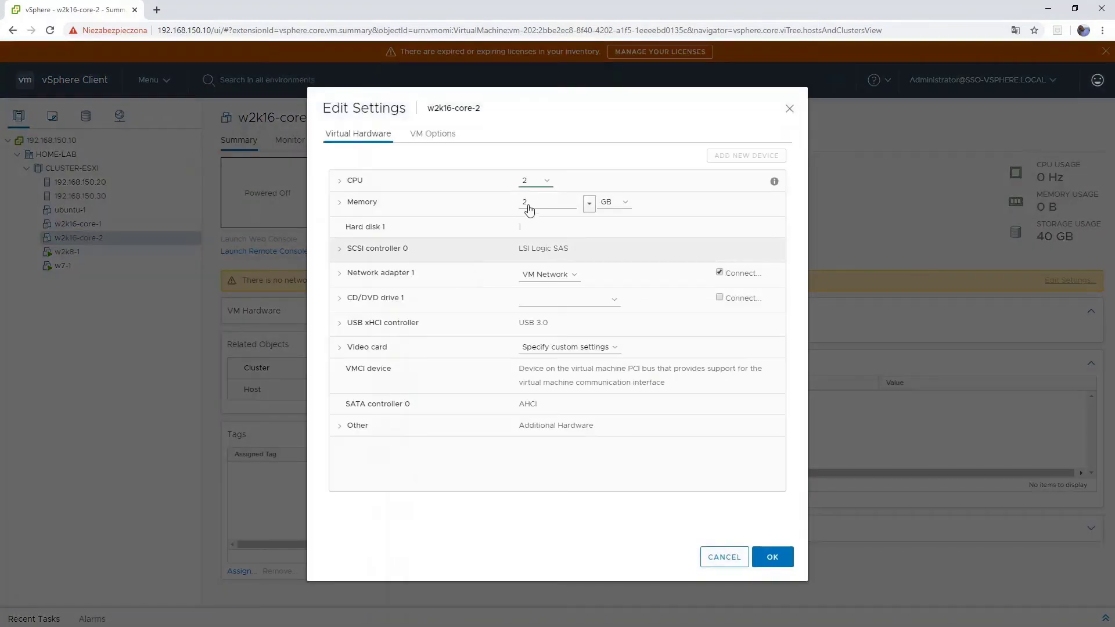
pyautogui.doubleClick(524, 202)
pyautogui.write('1')
pyautogui.click(575, 276)
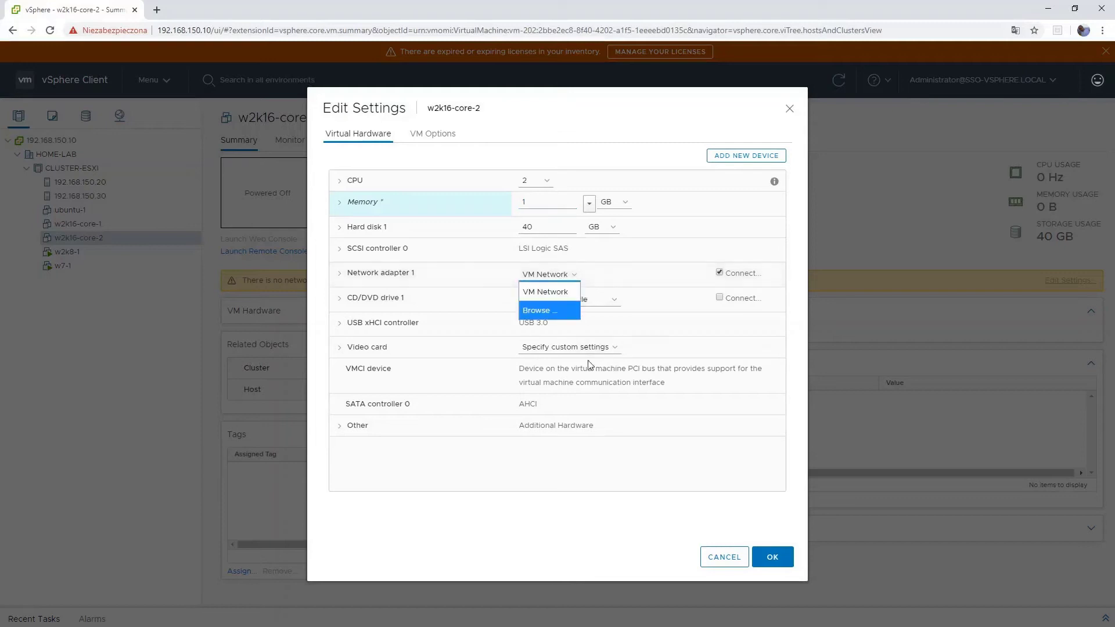
pyautogui.click(581, 315)
pyautogui.click(501, 305)
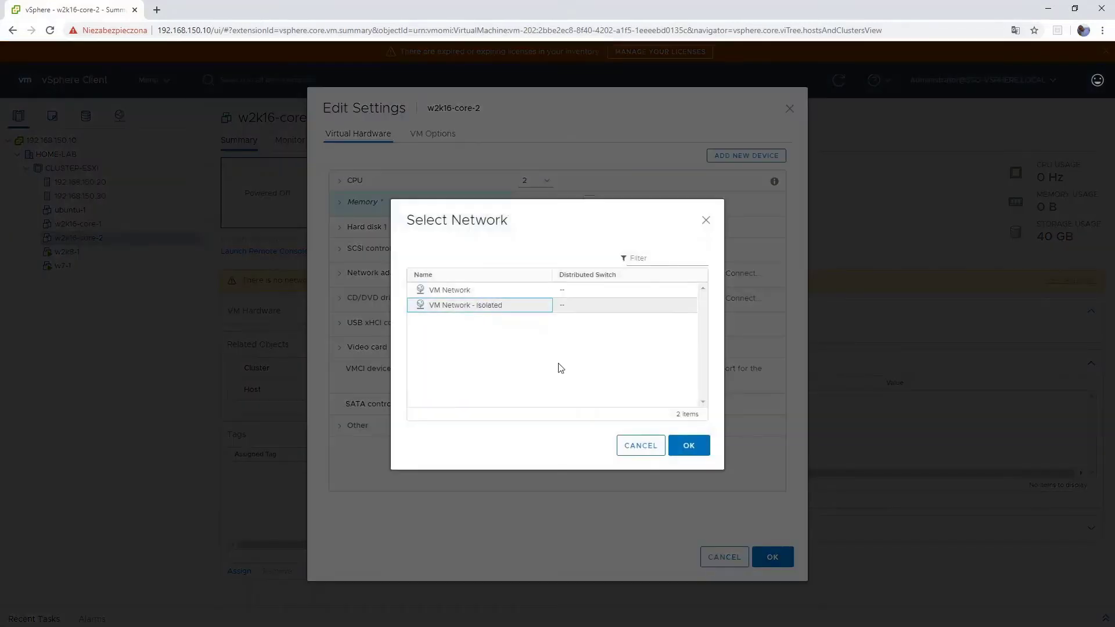
pyautogui.click(689, 445)
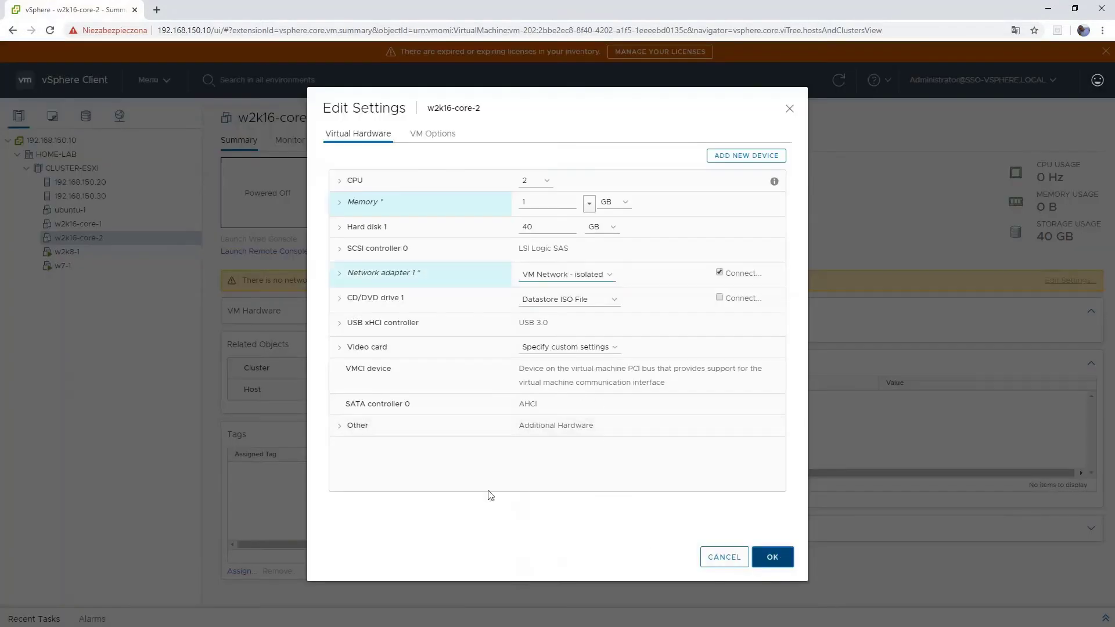
pyautogui.click(773, 557)
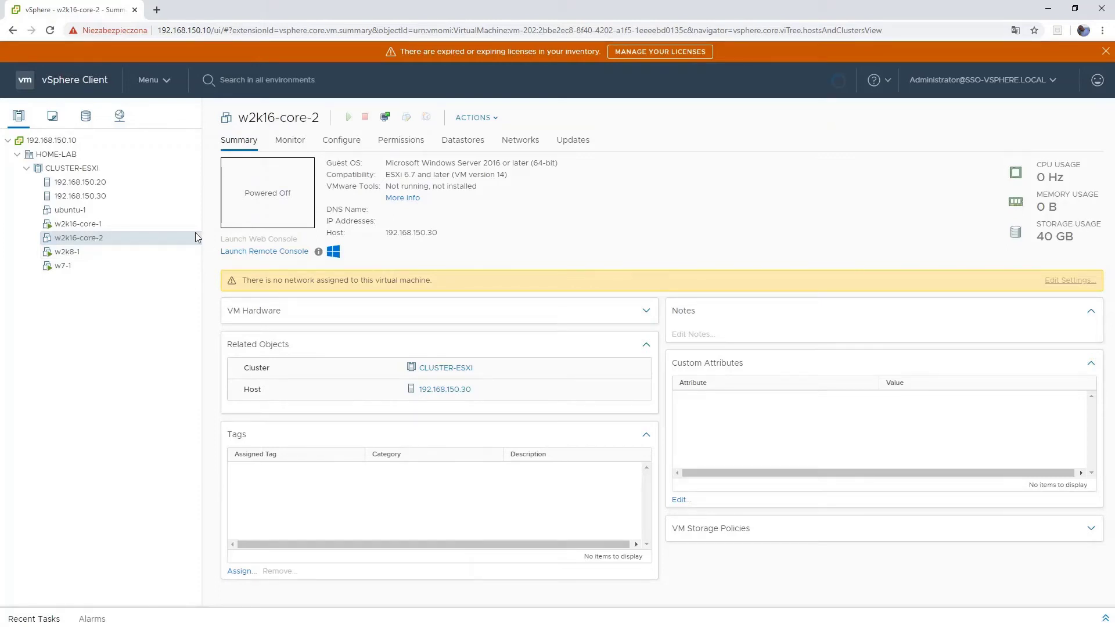
# - Power on w2k16-core-2, then open w2k16-core-1's console in VMware Remote Console
pyautogui.click(348, 117)
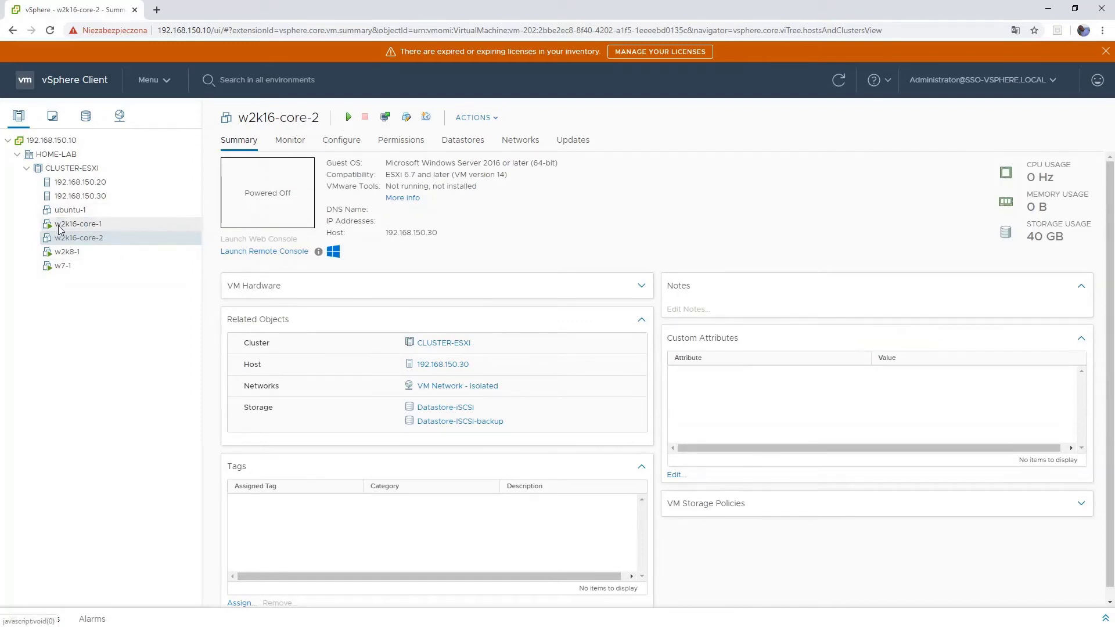
pyautogui.click(112, 225)
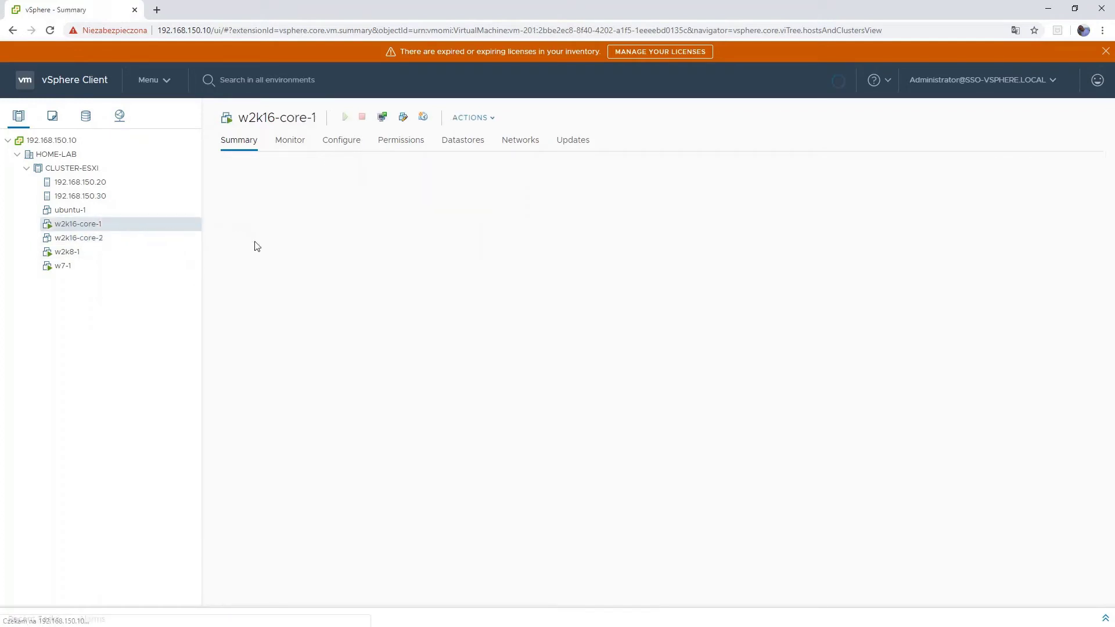
pyautogui.click(260, 240)
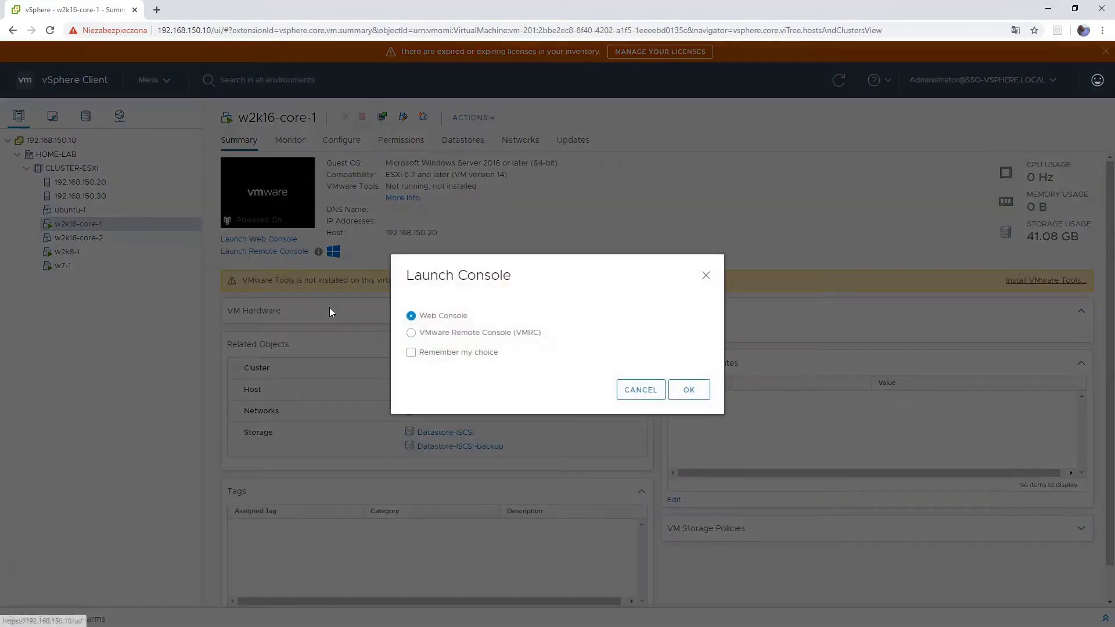
pyautogui.click(487, 333)
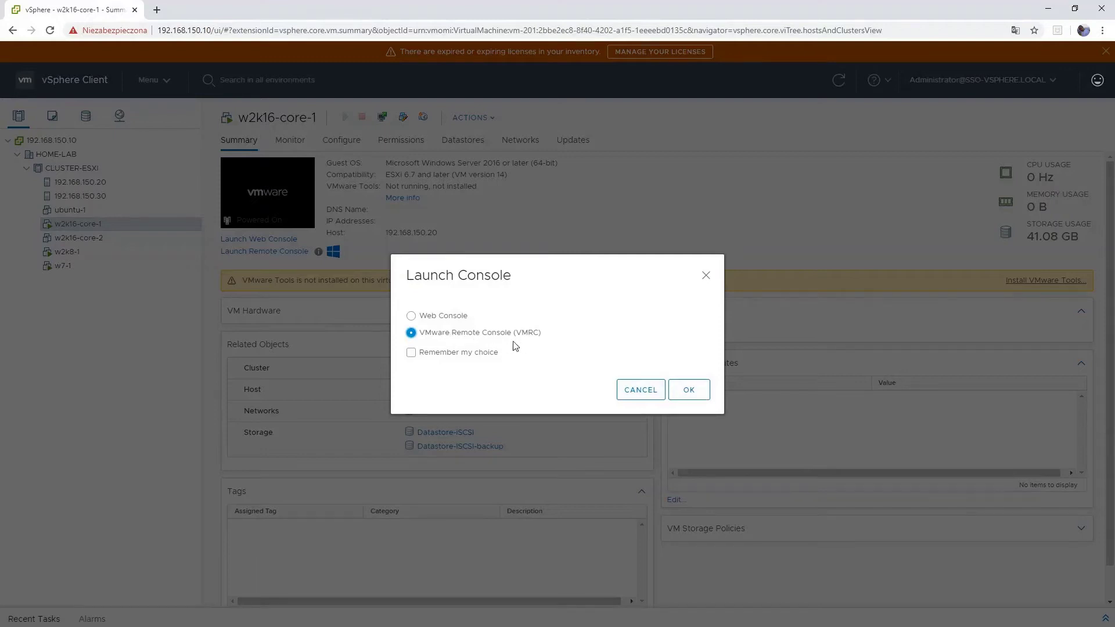
pyautogui.click(680, 394)
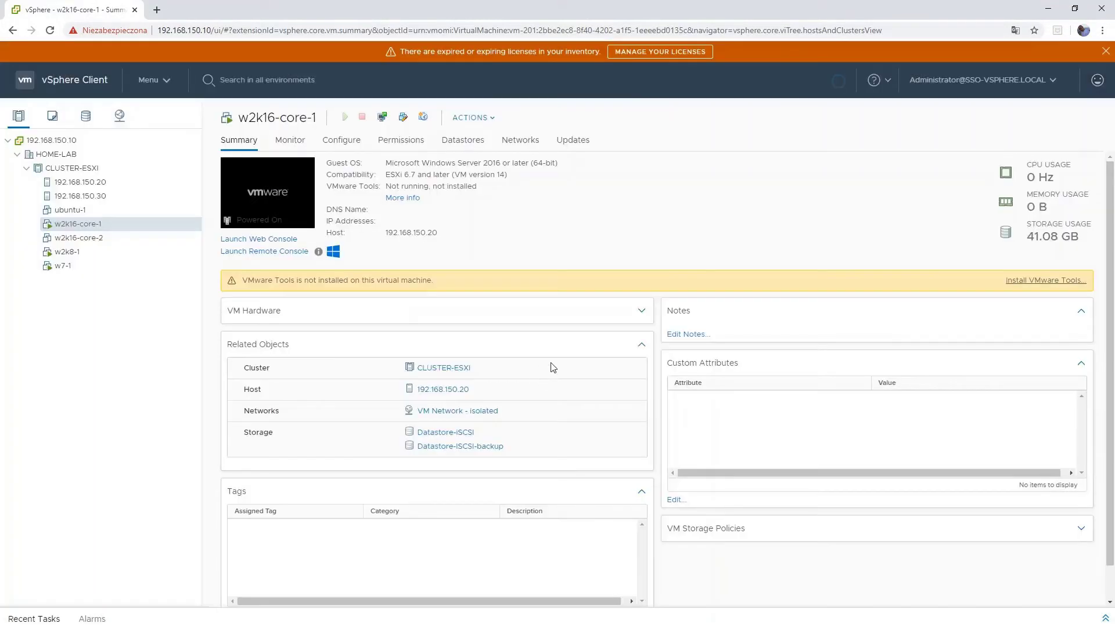
pyautogui.click(598, 112)
pyautogui.click(101, 239)
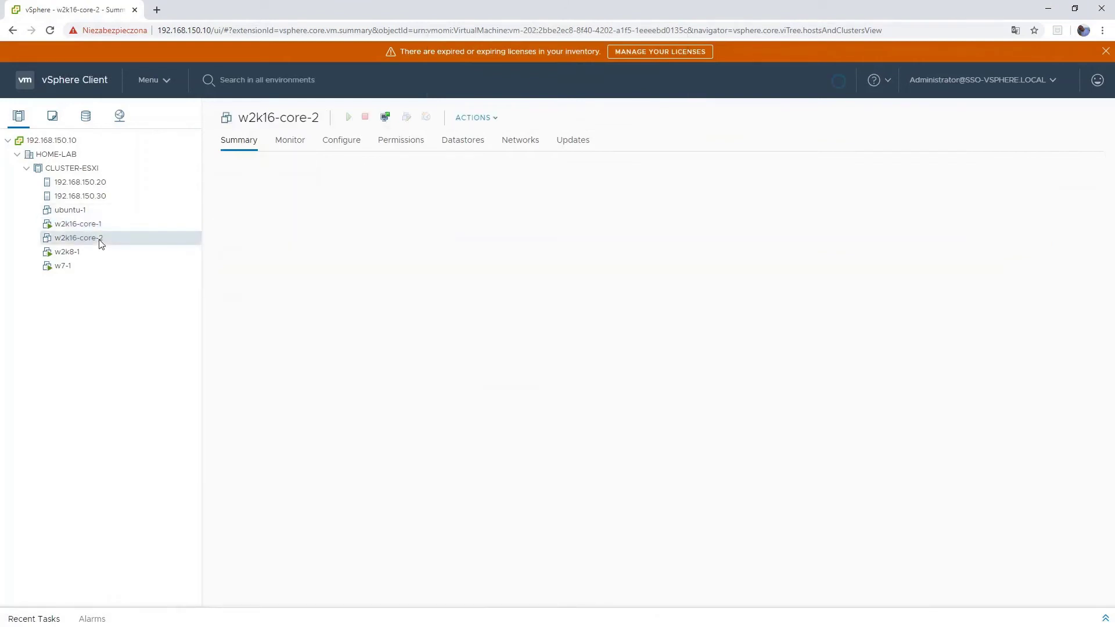
# - Power on w2k16-core-2 and open its console in VMware Player through VMRC
pyautogui.rightClick(100, 241)
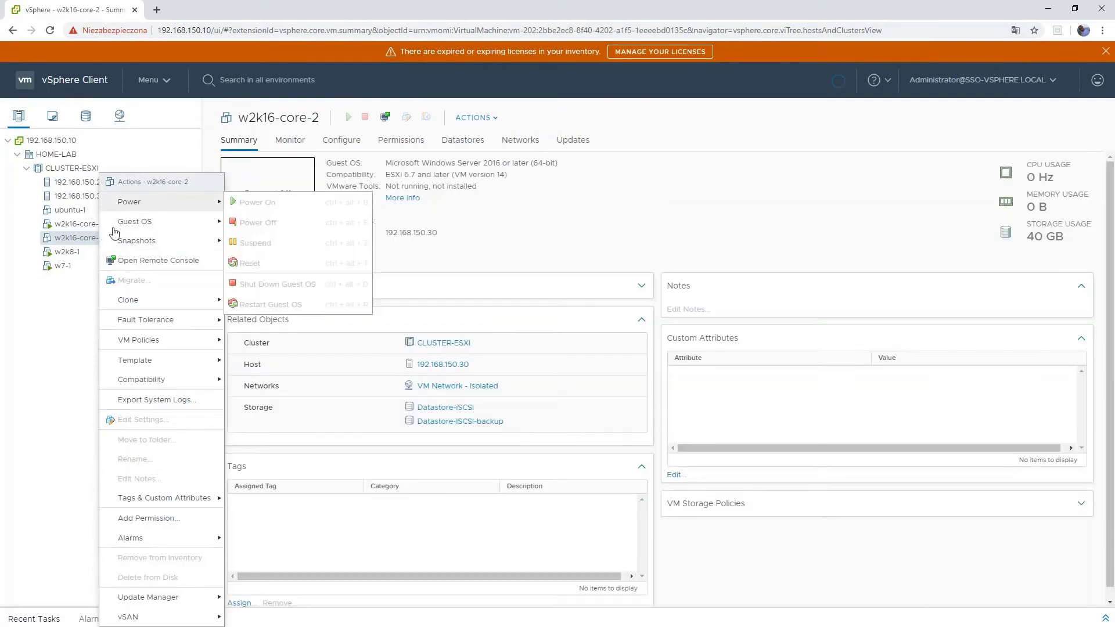
pyautogui.click(237, 244)
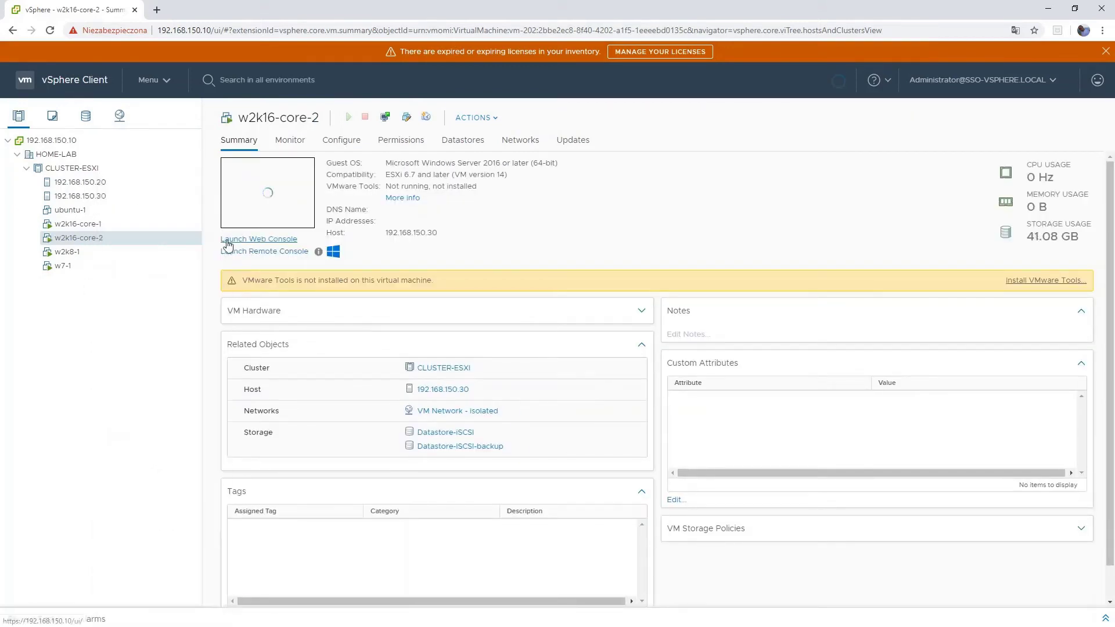
pyautogui.click(269, 239)
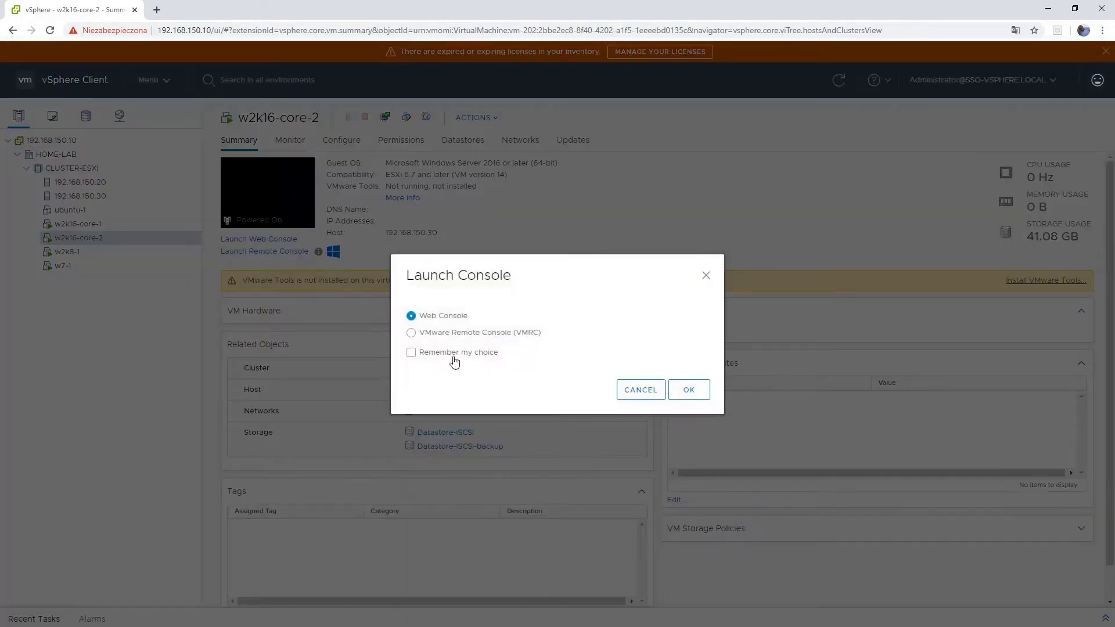
pyautogui.click(465, 333)
pyautogui.click(689, 391)
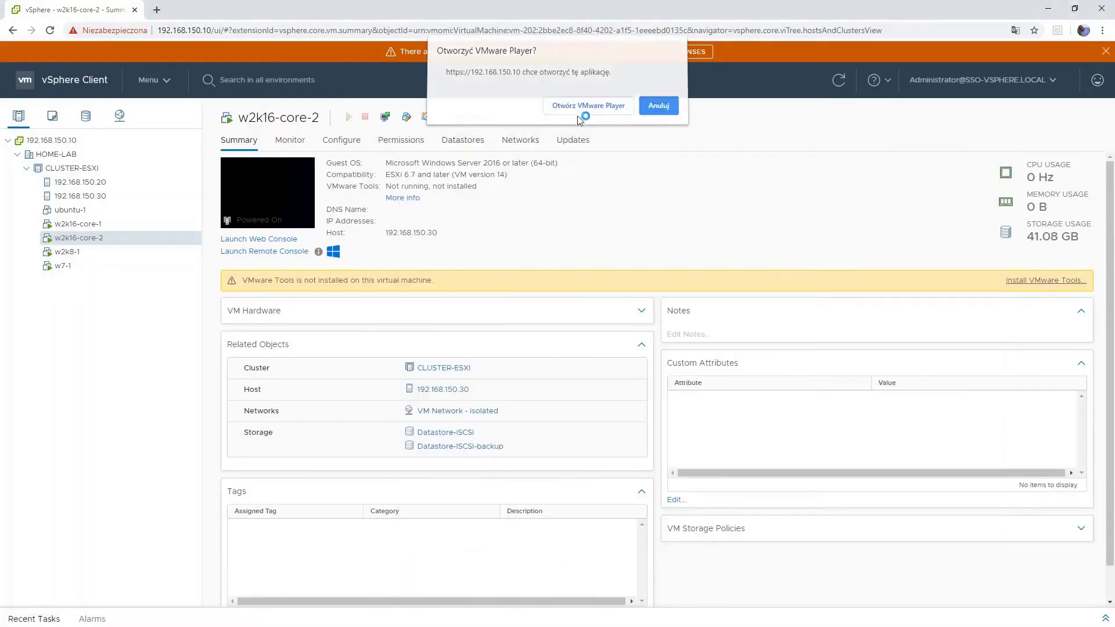
pyautogui.click(588, 106)
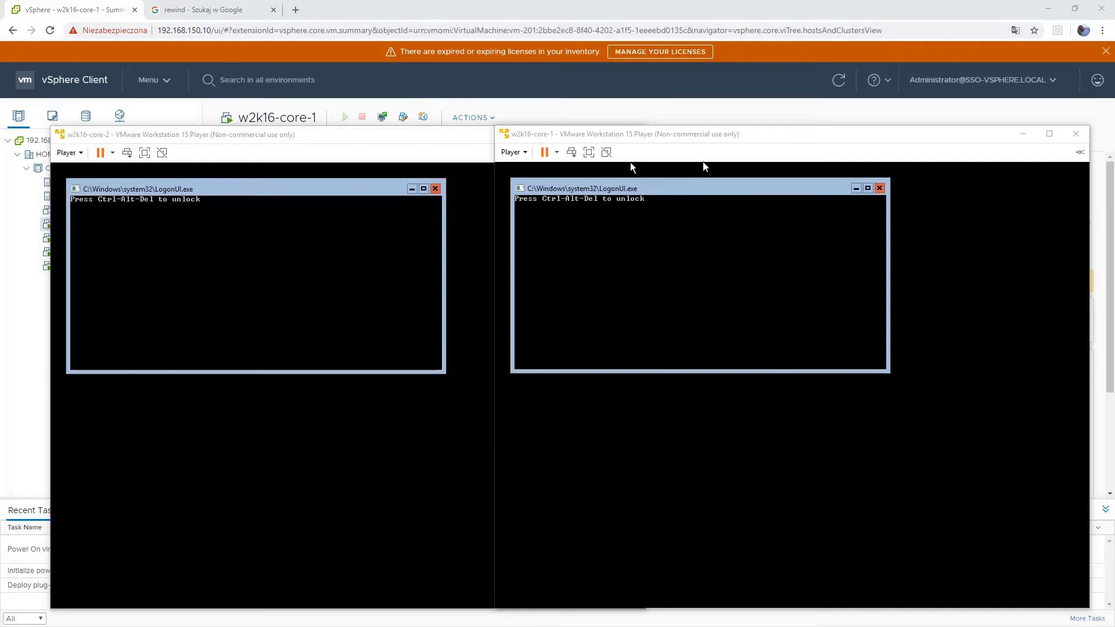
# - Unlock w2k16-core-1 and set a new Administrator password
pyautogui.click(631, 164)
pyautogui.click(571, 152)
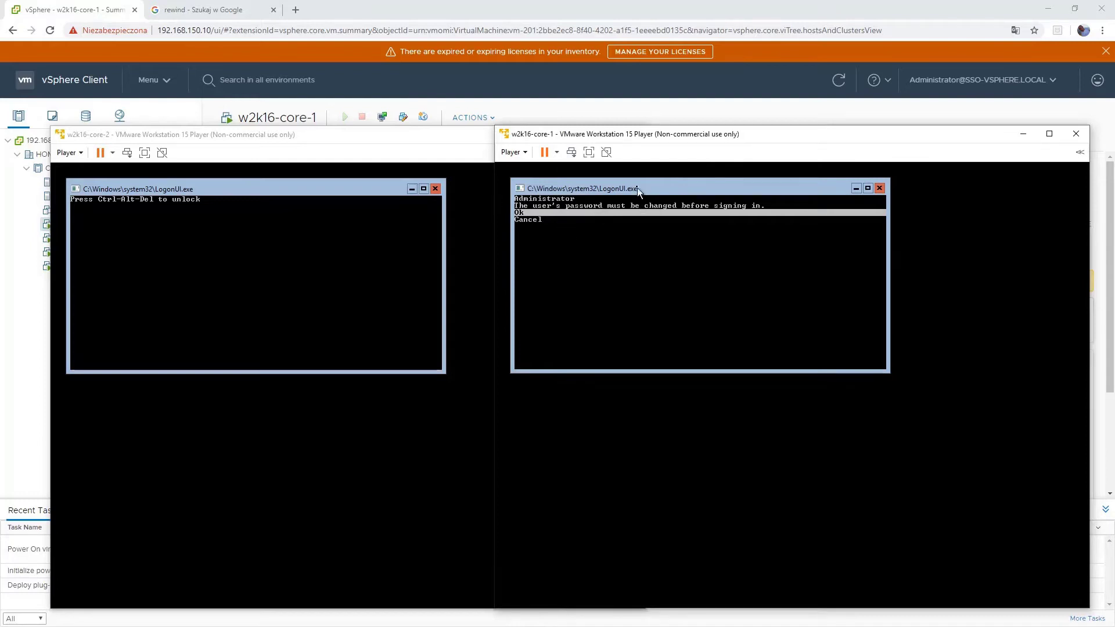
pyautogui.press('Return')
pyautogui.write('*************')
pyautogui.press('Return')
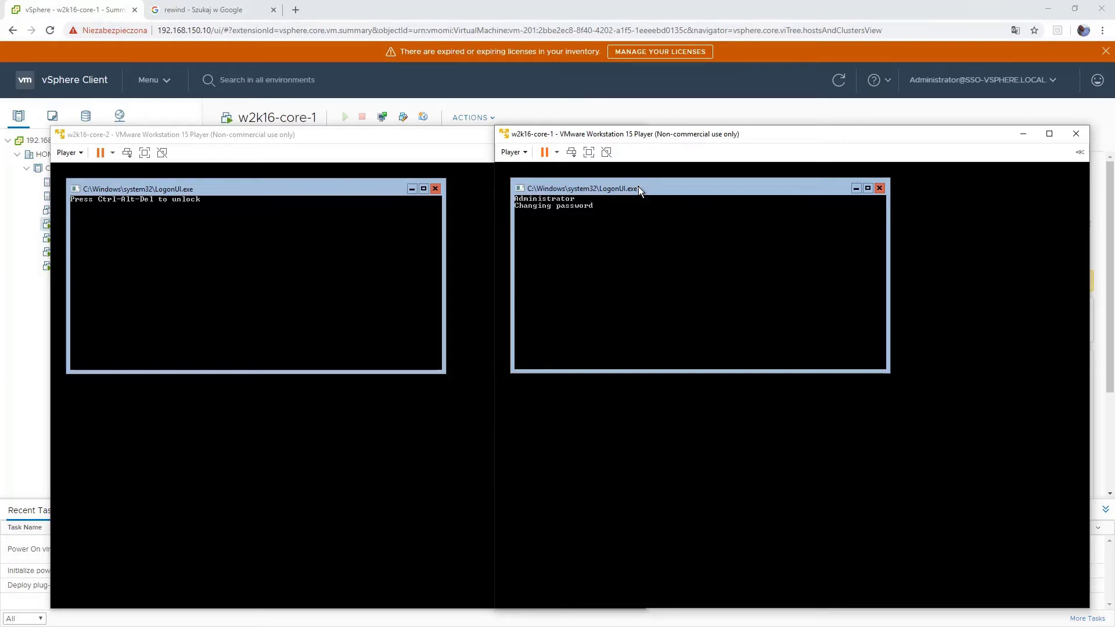
# - Unlock w2k16-core-2 and set a new Administrator password
pyautogui.click(127, 152)
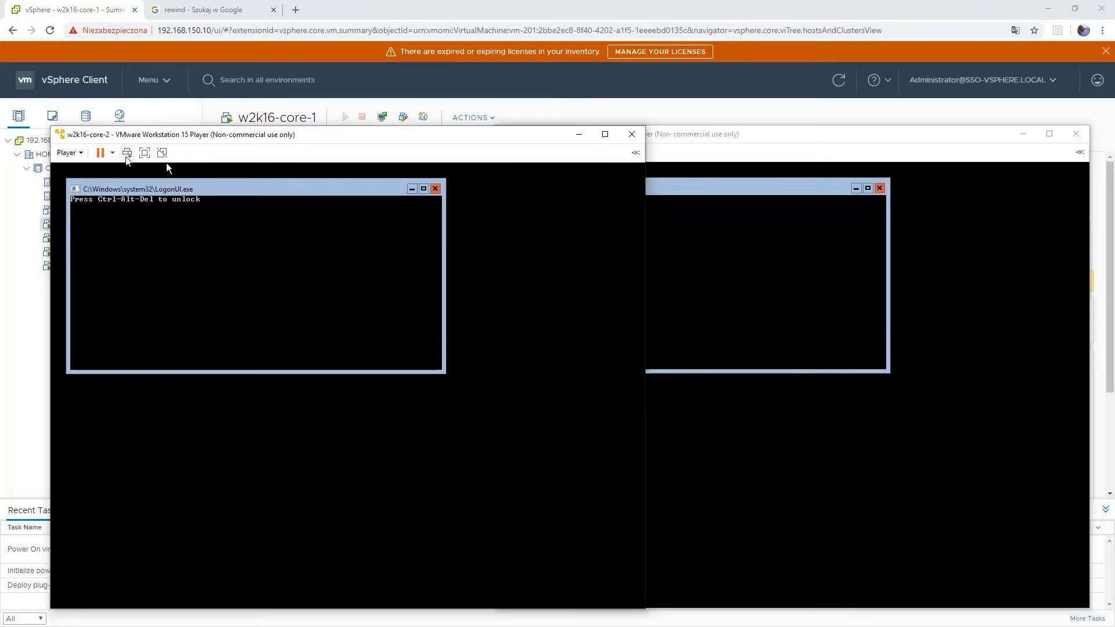
pyautogui.press('Return')
pyautogui.write('********')
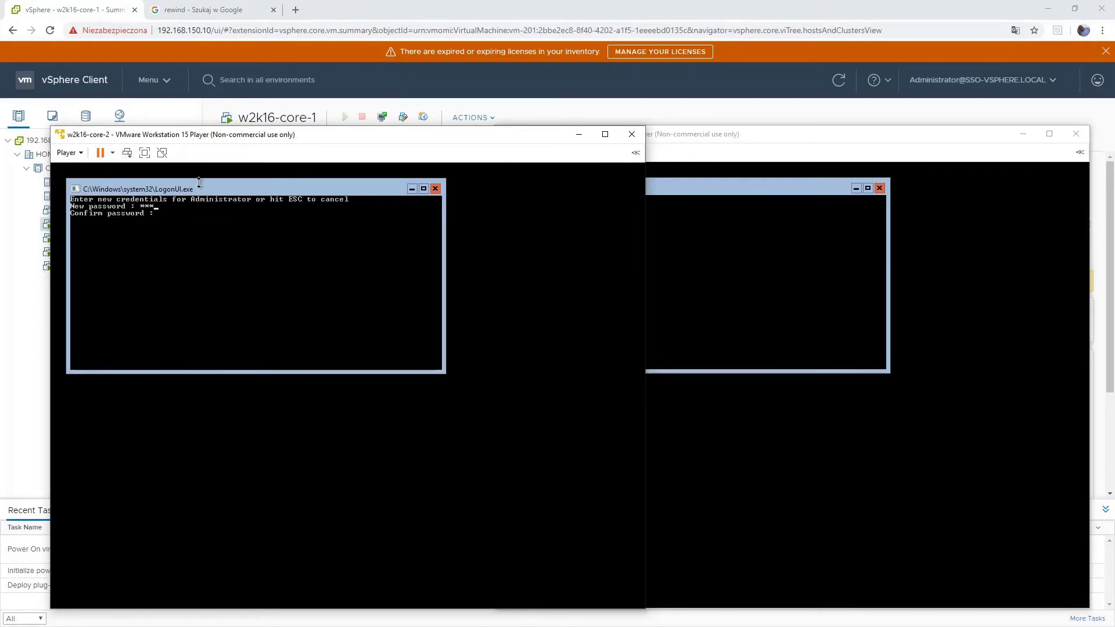
pyautogui.write('********')
pyautogui.press('Return')
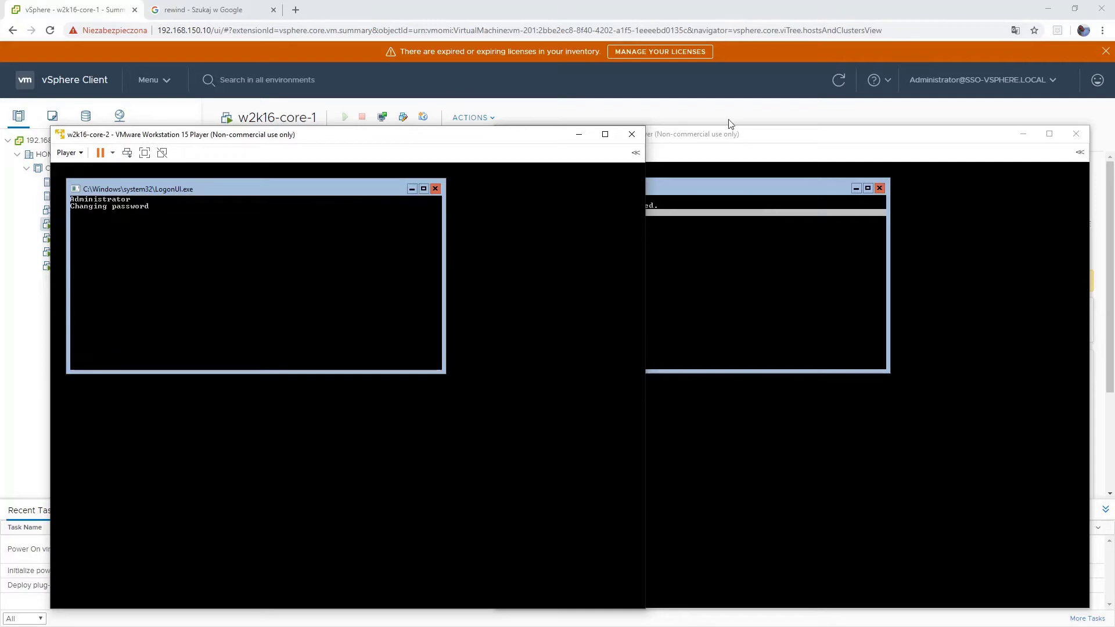
# - Dismiss the password-changed message on w2k16-core-1 to sign in to its command prompt
pyautogui.click(730, 134)
pyautogui.press('Return')
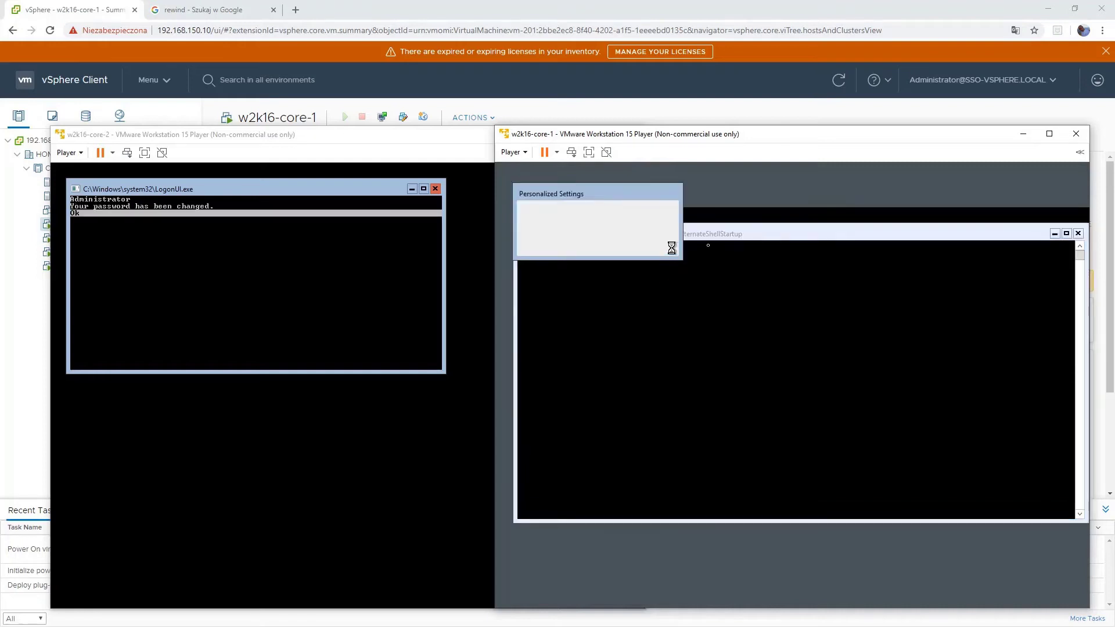
pyautogui.click(494, 225)
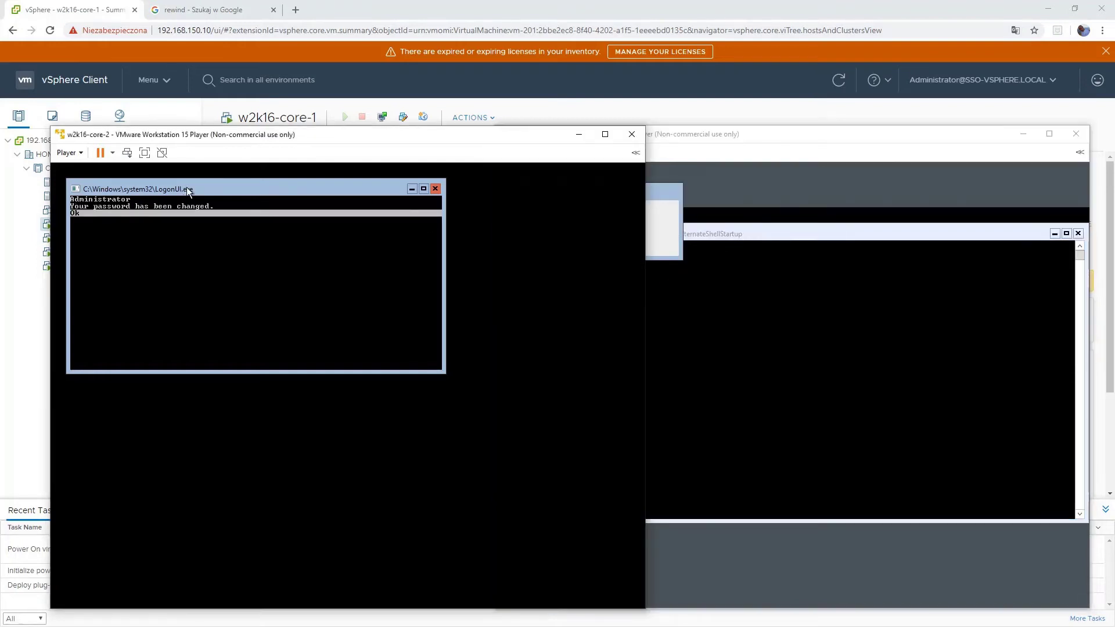
pyautogui.click(729, 247)
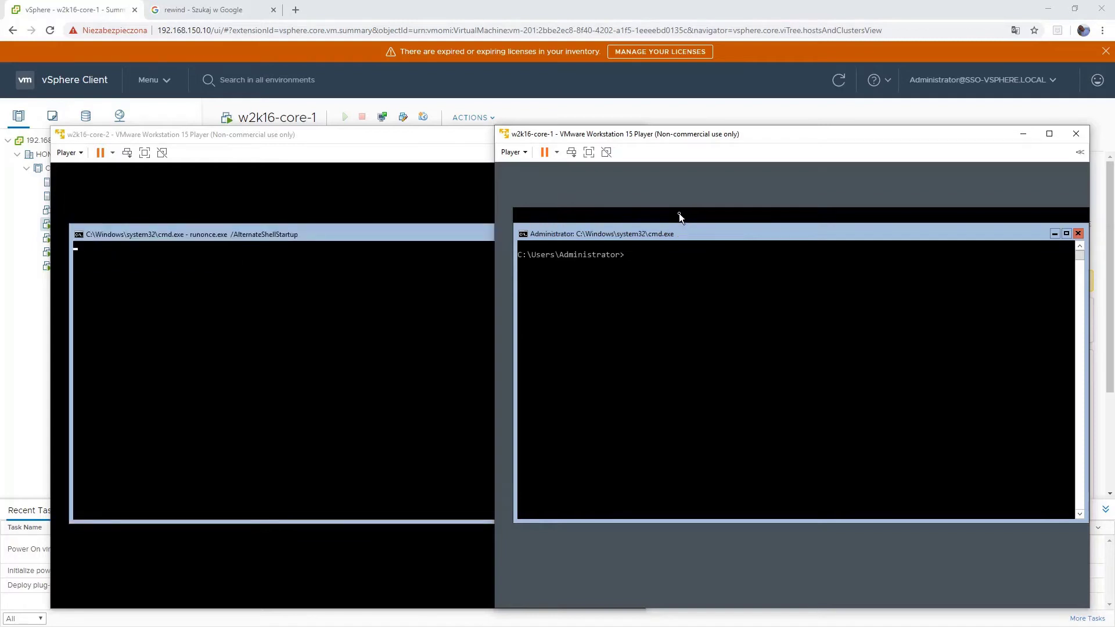
# - Run sconfig on w2k16-core-1 and open Network Settings for adapter 1
pyautogui.click(683, 253)
pyautogui.press('Escape')
pyautogui.write('sconfig')
pyautogui.press('Return')
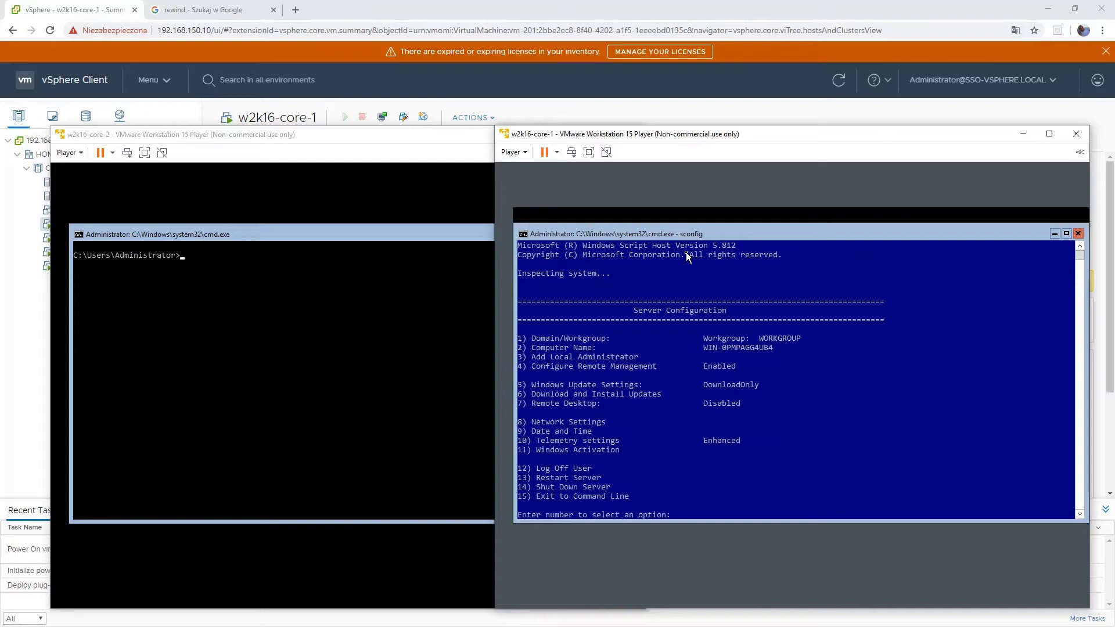
pyautogui.write('8')
pyautogui.press('Return')
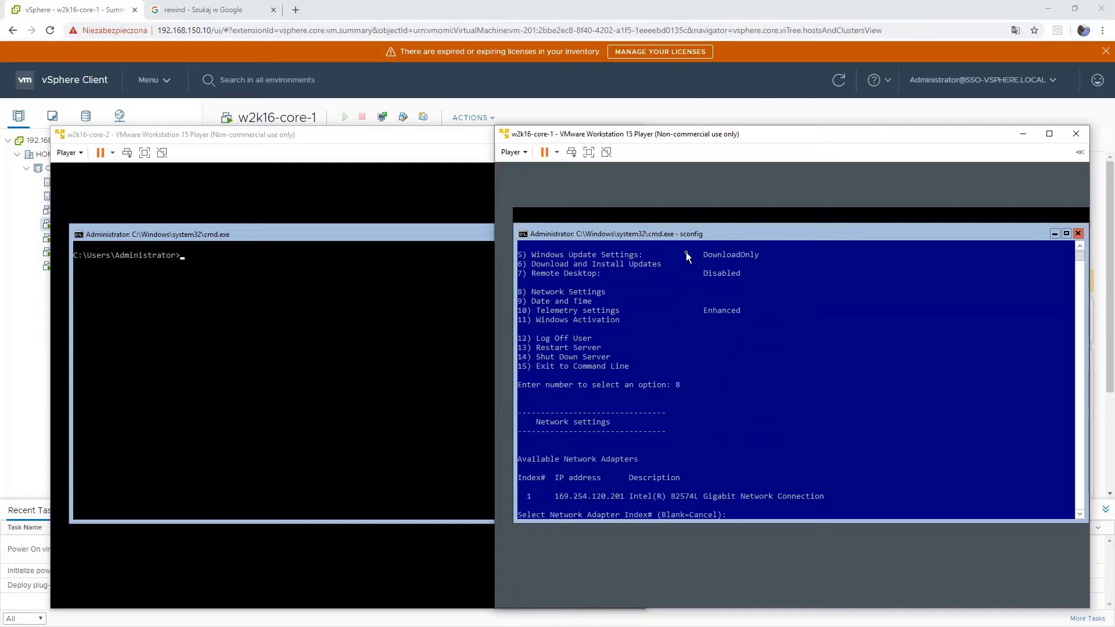
pyautogui.write('1')
pyautogui.press('Return')
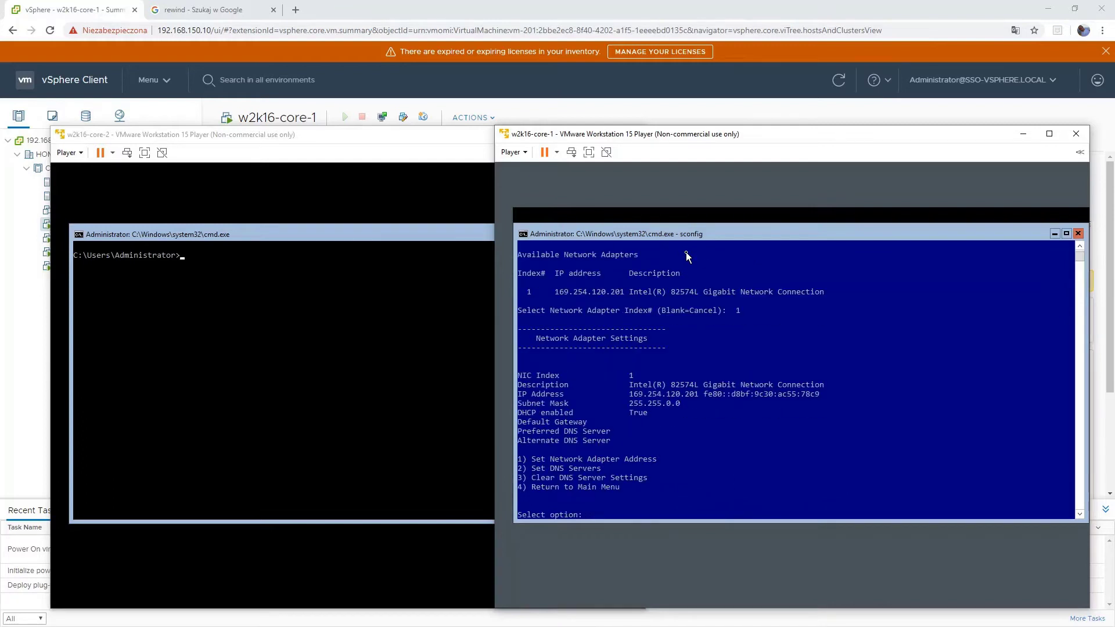
# - Give adapter 1 static IP 192.168.200.110, mask 255.255.255.0 and gateway 192.168.200.1
pyautogui.write('1')
pyautogui.press('Return')
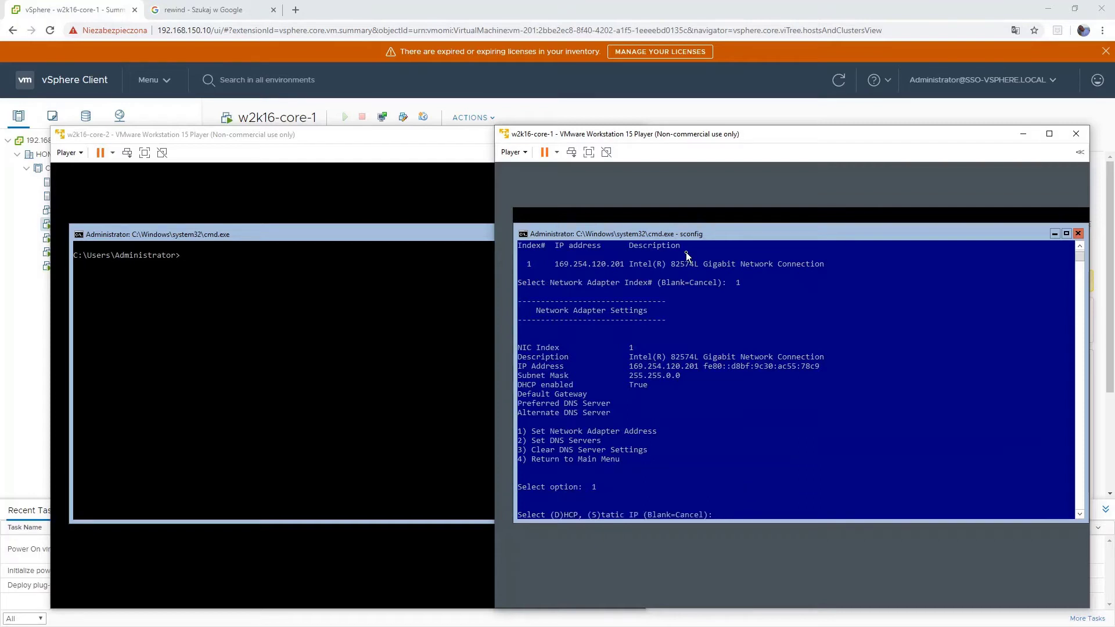
pyautogui.write('s')
pyautogui.press('Return')
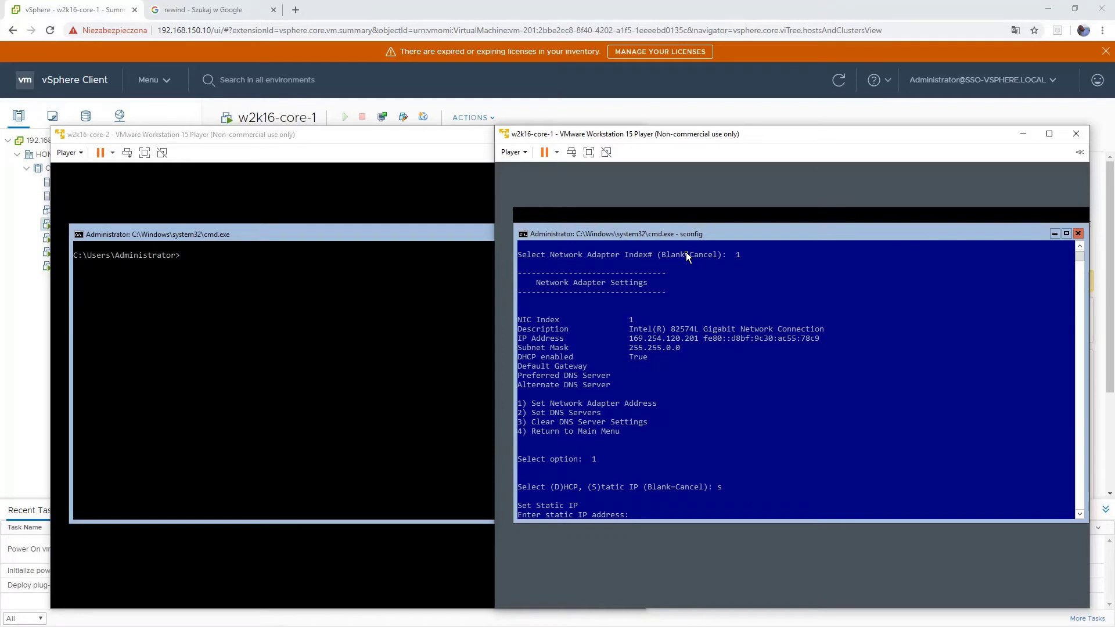
pyautogui.write('192.168.200.100')
pyautogui.press('BackSpace')
pyautogui.write('10')
pyautogui.press('Return')
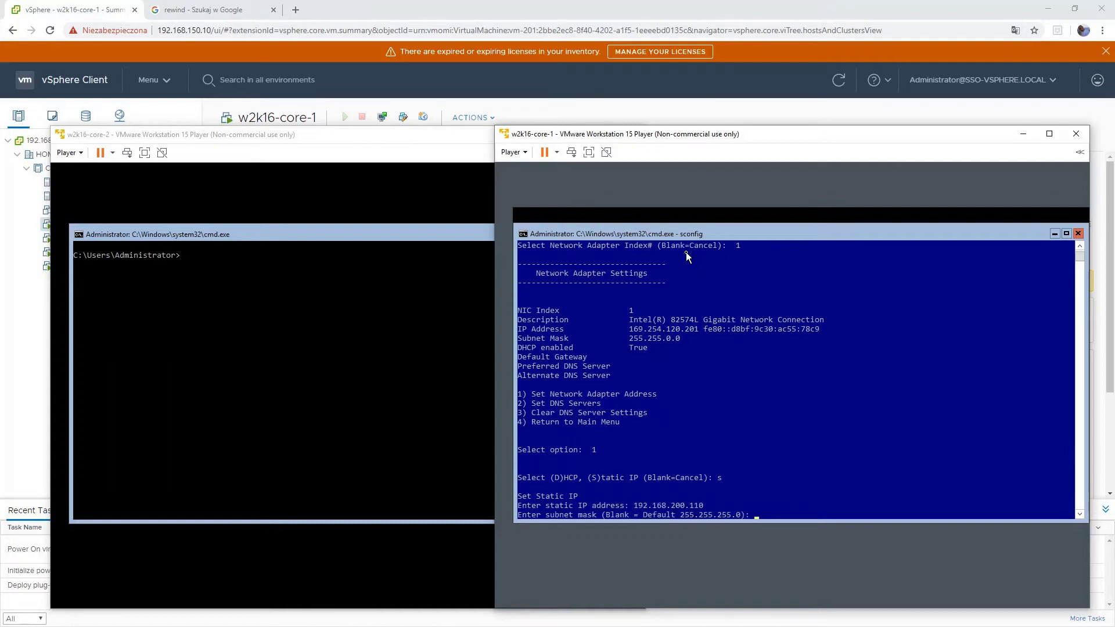
pyautogui.press('Return')
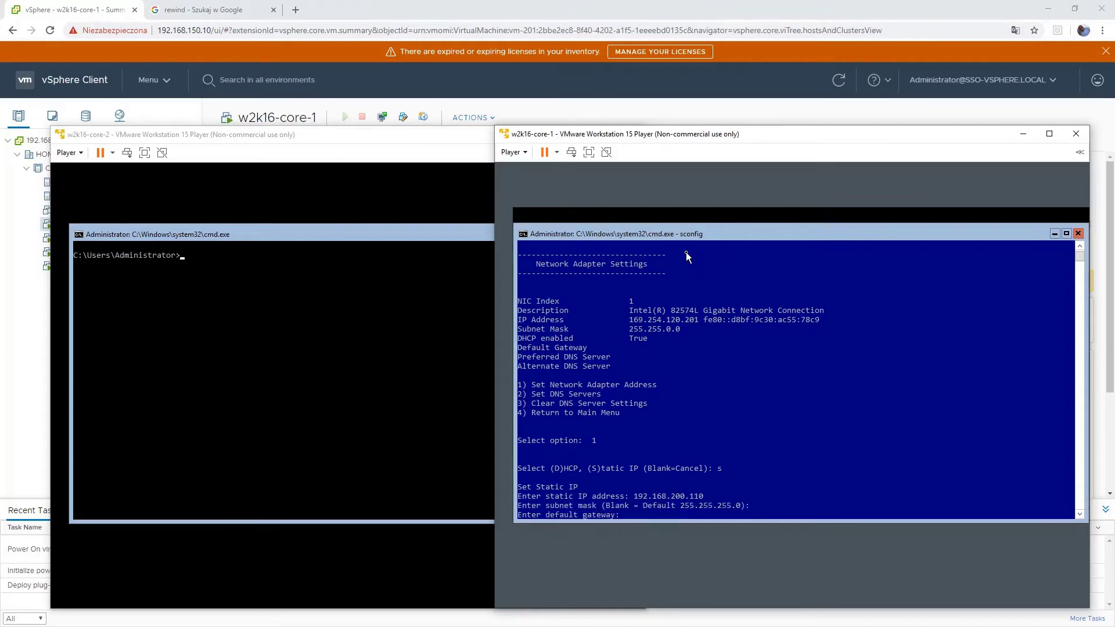
pyautogui.write('192.168.200.1')
pyautogui.press('Return')
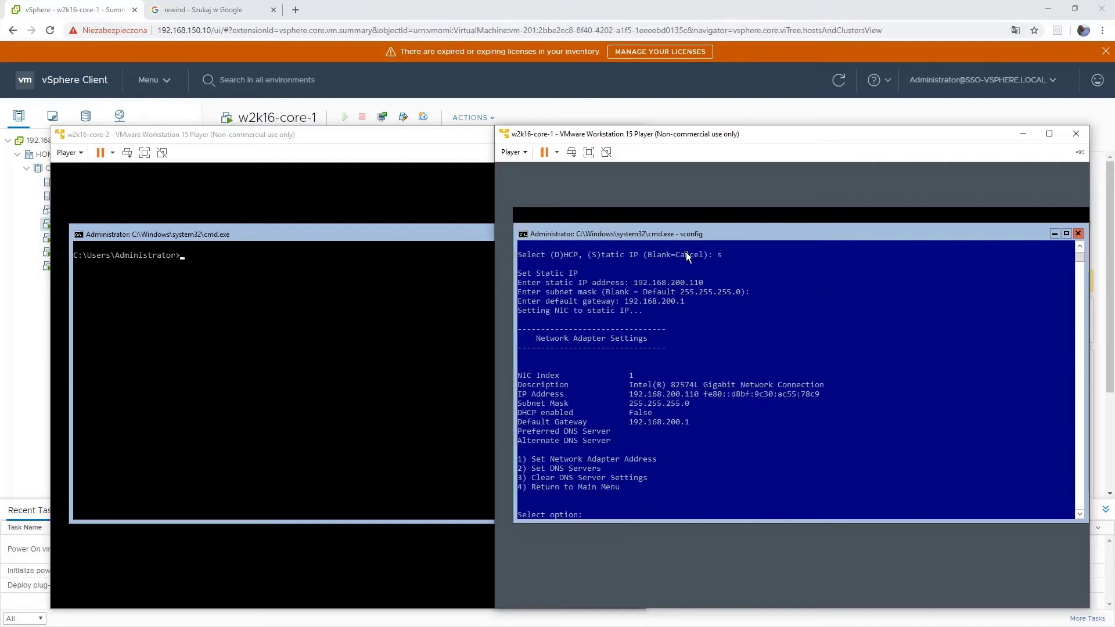
# - Set preferred DNS 192.168.200.18, leave alternate DNS blank, and return to the main menu
pyautogui.write('2')
pyautogui.press('Return')
pyautogui.write('192.168.200.')
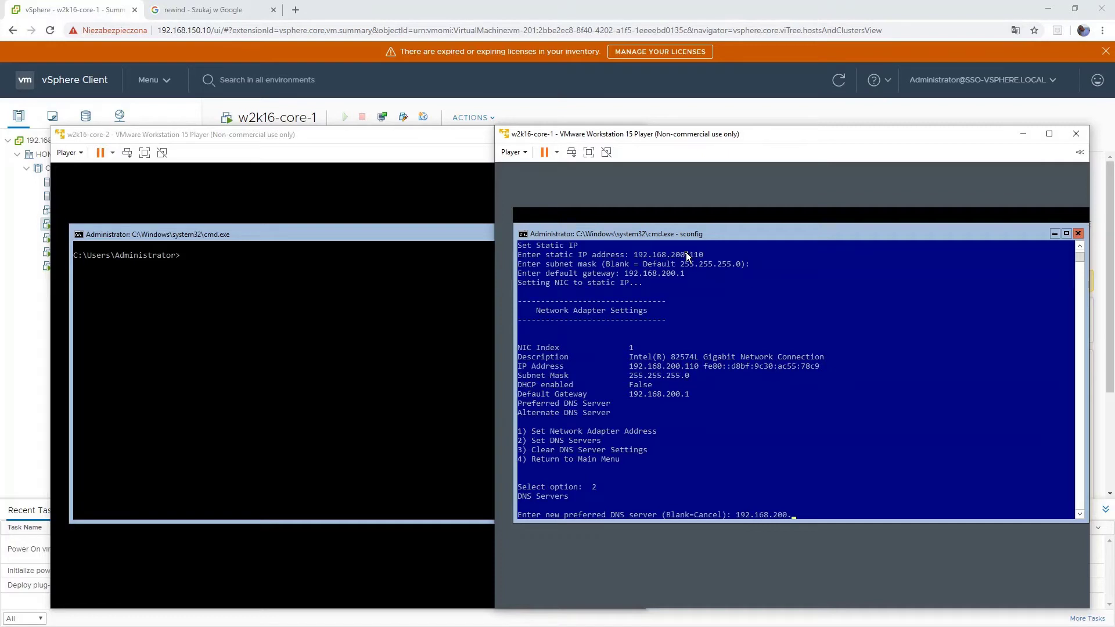
pyautogui.write('18')
pyautogui.press('Return')
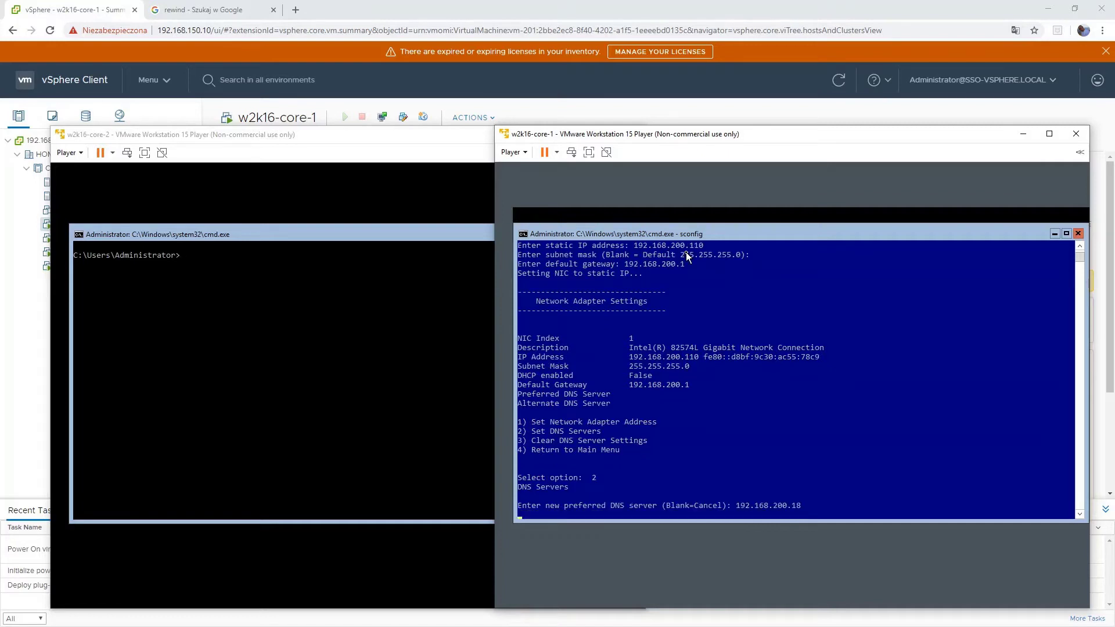
pyautogui.press('Return')
pyautogui.press('Return')
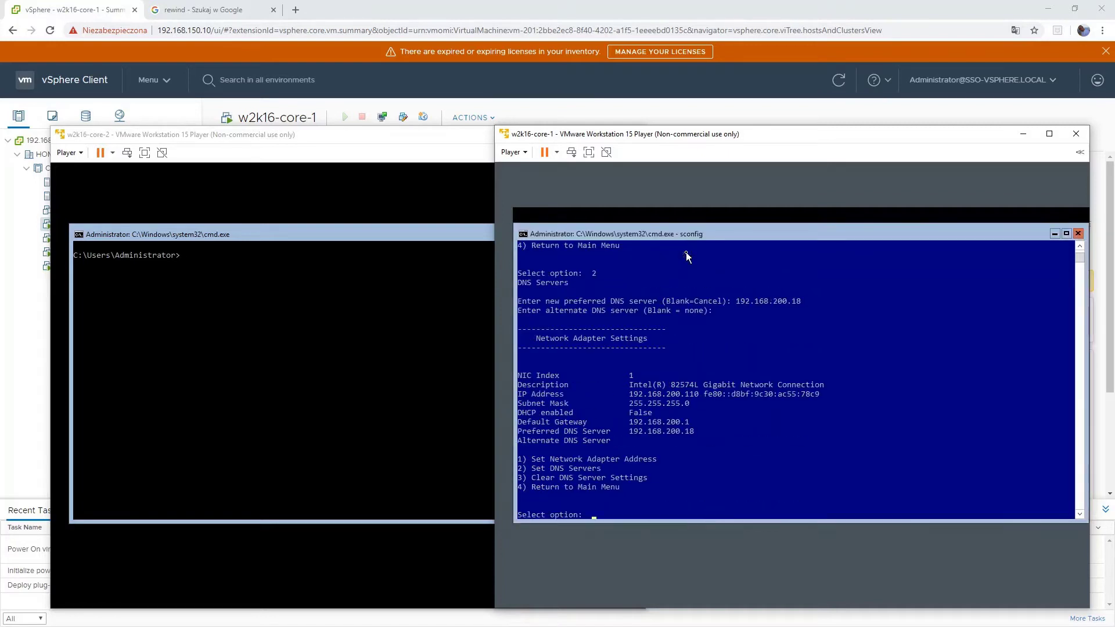
pyautogui.write('4')
pyautogui.press('Return')
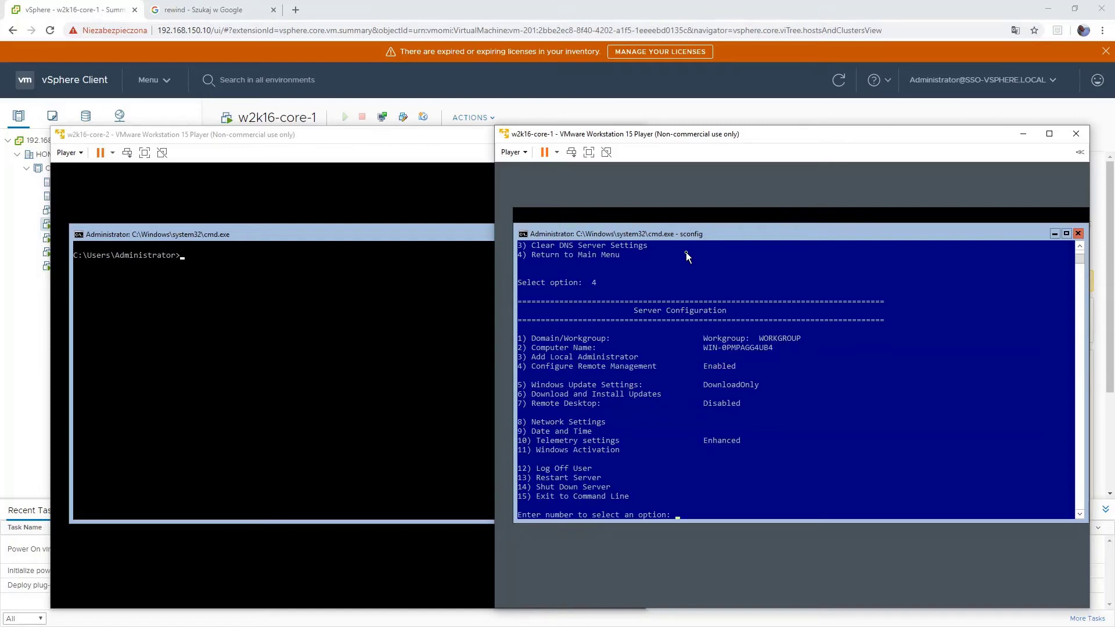
# - Try joining test.local as test\administrator, then dismiss the logon failure message
pyautogui.write('1')
pyautogui.press('Return')
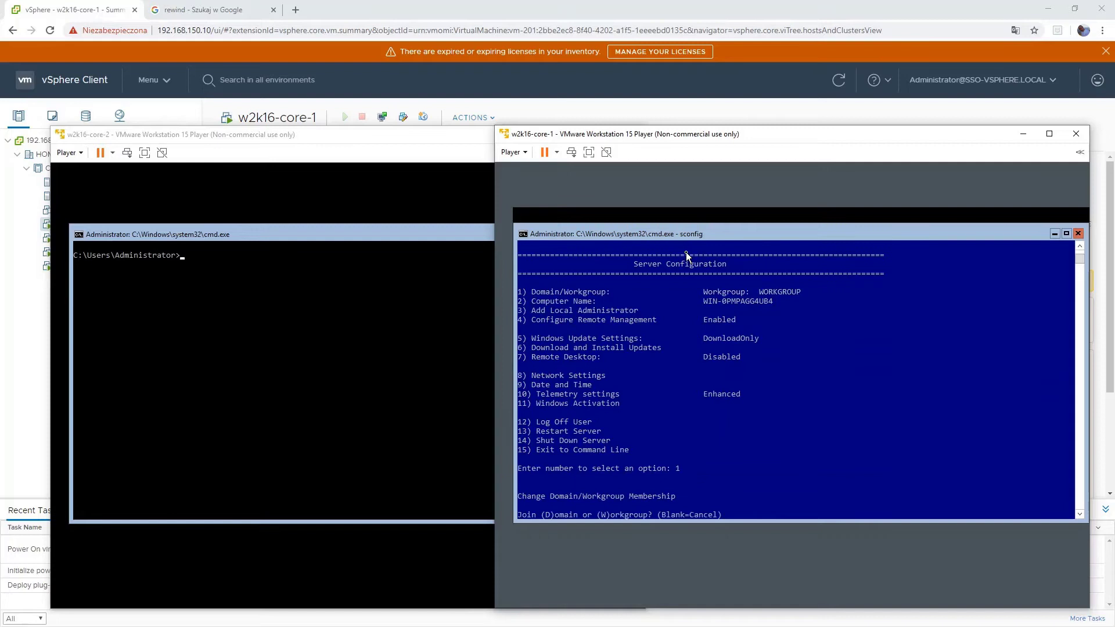
pyautogui.write('d')
pyautogui.press('Return')
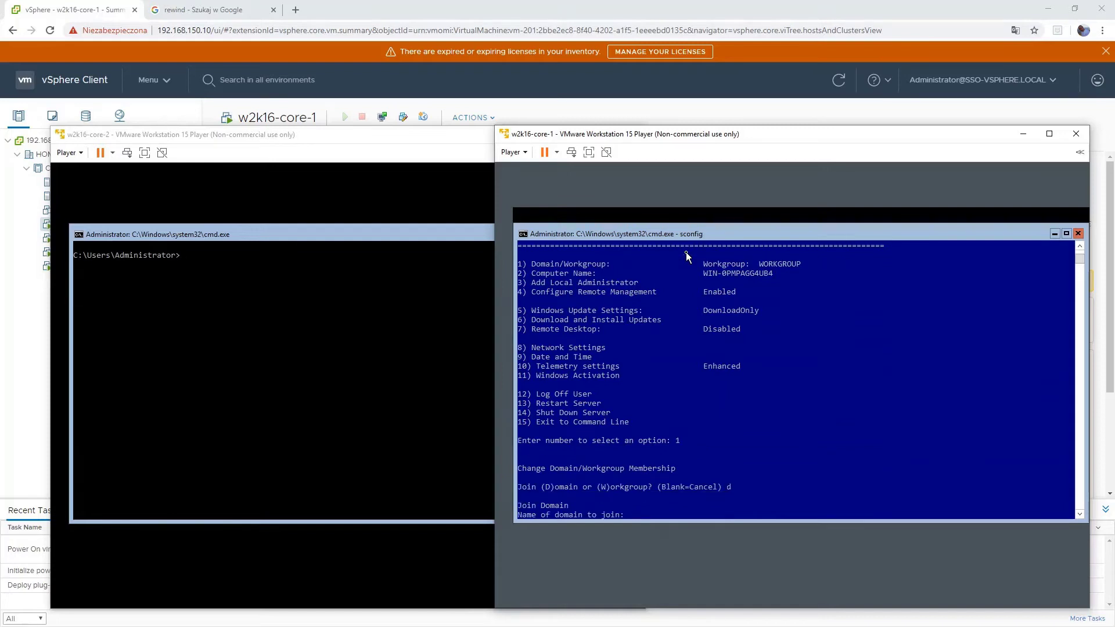
pyautogui.write('test.local')
pyautogui.press('Return')
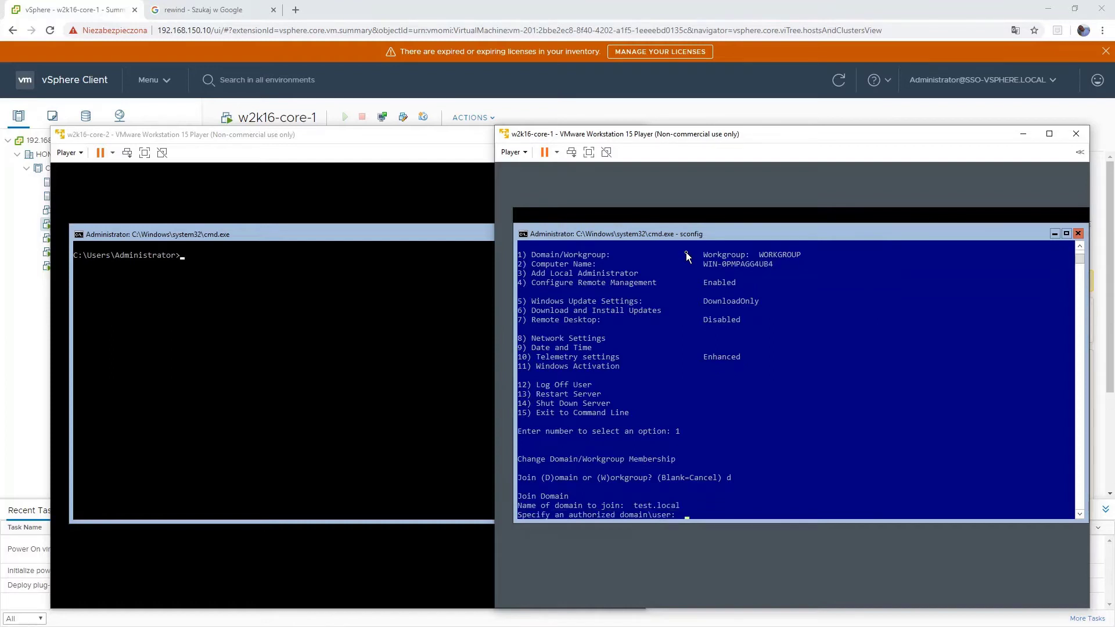
pyautogui.write('test\\administrator')
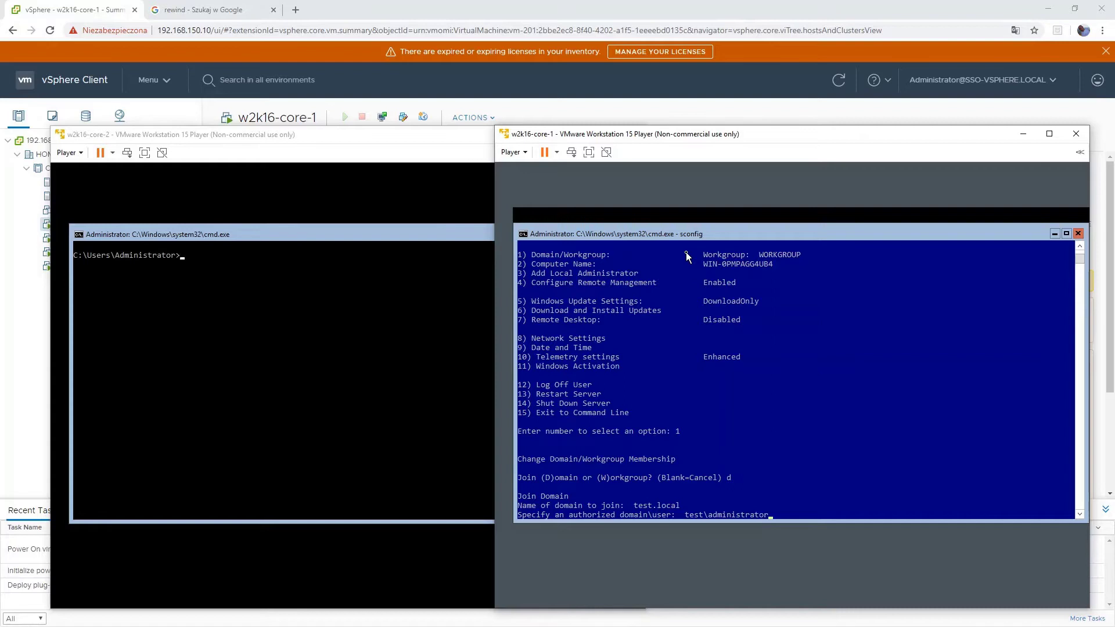
pyautogui.press('Return')
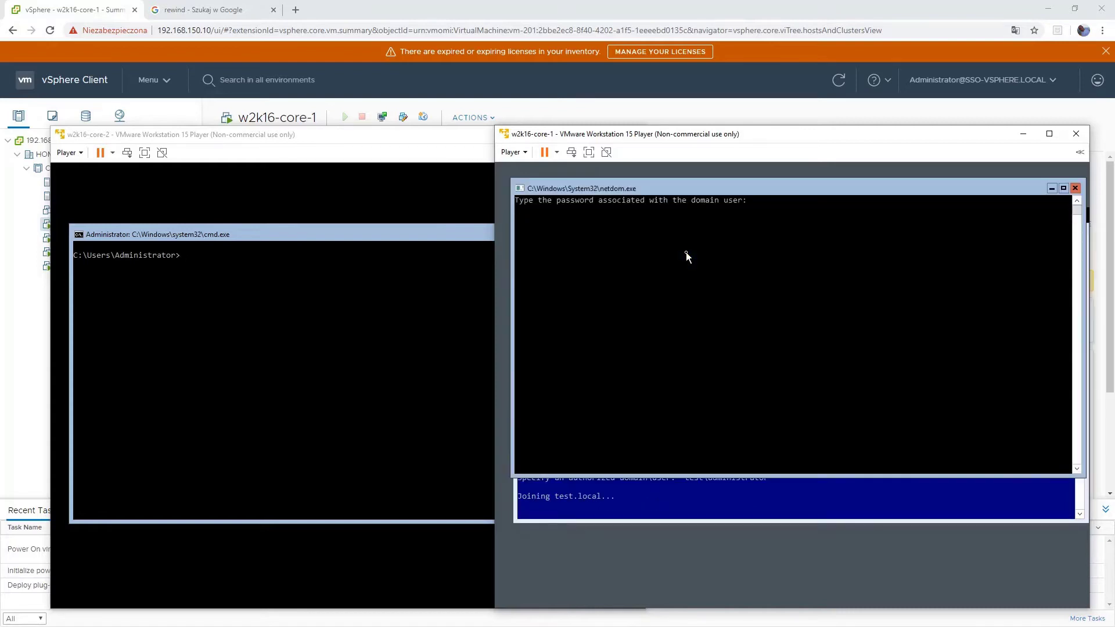
pyautogui.press('Return')
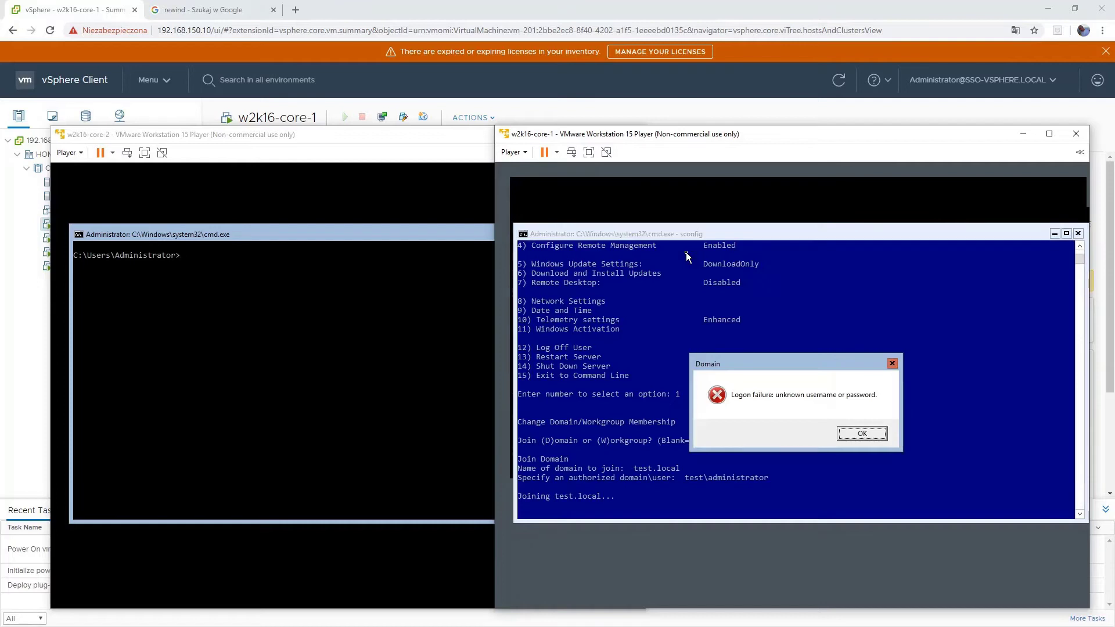
pyautogui.press('Return')
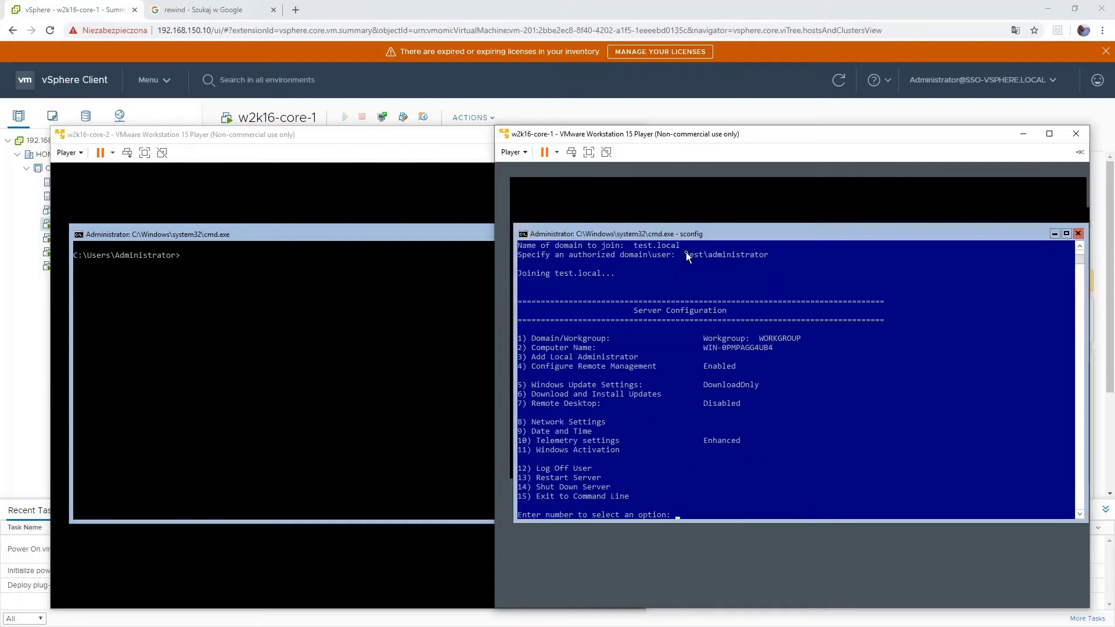
# - Retry joining the test.local domain with the test\Administrator account and password
pyautogui.write('1')
pyautogui.press('Return')
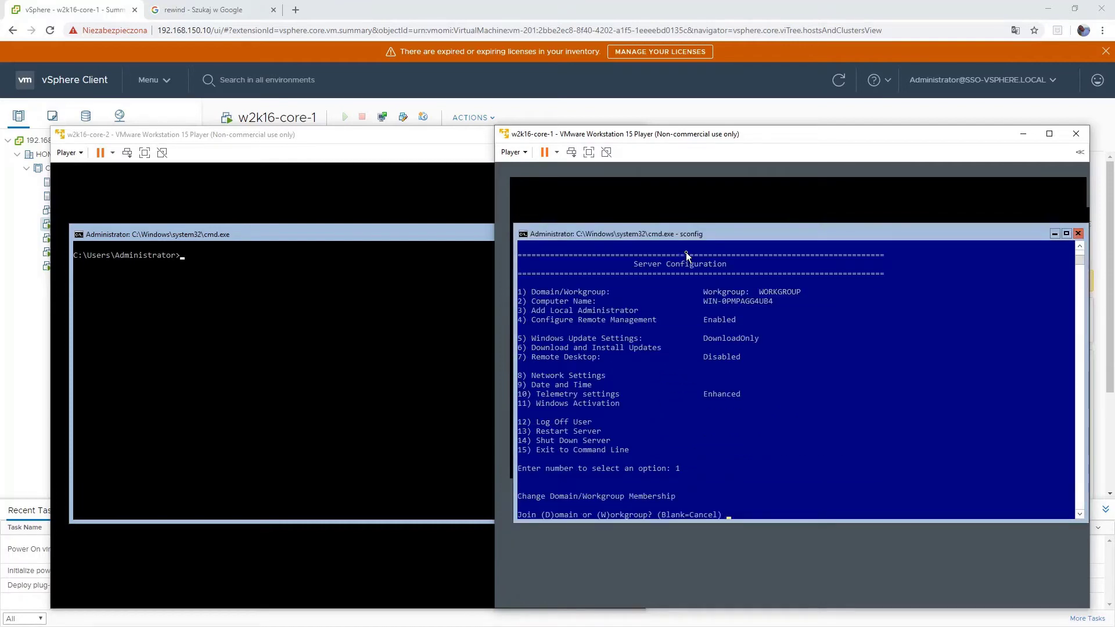
pyautogui.write('d')
pyautogui.press('Return')
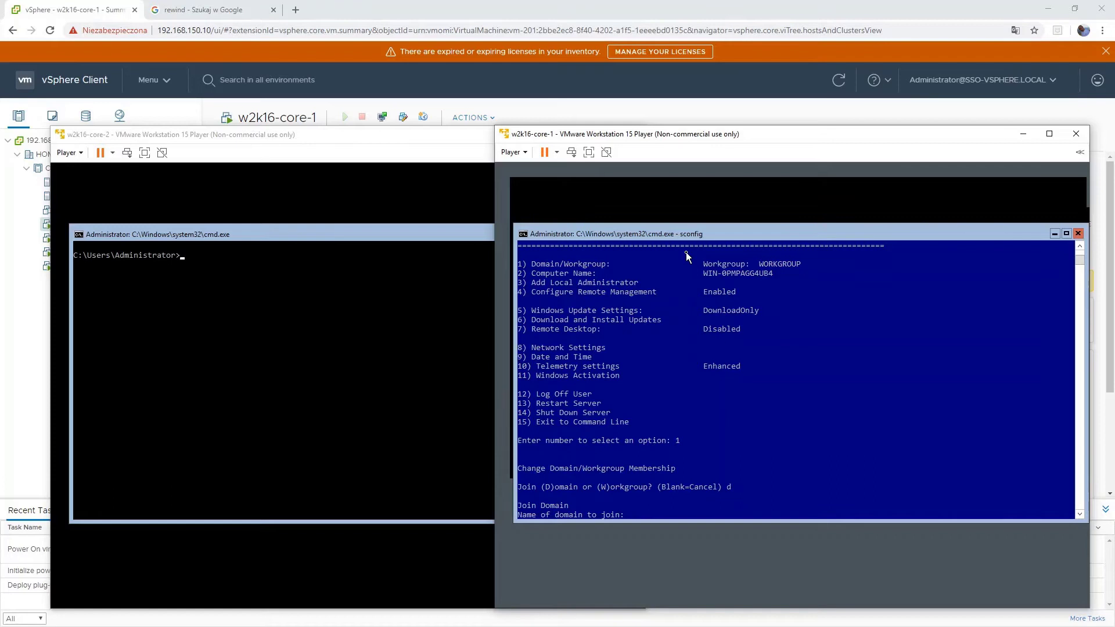
pyautogui.write('test.local')
pyautogui.press('Return')
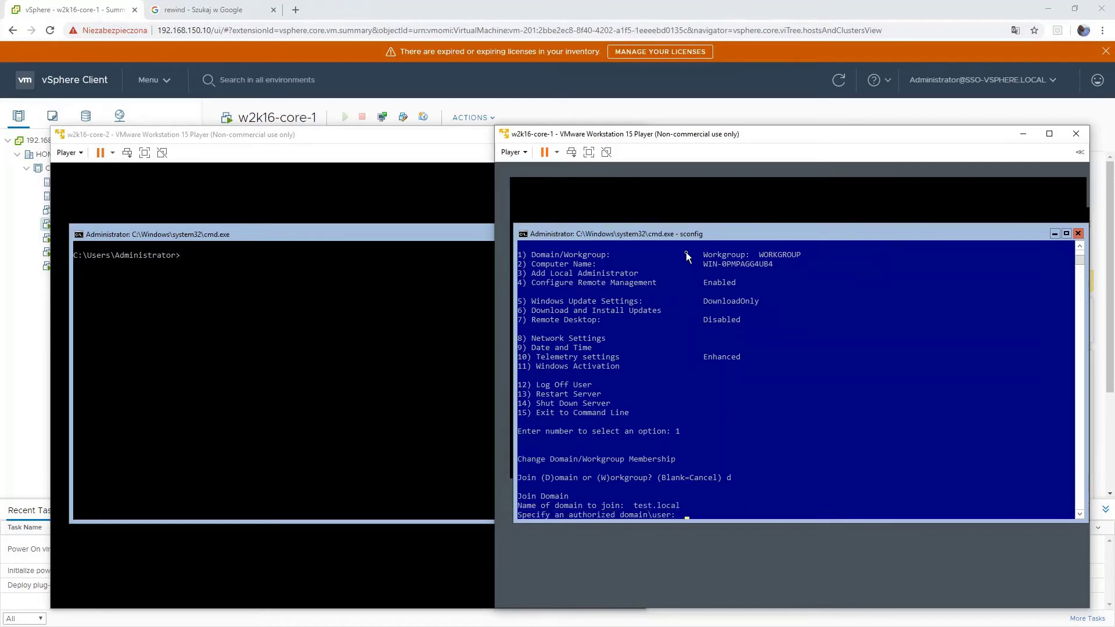
pyautogui.write('test\\Administrator')
pyautogui.press('Return')
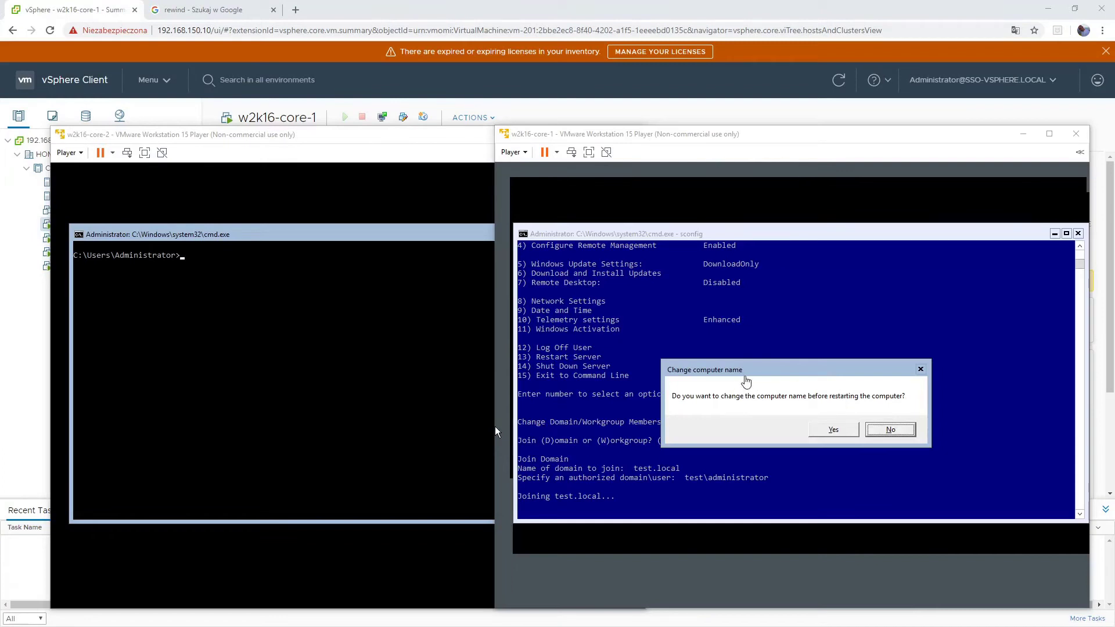
# - Keep the current computer name and restart w2k16-core-1 to finish the domain join
pyautogui.click(495, 426)
pyautogui.click(890, 429)
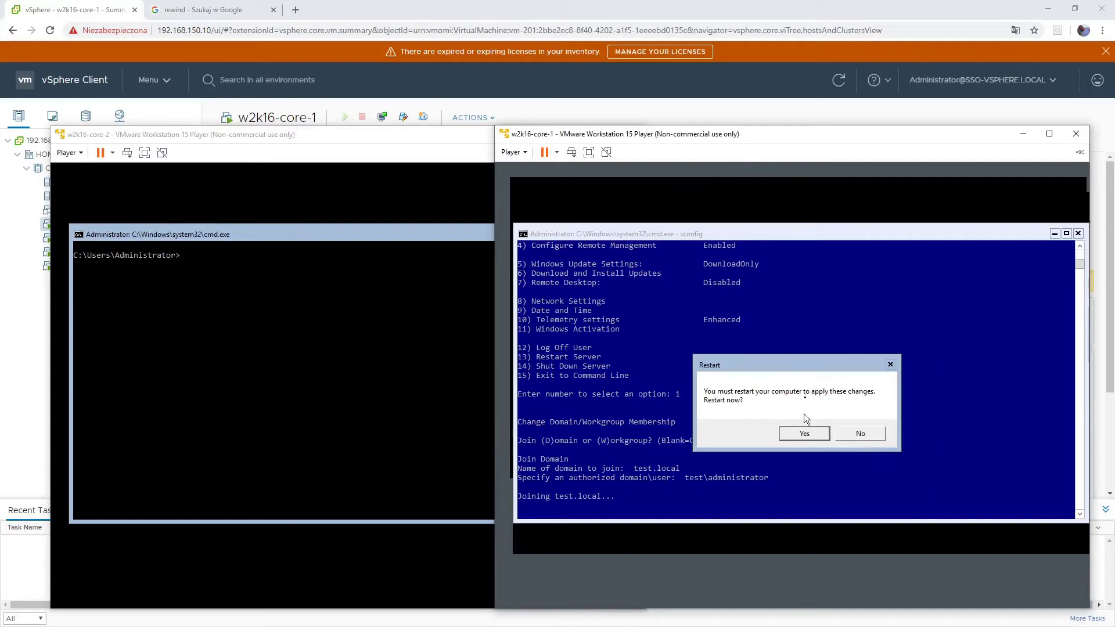
pyautogui.click(806, 432)
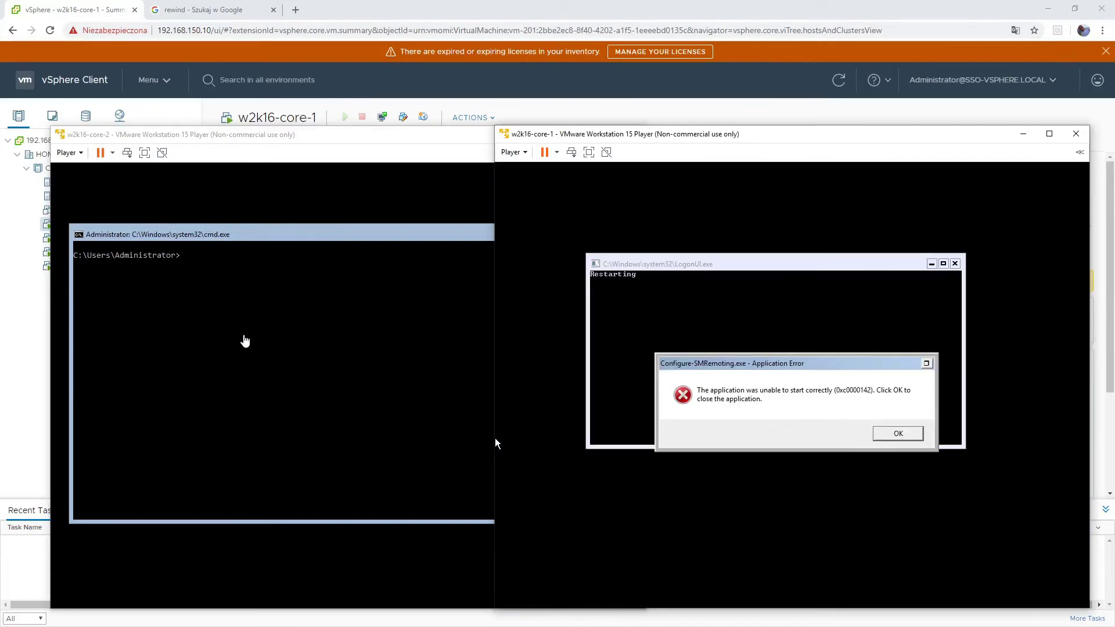
pyautogui.click(898, 434)
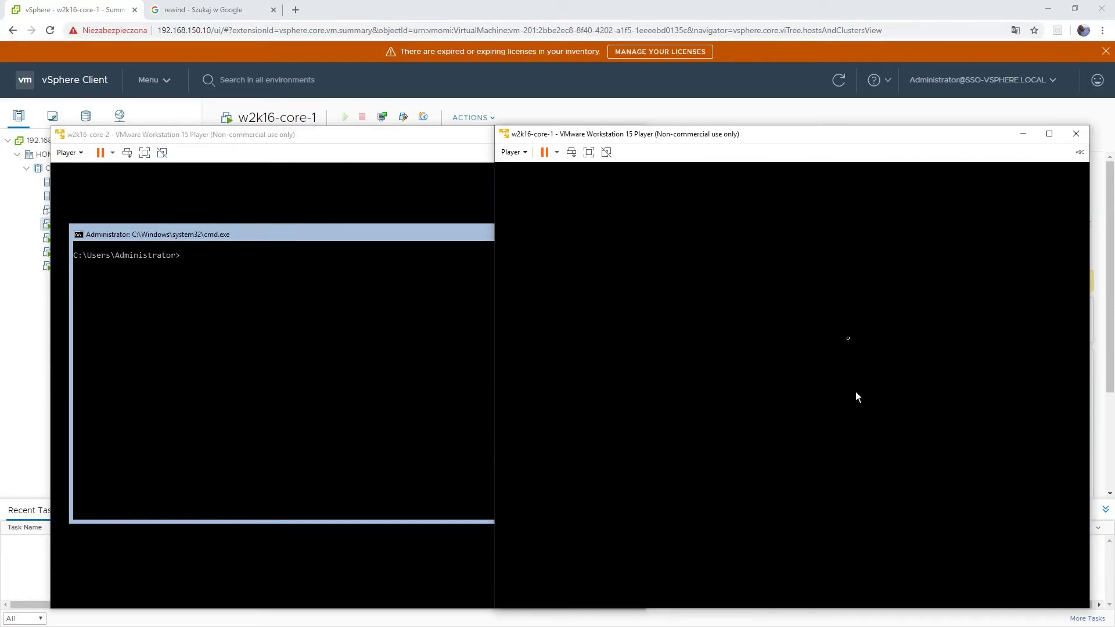
pyautogui.click(352, 298)
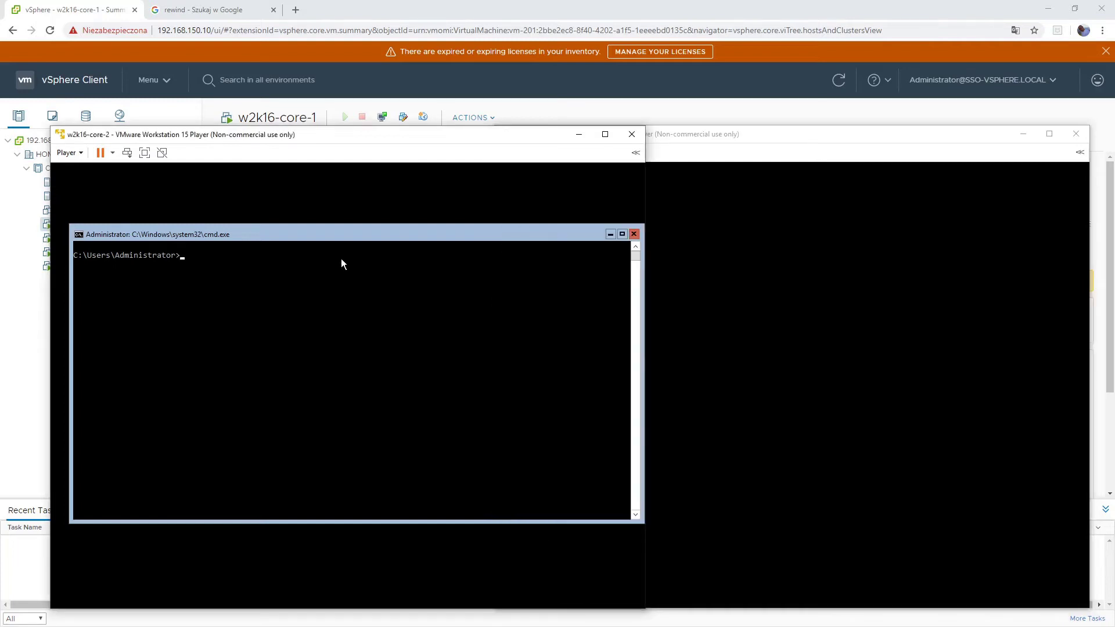
# - Launch sconfig in the w2k16-core-2 console after correcting a mistyped command
pyautogui.write('scofng')
pyautogui.press('Return')
pyautogui.write('sconfig')
pyautogui.press('Return')
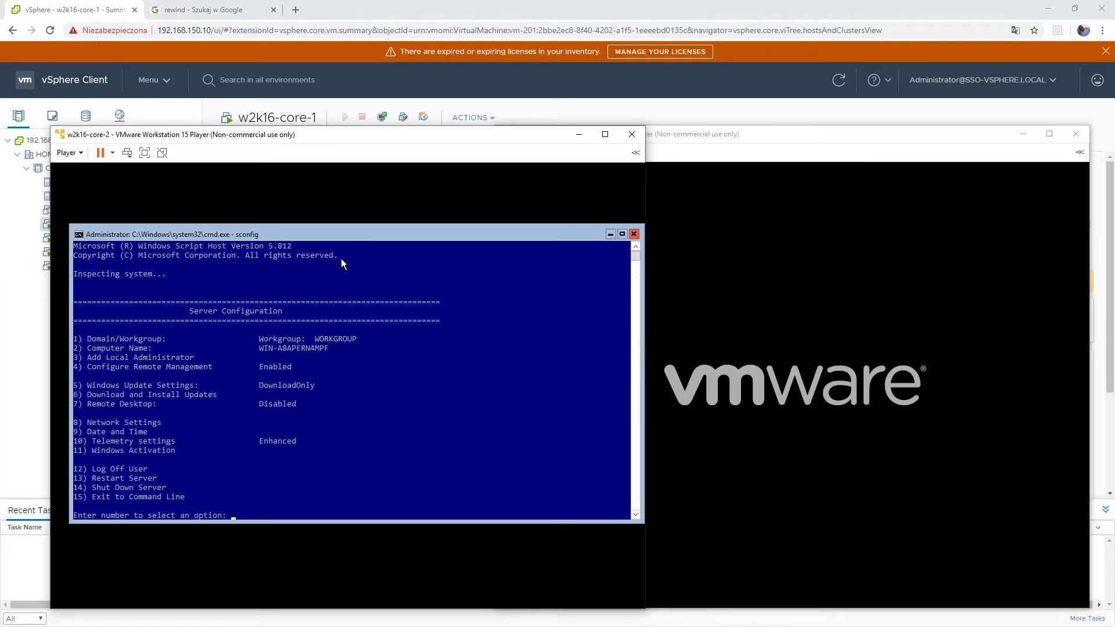
# - Rename the computer to w2k16-core-2, decline the restart, then enter Network Settings (8)
pyautogui.write('2')
pyautogui.press('Return')
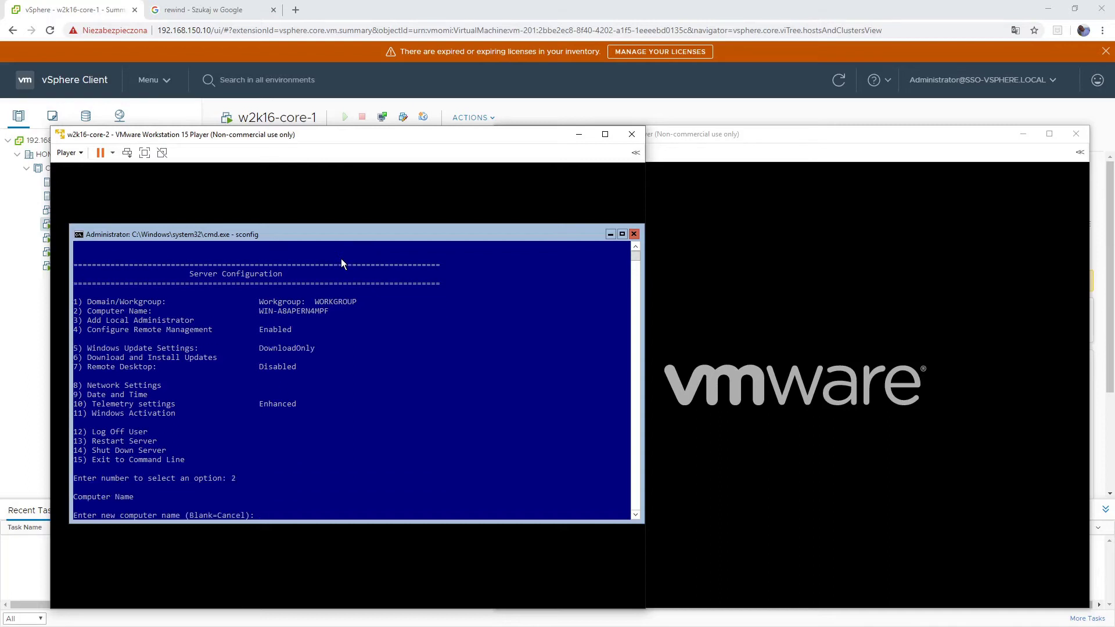
pyautogui.write('w2k16')
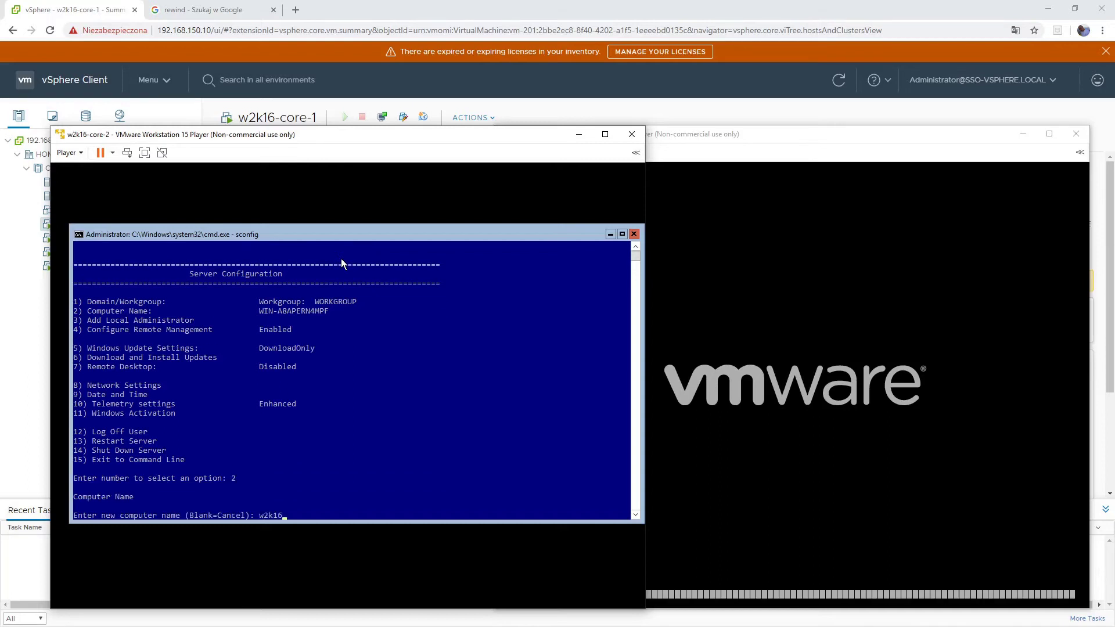
pyautogui.write('-cre')
pyautogui.press('BackSpace')
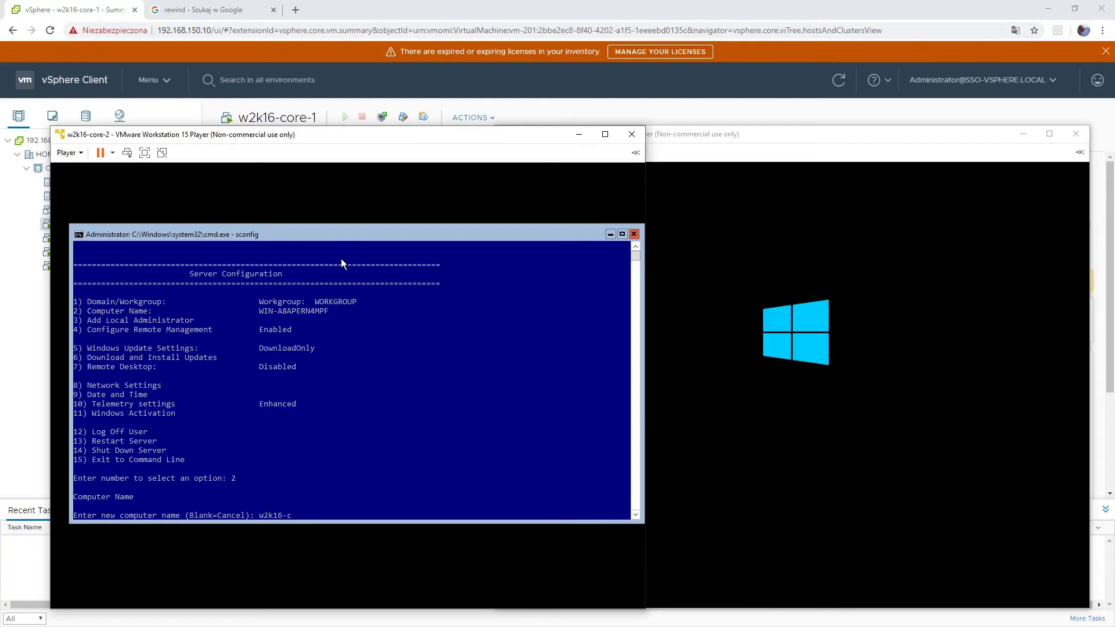
pyautogui.write('ore-2')
pyautogui.press('Return')
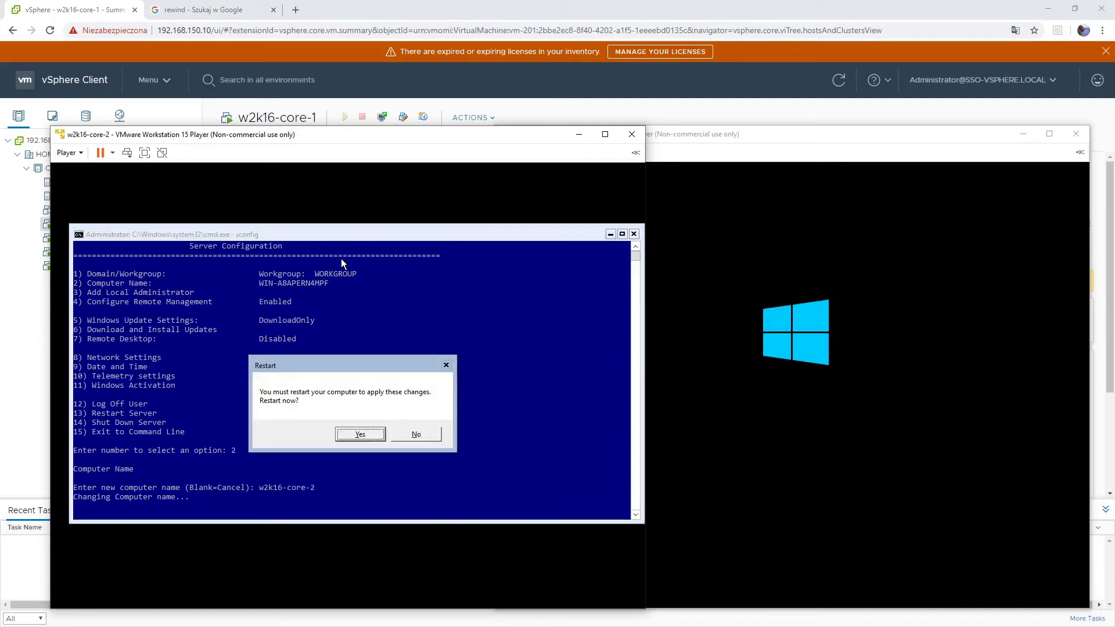
pyautogui.press('Tab')
pyautogui.press('Return')
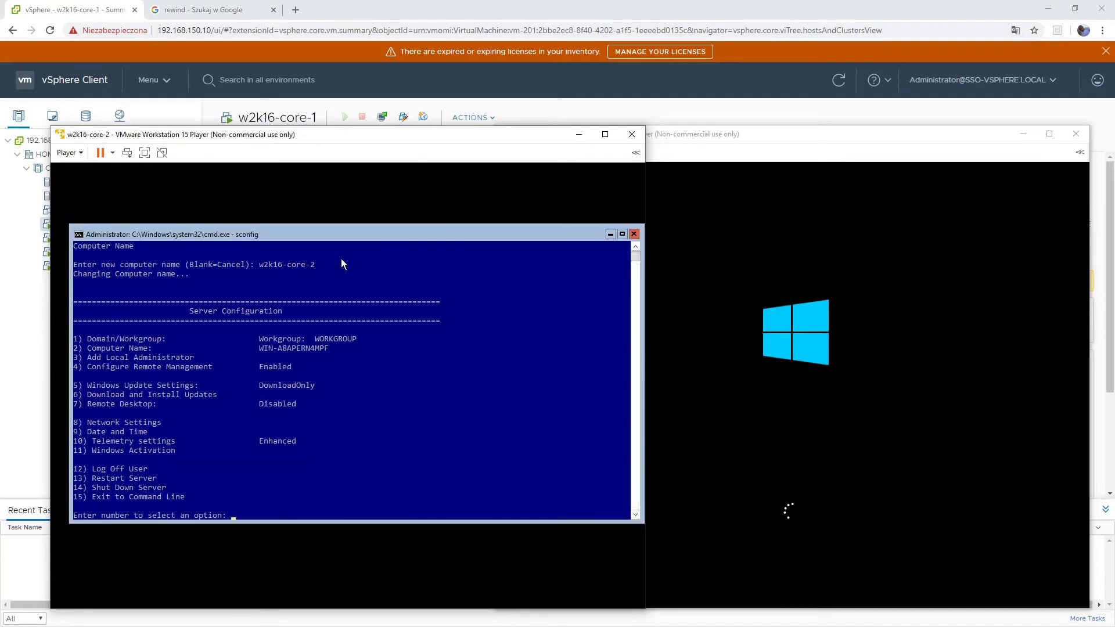
pyautogui.write('8')
pyautogui.press('Return')
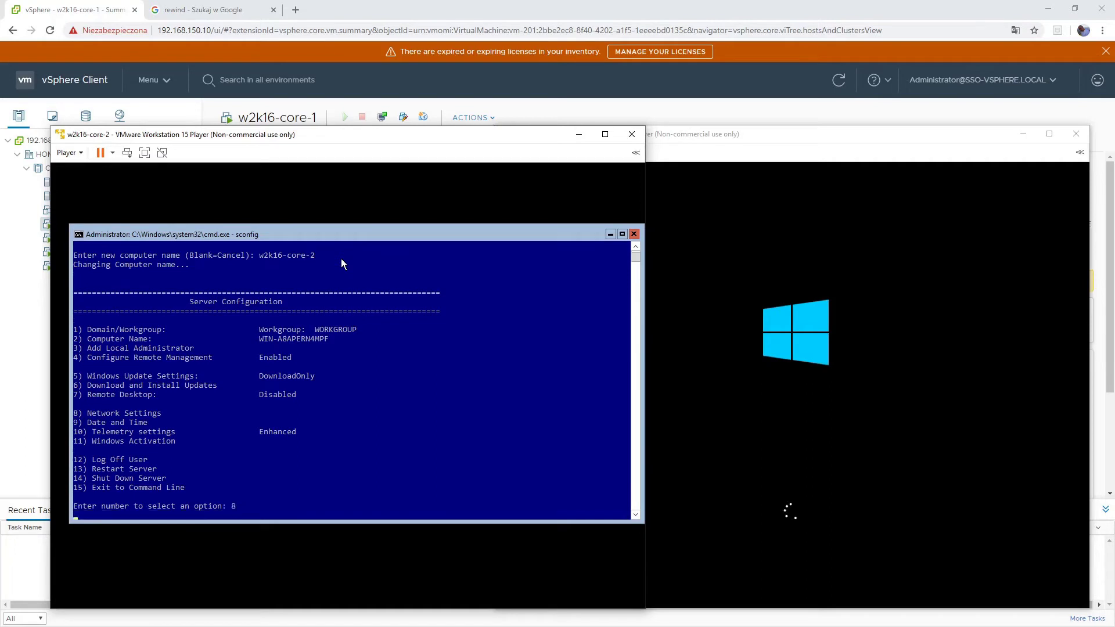
# - Give adapter 1 static IP 192.168.200.115 with default mask and gateway 192.168.200.1
pyautogui.write('1')
pyautogui.press('Return')
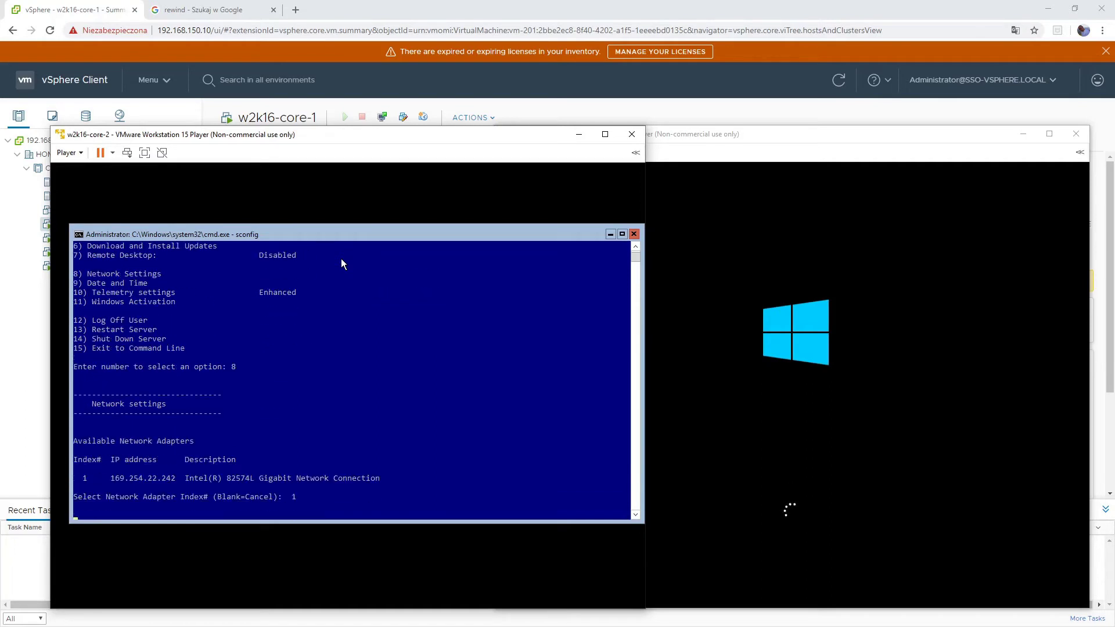
pyautogui.write('1')
pyautogui.press('Return')
pyautogui.write('s')
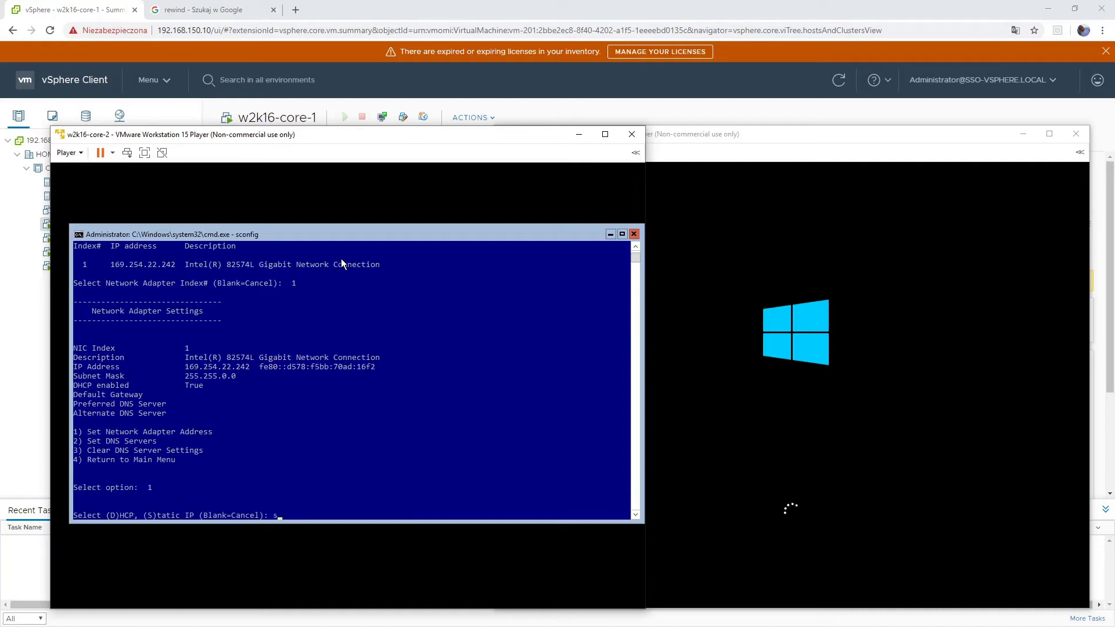
pyautogui.press('Return')
pyautogui.write('192.1')
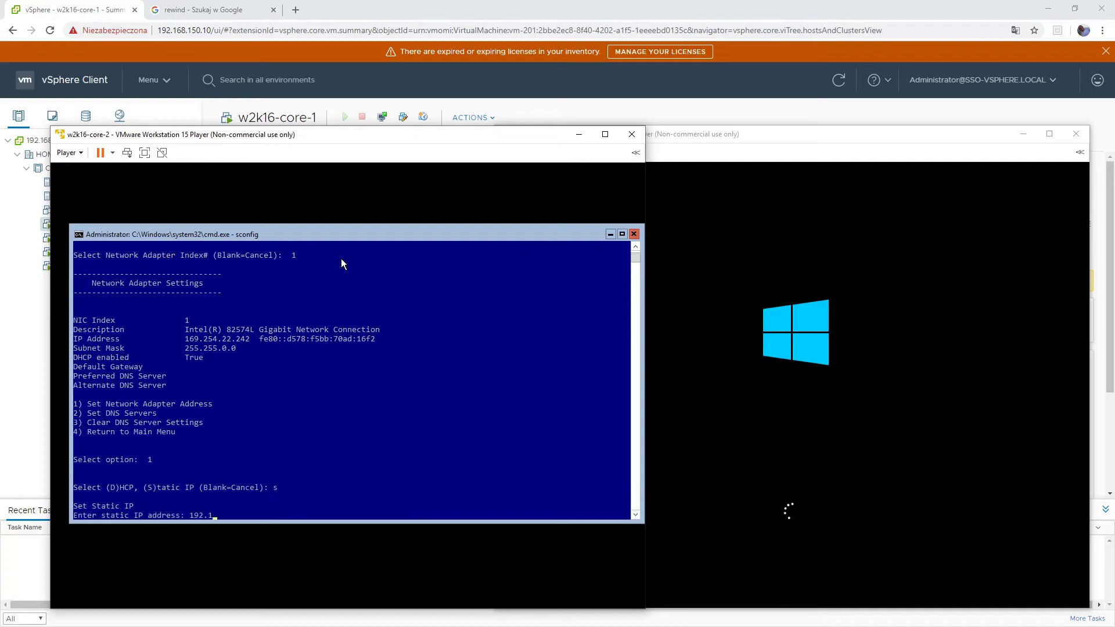
pyautogui.write('68.200.115')
pyautogui.press('Return')
pyautogui.press('Return')
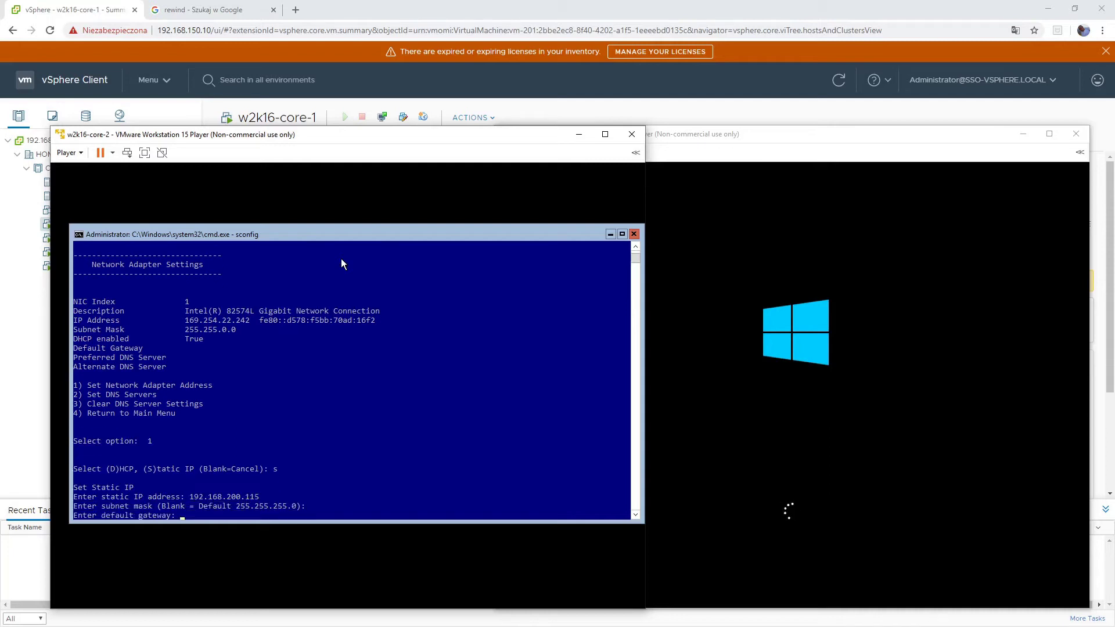
pyautogui.write('192.168.200.1')
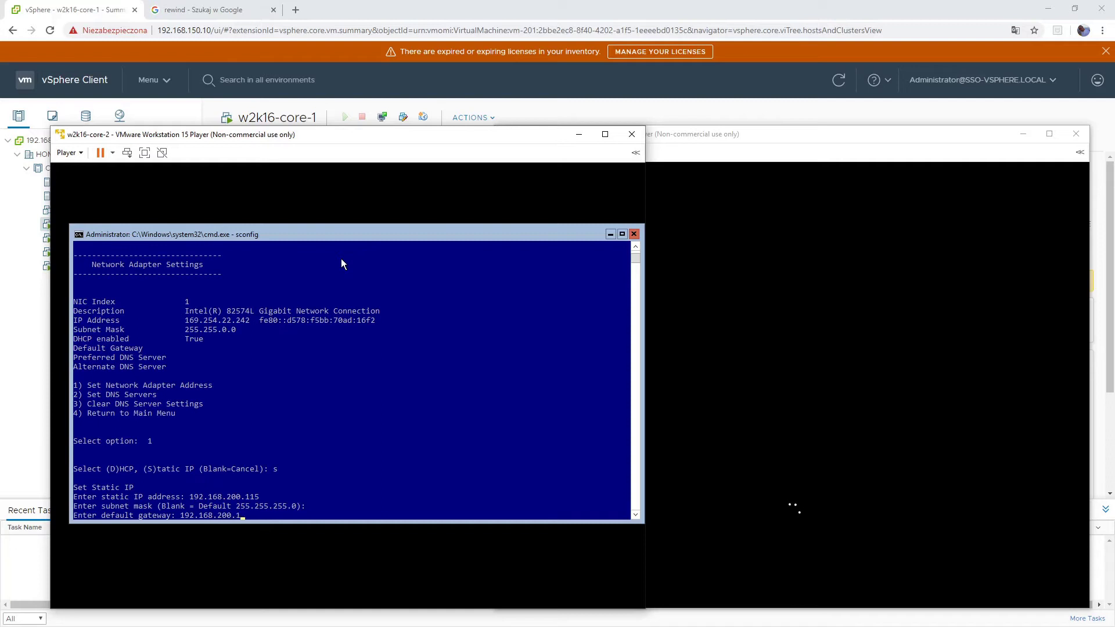
pyautogui.press('Return')
# - Set preferred DNS 192.168.200.18, leave alternate blank, and return to the main menu
pyautogui.write('2')
pyautogui.press('Return')
pyautogui.write('192.168.200.18')
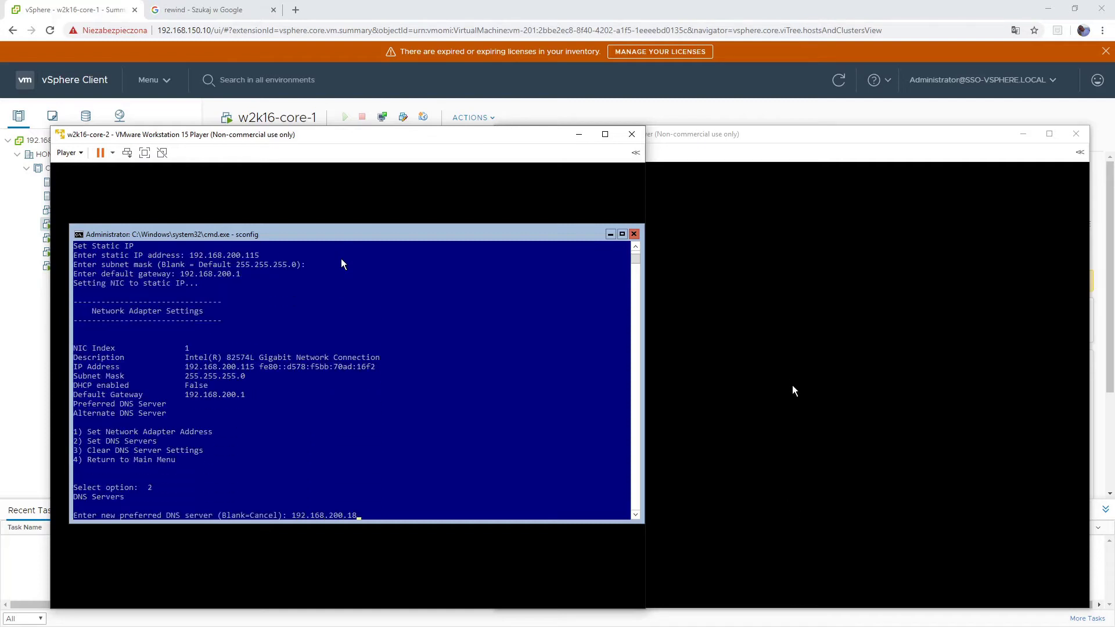
pyautogui.press('Return')
pyautogui.press('Return')
pyautogui.press('Return')
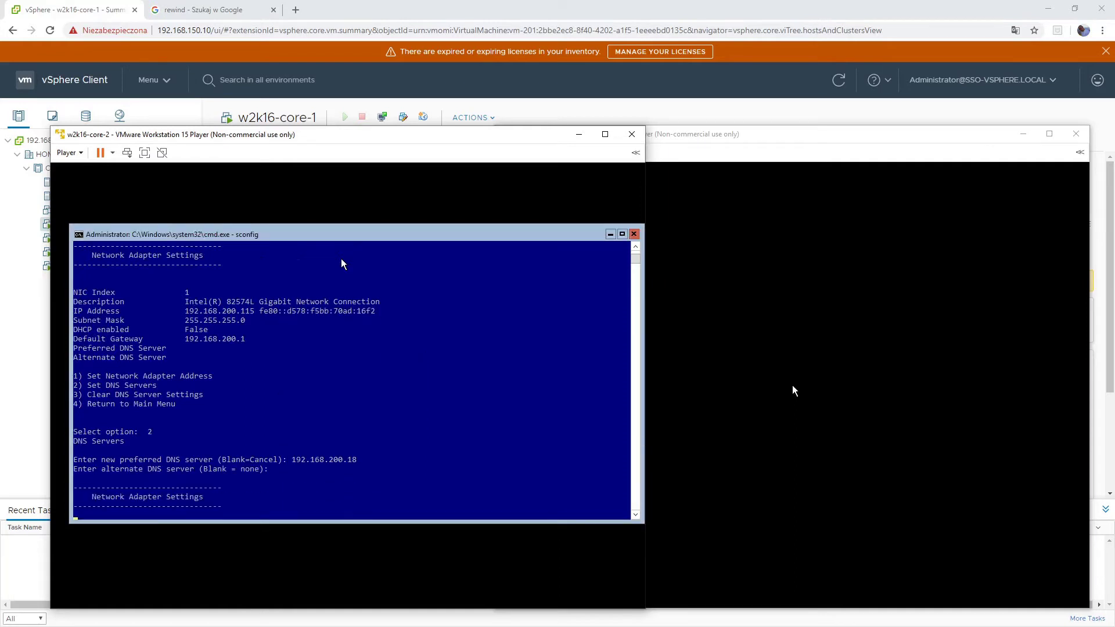
pyautogui.write('4')
pyautogui.press('Return')
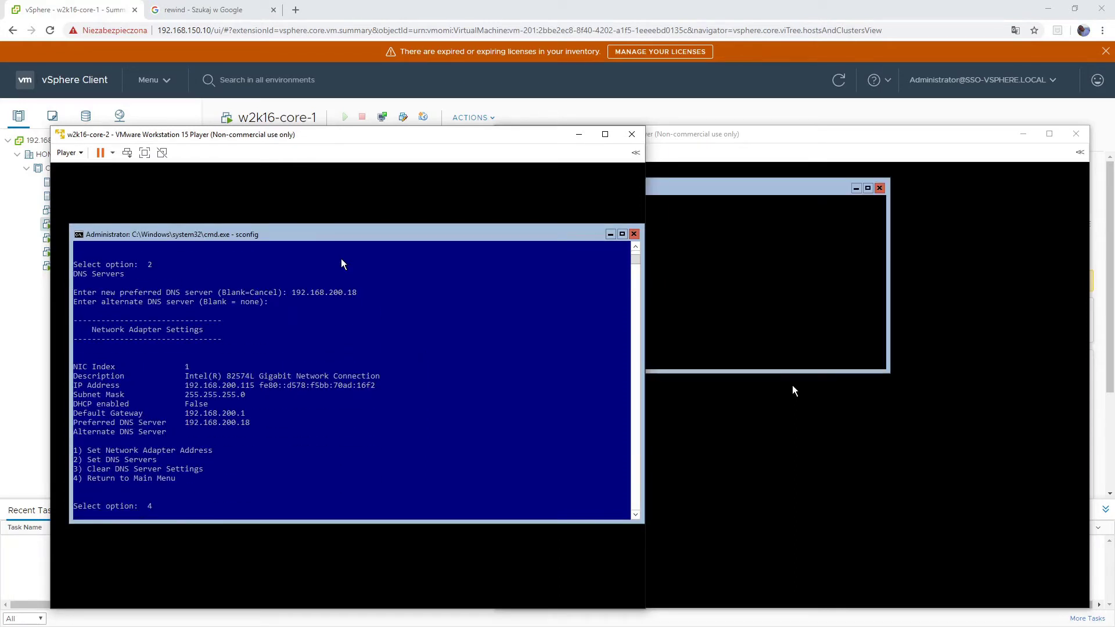
pyautogui.write('1')
pyautogui.press('Return')
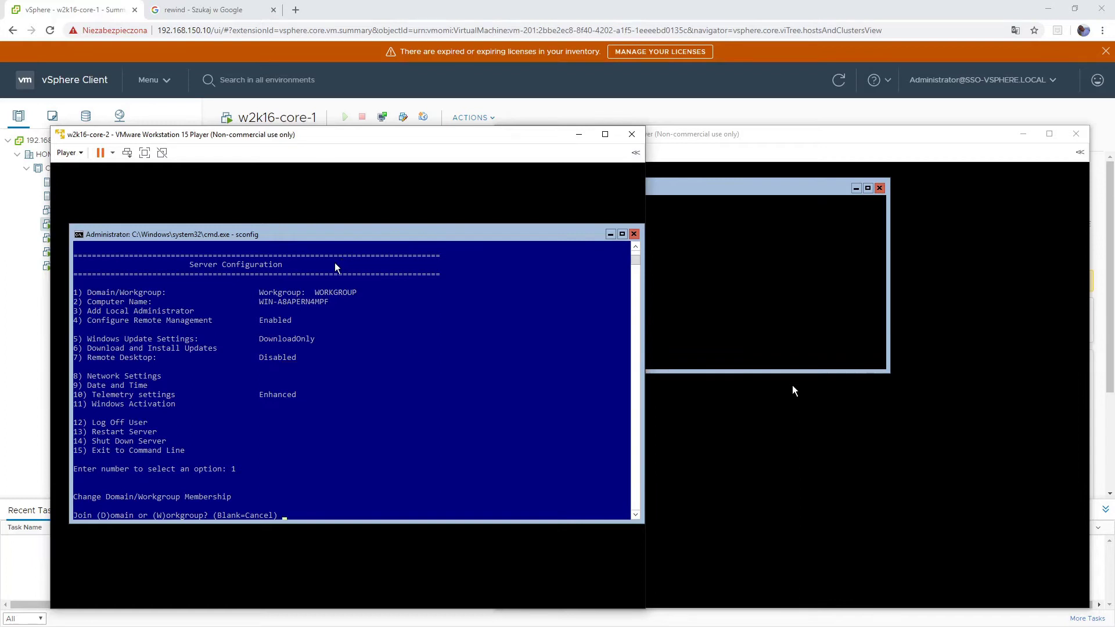
# - Join w2k16-core-2 to test.local as test\administrator, skip renaming, and accept the restart
pyautogui.write('d')
pyautogui.press('Return')
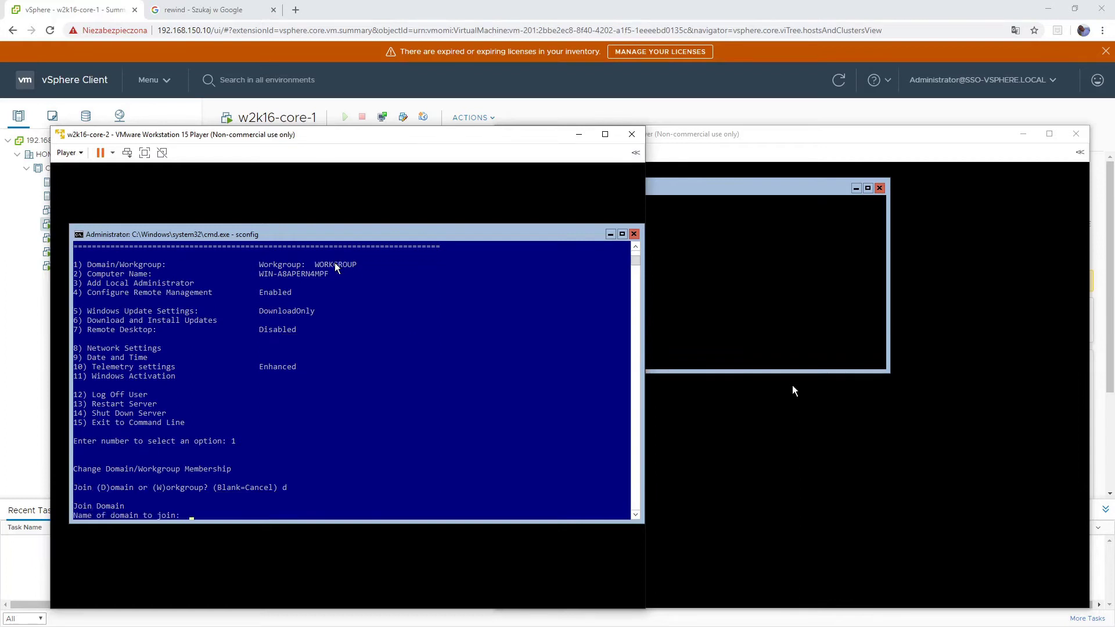
pyautogui.write('test.local')
pyautogui.press('Return')
pyautogui.write('test\\ad')
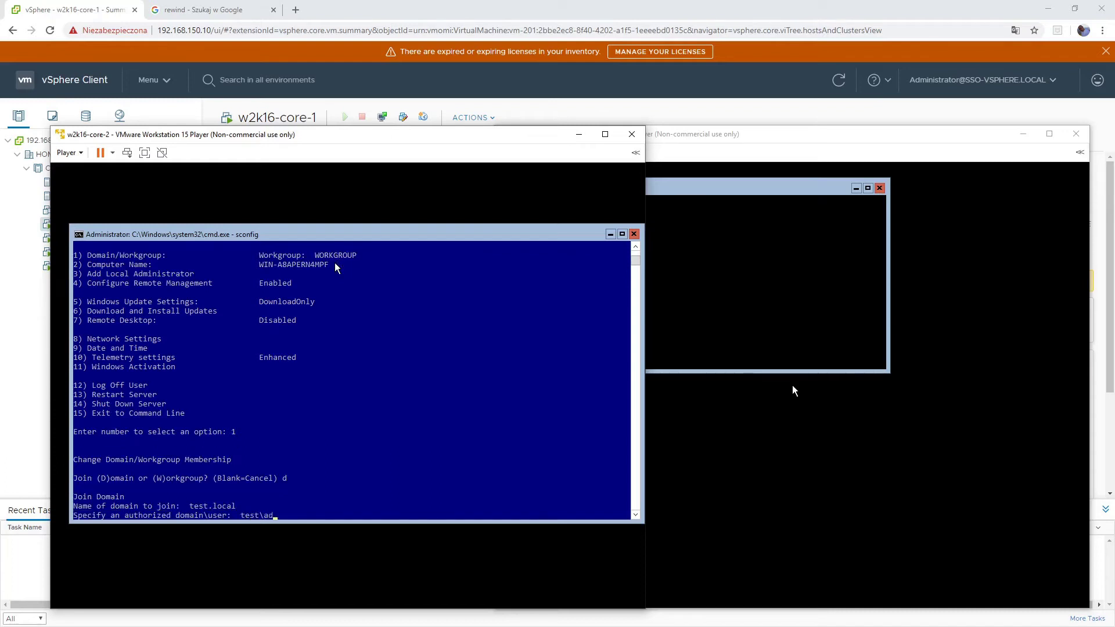
pyautogui.write('ministrator')
pyautogui.press('Return')
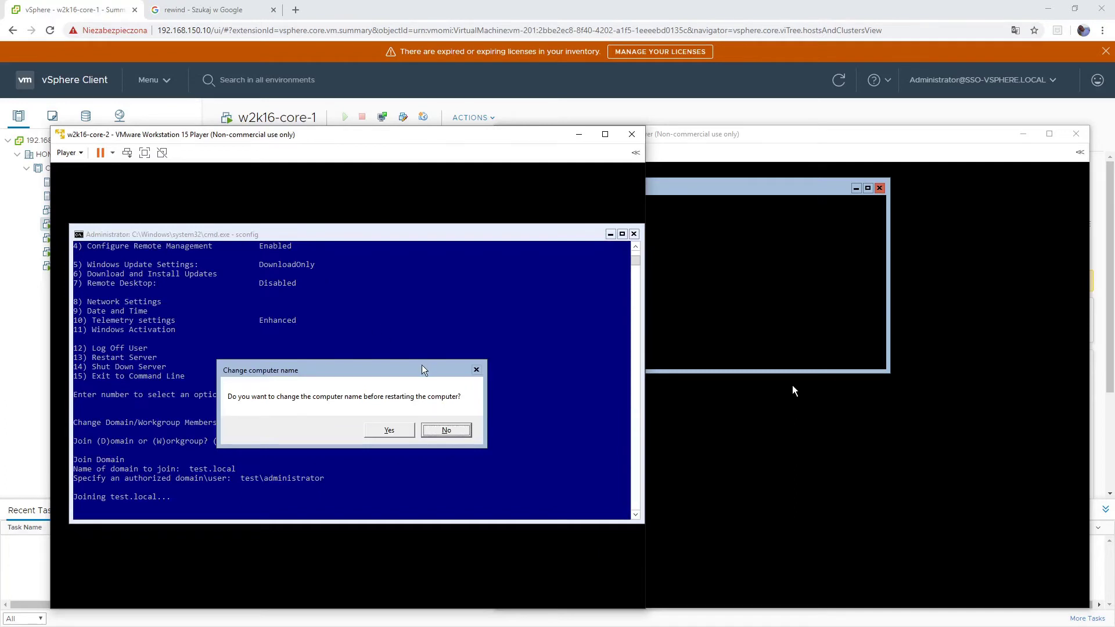
pyautogui.press('Return')
pyautogui.press('Return')
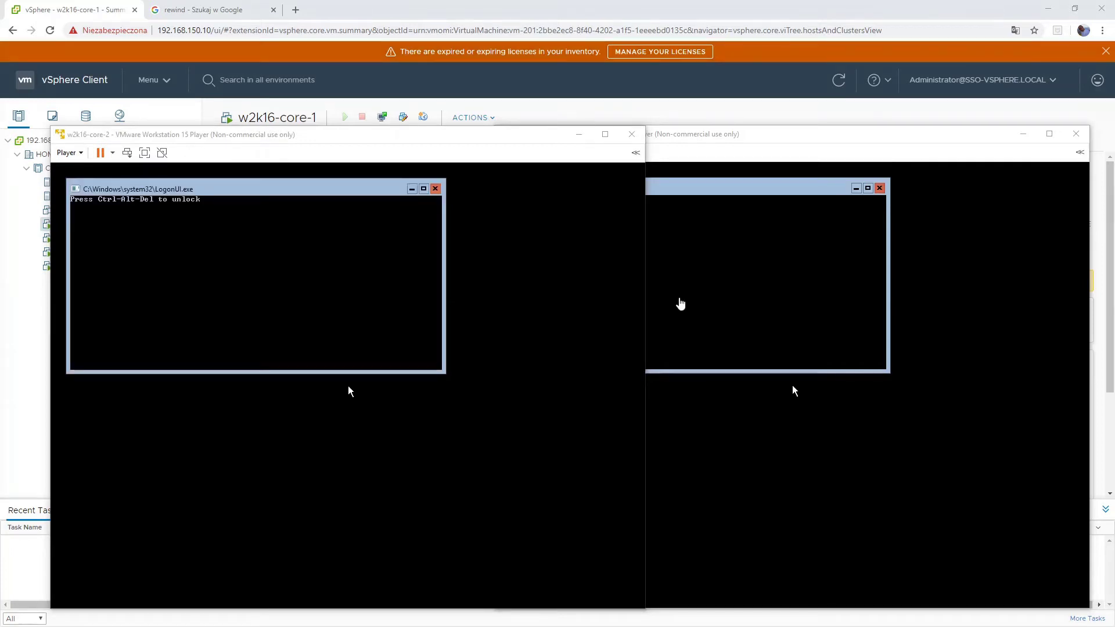
# - On w2k16-core-1, choose Other user and sign in with the test.local domain administrator credentials
pyautogui.click(425, 142)
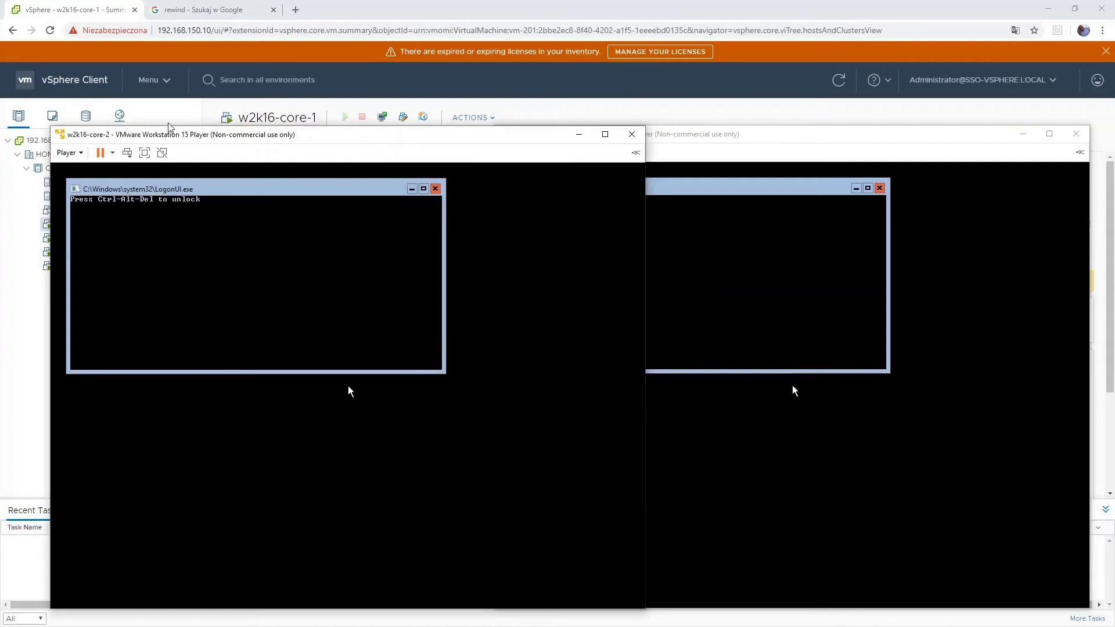
pyautogui.click(706, 138)
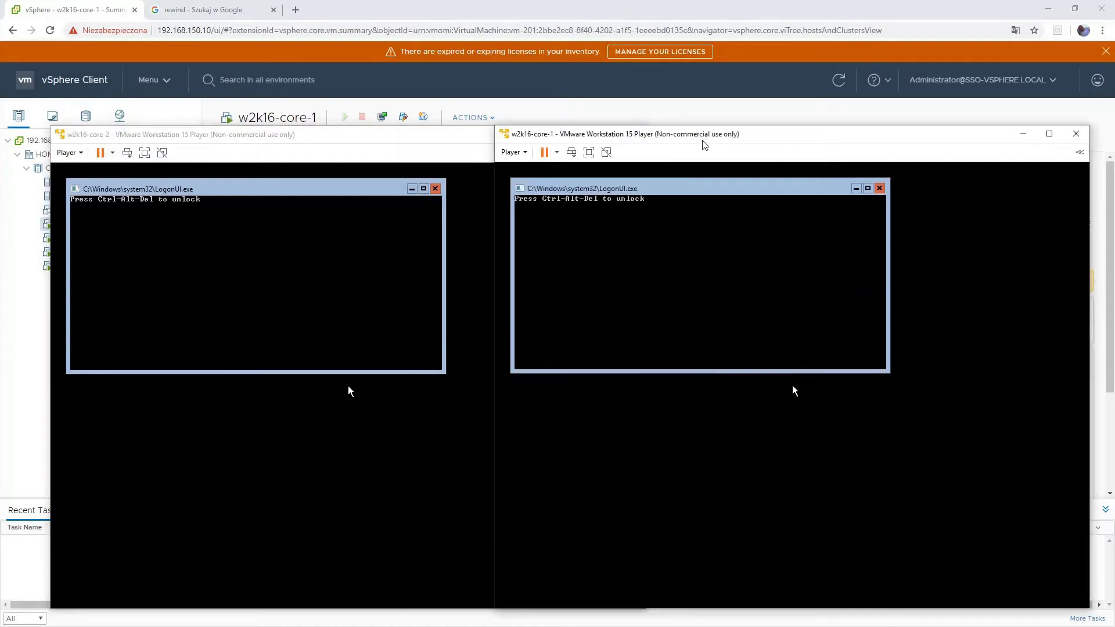
pyautogui.click(572, 155)
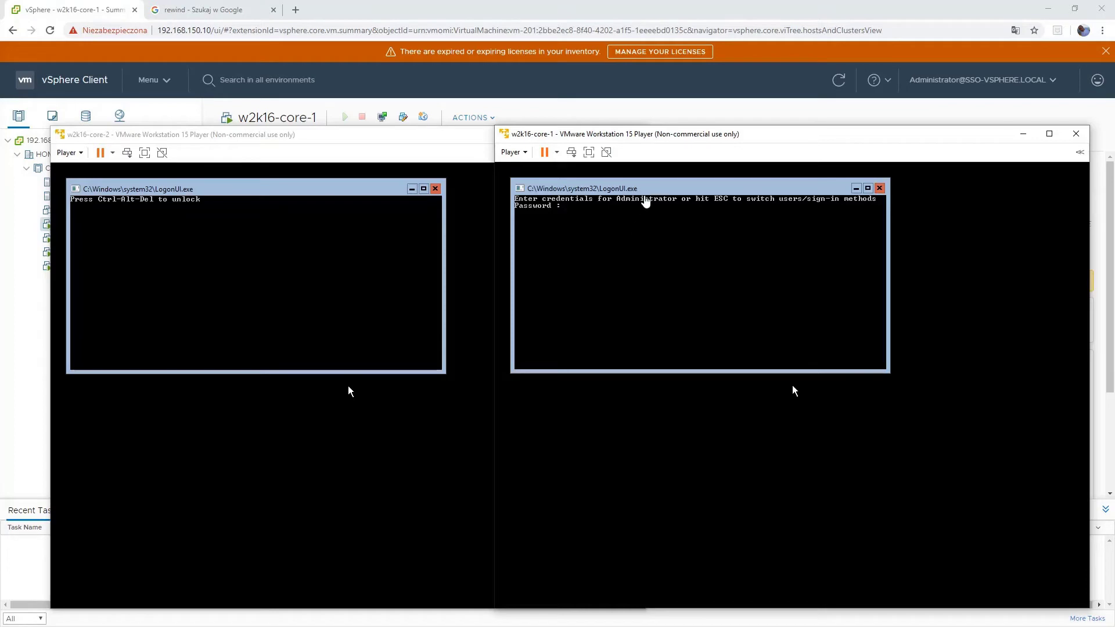
pyautogui.press('Escape')
pyautogui.press('Escape')
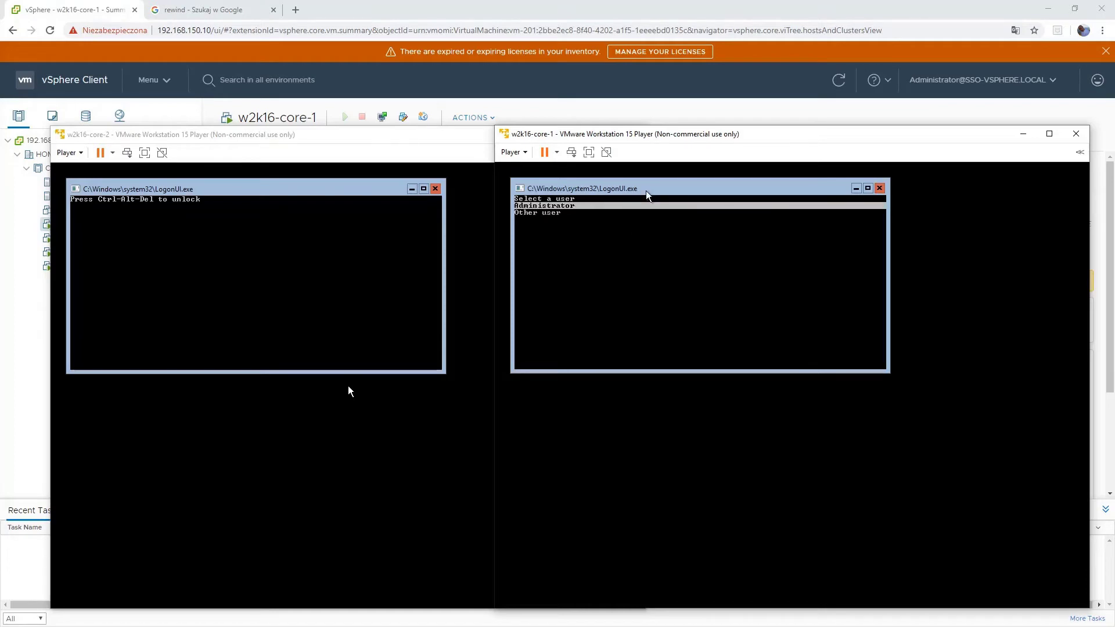
pyautogui.press('Down')
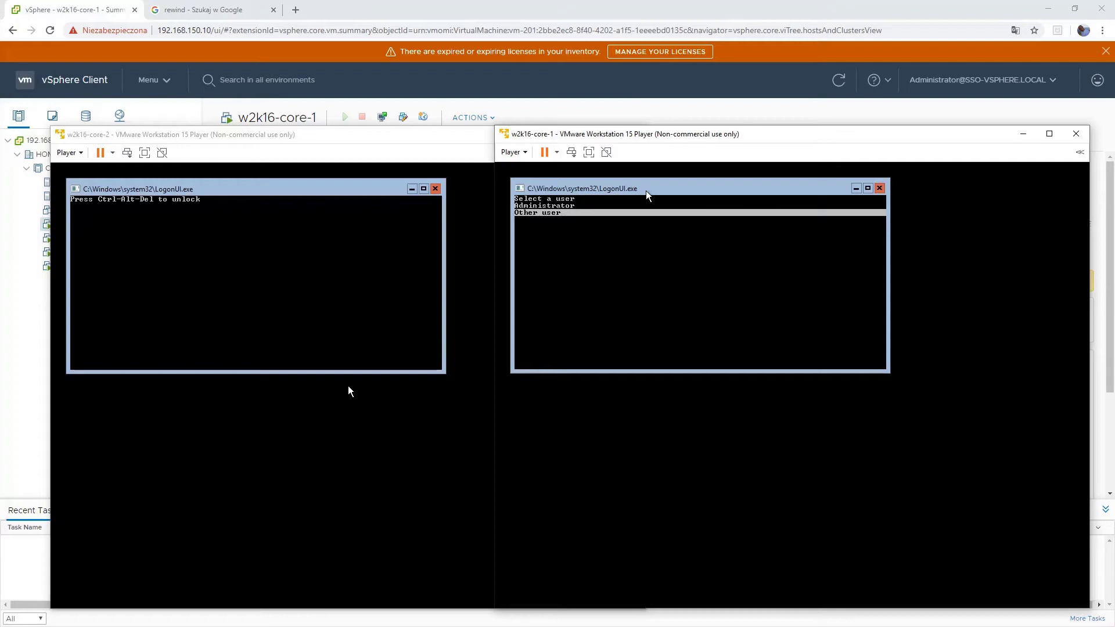
pyautogui.press('Return')
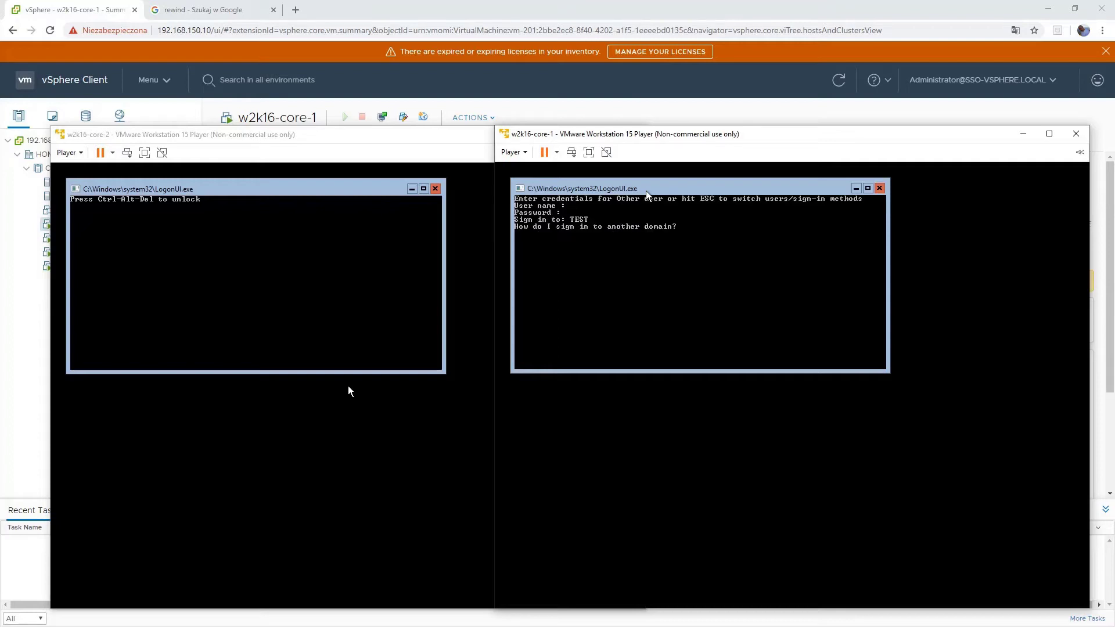
pyautogui.write('administrator')
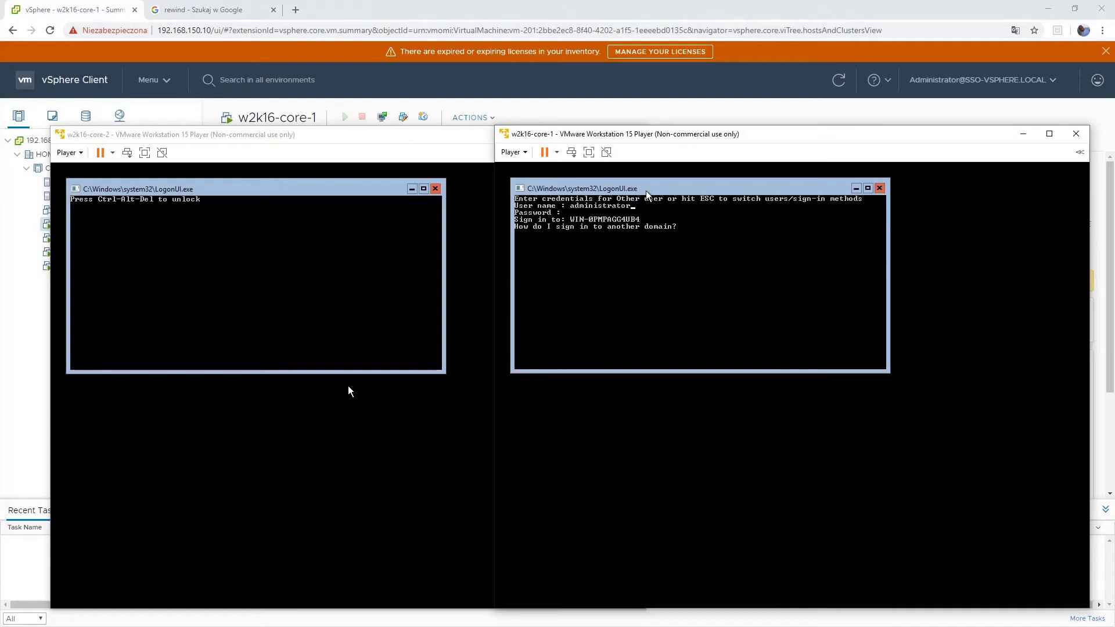
pyautogui.write('@test.loca************')
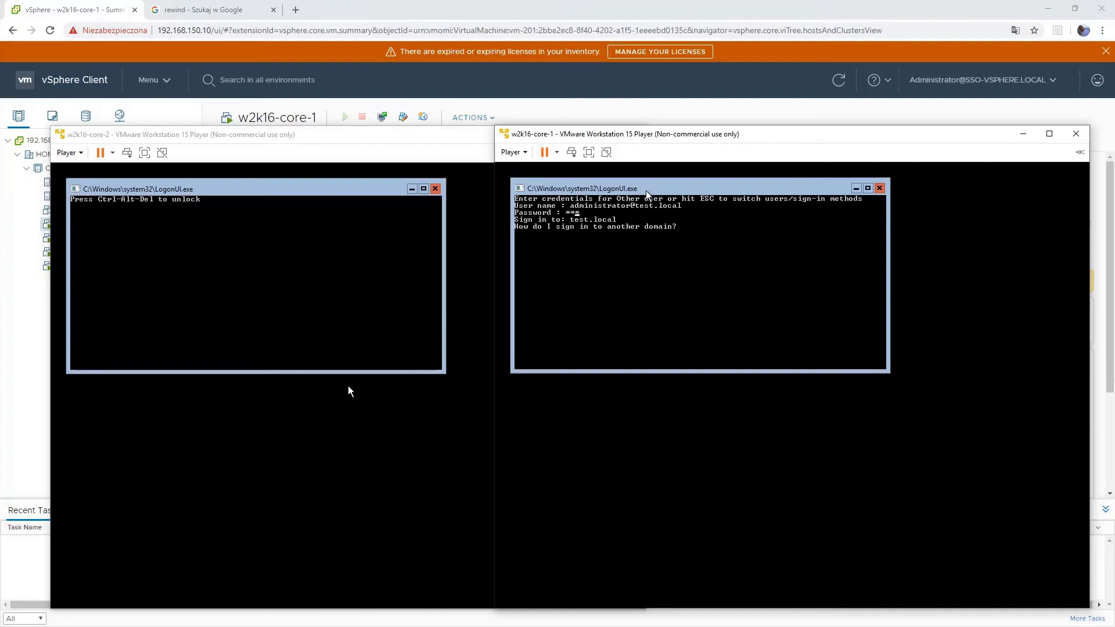
pyautogui.press('Return')
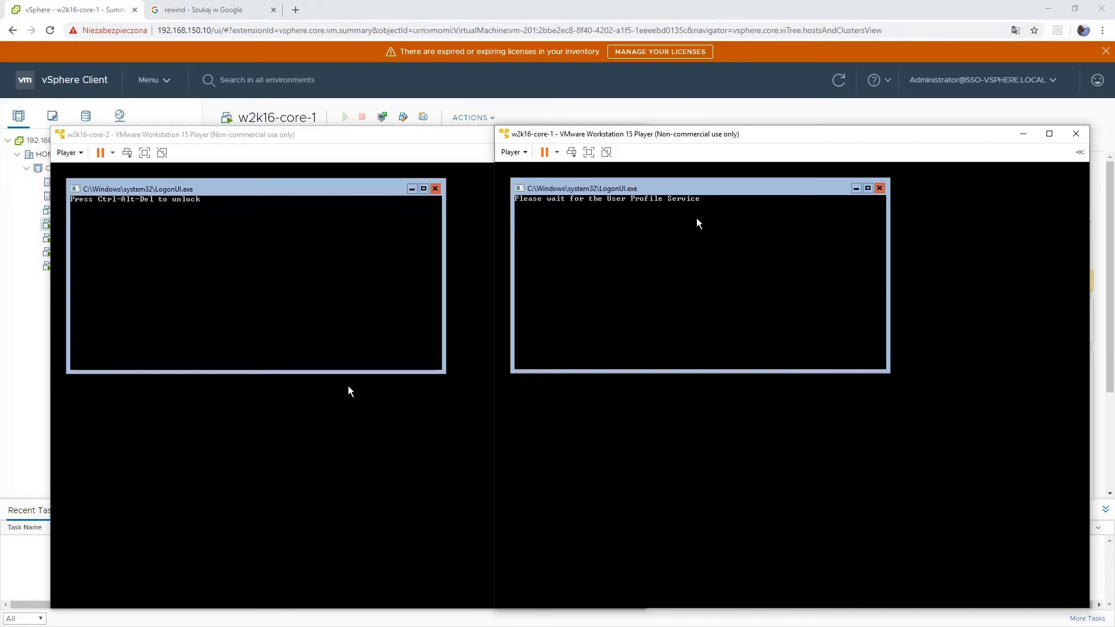
pyautogui.click(348, 387)
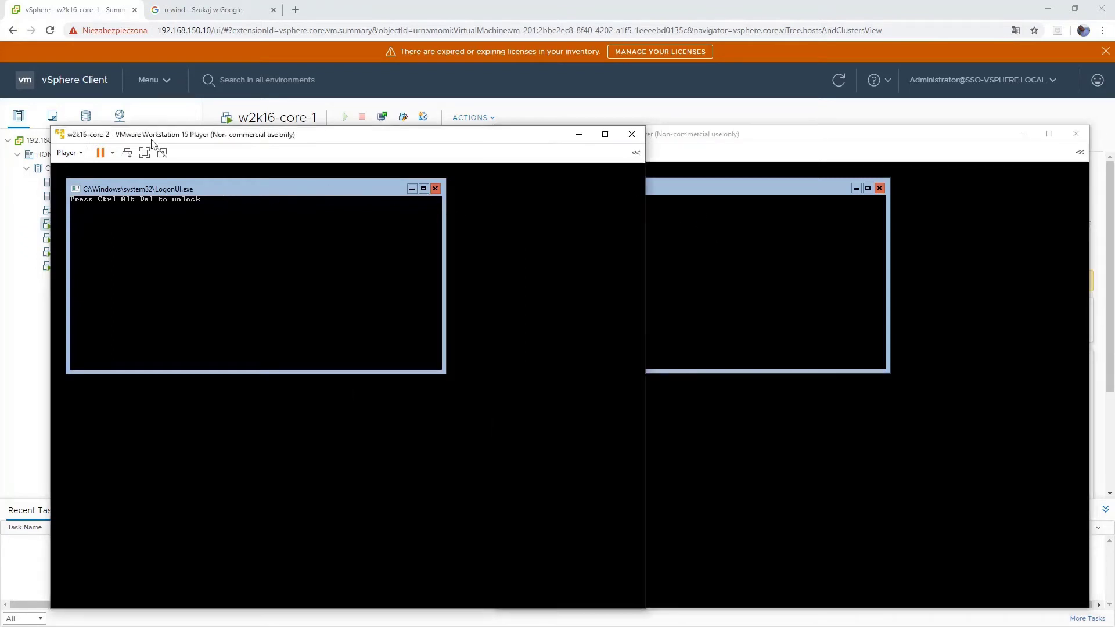
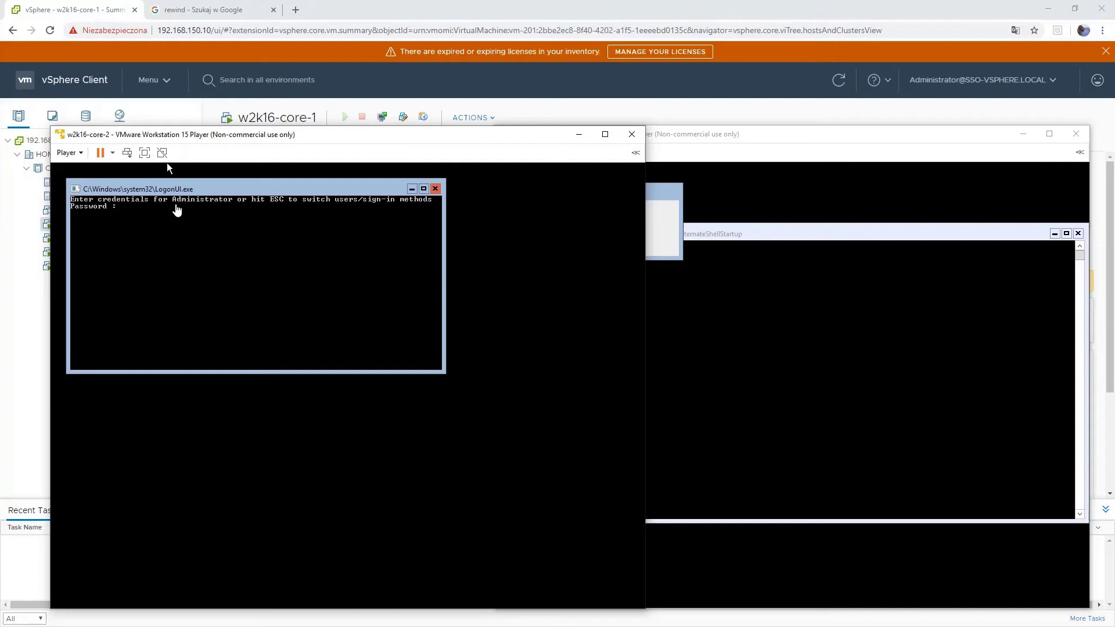
pyautogui.press('Escape')
pyautogui.press('Down')
pyautogui.press('Return')
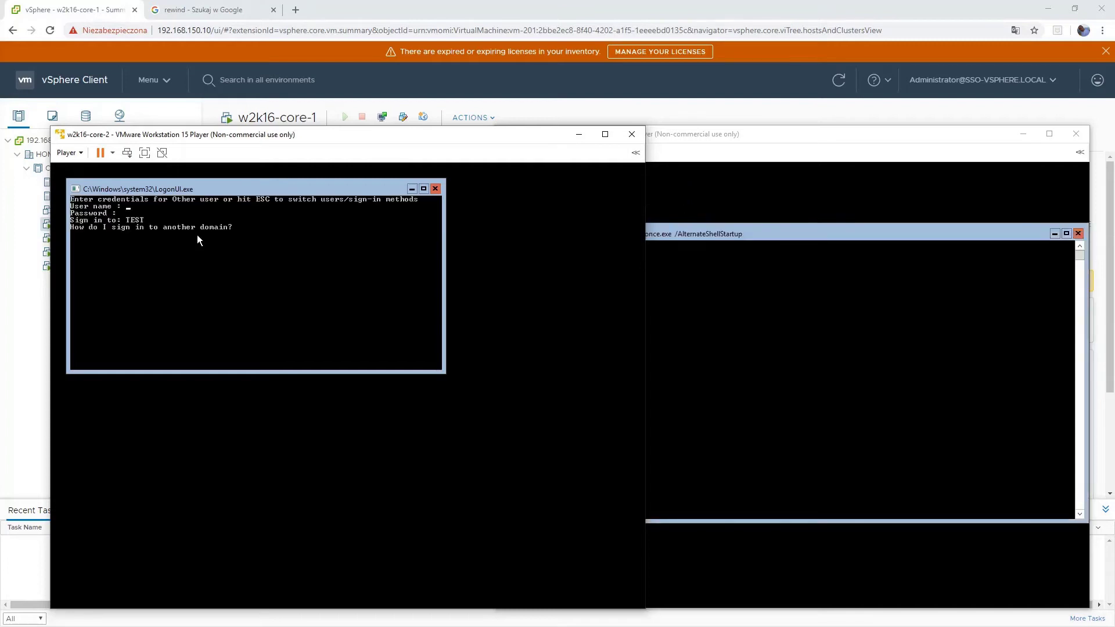
pyautogui.write('administrator@test.local')
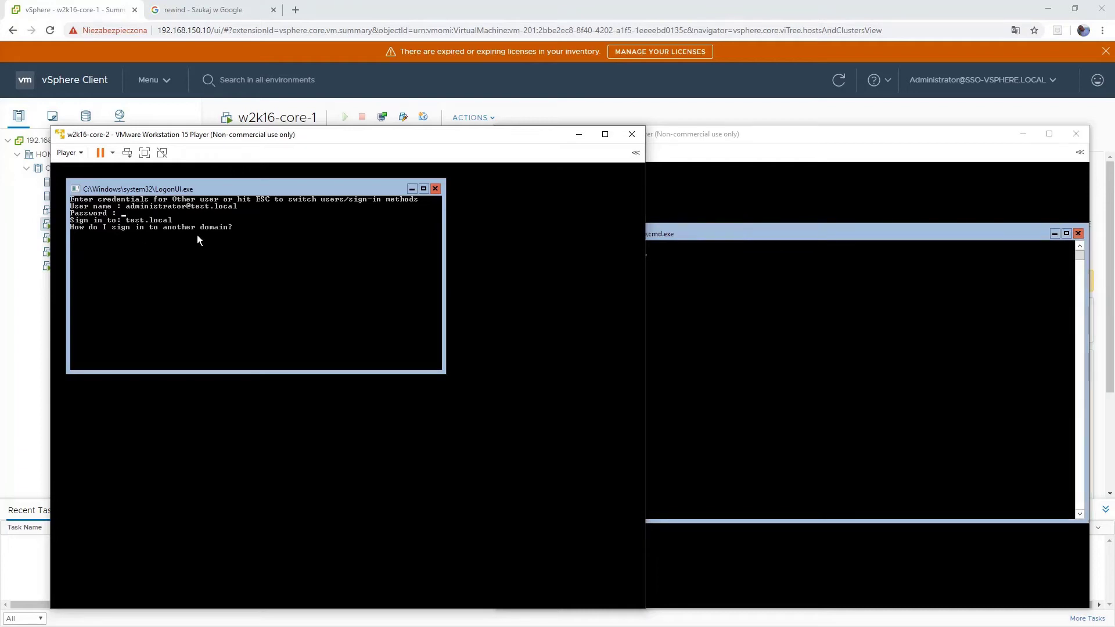
pyautogui.press('Return')
pyautogui.write('**********')
pyautogui.press('Return')
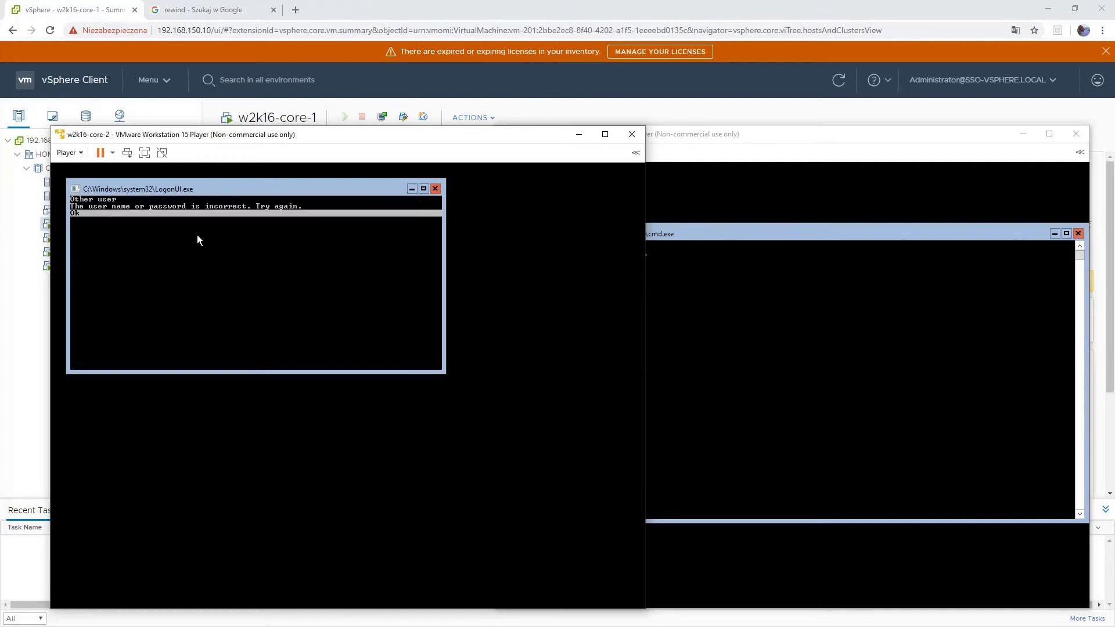
pyautogui.press('Return')
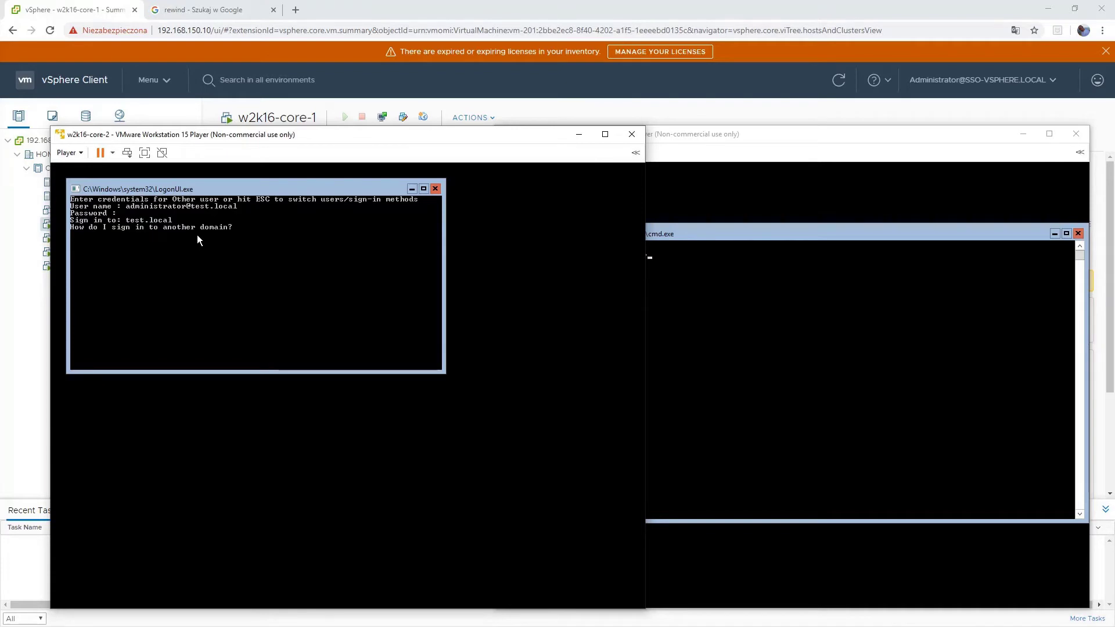
pyautogui.write('************')
pyautogui.press('Return')
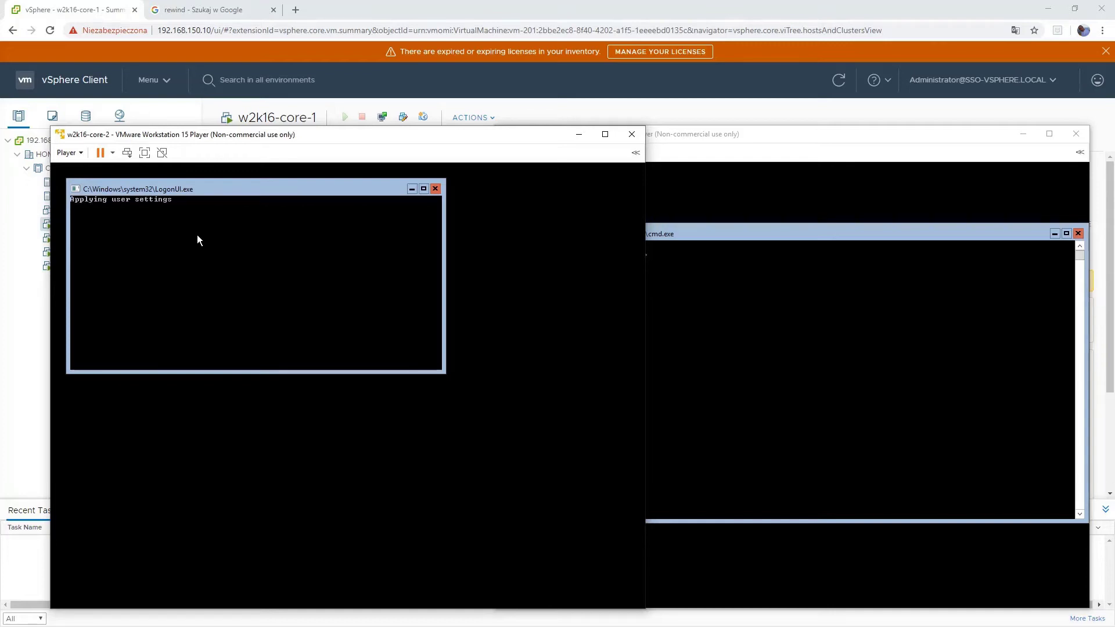
# - Rename core-1 to w2k16-core-1 via sconfig option 2, authorizing as test\administrator, and restart
pyautogui.click(703, 139)
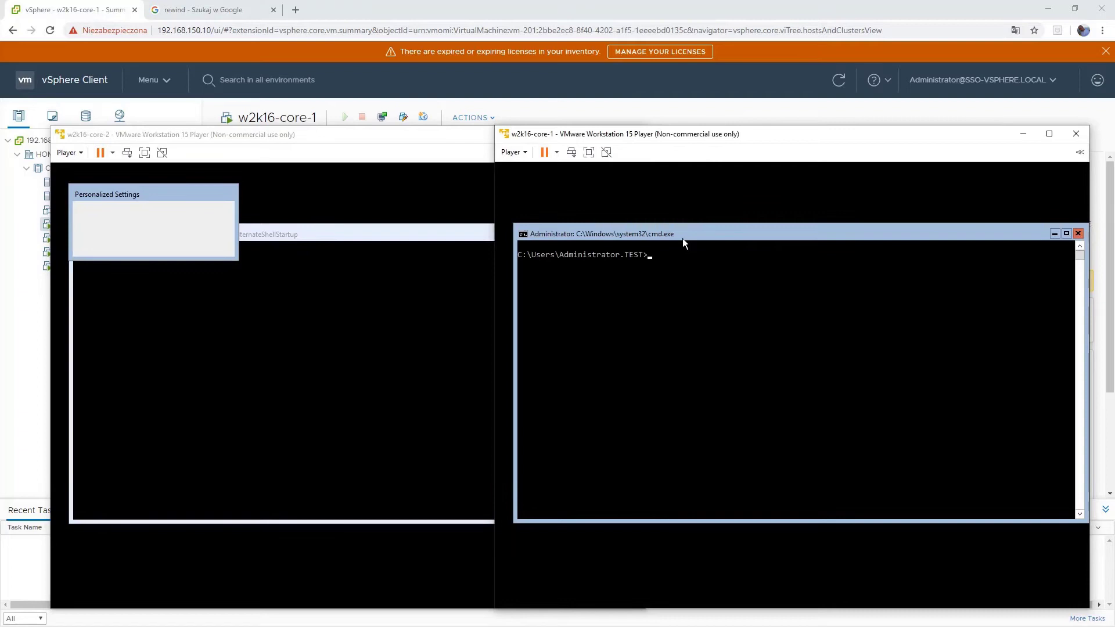
pyautogui.write('sconfig')
pyautogui.press('Return')
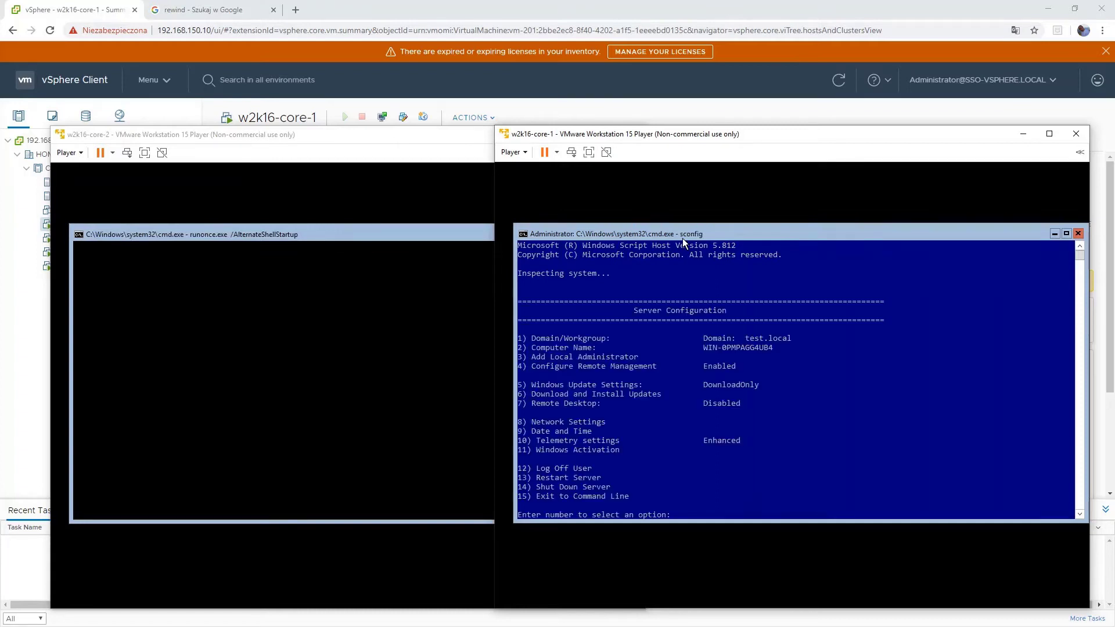
pyautogui.write('2')
pyautogui.press('Return')
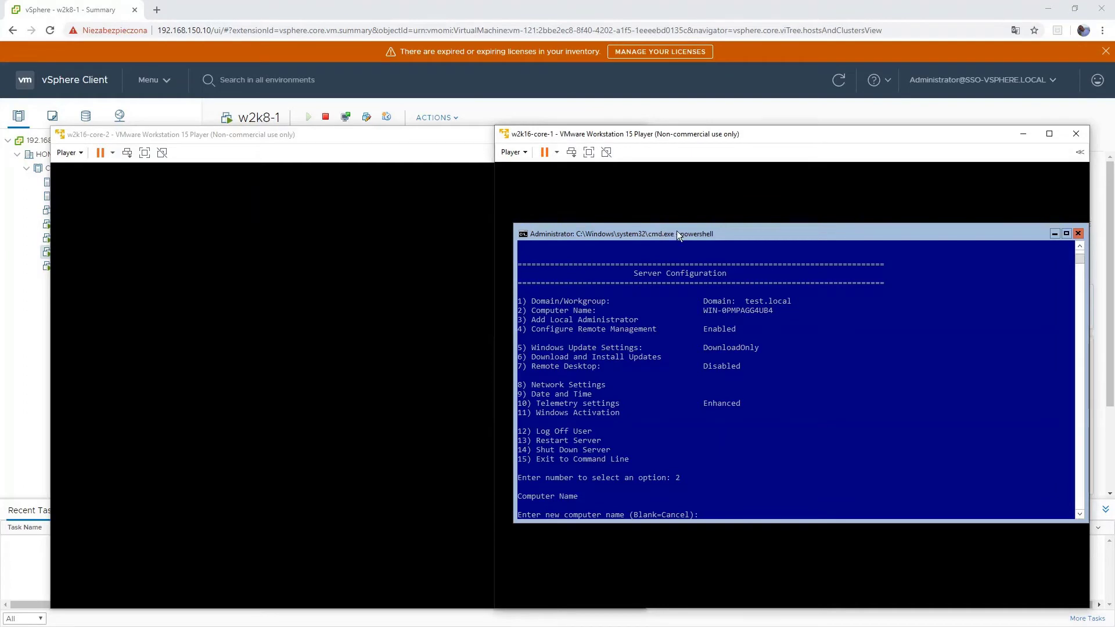
pyautogui.write('w2k16-core-1')
pyautogui.press('Return')
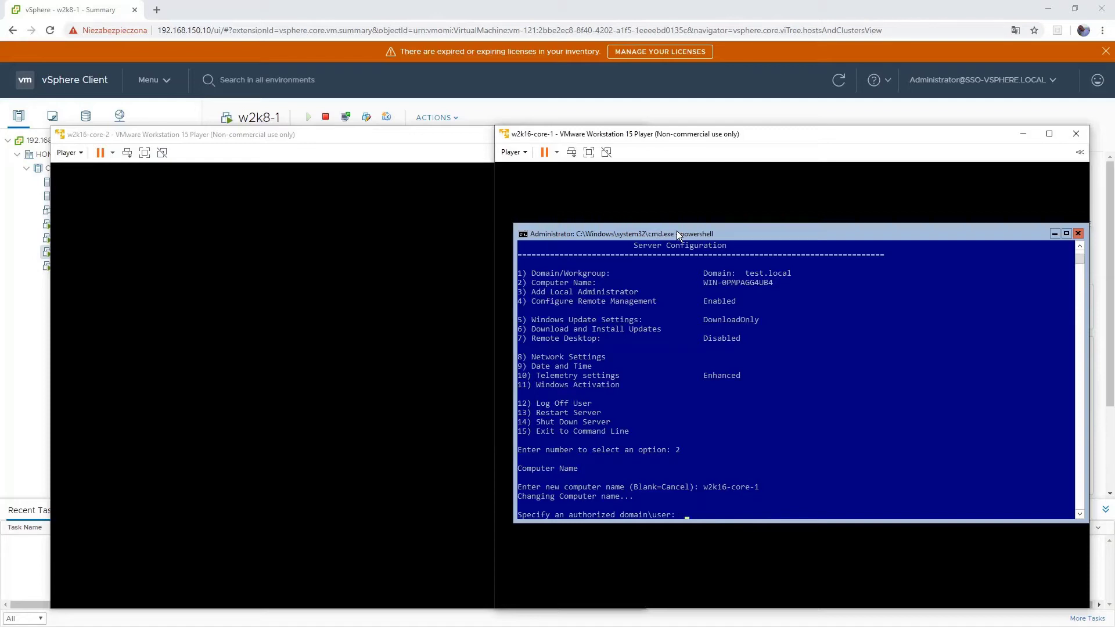
pyautogui.write('test\\administrator')
pyautogui.press('Return')
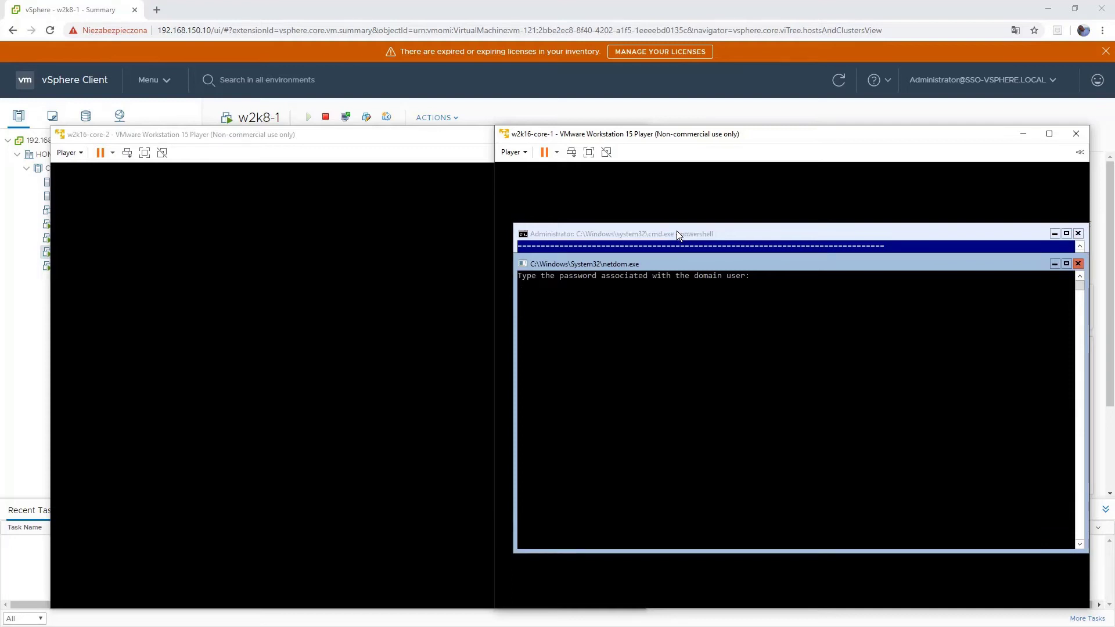
pyautogui.press('Return')
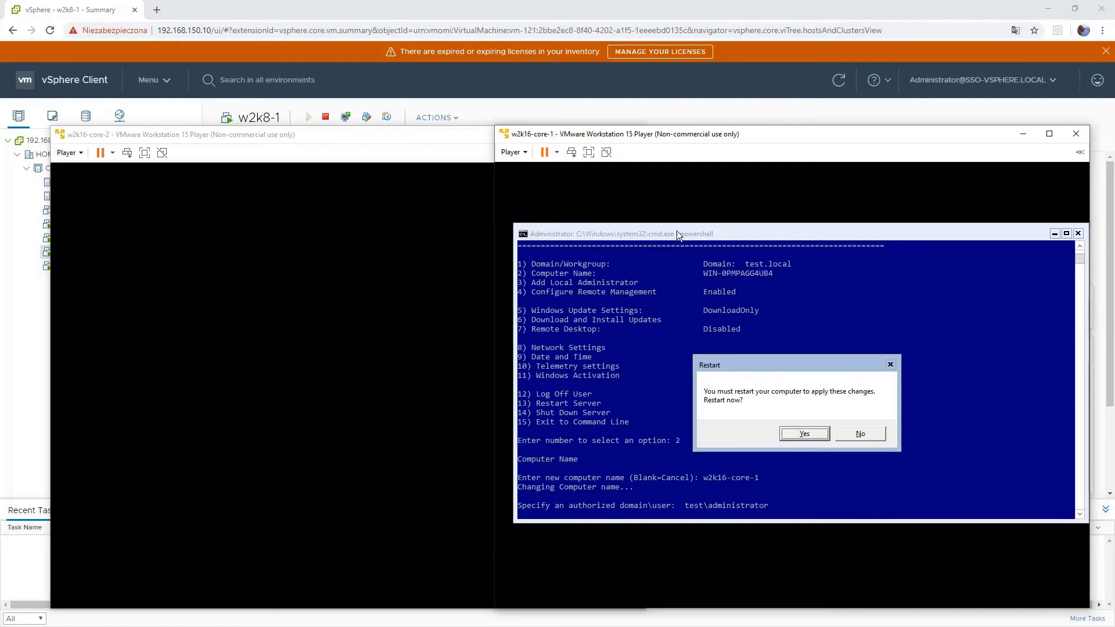
pyautogui.press('Return')
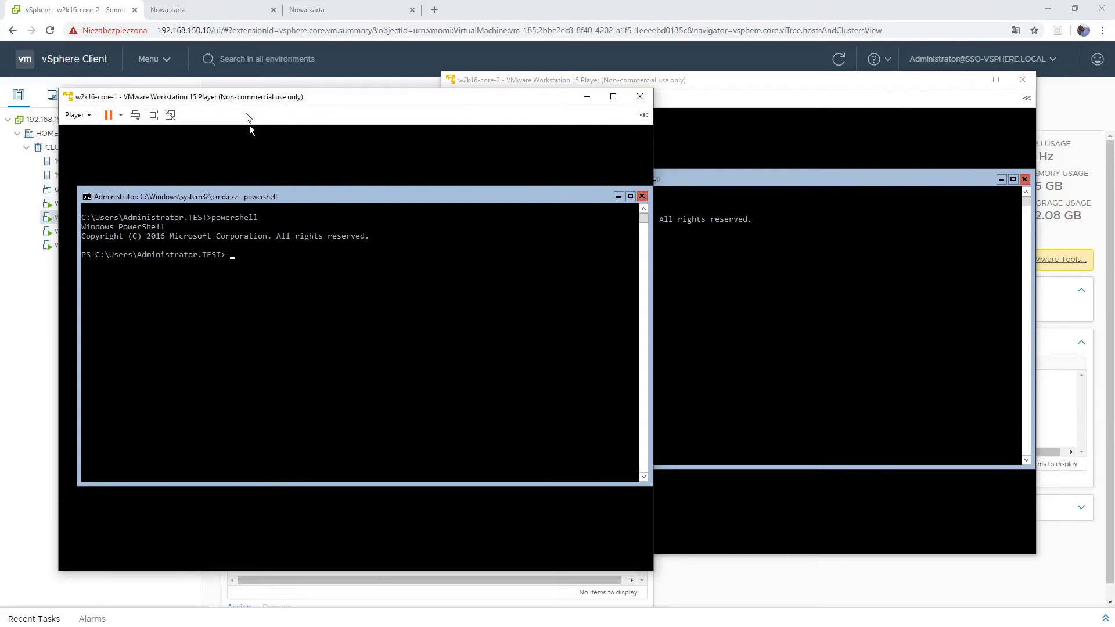
# - List the DHCP-related features on core-1 with Get-WindowsFeature -Name *DHCP*
pyautogui.click(237, 272)
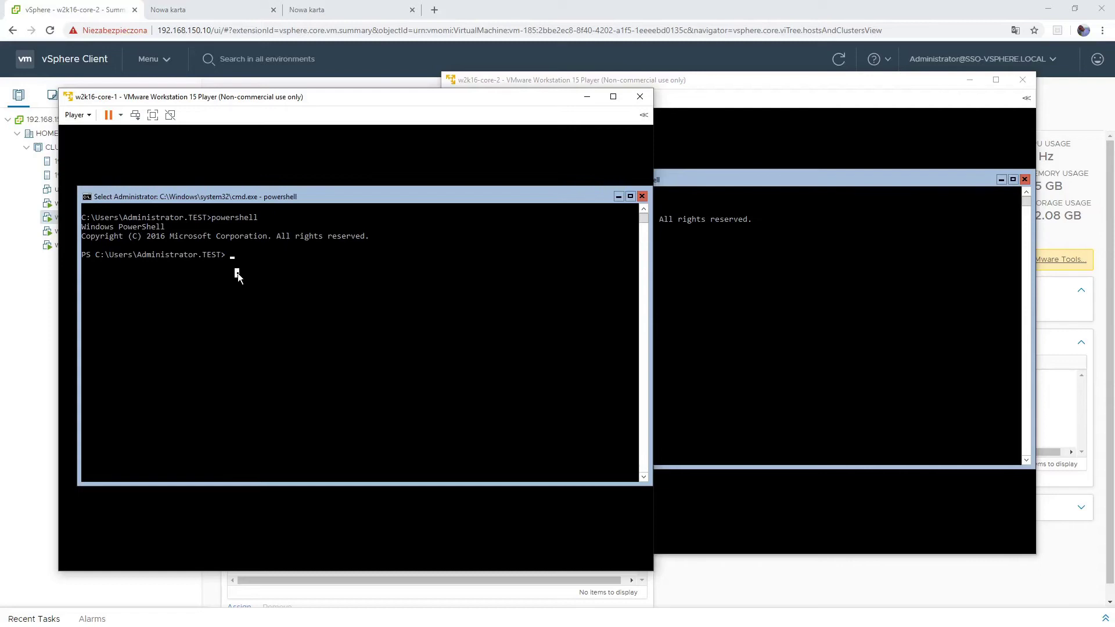
pyautogui.rightClick(238, 273)
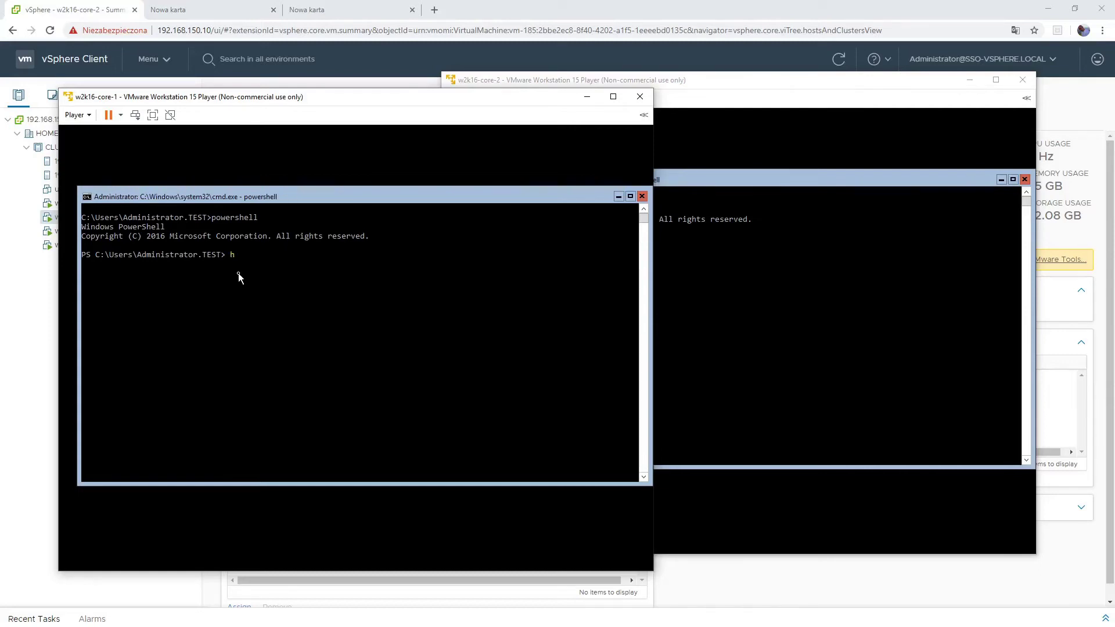
pyautogui.write('get-windowsfe')
pyautogui.press('Tab')
pyautogui.write('e -')
pyautogui.press('Tab')
pyautogui.write('*DHCP*')
pyautogui.press('Return')
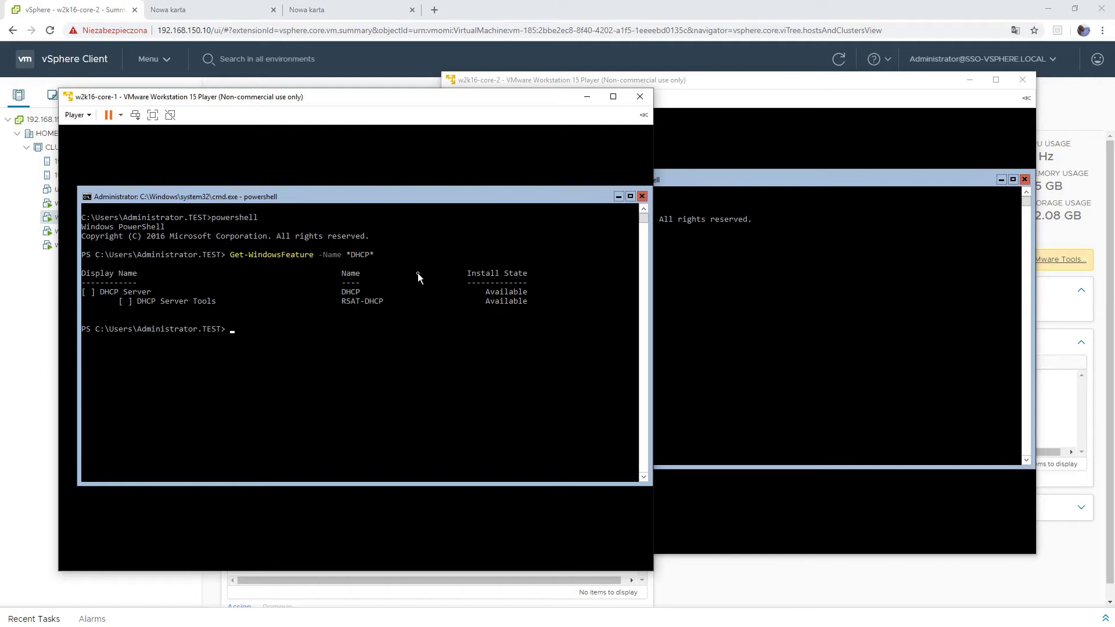
# - Run Install-WindowsFeature -Name DHCP -IncludeAllSubFeature -IncludeManagementTools on core-1
pyautogui.write('nstall')
pyautogui.press('BackSpace')
pyautogui.press('BackSpace')
pyautogui.press('BackSpace')
pyautogui.press('BackSpace')
pyautogui.press('BackSpace')
pyautogui.press('BackSpace')
pyautogui.write('nstall-windo')
pyautogui.press('Tab')
pyautogui.write('-Name DHCP -Includ')
pyautogui.press('Tab')
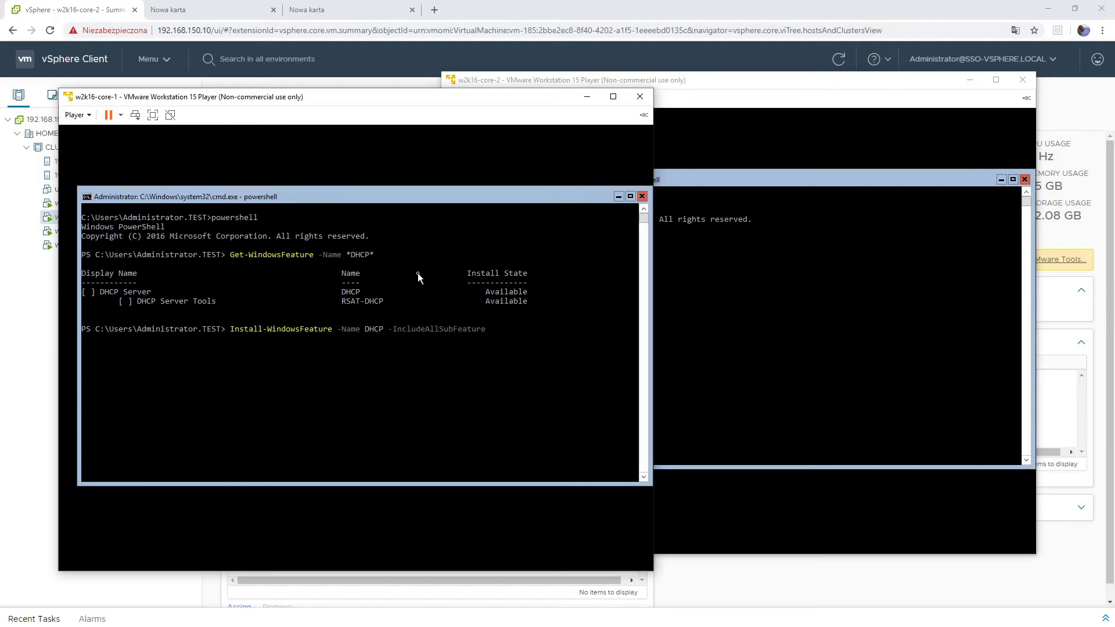
pyautogui.write('-Vhd')
pyautogui.press('BackSpace')
pyautogui.press('BackSpace')
pyautogui.write('In')
pyautogui.press('Tab')
pyautogui.press('Return')
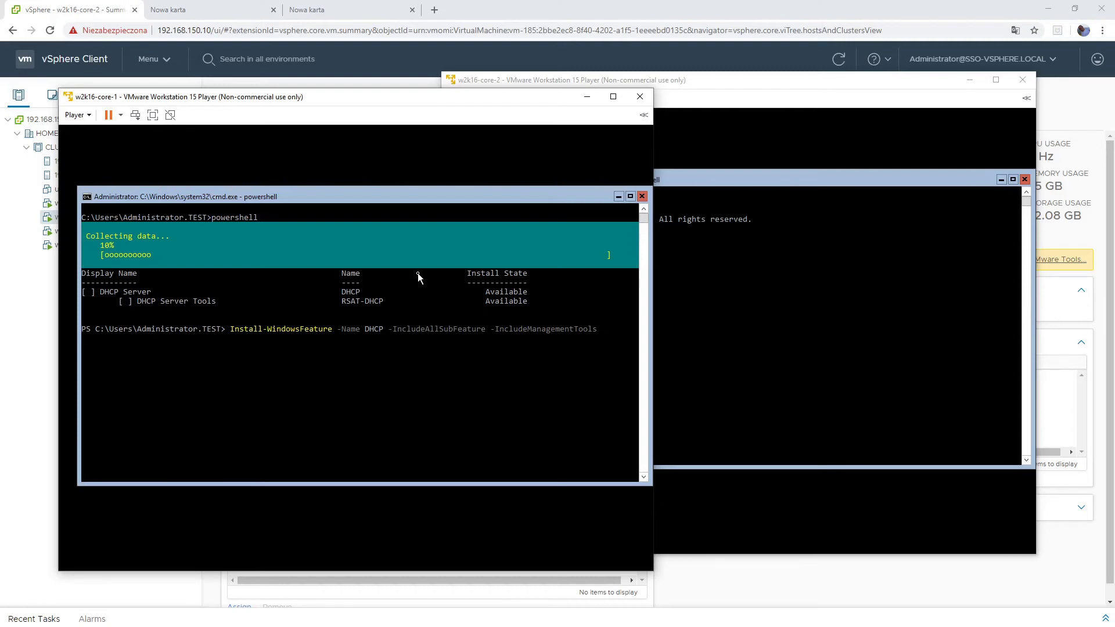
# - Enter Install-WindowsFeature -Name DHCP -IncludeAllSubFeature -IncludeManagementTools on core-2, then return to core-1
pyautogui.click(751, 190)
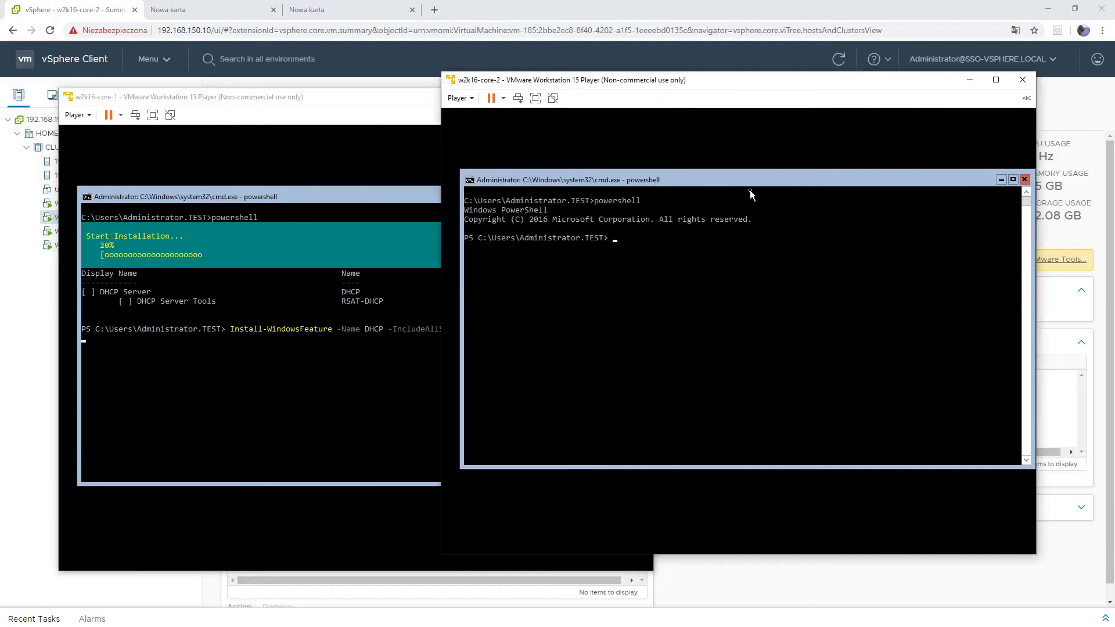
pyautogui.write('install-fe')
pyautogui.press('BackSpace')
pyautogui.press('BackSpace')
pyautogui.press('BackSpace')
pyautogui.write('-windows')
pyautogui.press('Tab')
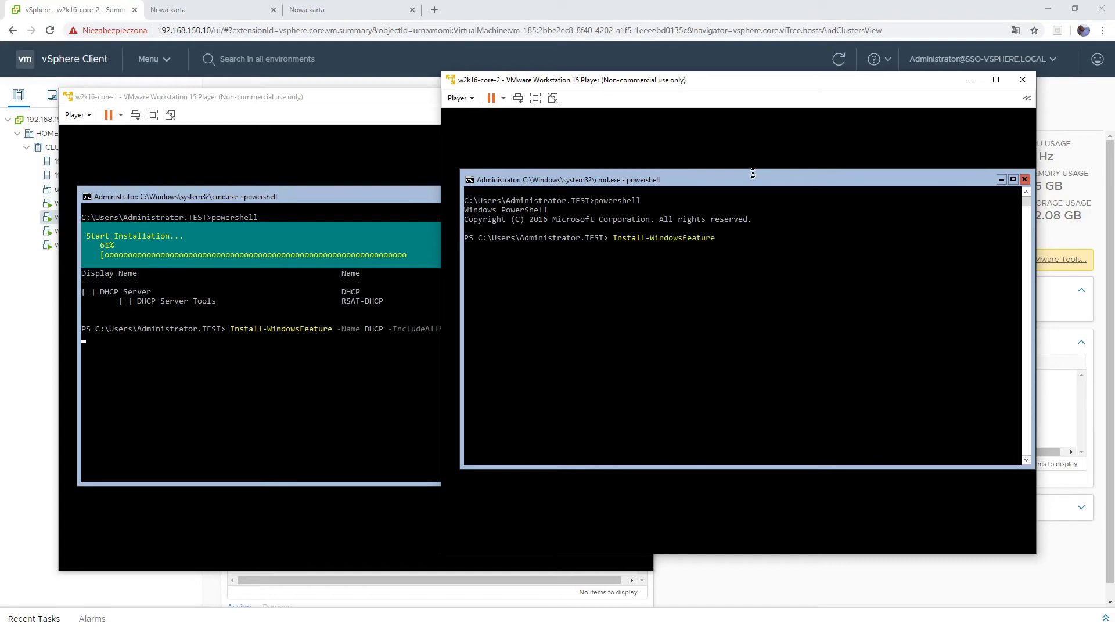
pyautogui.write('-n')
pyautogui.press('Tab')
pyautogui.write('a')
pyautogui.write(' DHCP -i')
pyautogui.press('Tab')
pyautogui.write('-ic')
pyautogui.press('Tab')
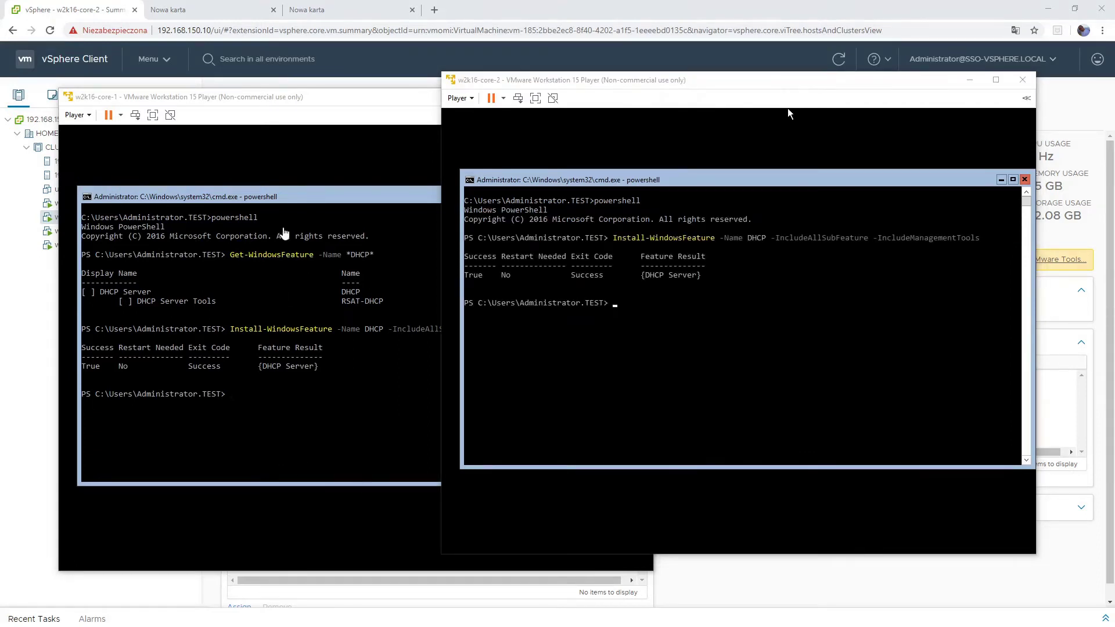
pyautogui.click(314, 100)
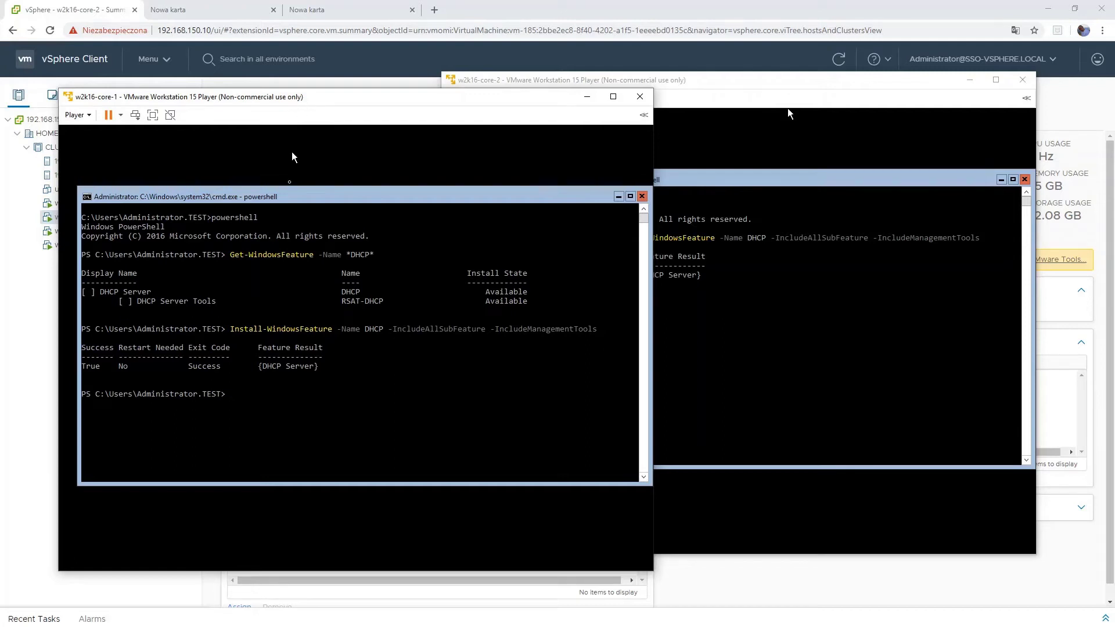
# - List the DHCP cmdlets on core-1 with Get-Command -Name *DHCP*
pyautogui.write('get-comm')
pyautogui.press('Tab')
pyautogui.write('name')
pyautogui.press('BackSpace')
pyautogui.press('BackSpace')
pyautogui.press('BackSpace')
pyautogui.press('BackSpace')
pyautogui.write('-n')
pyautogui.press('Tab')
pyautogui.write('"**"DHCP')
pyautogui.press('Return')
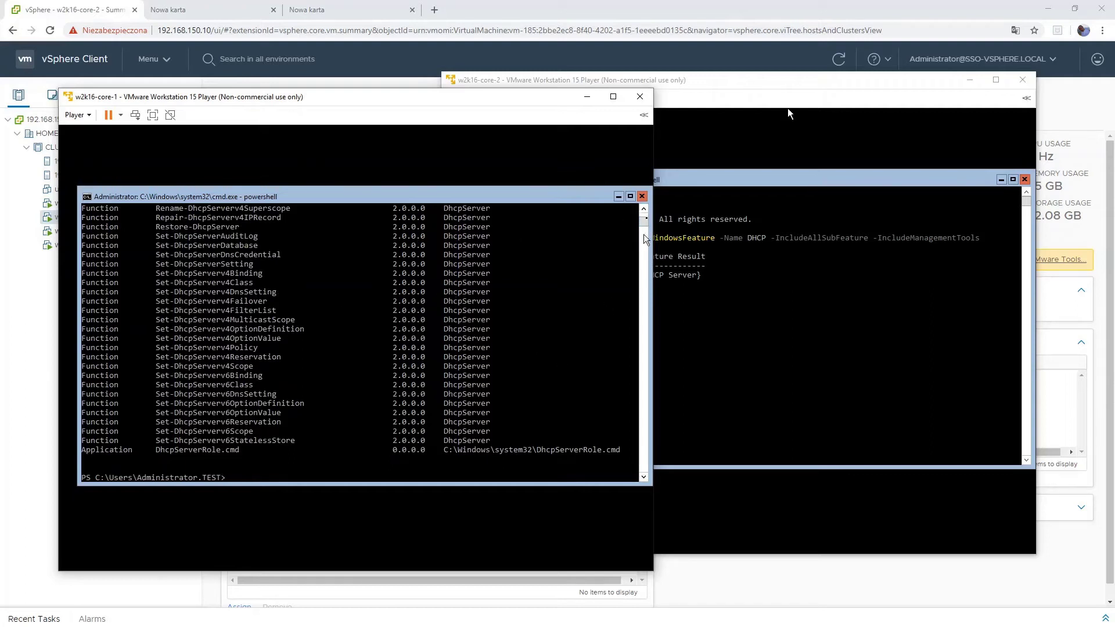
# - Scroll back through the DHCP cmdlet list, then move the w7-1 client window to the screen centre
pyautogui.click(642, 210)
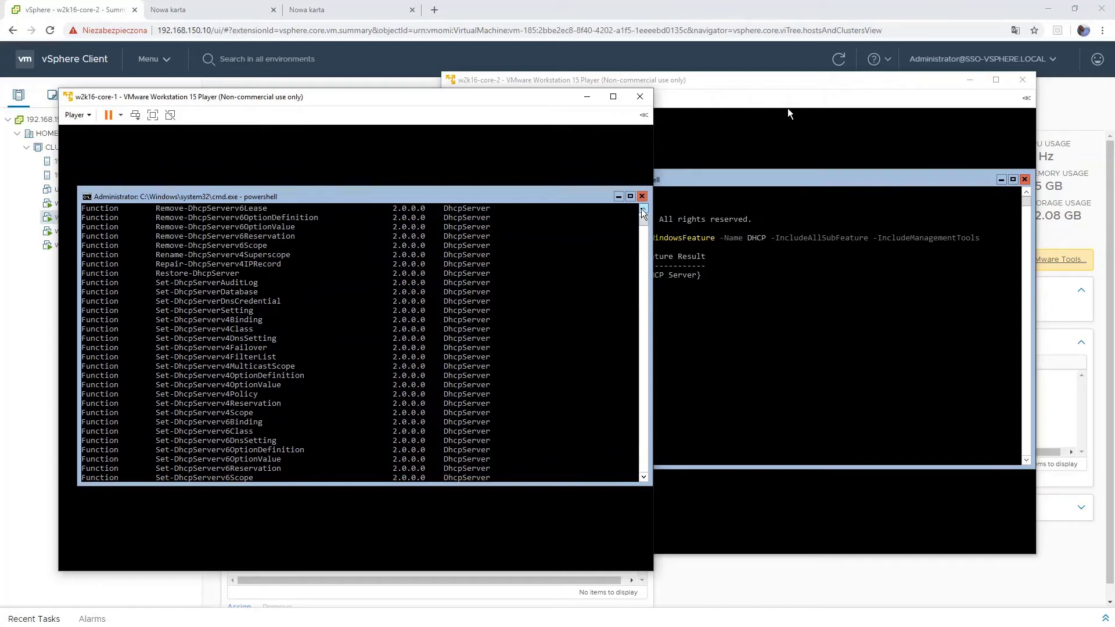
pyautogui.click(643, 211)
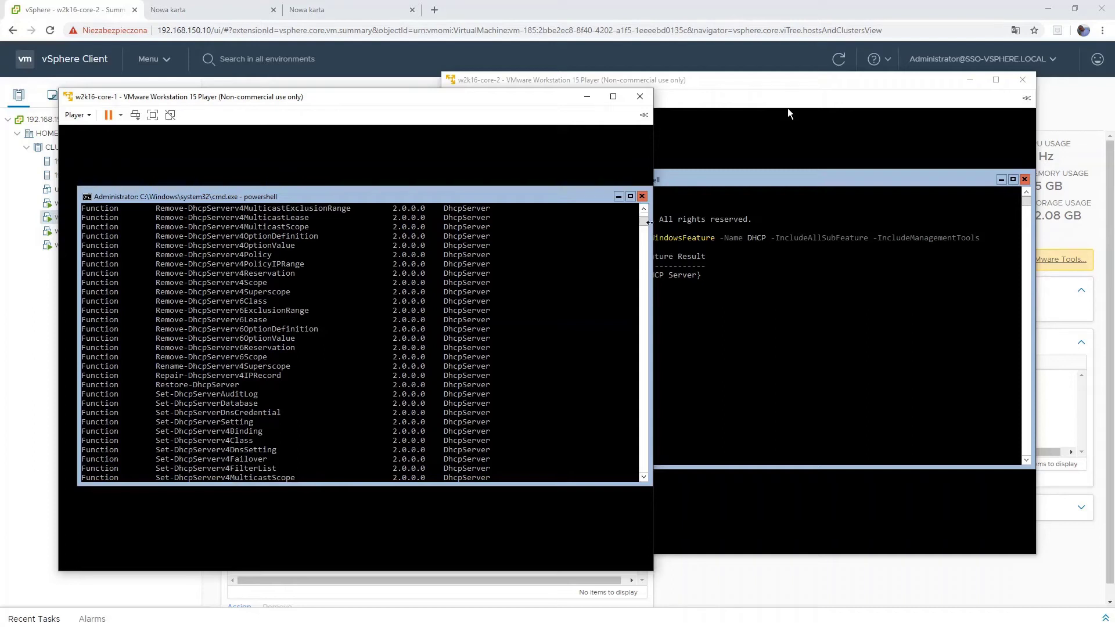
pyautogui.moveTo(645, 227)
pyautogui.mouseDown()
pyautogui.moveTo(646, 243)
pyautogui.moveTo(646, 220)
pyautogui.mouseUp()
pyautogui.click(645, 211)
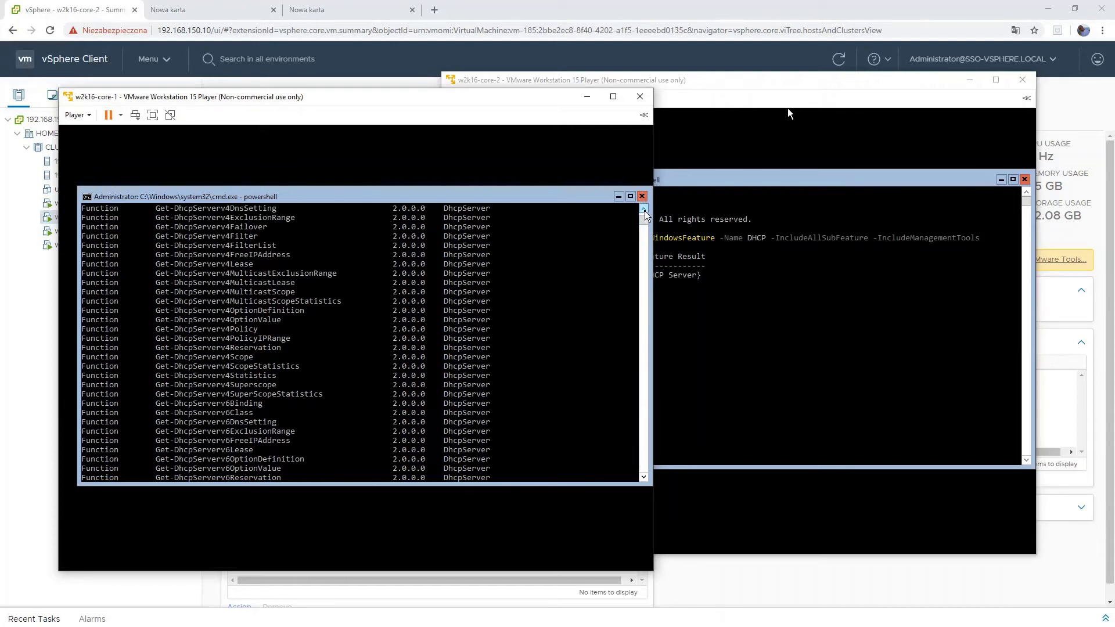
pyautogui.click(644, 210)
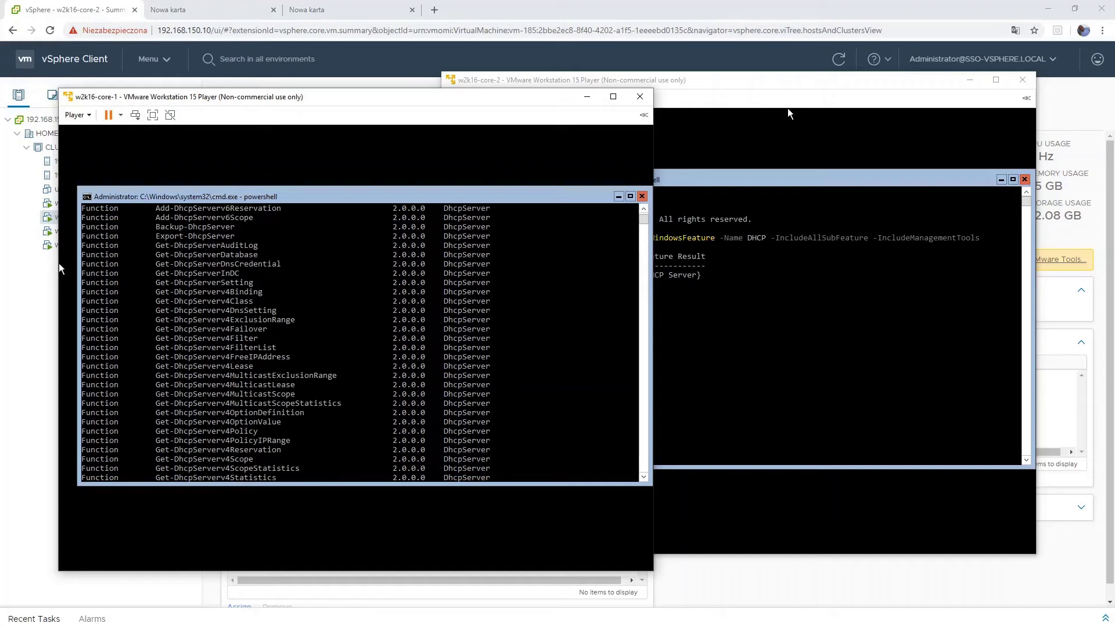
pyautogui.click(788, 108)
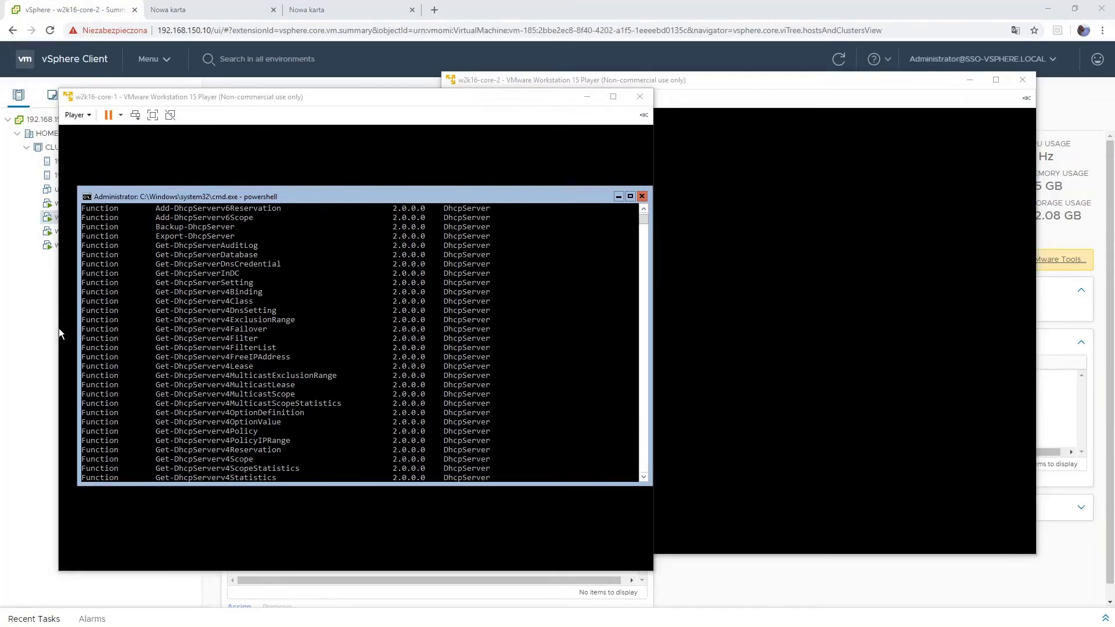
pyautogui.moveTo(0, 87); pyautogui.dragTo(561, 90)
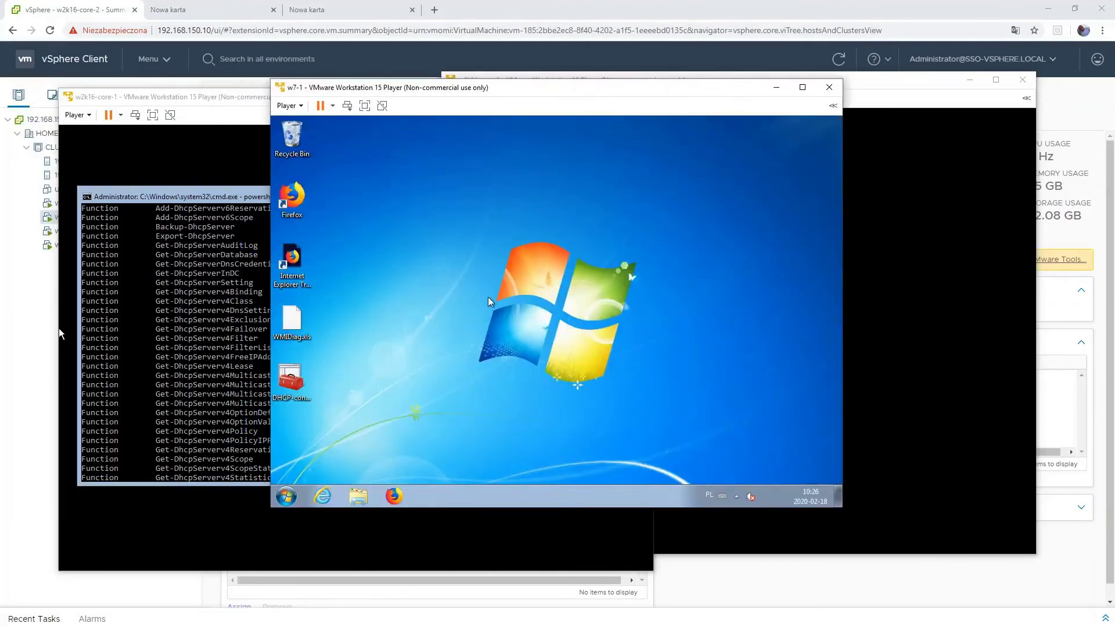
# - Launch the DHCP tool from Control Panel's Administrative Tools, then close it and both folders
pyautogui.press('super')
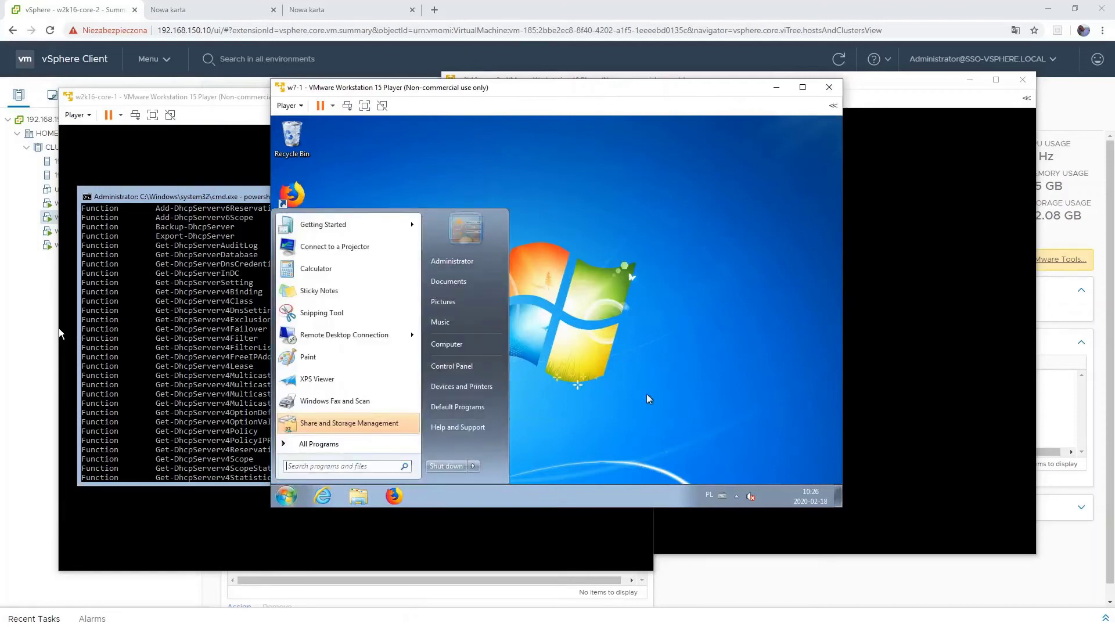
pyautogui.click(459, 366)
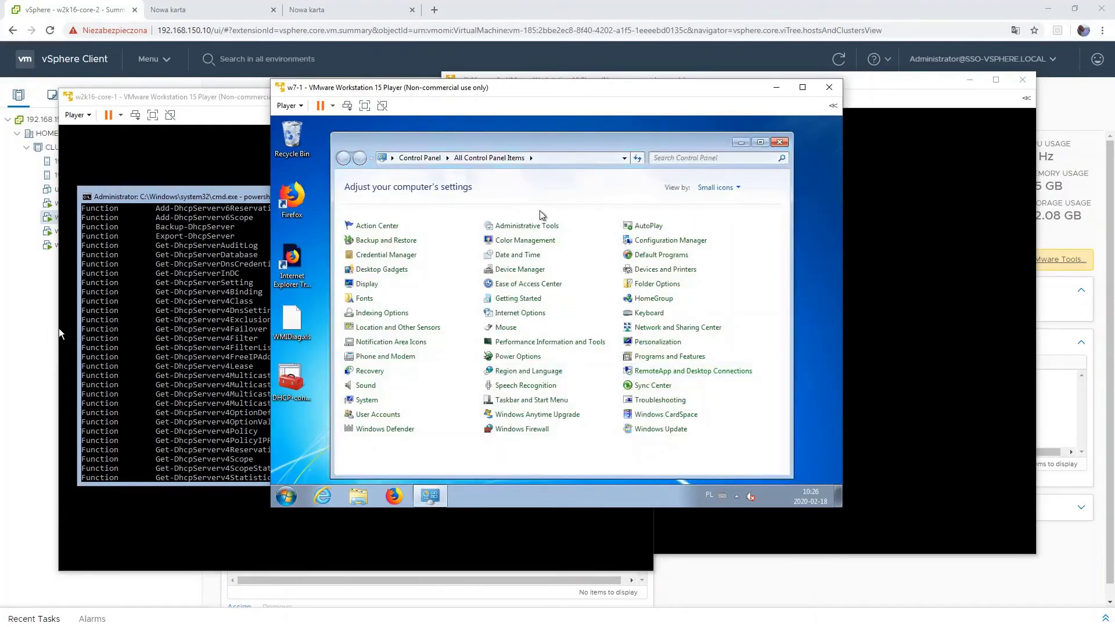
pyautogui.click(526, 226)
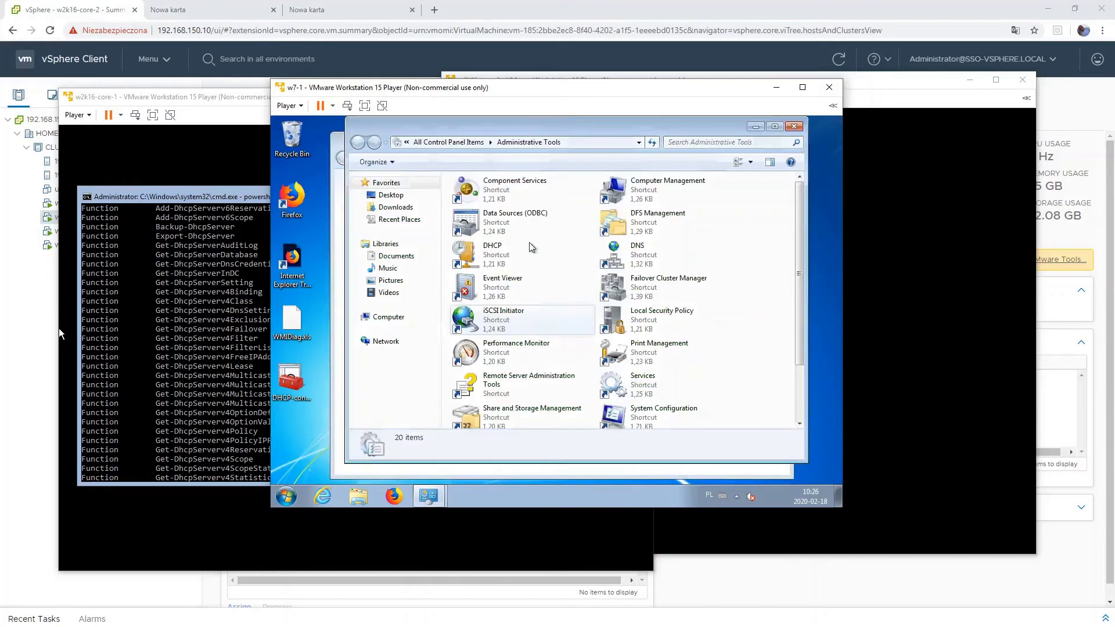
pyautogui.doubleClick(494, 250)
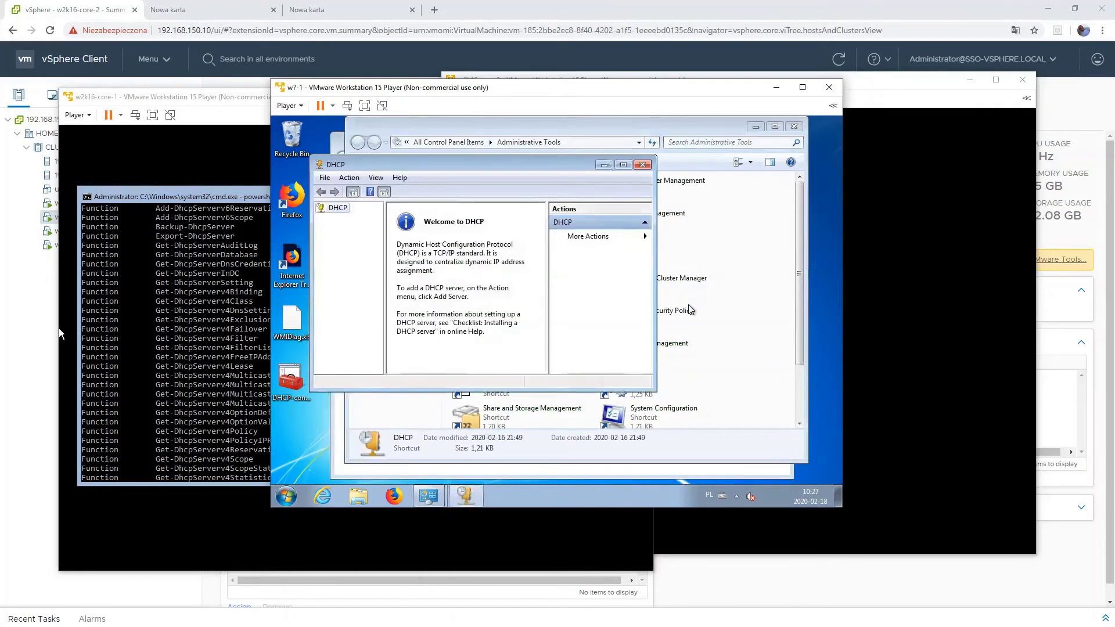
pyautogui.moveTo(450, 165); pyautogui.dragTo(519, 160)
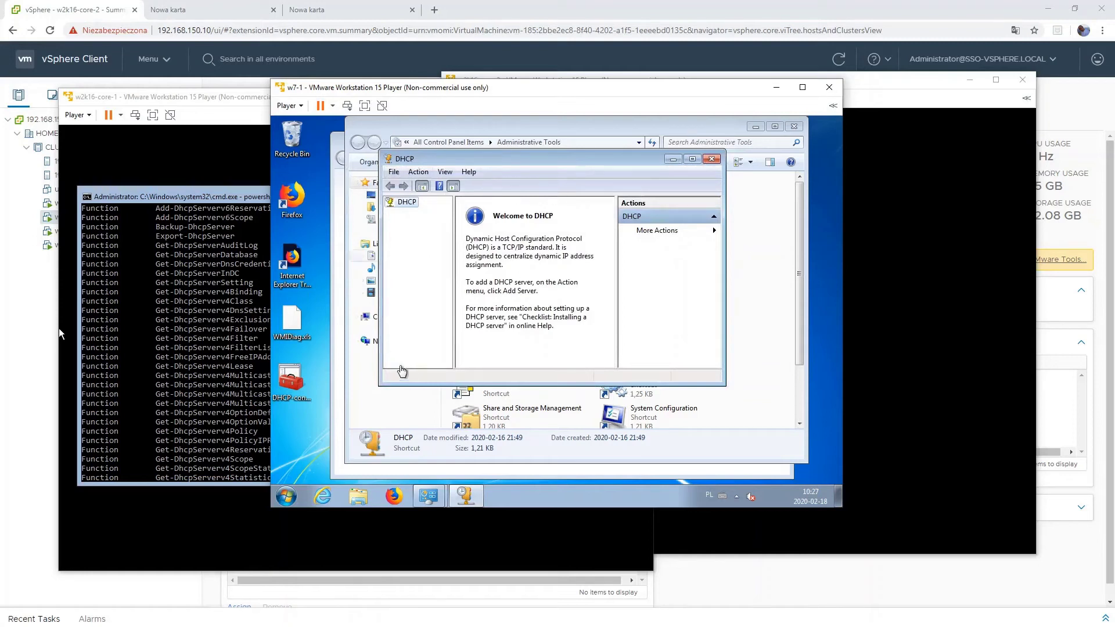
pyautogui.click(711, 159)
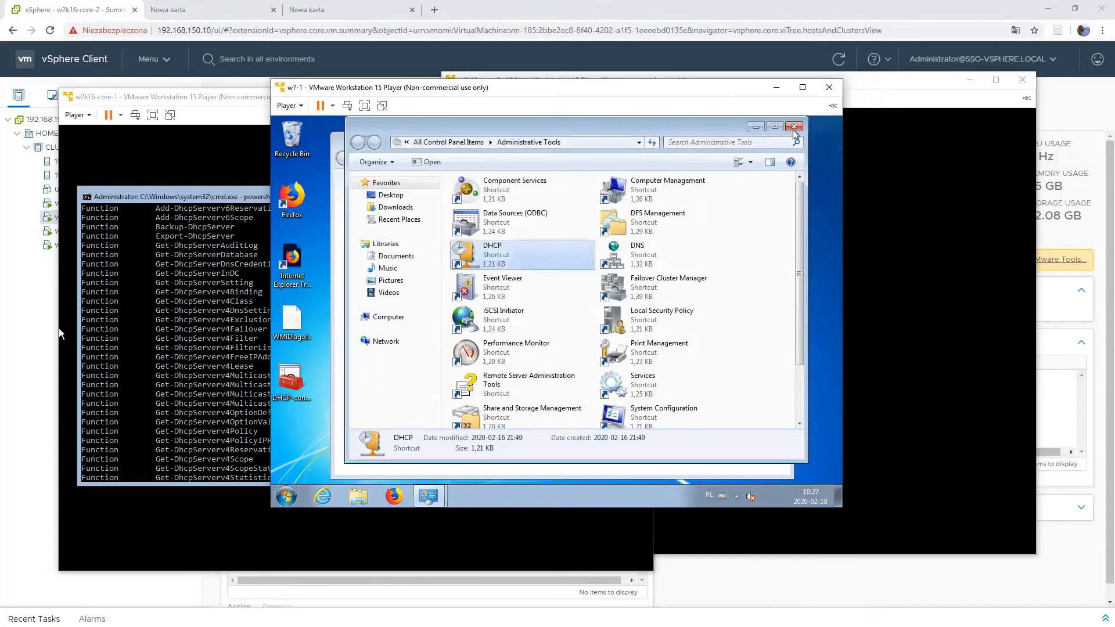
pyautogui.click(794, 126)
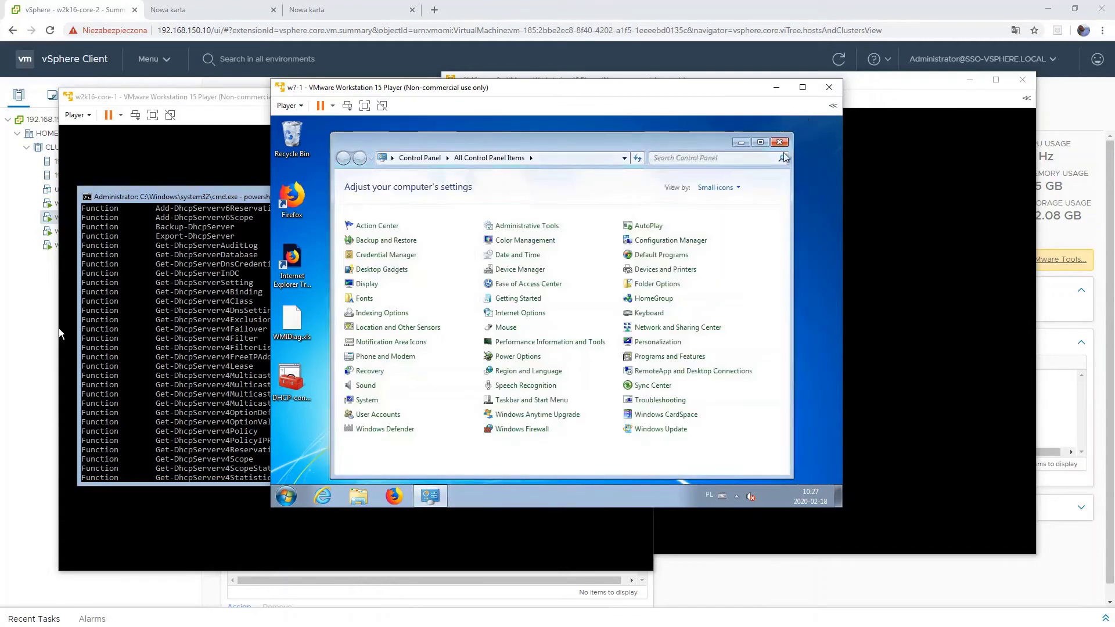
pyautogui.click(781, 139)
# - Start an empty mmc console and add the DHCP snap-in to it
pyautogui.click(287, 496)
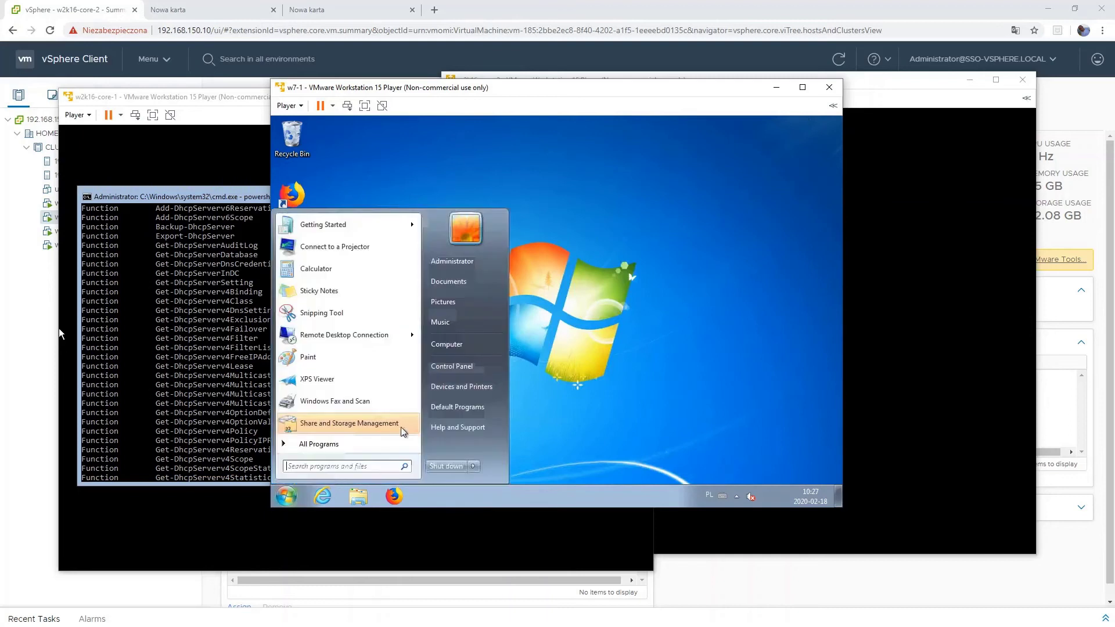
pyautogui.write('mmc')
pyautogui.press('Return')
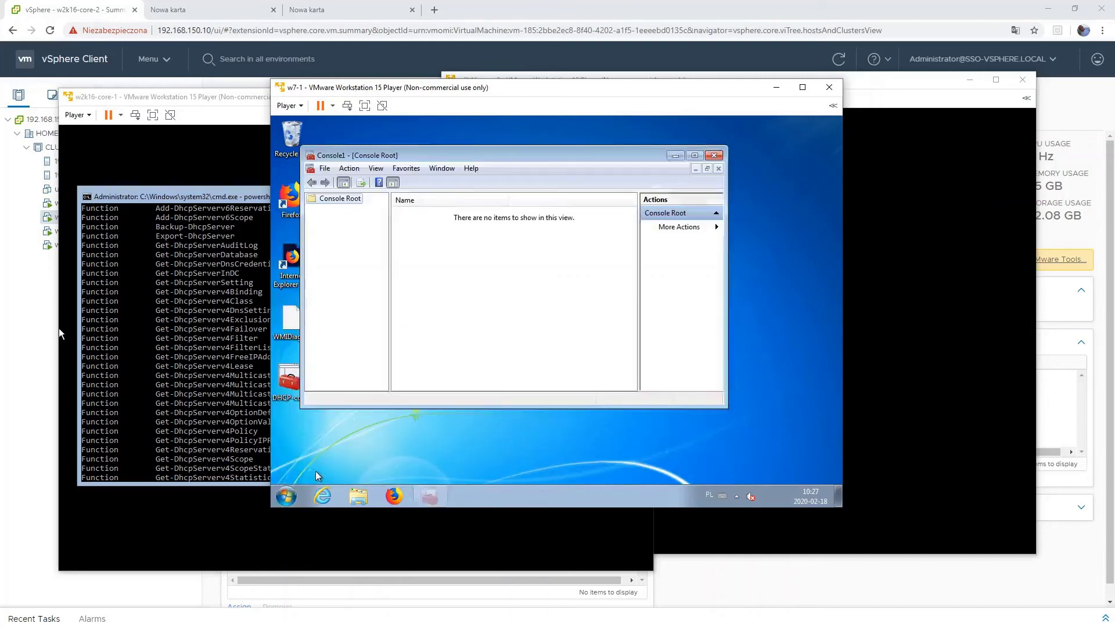
pyautogui.click(325, 168)
pyautogui.click(349, 239)
pyautogui.click(347, 281)
pyautogui.click(488, 265)
pyautogui.click(634, 401)
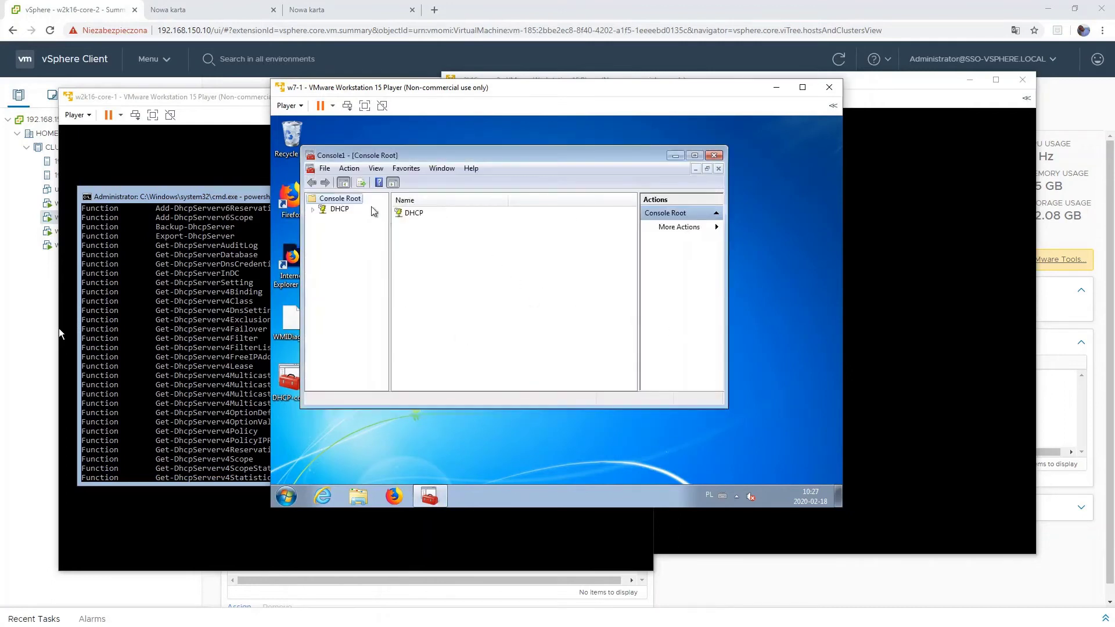
# - Save the console over DHCP-console-core and show the DHCP node's welcome page
pyautogui.click(325, 169)
pyautogui.click(340, 324)
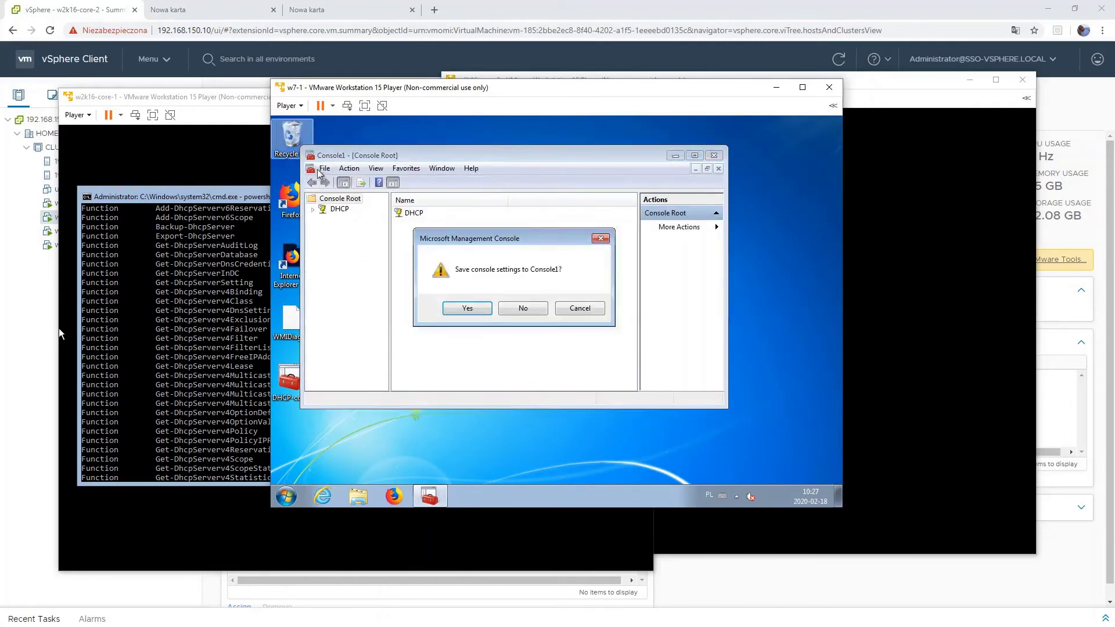
pyautogui.click(578, 317)
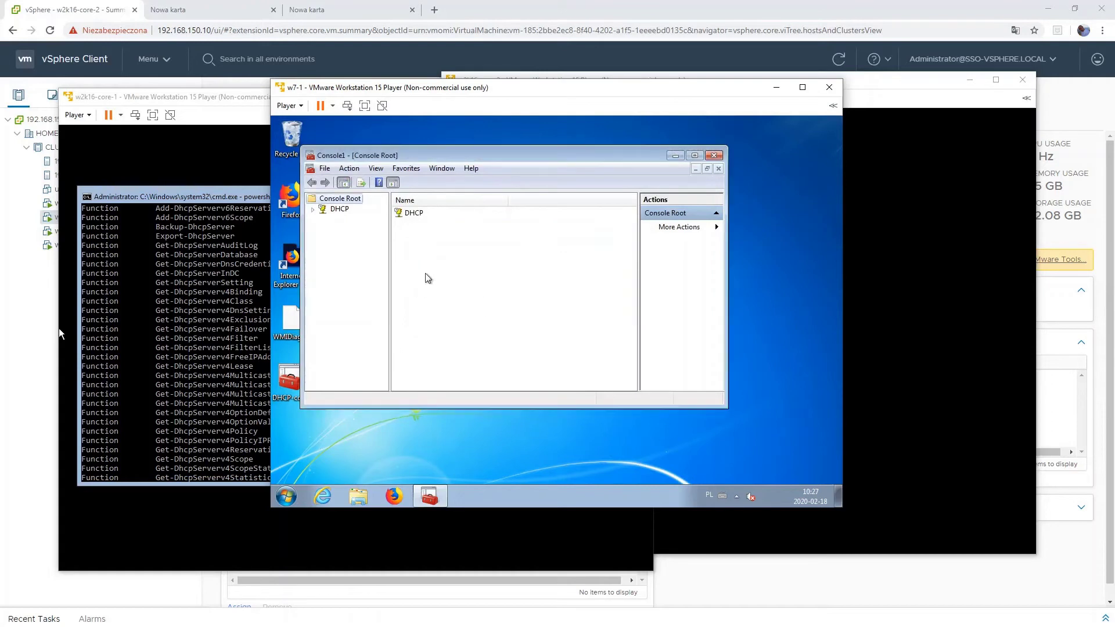
pyautogui.click(325, 169)
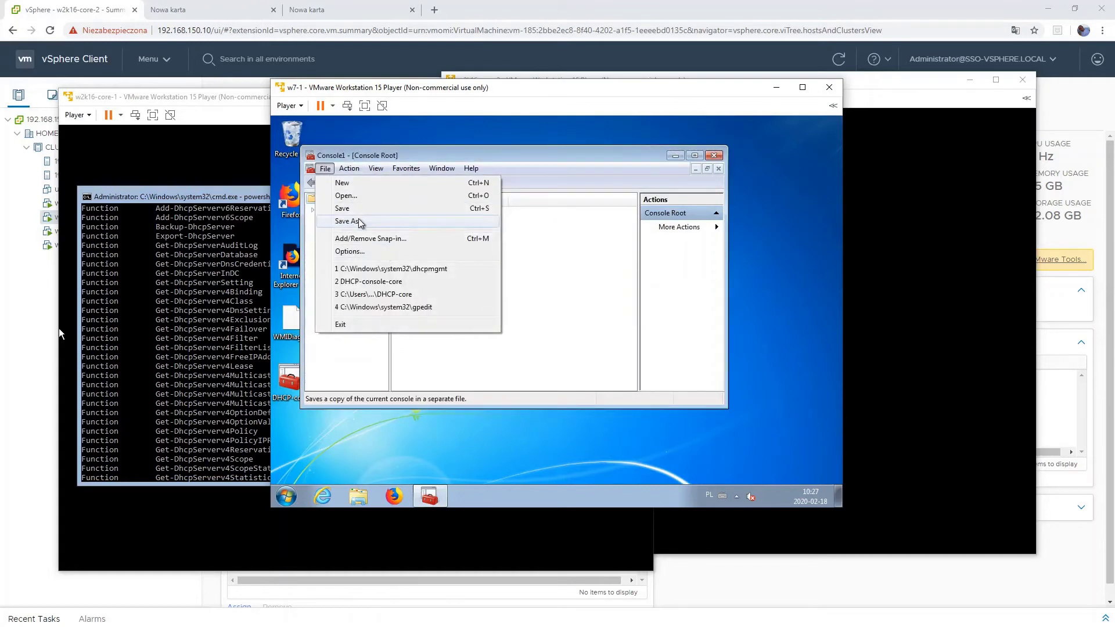
pyautogui.click(353, 221)
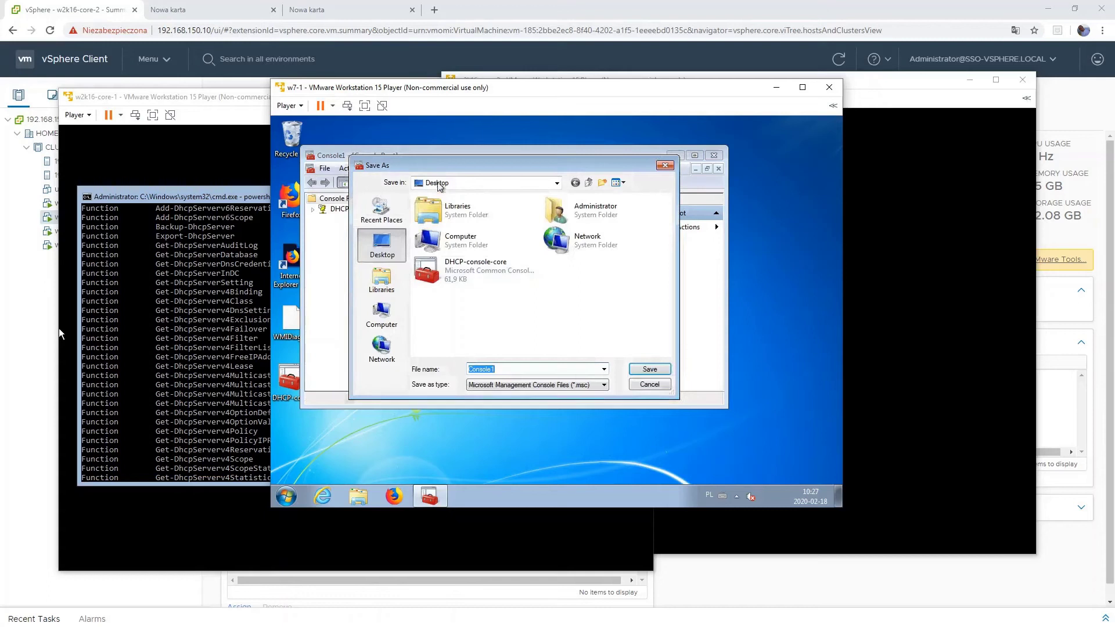
pyautogui.click(505, 270)
pyautogui.press('Return')
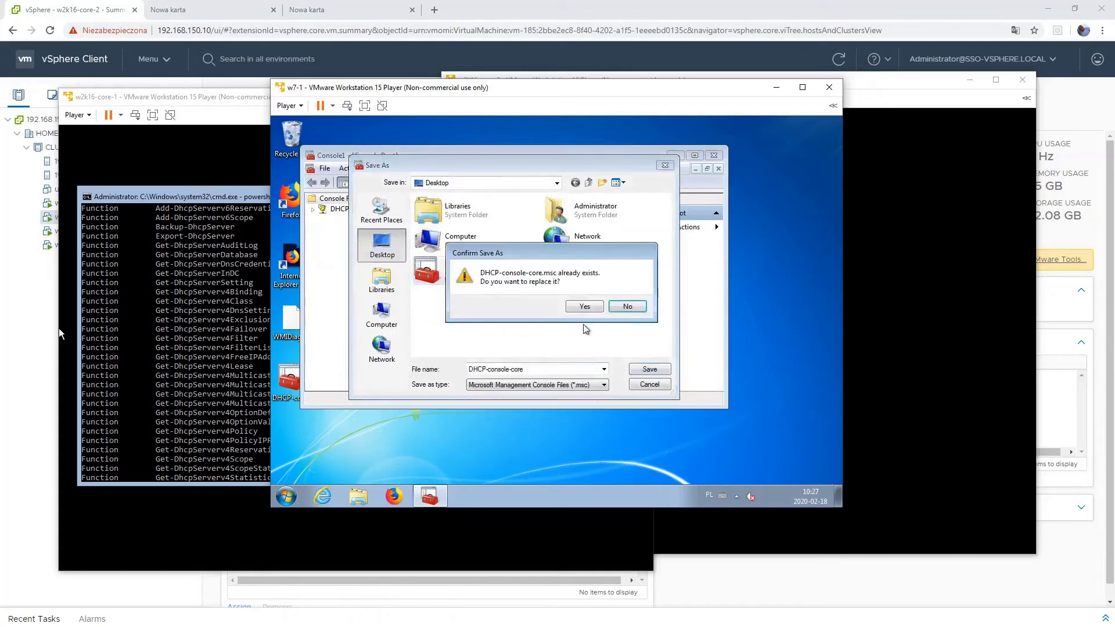
pyautogui.click(578, 307)
pyautogui.click(312, 209)
pyautogui.click(348, 212)
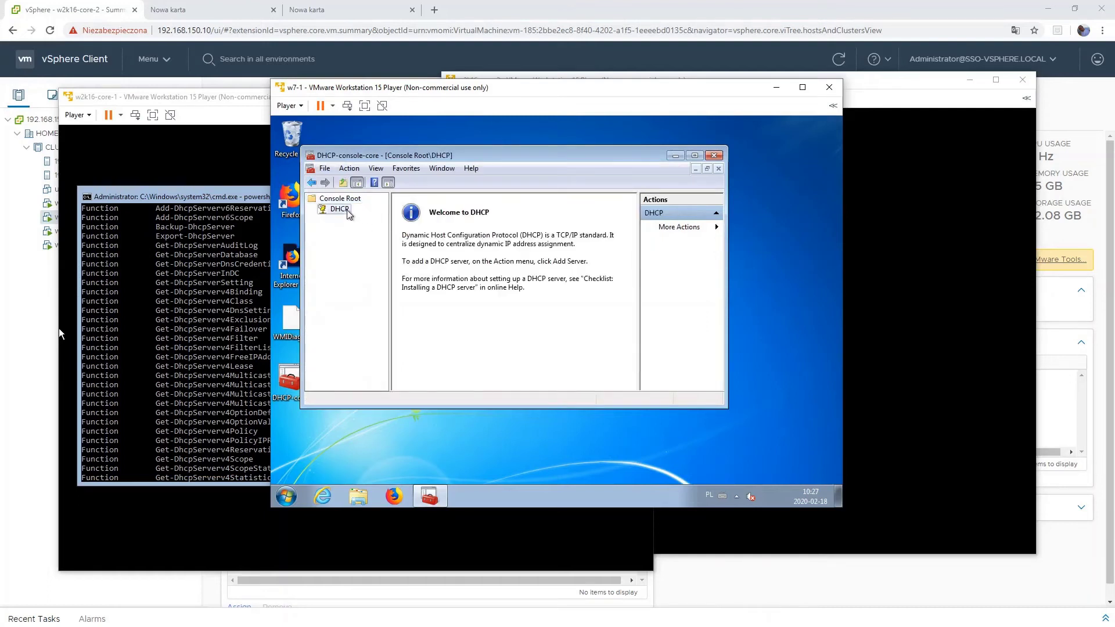
# - Add the DHCP server w2k16-core-1.test.local to the console
pyautogui.rightClick(349, 212)
pyautogui.click(377, 219)
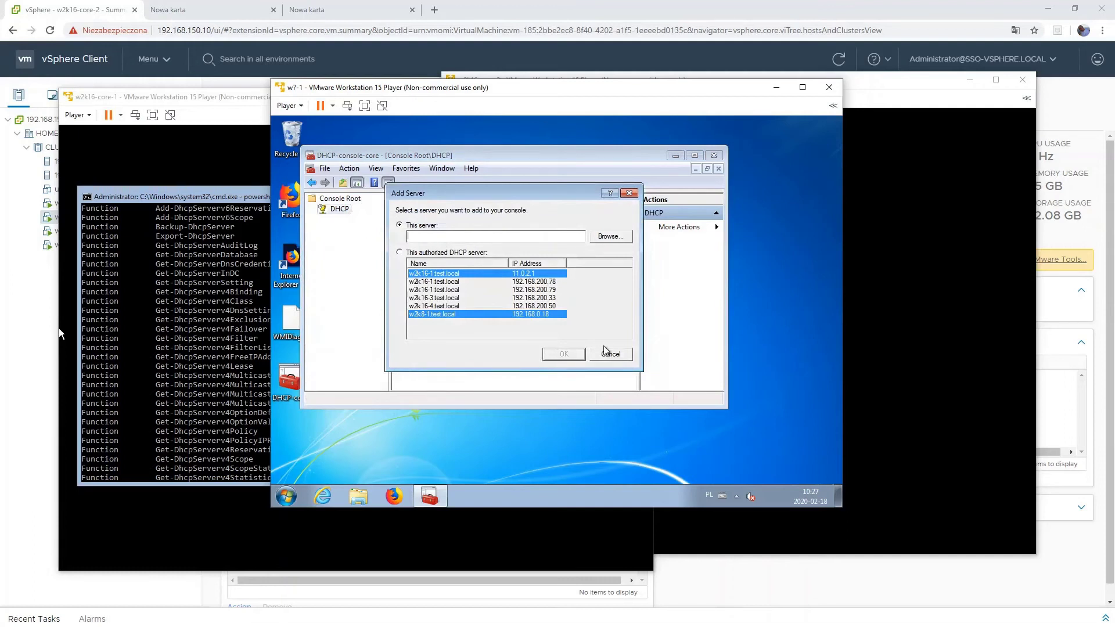
pyautogui.write('w2k16-core-1.test.local')
pyautogui.hotkey('ctrl', 'a')
pyautogui.hotkey('ctrl', 'c')
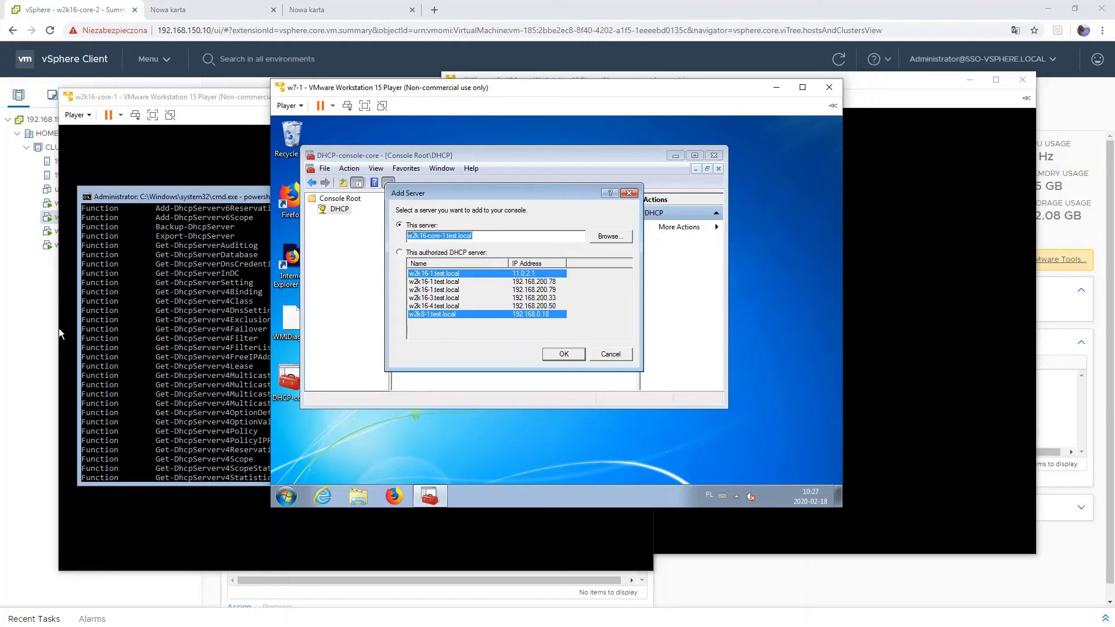
pyautogui.press('Return')
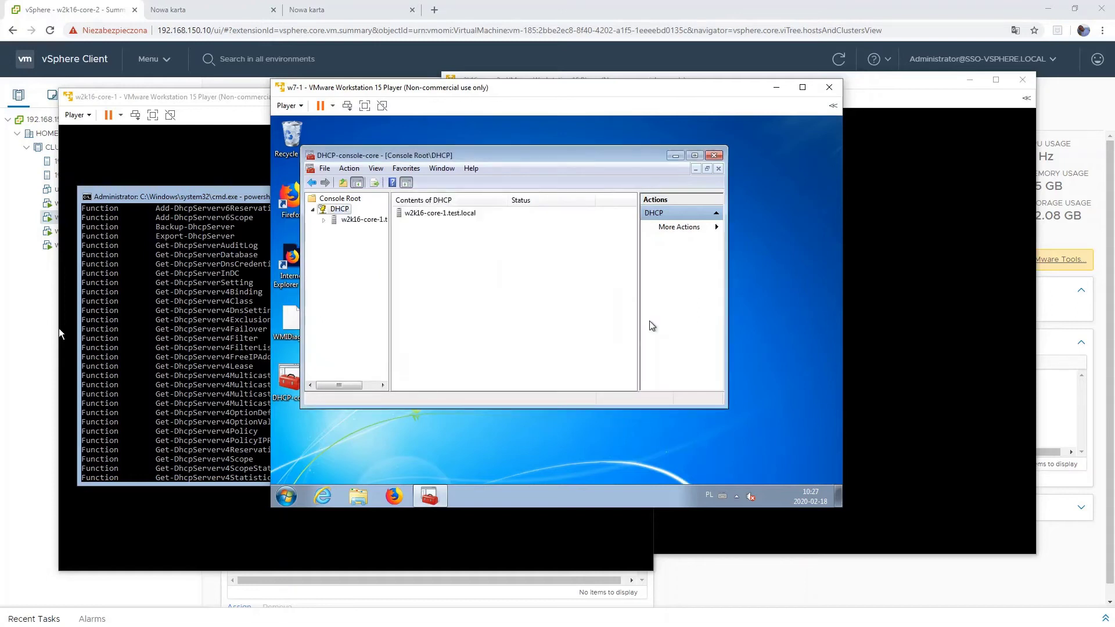
pyautogui.click(325, 221)
pyautogui.click(325, 221)
# - Add w2k16-core-2.test.local as the second DHCP server
pyautogui.rightClick(340, 209)
pyautogui.click(366, 217)
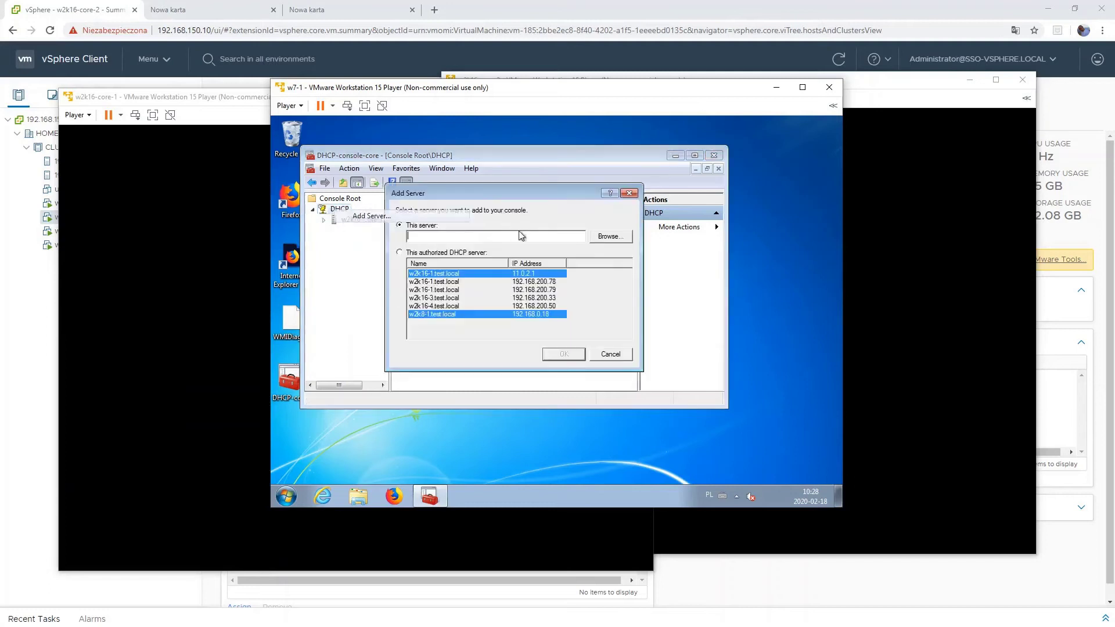
pyautogui.hotkey('ctrl', 'v')
pyautogui.press('BackSpace')
pyautogui.write('2')
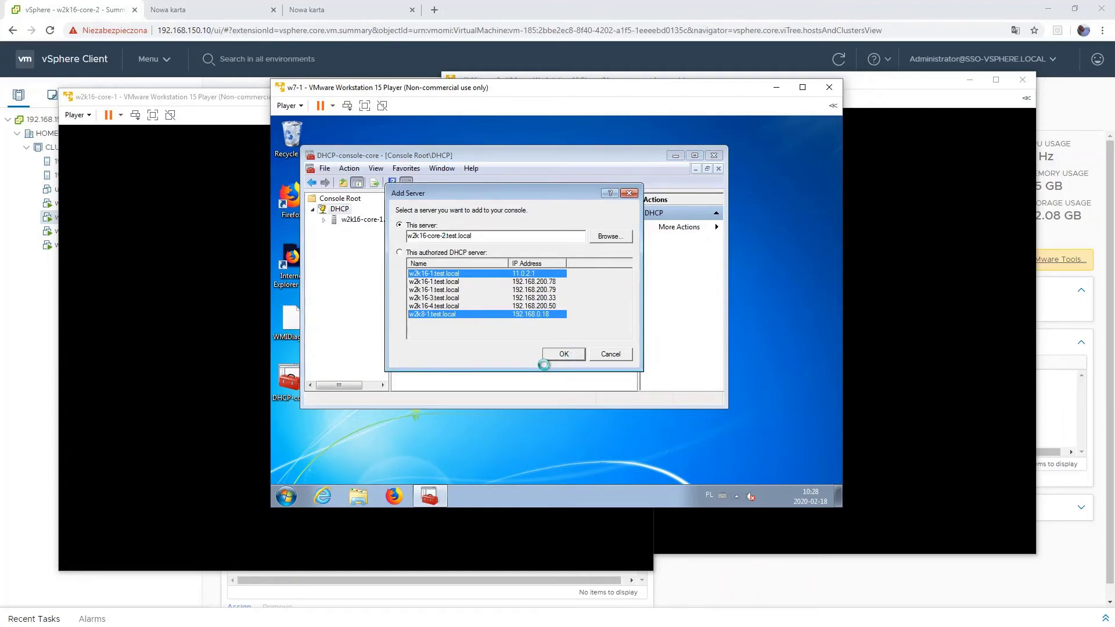
pyautogui.click(323, 219)
# - Enlarge the w7-1 window, maximise the DHCP console and widen its tree pane
pyautogui.moveTo(374, 93); pyautogui.dragTo(158, 29)
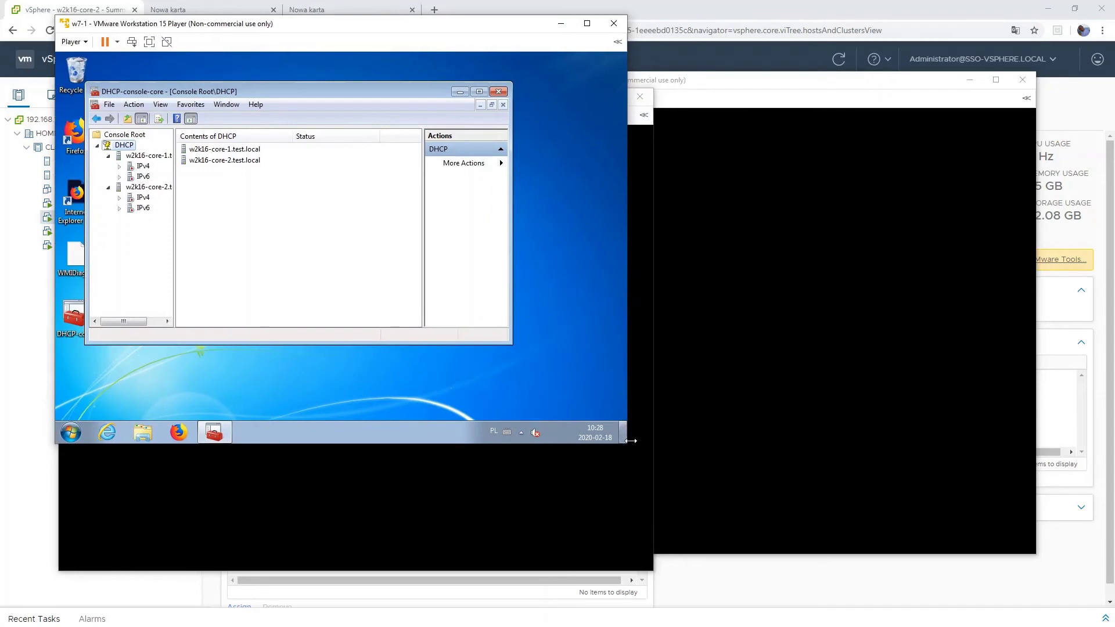
pyautogui.moveTo(627, 444); pyautogui.dragTo(924, 593)
pyautogui.moveTo(626, 444); pyautogui.dragTo(722, 550)
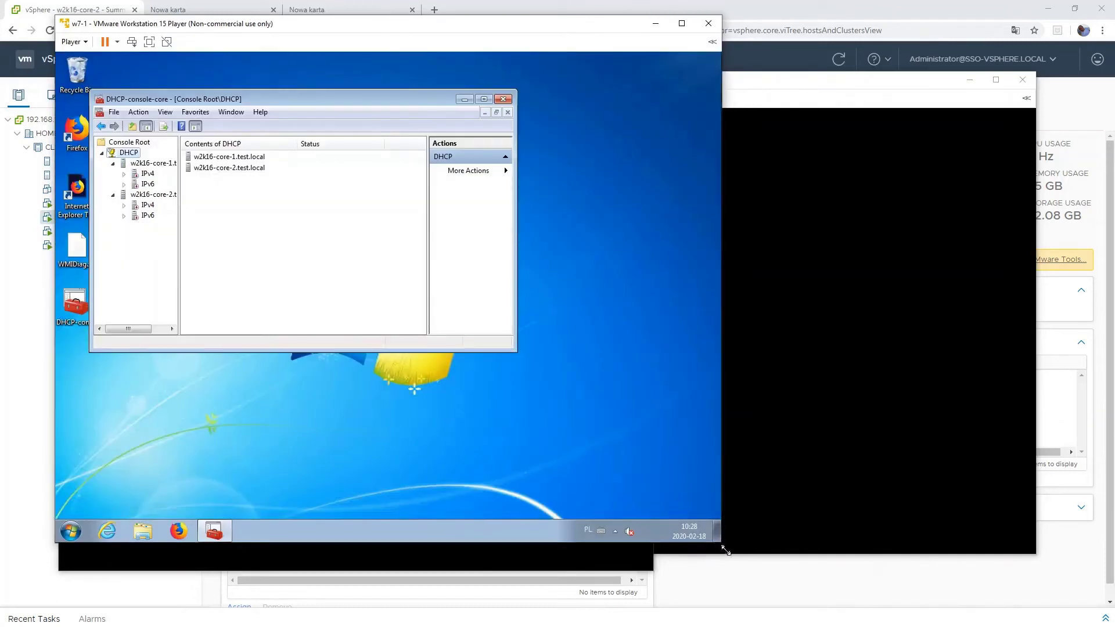
pyautogui.click(483, 99)
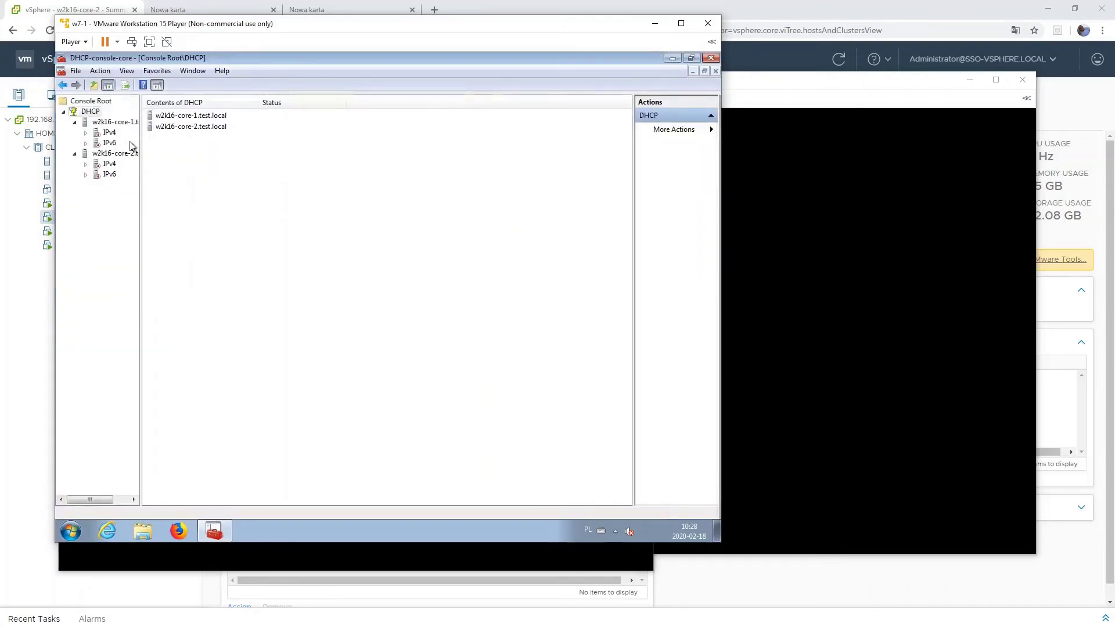
pyautogui.moveTo(141, 136); pyautogui.dragTo(227, 140)
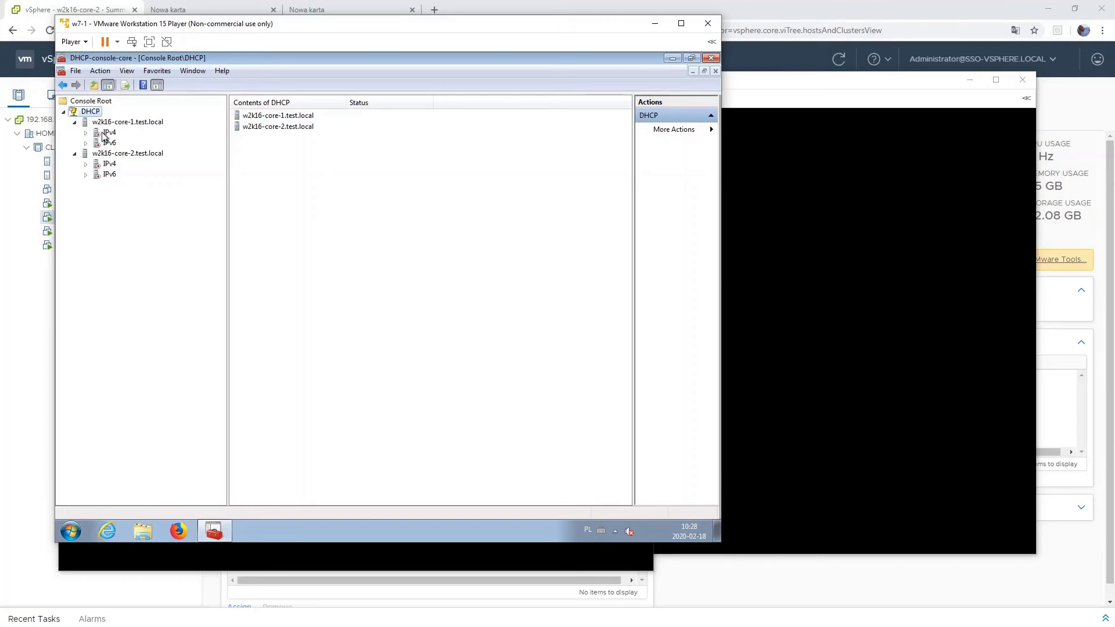
# - Refresh the w2k16-core-1 server, select core-2, and bring the w2k16-core-2 VM forward
pyautogui.click(133, 122)
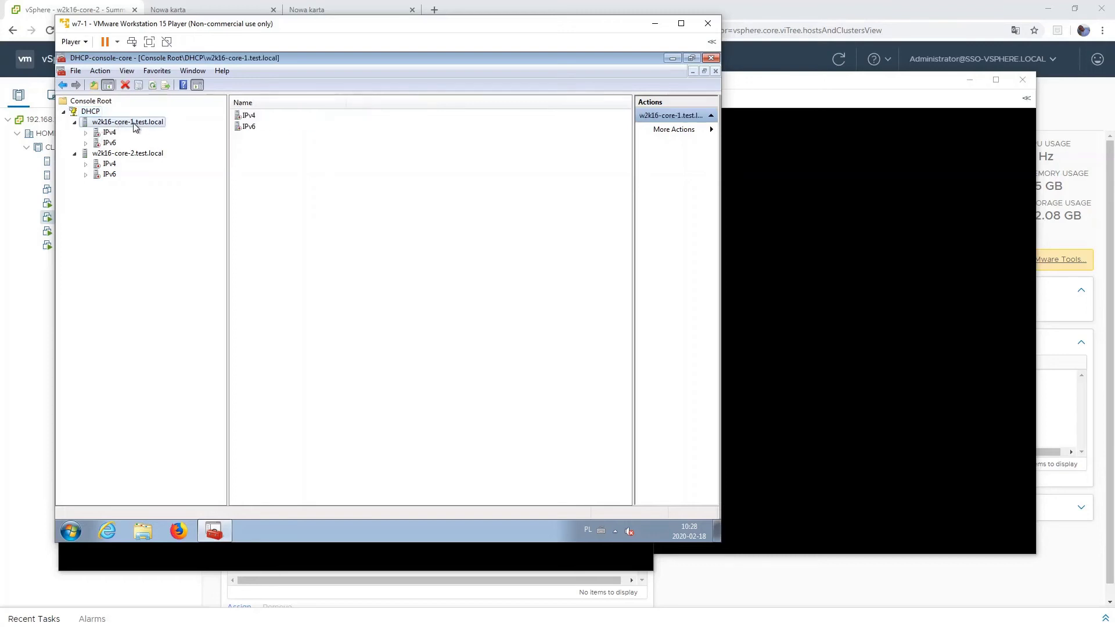
pyautogui.rightClick(135, 125)
pyautogui.click(244, 224)
pyautogui.rightClick(97, 122)
pyautogui.click(163, 263)
pyautogui.click(126, 155)
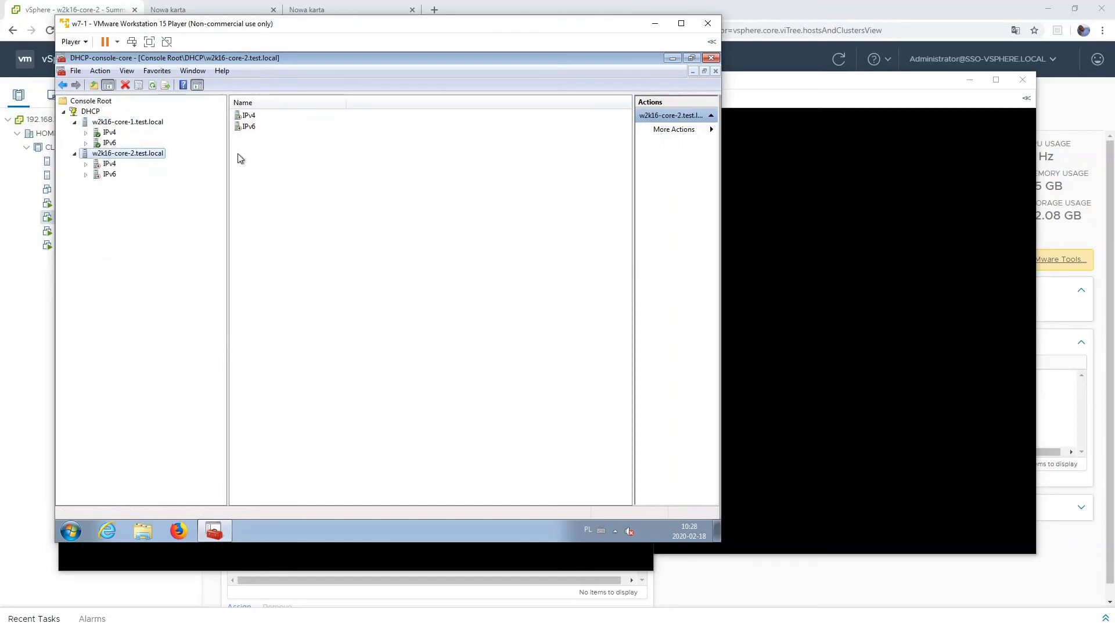
pyautogui.click(860, 233)
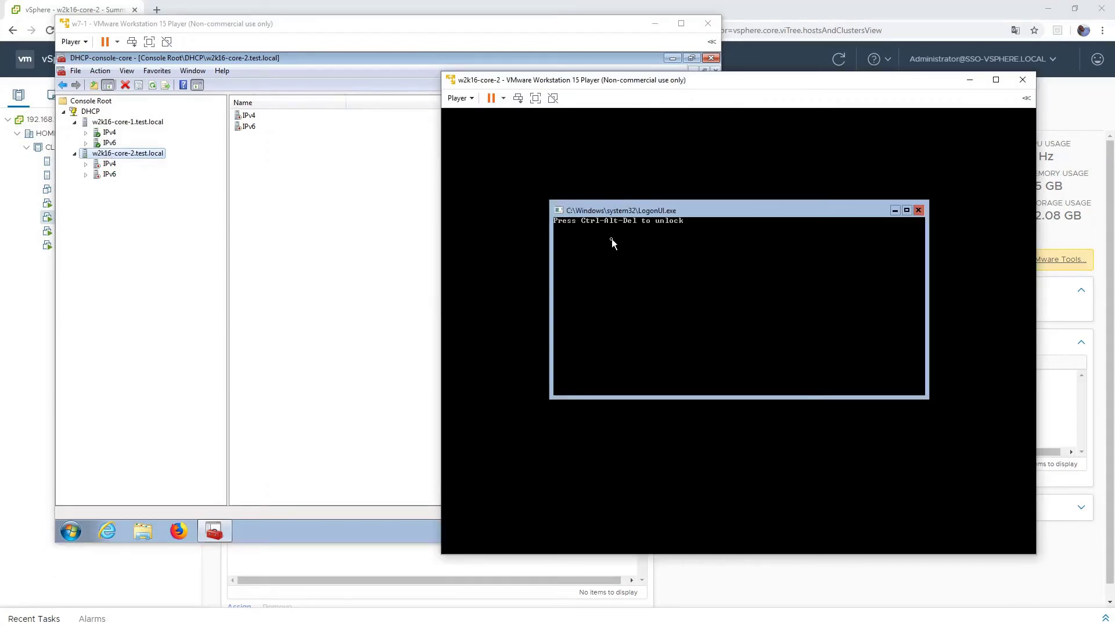
# - Sign in to w2k16-core-2 via Ctrl+Alt+Del with the administrator password
pyautogui.click(516, 104)
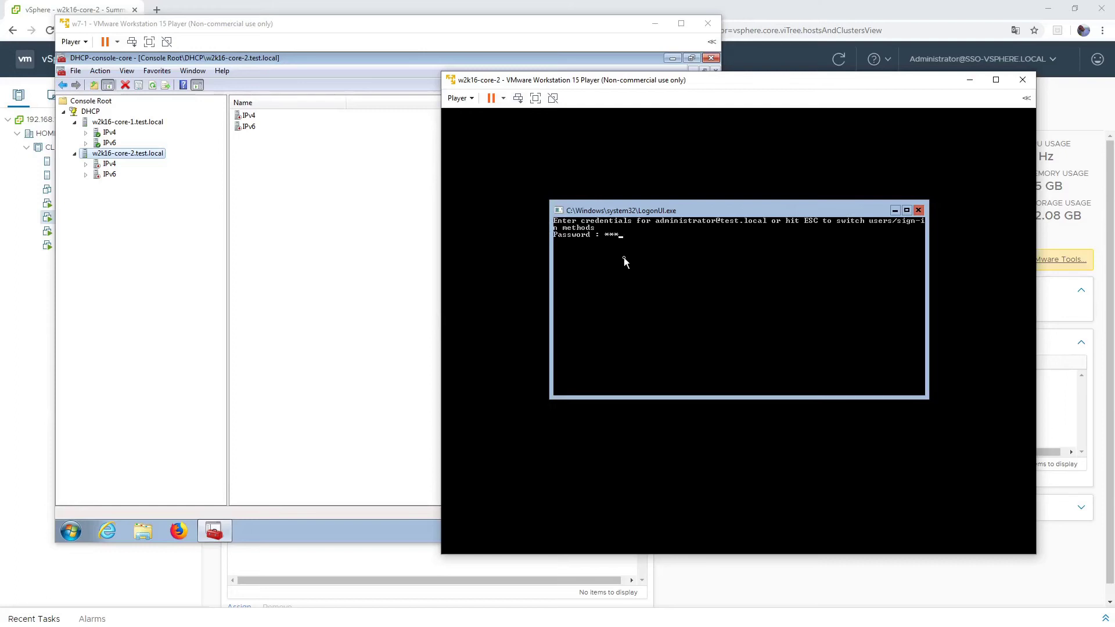
pyautogui.press('Return')
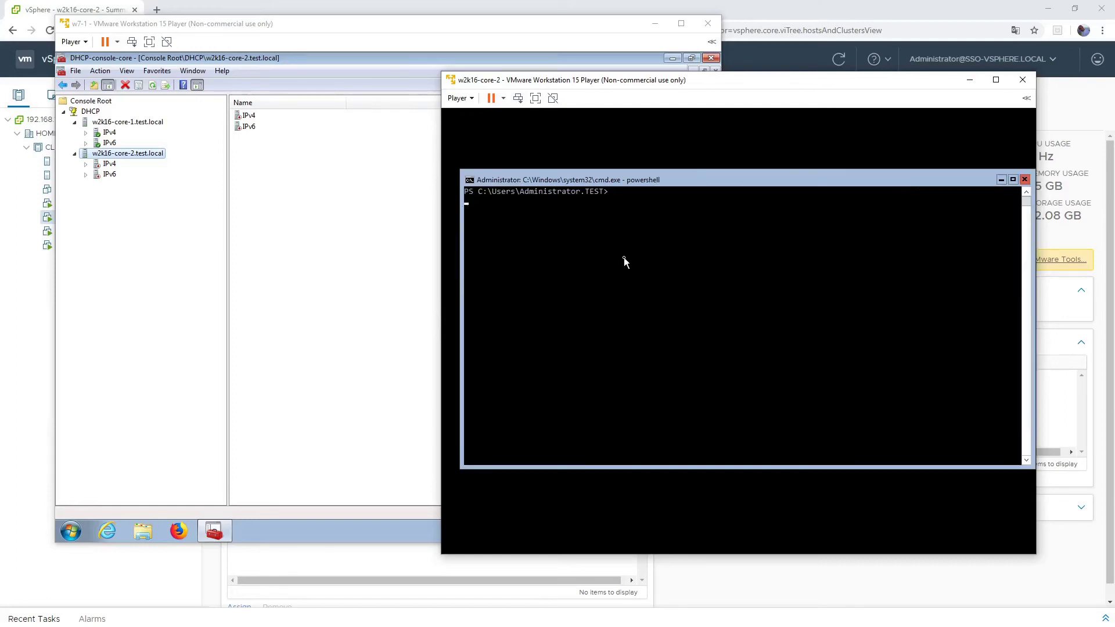
pyautogui.press('Return')
pyautogui.press('Return')
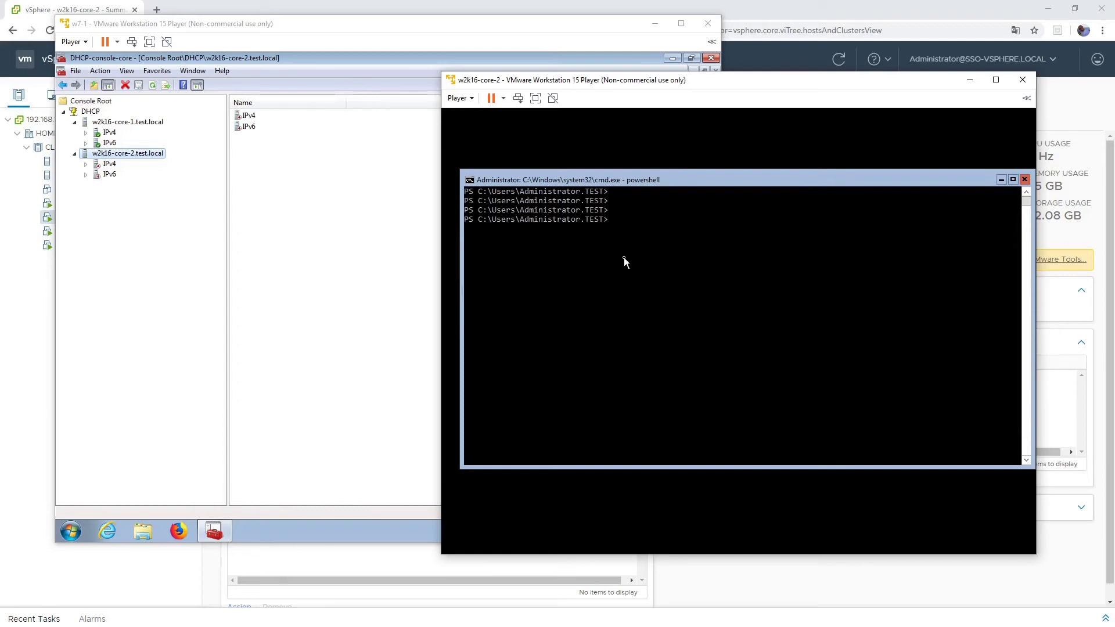
# - Search for commands matching *Authorize* with Get-Command -Name
pyautogui.write('get-comm')
pyautogui.press('Tab')
pyautogui.write('-Name ')
pyautogui.write('*dhcp')
pyautogui.press('BackSpace')
pyautogui.press('BackSpace')
pyautogui.press('BackSpace')
pyautogui.press('BackSpace')
pyautogui.write('Authorize')
pyautogui.press('Return')
# - Rerun the search as Get-Command -Name *DC*
pyautogui.press('Up')
pyautogui.press('Left')
pyautogui.press('BackSpace')
pyautogui.press('BackSpace')
pyautogui.press('BackSpace')
pyautogui.press('BackSpace')
pyautogui.press('BackSpace')
pyautogui.press('BackSpace')
pyautogui.press('BackSpace')
pyautogui.press('BackSpace')
pyautogui.press('BackSpace')
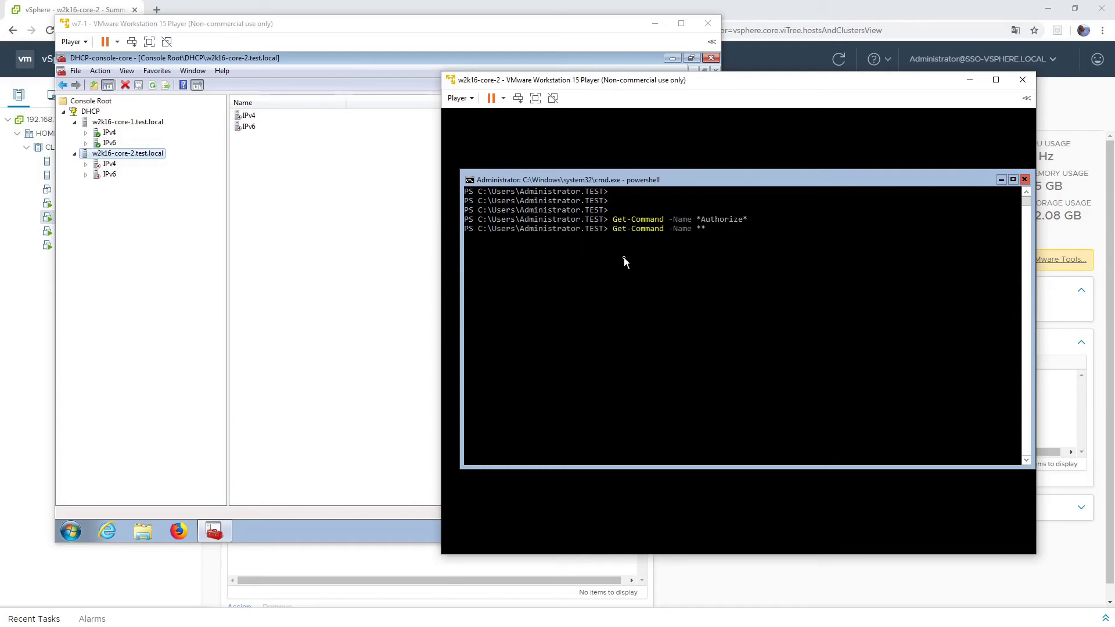
pyautogui.write('DC')
pyautogui.press('Return')
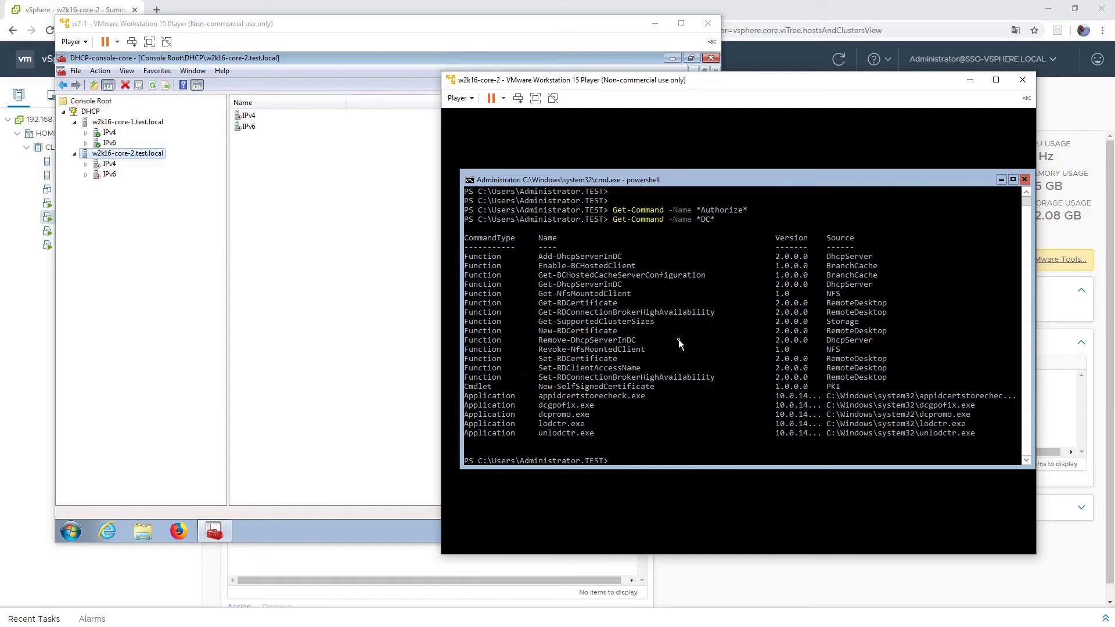
# - Begin entering Add-DhcpServerInDC with a parameter
pyautogui.write('Add-DC')
pyautogui.press('BackSpace')
pyautogui.write('hcp')
pyautogui.press('Tab')
pyautogui.write('-')
# - Authorize the core-2 DHCP server in the domain with Add-DhcpServerInDC, dropping the -IPAdd parameter
pyautogui.write('IPAdd')
pyautogui.press('Return')
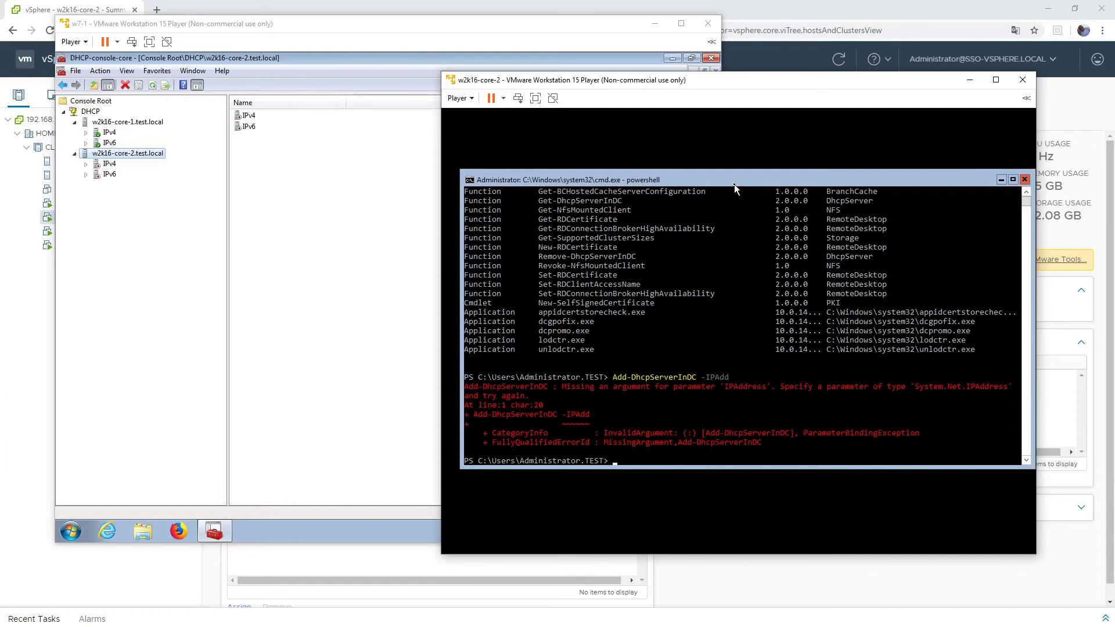
pyautogui.press('Up')
pyautogui.press('BackSpace')
pyautogui.press('BackSpace')
pyautogui.press('BackSpace')
pyautogui.press('BackSpace')
pyautogui.press('BackSpace')
pyautogui.press('BackSpace')
pyautogui.press('BackSpace')
pyautogui.press('Return')
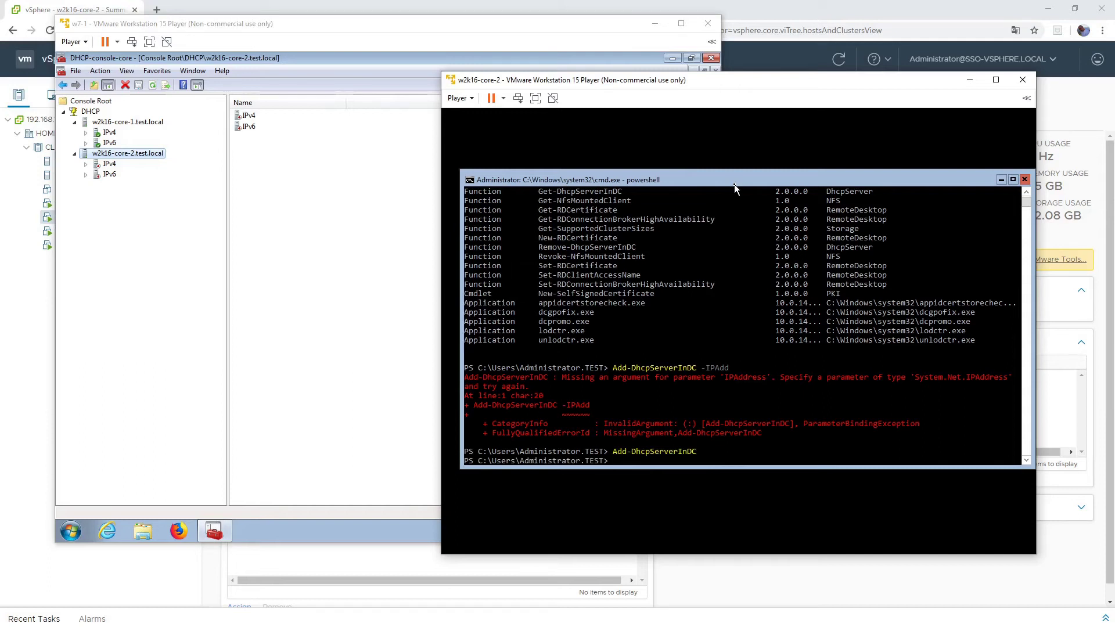
# - Run Get-DhcpServerSetting to confirm IsAuthorized and IsDomainJoined are True
pyautogui.write('get-s')
pyautogui.press('BackSpace')
pyautogui.write('dhcpser')
pyautogui.press('Tab')
pyautogui.press('BackSpace')
pyautogui.press('BackSpace')
pyautogui.press('BackSpace')
pyautogui.press('BackSpace')
pyautogui.press('BackSpace')
pyautogui.press('BackSpace')
pyautogui.press('BackSpace')
pyautogui.write('Set')
pyautogui.press('Tab')
pyautogui.press('Return')
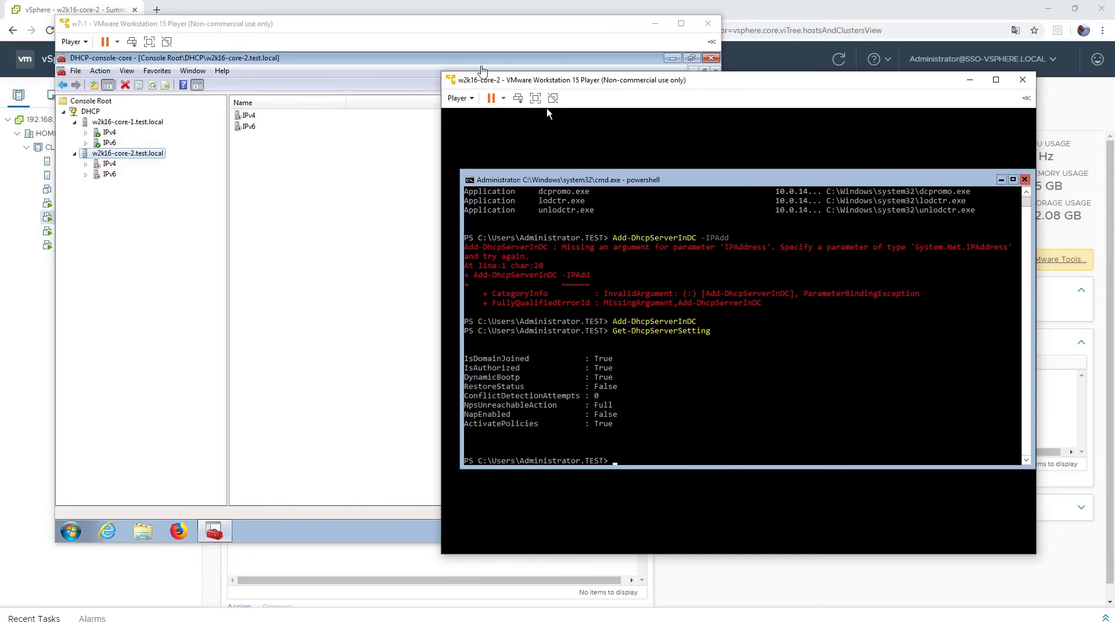
# - Refresh w2k16-core-2.test.local in the w7-1 DHCP console so its IPv4 and IPv6 show authorized
pyautogui.click(350, 55)
pyautogui.rightClick(122, 154)
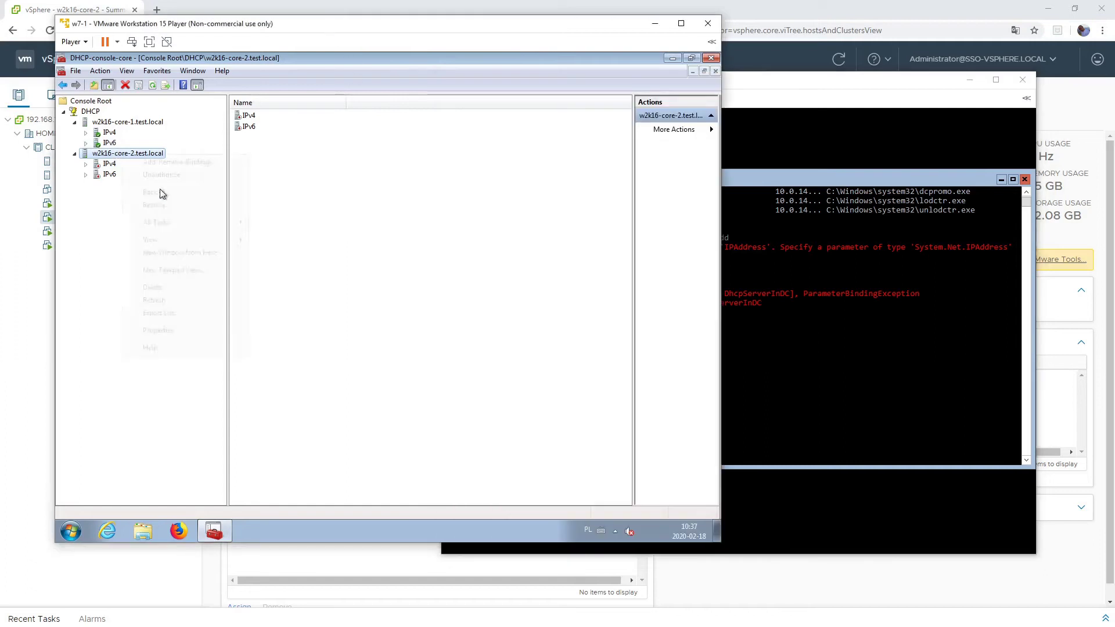
pyautogui.click(174, 305)
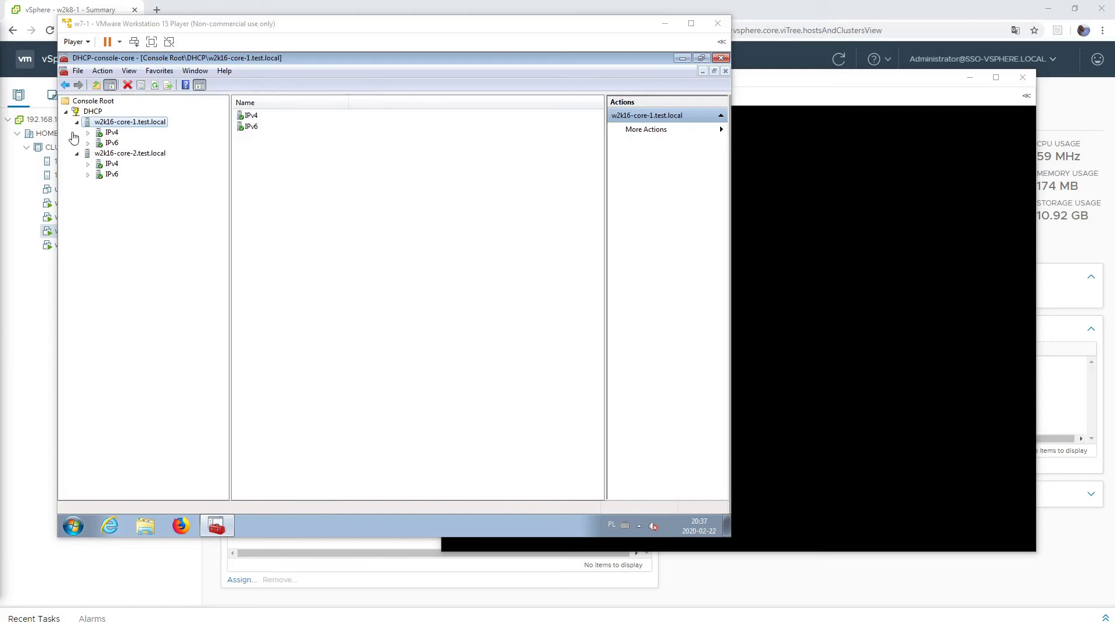
# - Start a New Scope Wizard on w2k16-core-1's IPv4 and name the scope VM-Defaut-scope-01
pyautogui.click(97, 138)
pyautogui.click(88, 133)
pyautogui.rightClick(107, 134)
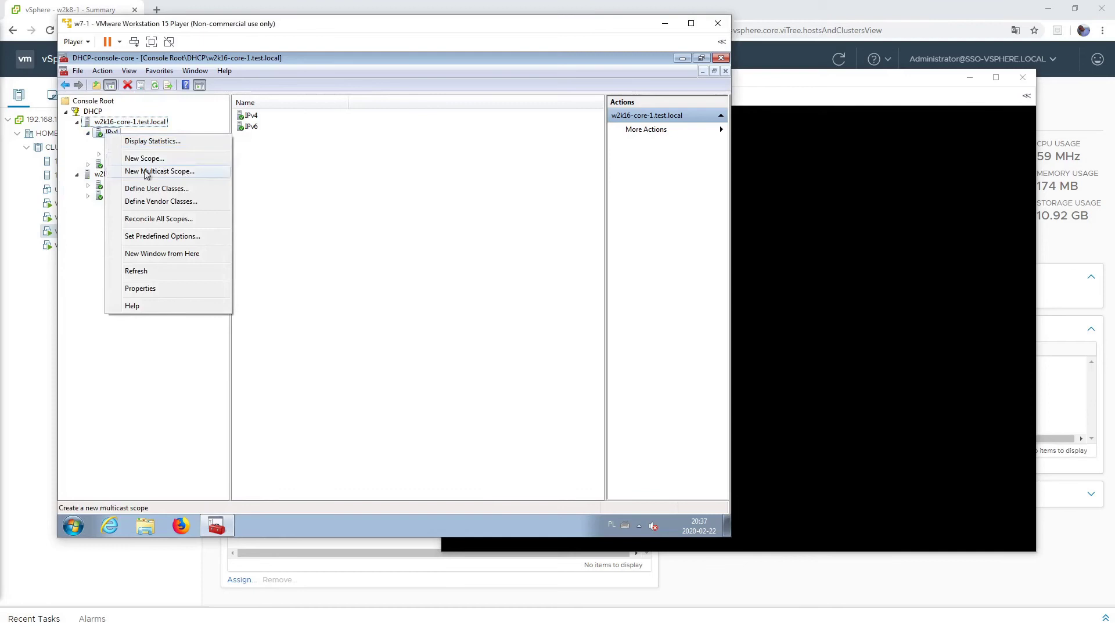
pyautogui.click(152, 159)
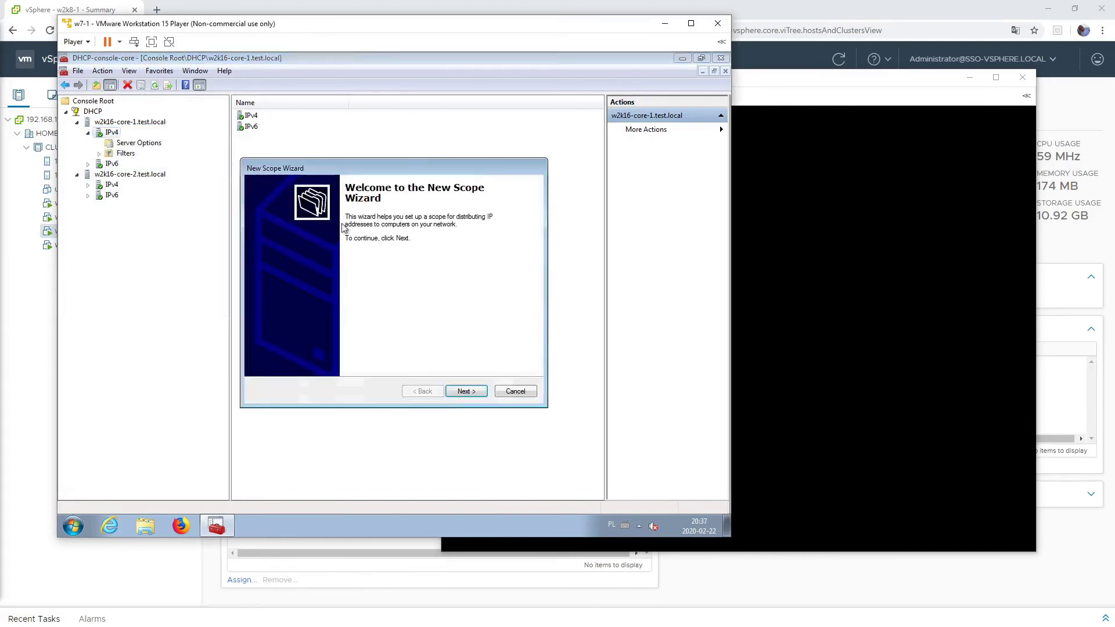
pyautogui.click(466, 391)
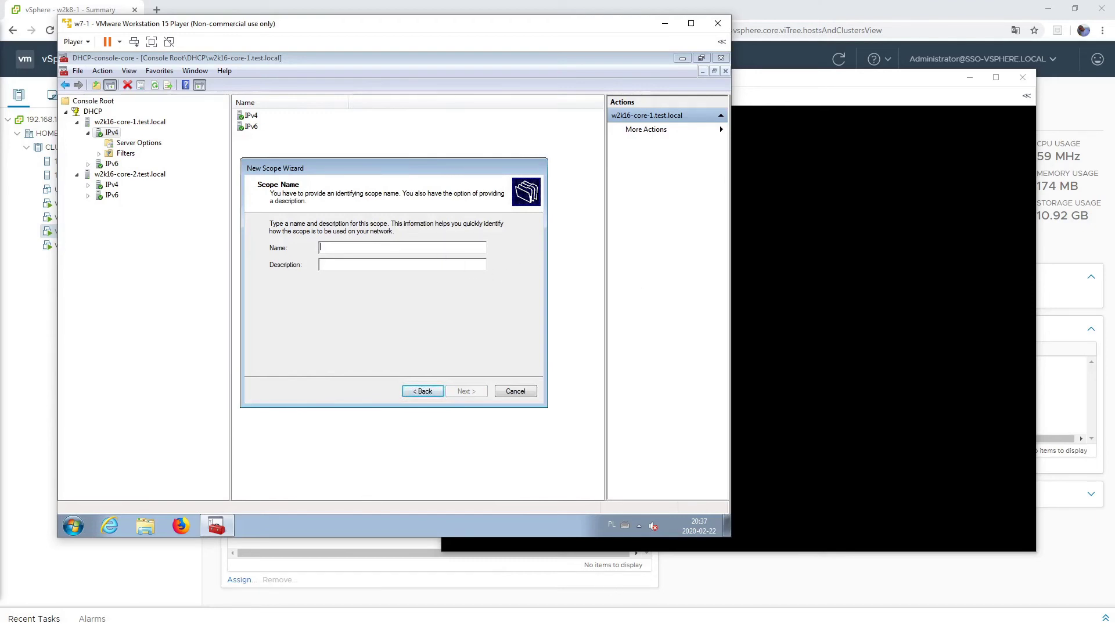
pyautogui.write('VM-DEfault-core-01')
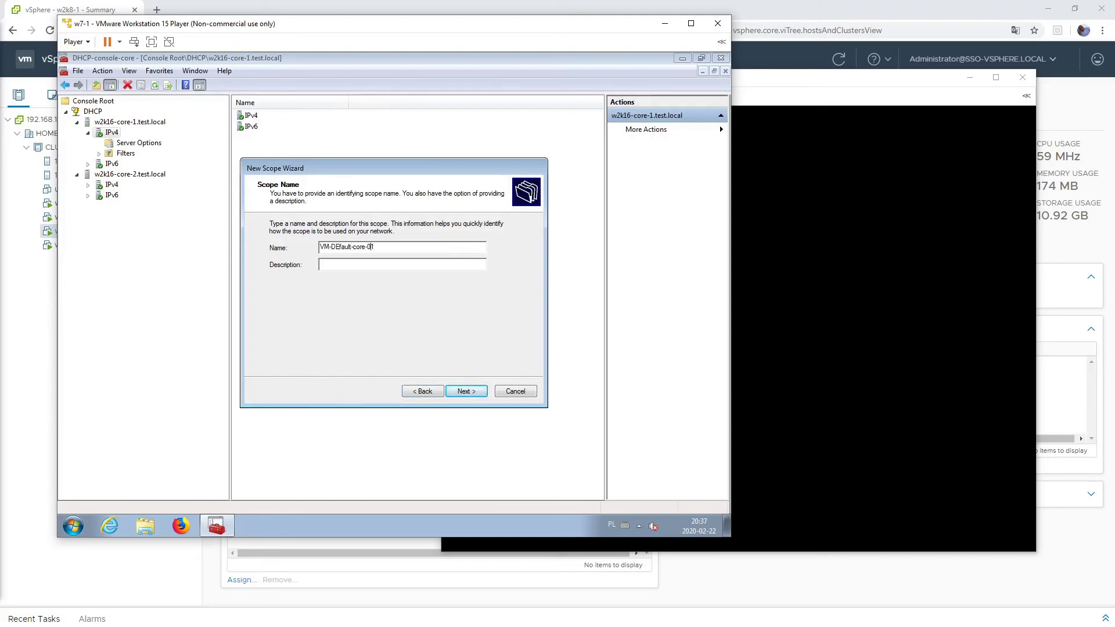
pyautogui.click(338, 247)
pyautogui.press('BackSpace')
pyautogui.write('e')
pyautogui.press('Return')
# - Set the scope range to 192.168.200.220–192.168.200.230 with no exclusions
pyautogui.write('192 . 168 . ')
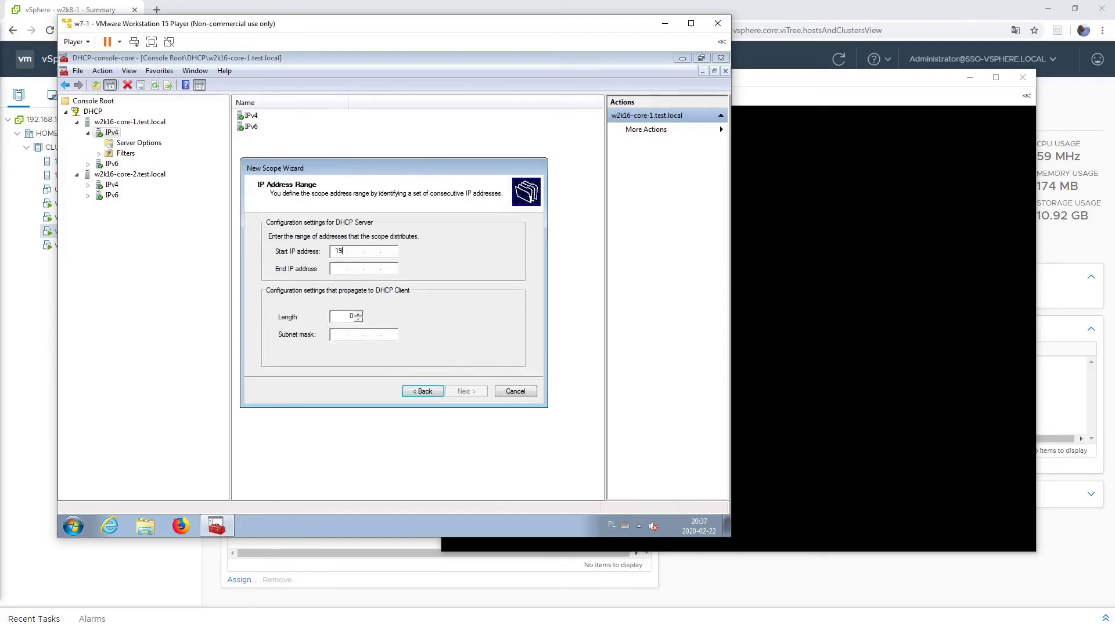
pyautogui.write('200 . 220')
pyautogui.press('Tab')
pyautogui.write('192 . 168 . ')
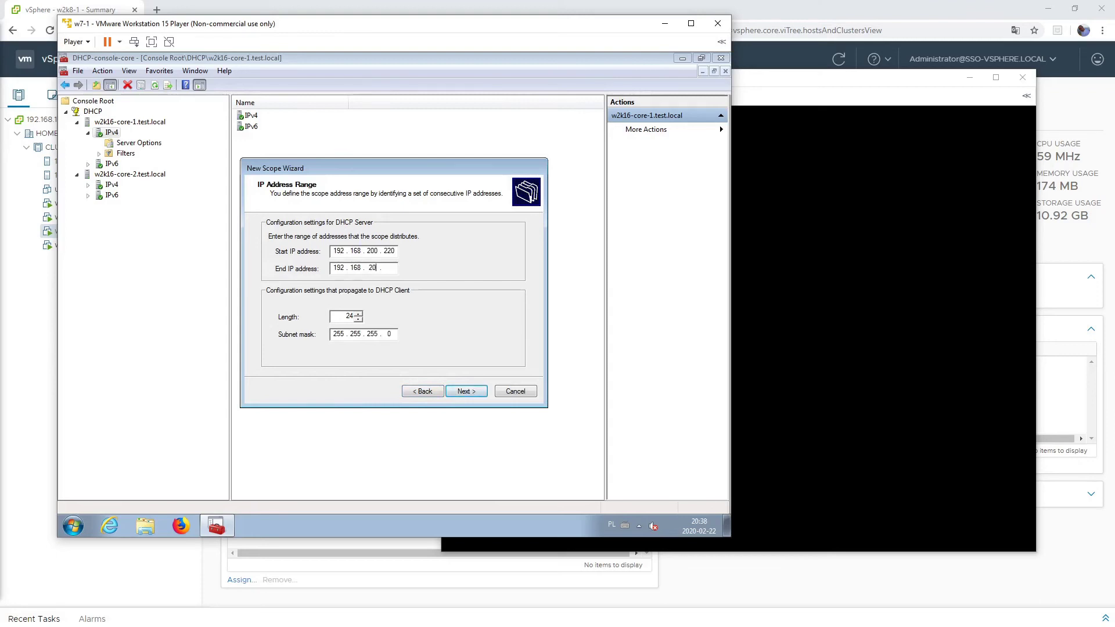
pyautogui.write('200 . 230')
pyautogui.press('Tab')
pyautogui.click(463, 393)
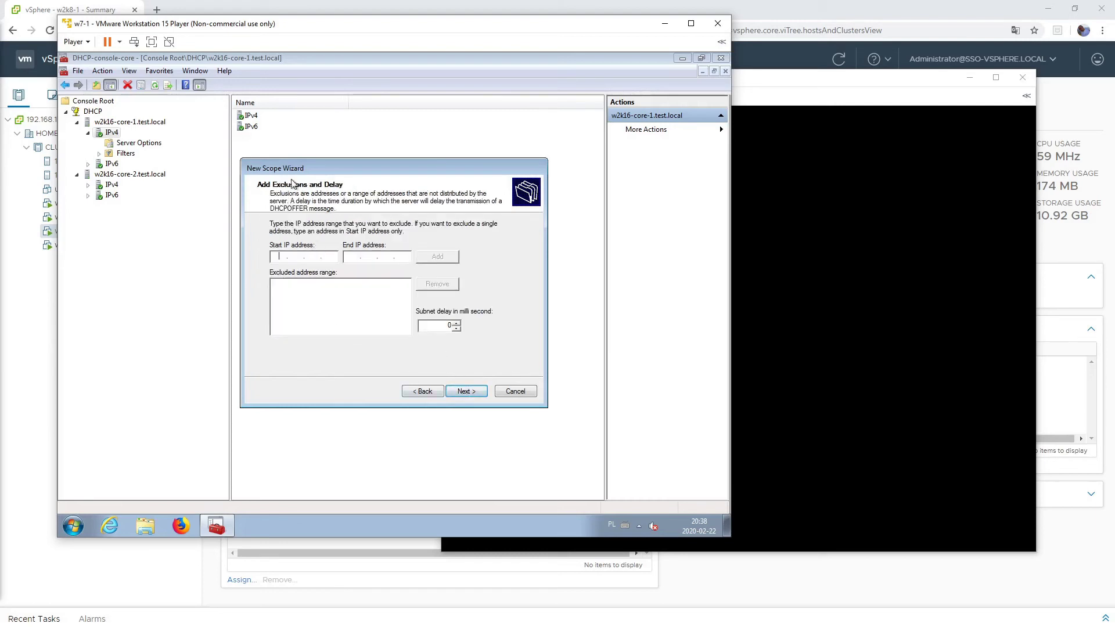
pyautogui.click(471, 393)
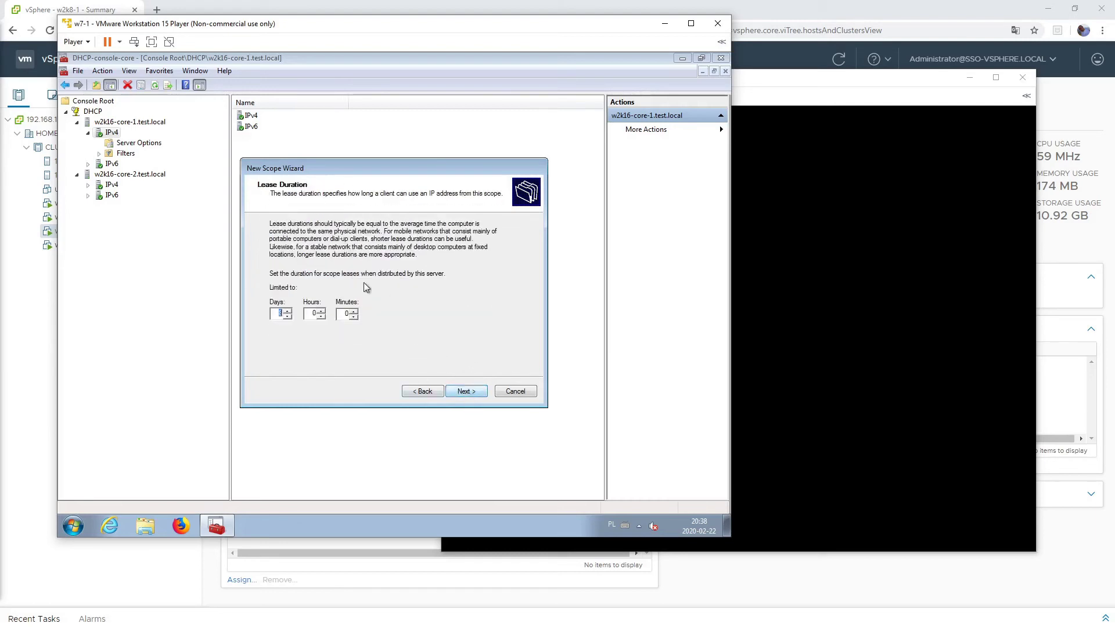
# - Set the lease duration to 1 hour and choose to configure DHCP options now
pyautogui.doubleClick(309, 315)
pyautogui.write('1')
pyautogui.click(466, 393)
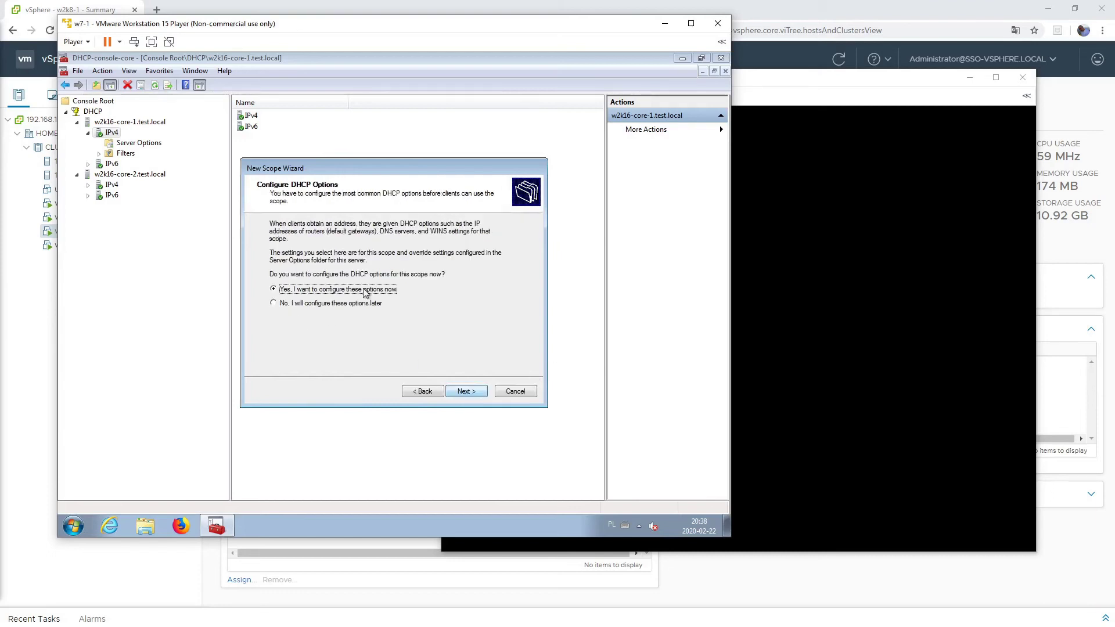
pyautogui.click(466, 392)
# - Add default gateway 192.168.200.1, keep test.local DNS, skip WINS, and complete the wizard
pyautogui.write('192 . 168 . 200')
pyautogui.press('Return')
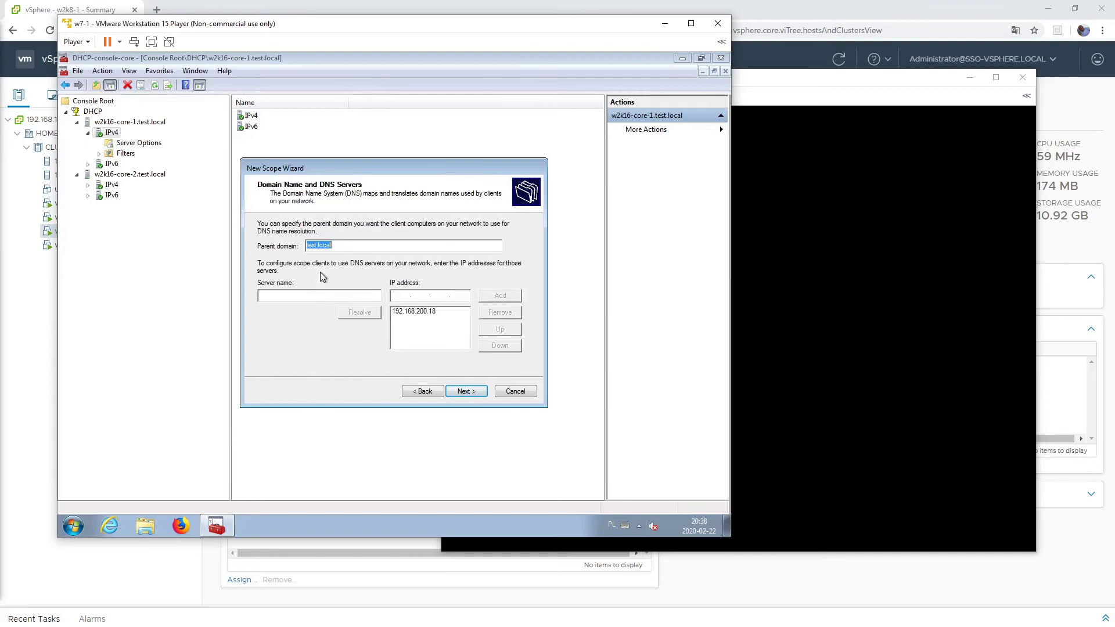
pyautogui.click(425, 393)
pyautogui.write('192.168.200.1')
pyautogui.press('Return')
pyautogui.click(469, 392)
pyautogui.click(468, 392)
pyautogui.click(468, 393)
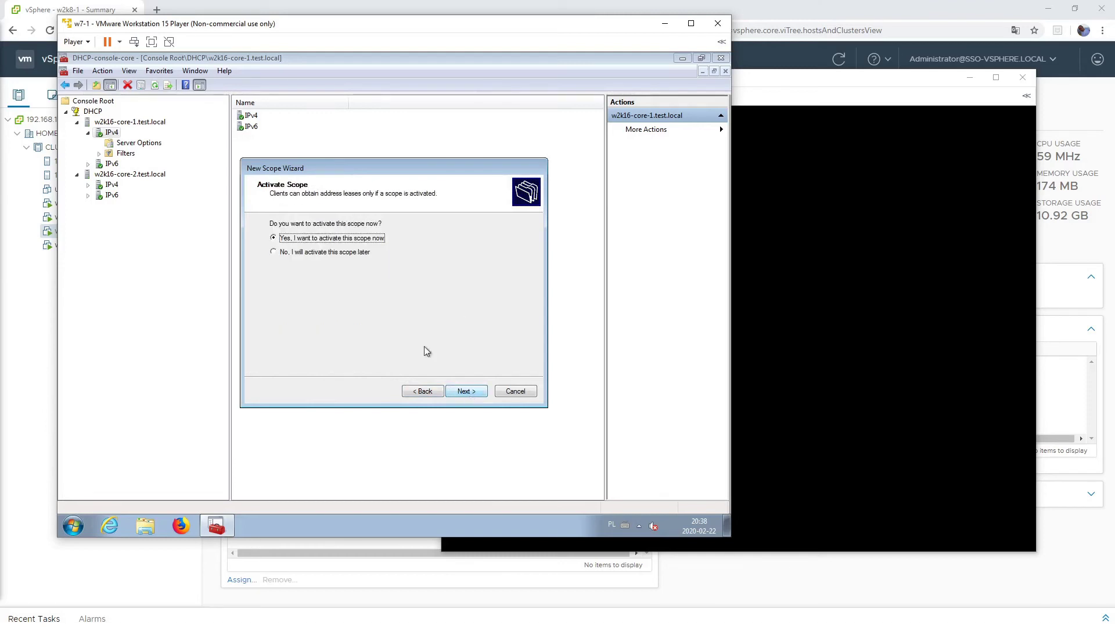
pyautogui.click(479, 392)
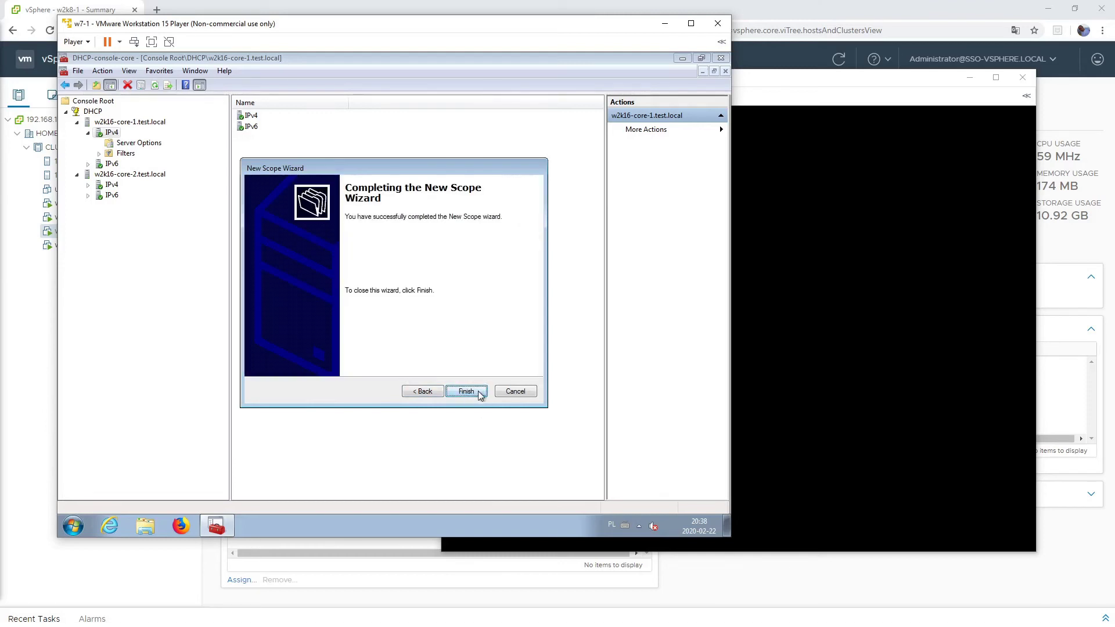
pyautogui.click(478, 391)
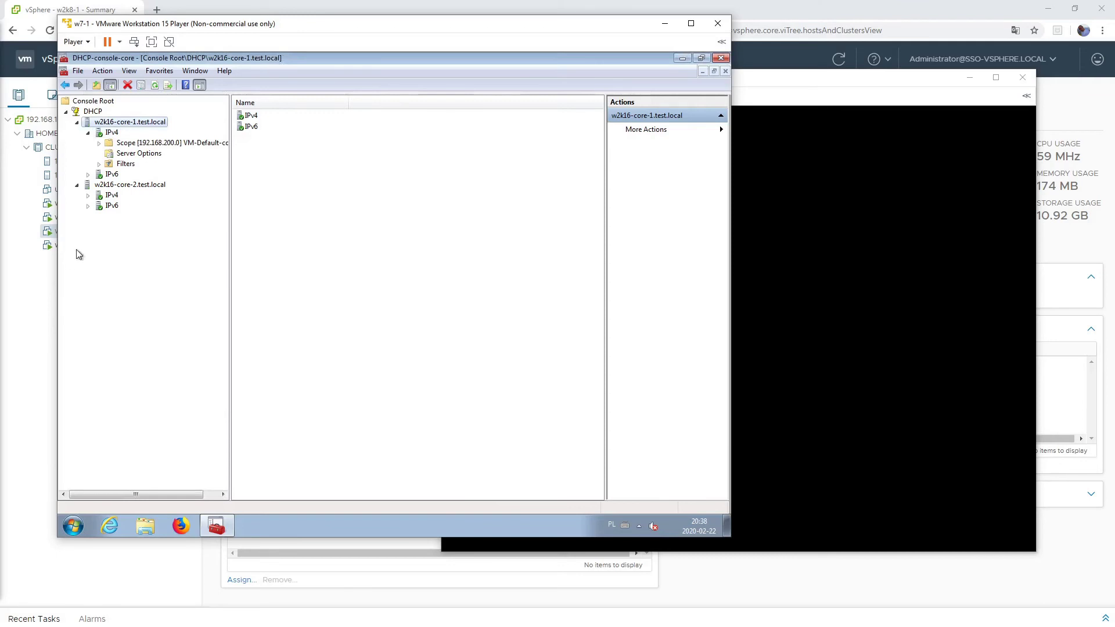
# - Open Local Area Connection 3 properties via Control Panel's Network and Sharing Center
pyautogui.click(89, 134)
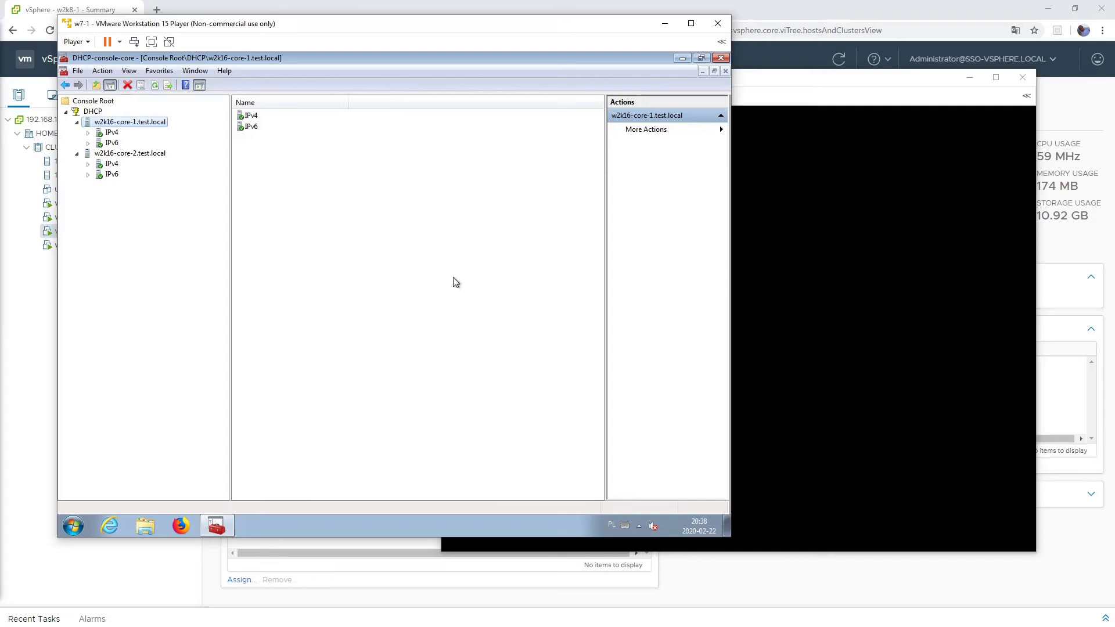
pyautogui.click(73, 526)
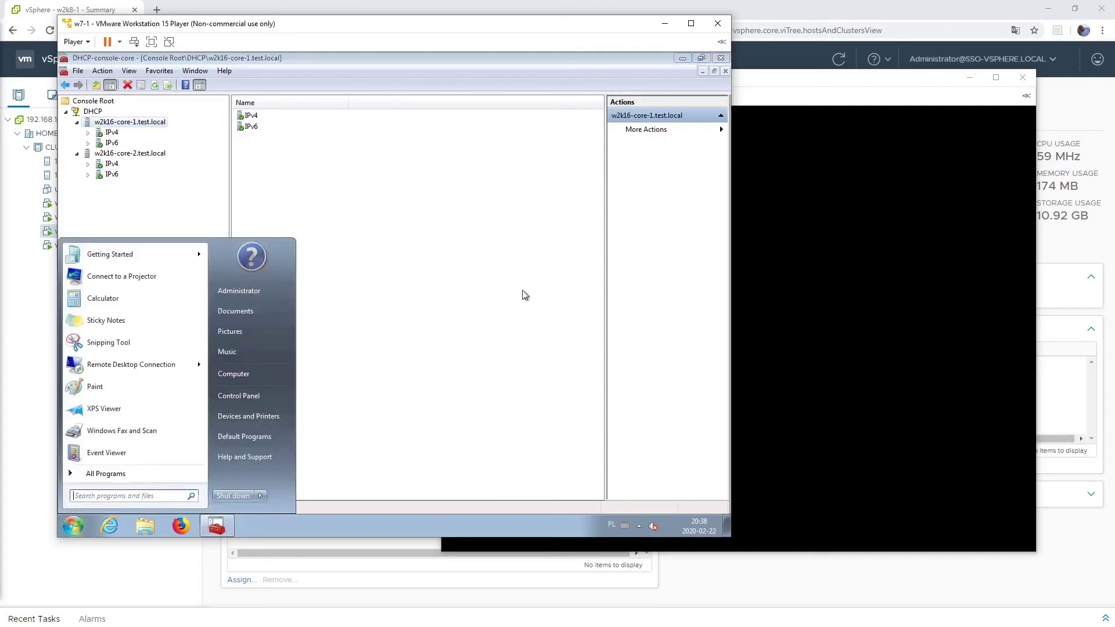
pyautogui.click(238, 402)
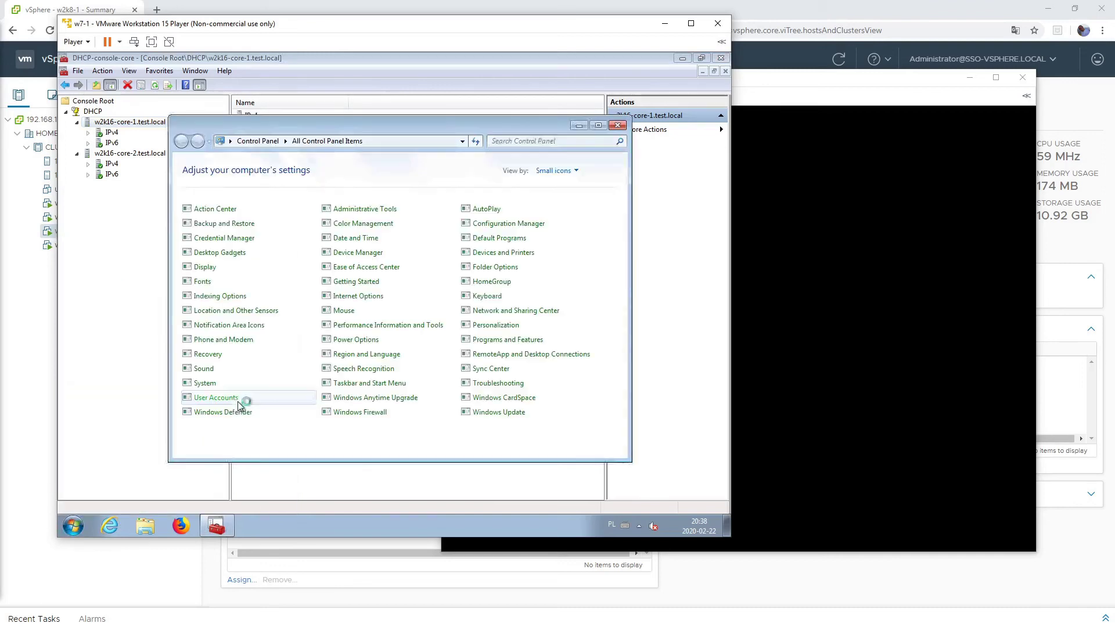
pyautogui.click(494, 316)
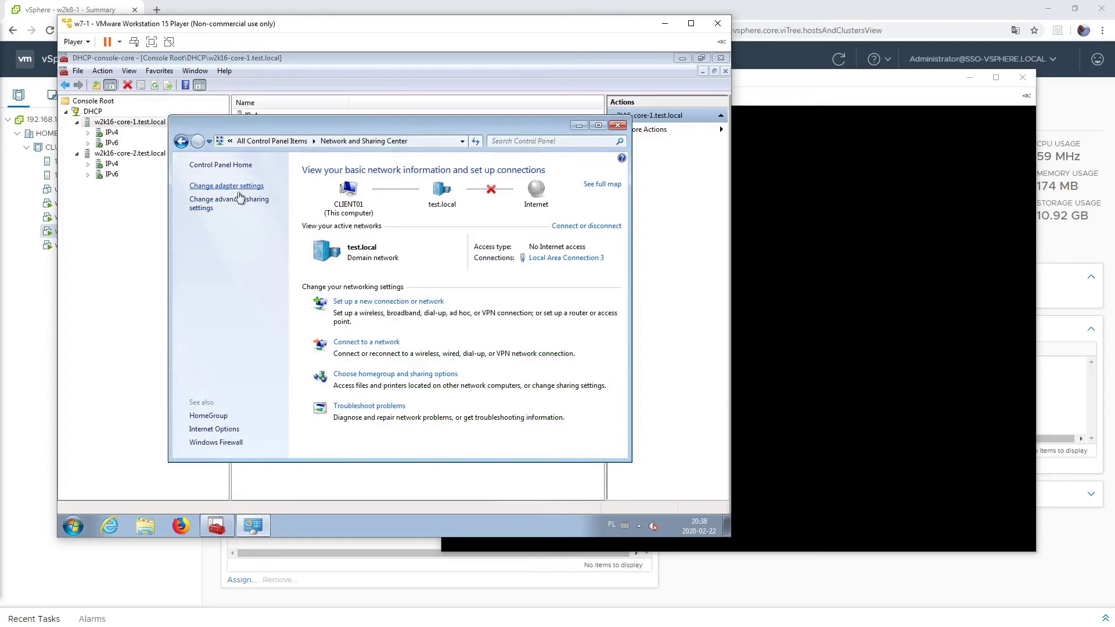
pyautogui.click(231, 184)
pyautogui.rightClick(234, 187)
pyautogui.click(268, 296)
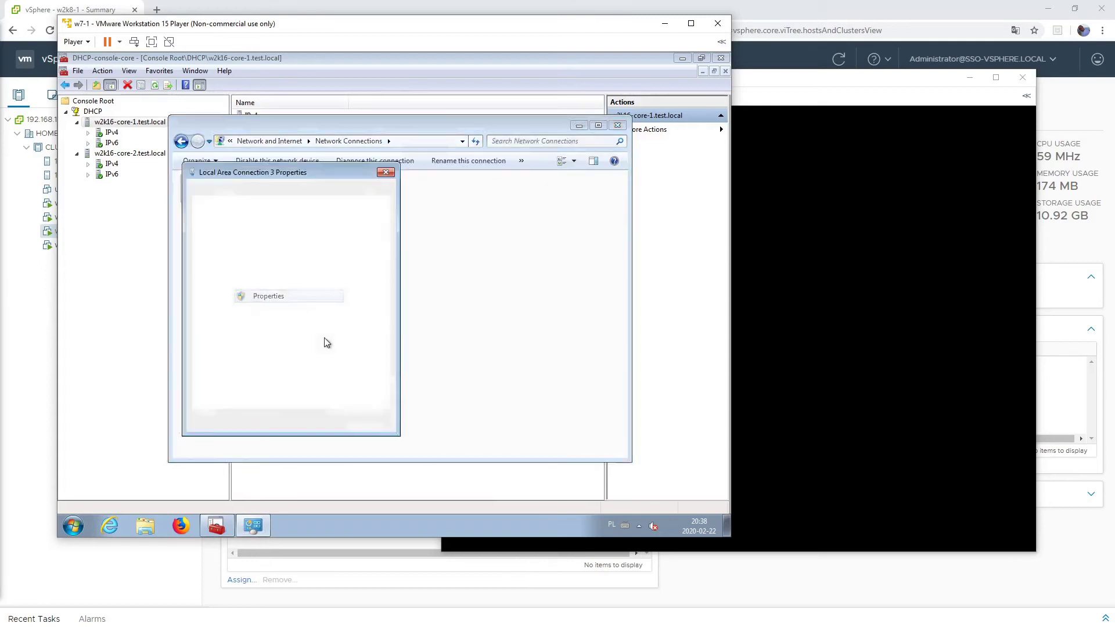
# - Set IPv4 to obtain the IP address and DNS server automatically, then apply and close
pyautogui.click(340, 304)
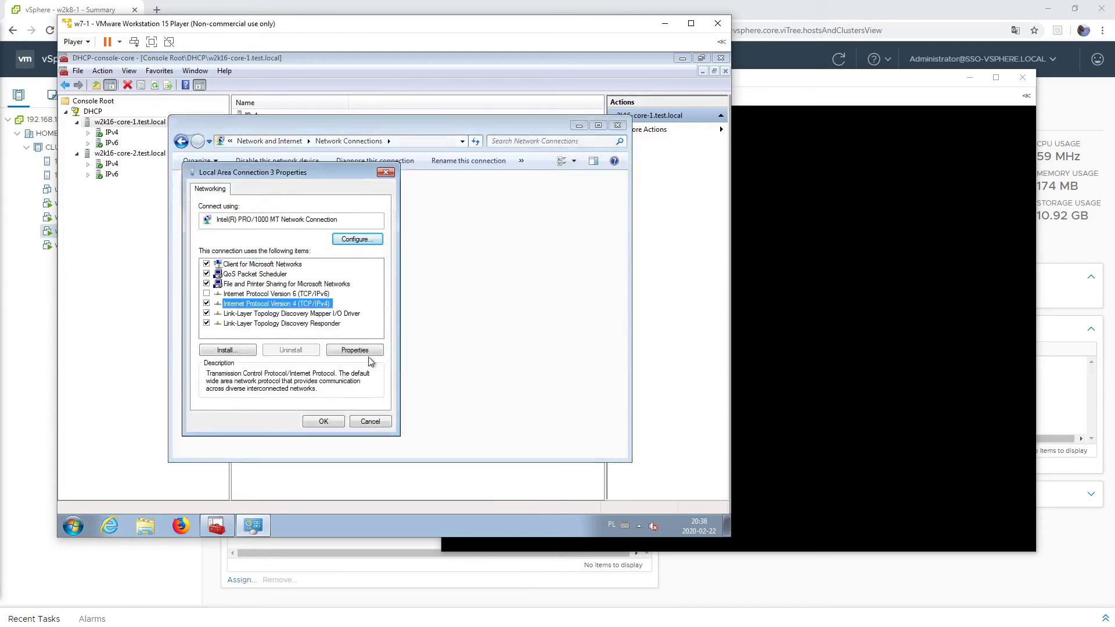
pyautogui.click(354, 350)
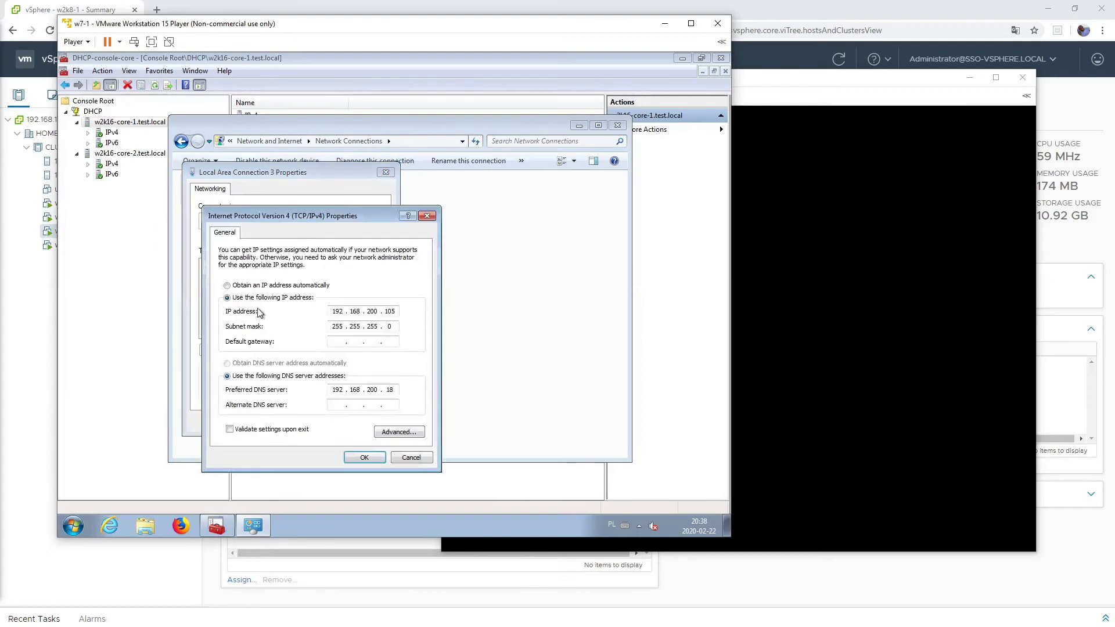
pyautogui.click(258, 285)
pyautogui.click(256, 363)
pyautogui.click(271, 375)
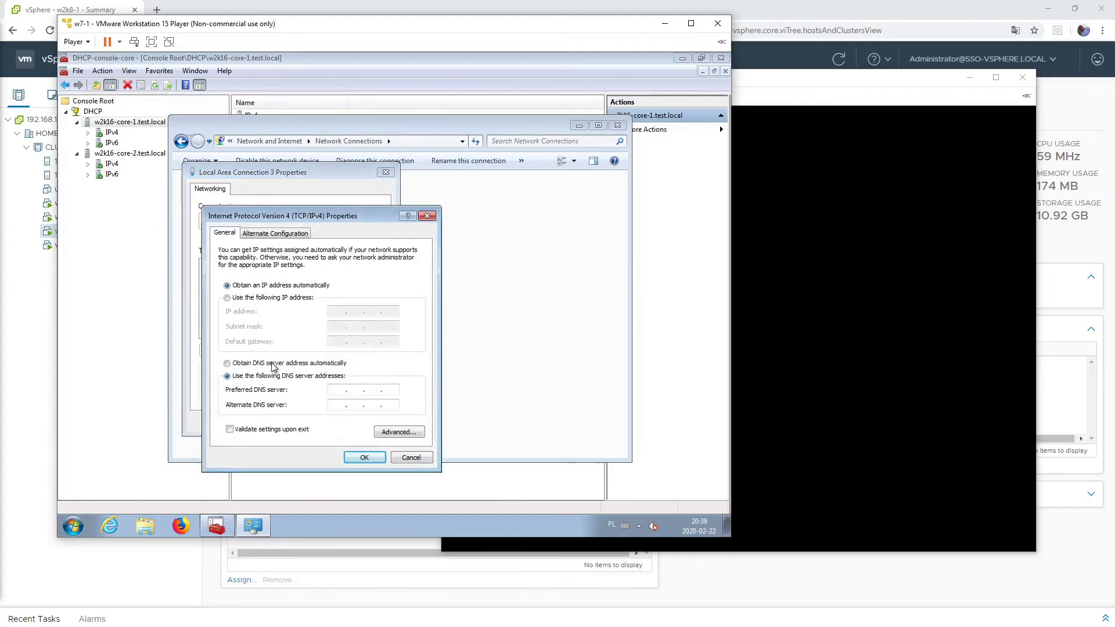
pyautogui.click(364, 457)
pyautogui.press('Return')
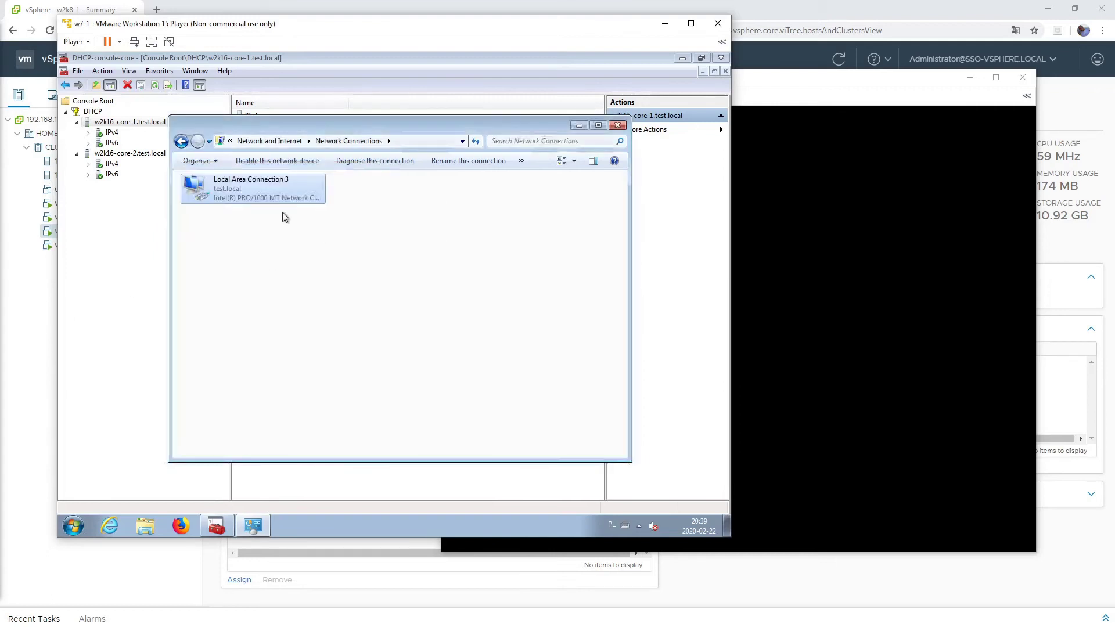
pyautogui.click(617, 125)
# - Launch cmd from the Start menu and run ipconfig to view the client's IP configuration
pyautogui.click(80, 526)
pyautogui.write('cmd')
pyautogui.press('Return')
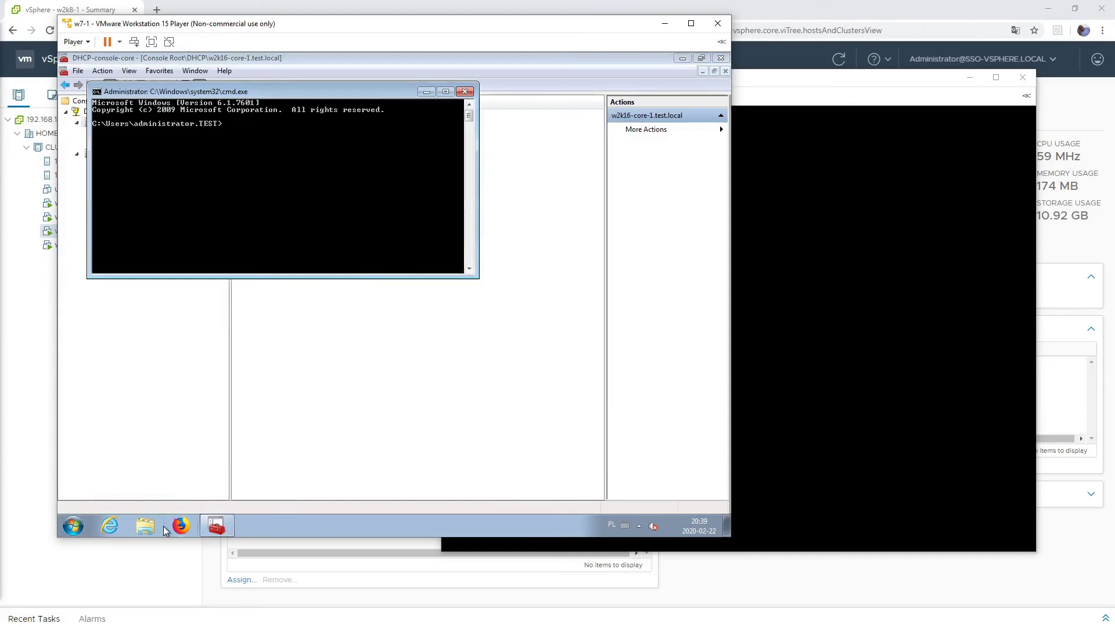
pyautogui.write('ipconfig')
pyautogui.press('Return')
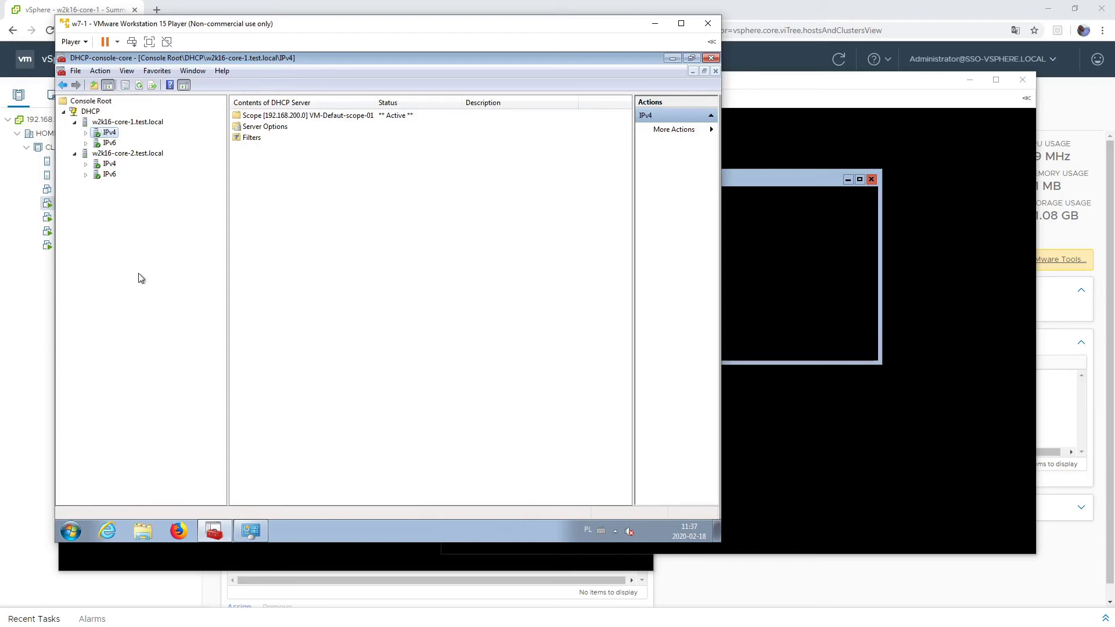
pyautogui.rightClick(98, 124)
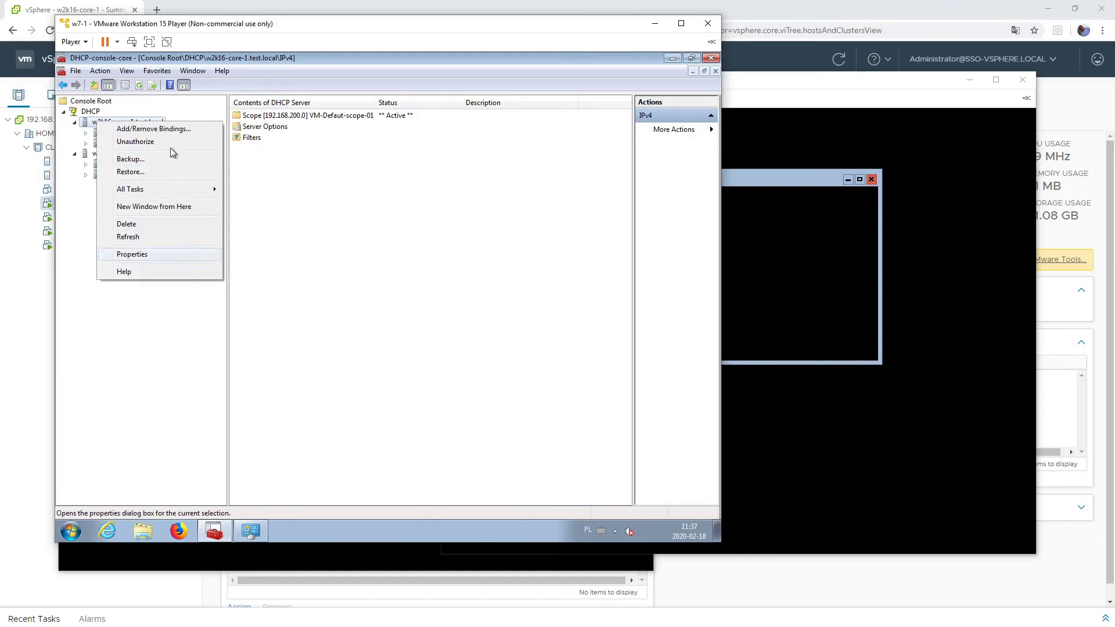
pyautogui.click(158, 347)
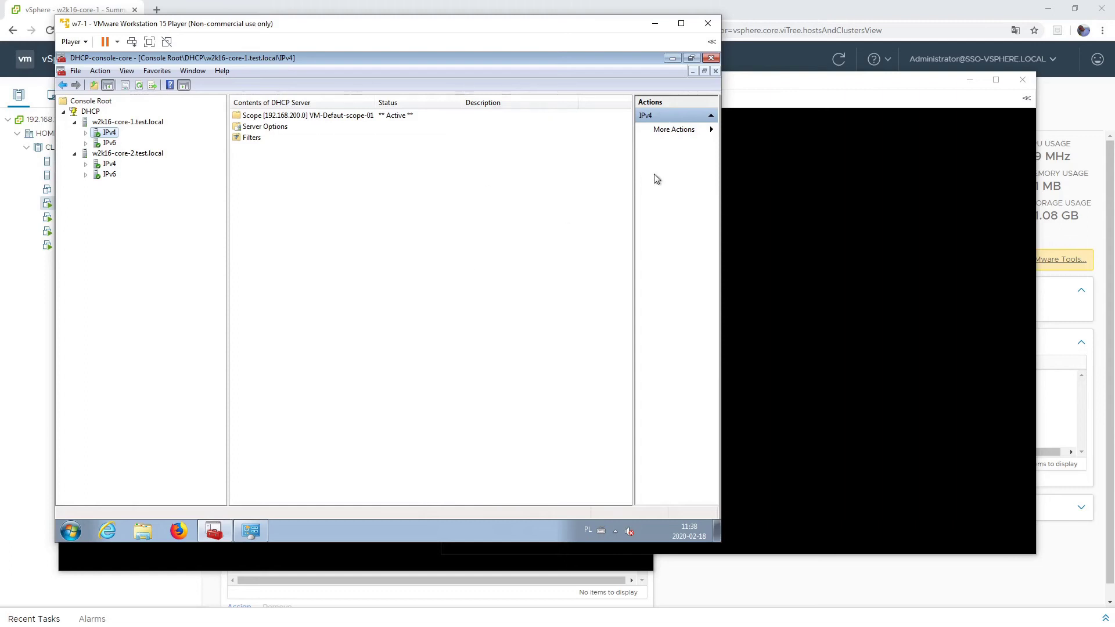
# - Sign in to w2k16-core-1 with the administrator password, retrying after a wrong entry
pyautogui.click(655, 26)
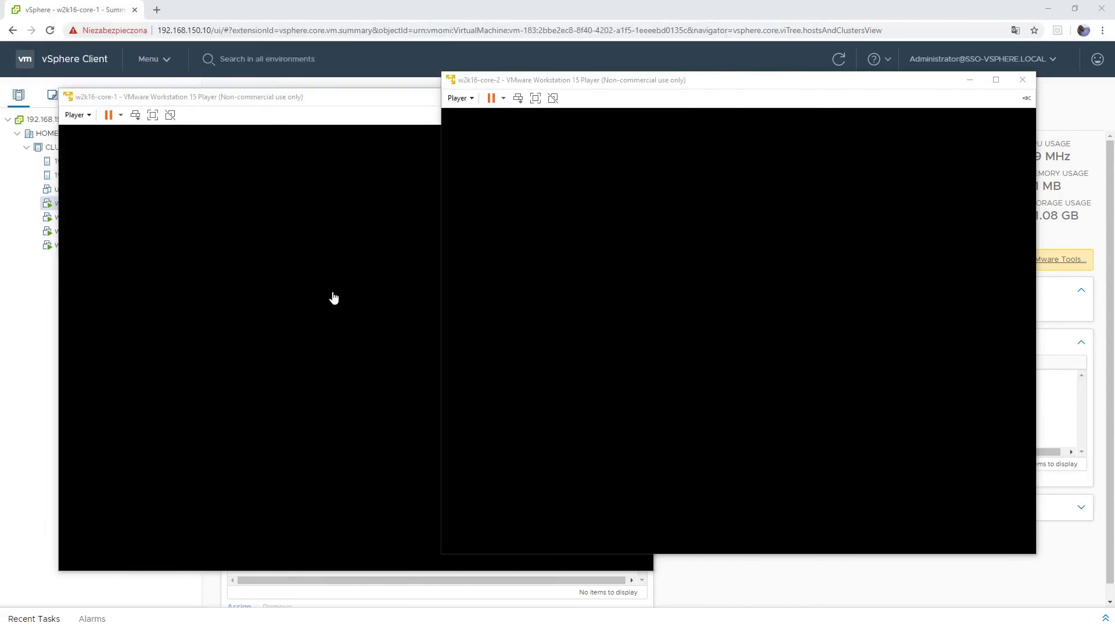
pyautogui.click(214, 98)
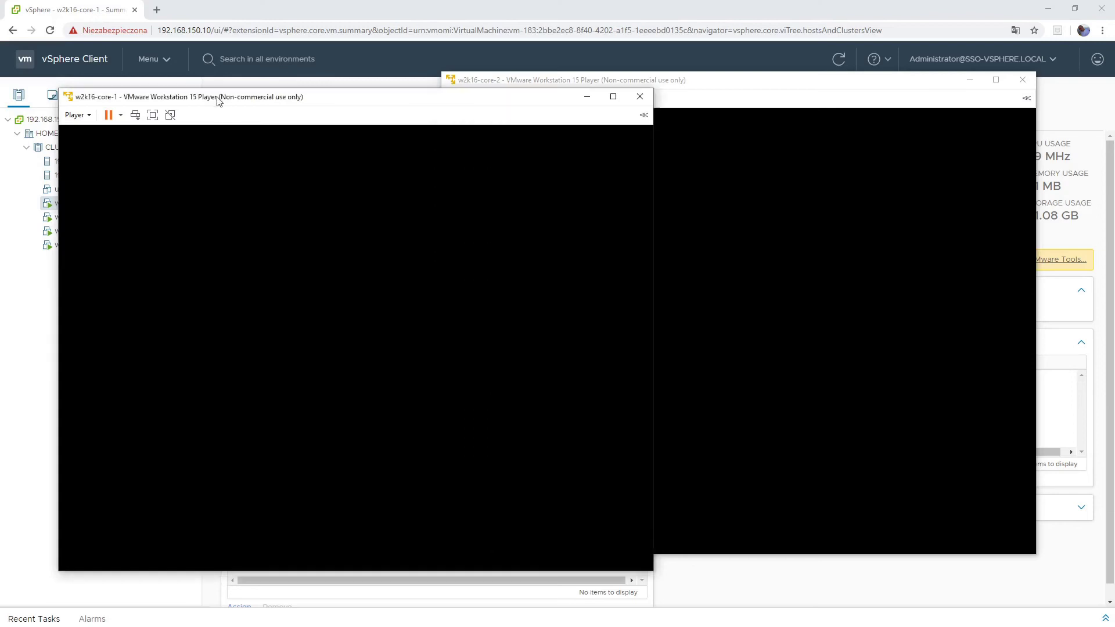
pyautogui.click(136, 115)
pyautogui.write('*************')
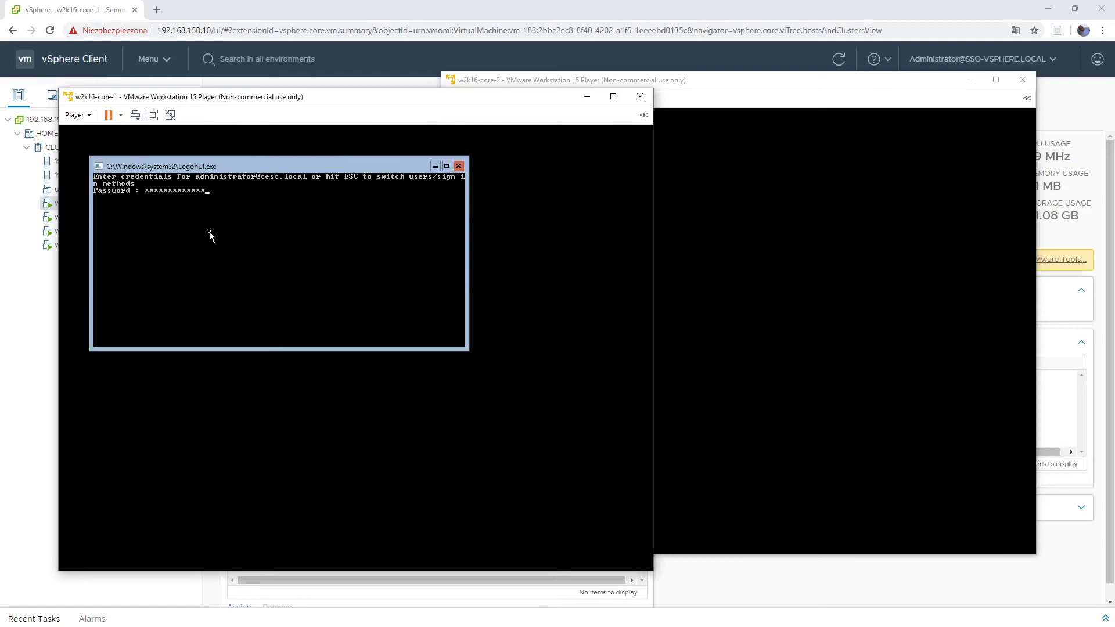
pyautogui.press('Return')
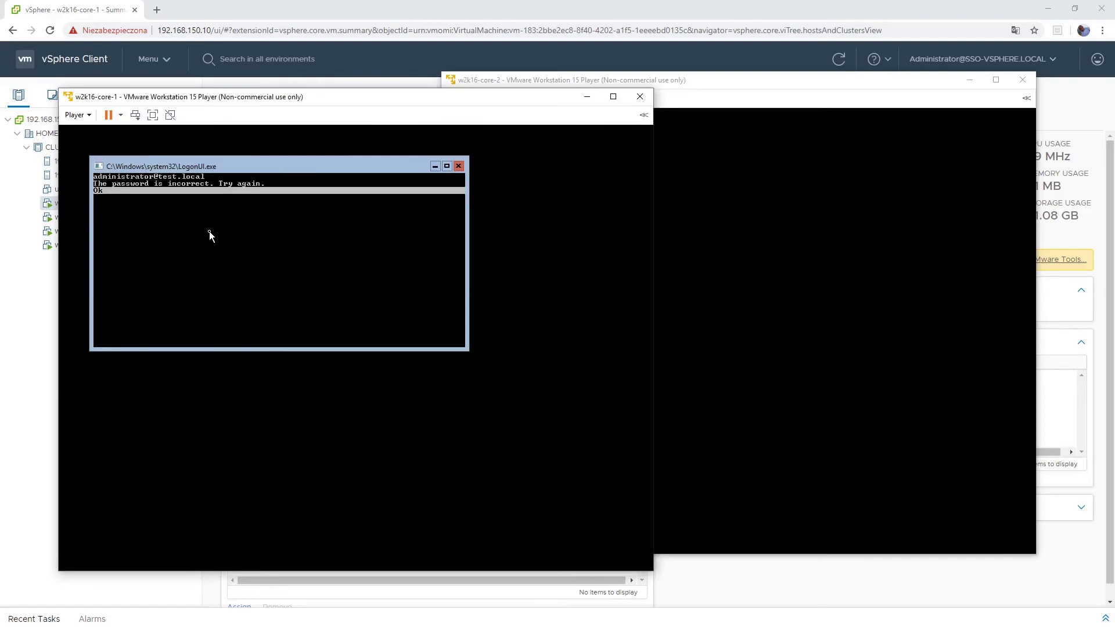
pyautogui.press('Return')
pyautogui.write('*************')
pyautogui.press('Return')
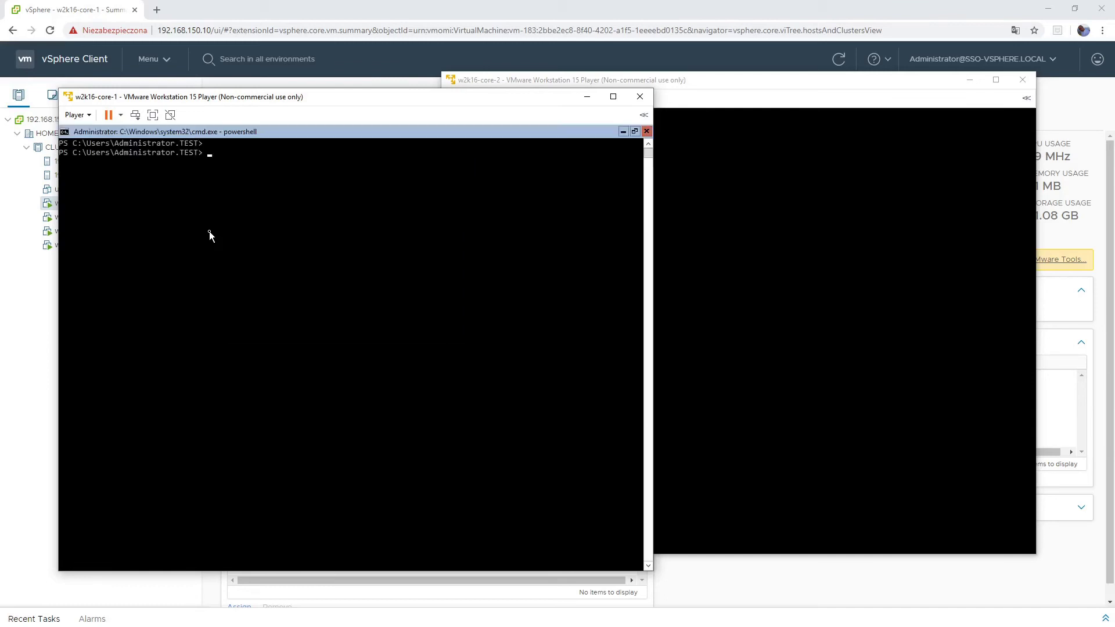
# - List the DHCP cmdlets with Get-Command *DHCP*
pyautogui.write('get-co')
pyautogui.write('*DHCP*')
pyautogui.press('Return')
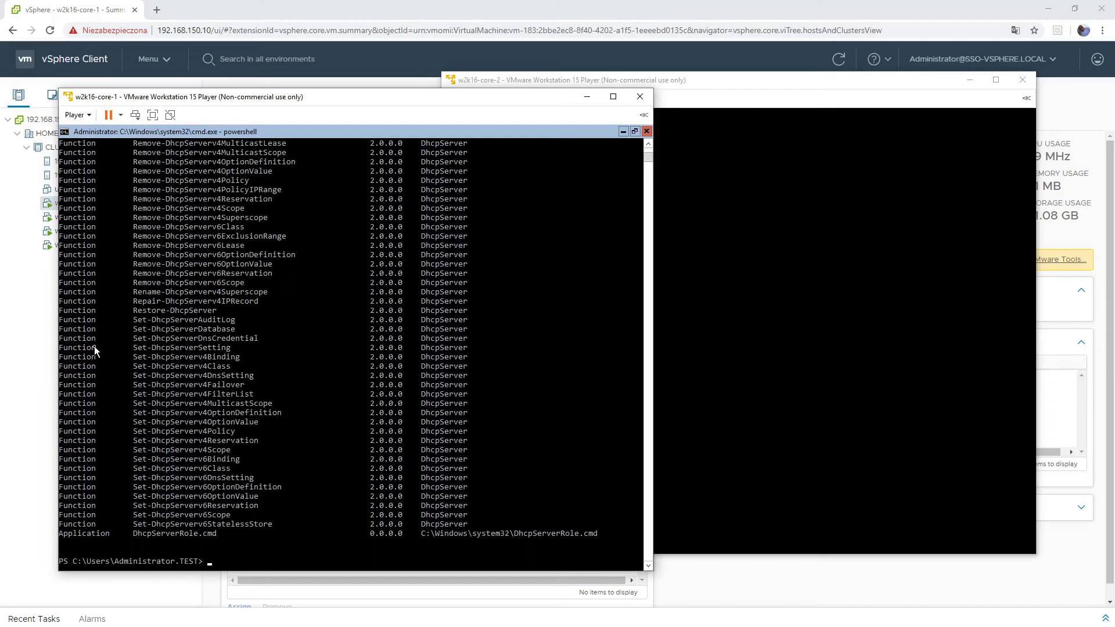
# - Run Get-DhcpServerv4Scope to show scope 192.168.200.0 active with range 220–230 and 1-hour lease
pyautogui.write('get-dhcpserv')
pyautogui.press('Tab')
pyautogui.press('BackSpace')
pyautogui.press('BackSpace')
pyautogui.press('BackSpace')
pyautogui.press('BackSpace')
pyautogui.press('BackSpace')
pyautogui.press('BackSpace')
pyautogui.press('BackSpace')
pyautogui.press('BackSpace')
pyautogui.write('V4S')
pyautogui.press('Tab')
pyautogui.press('Return')
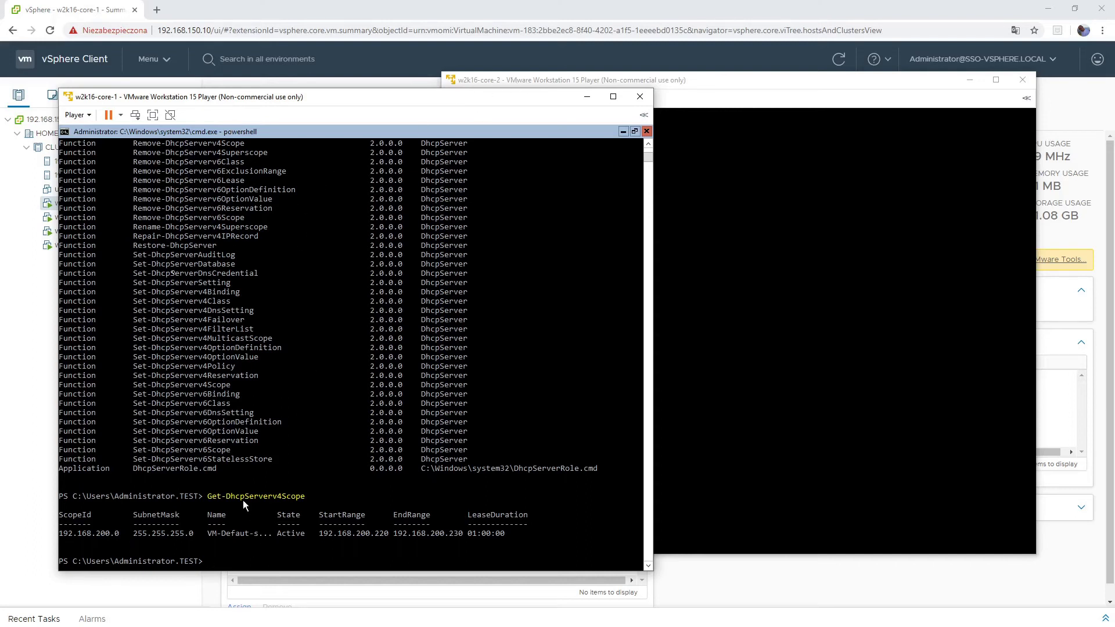
pyautogui.scroll(20, 244, 314)
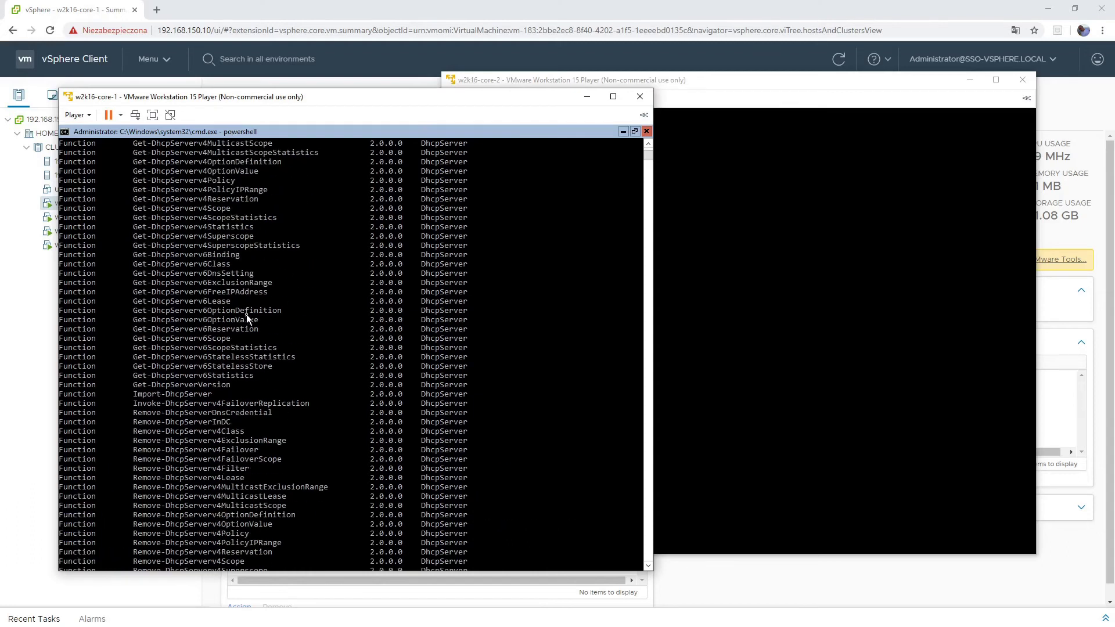
pyautogui.scroll(4, 248, 319)
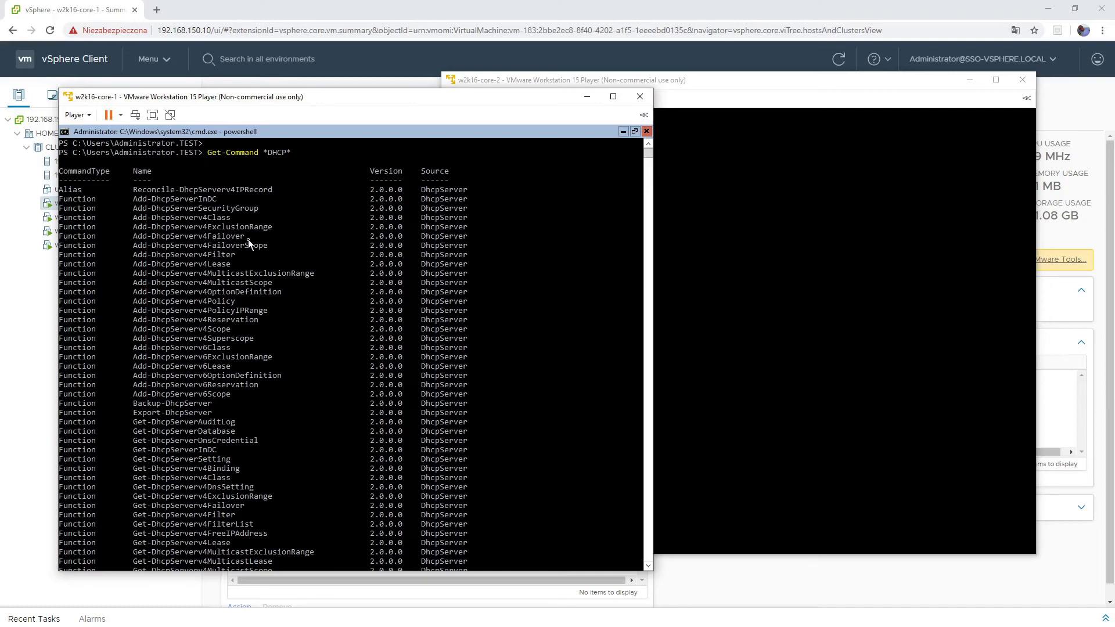
pyautogui.scroll(-16, 539, 339)
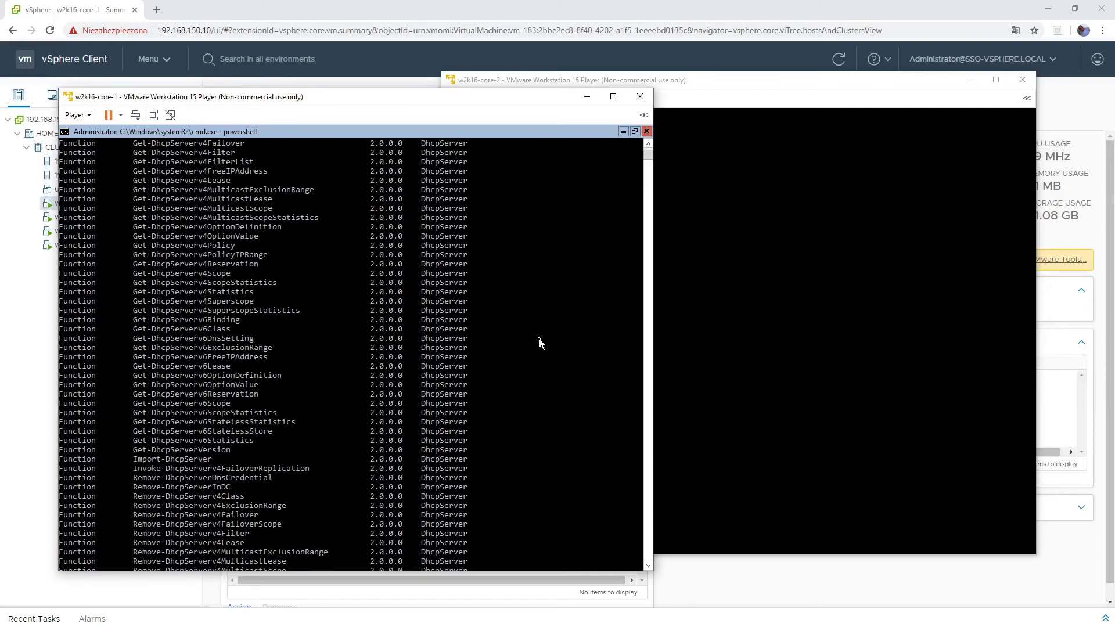
pyautogui.scroll(-20, 538, 343)
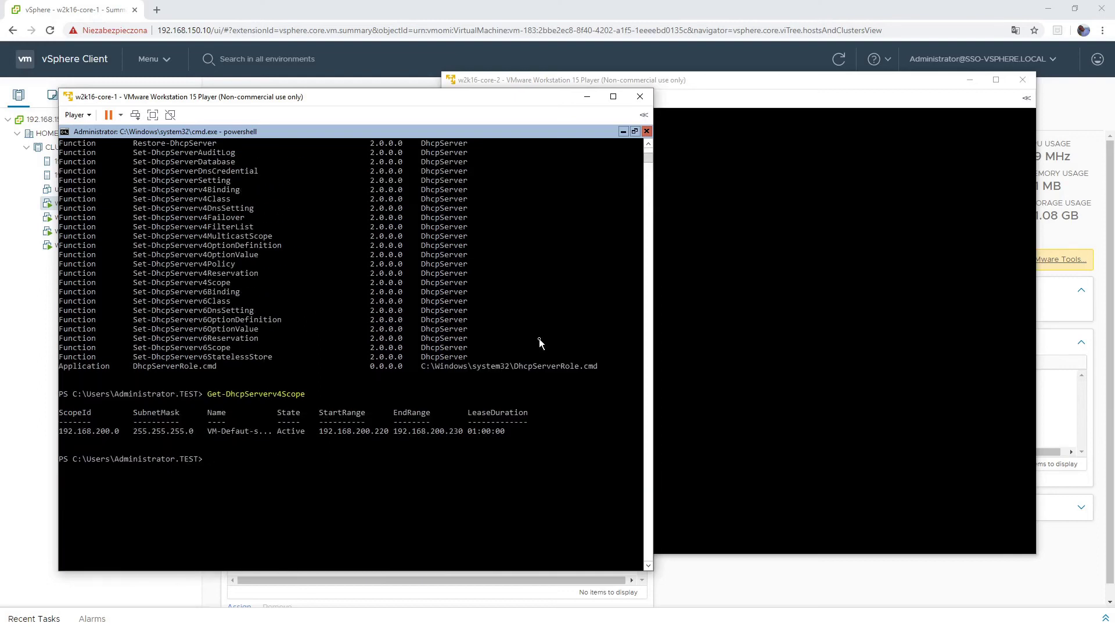
# - Start Add-DhcpServerv4Failover with -Name "fo-core-1-2" and -PartnerServer "w2k16-core-2"
pyautogui.write('add-dhcpserverv4f')
pyautogui.press('Tab')
pyautogui.write('-c')
pyautogui.press('Tab')
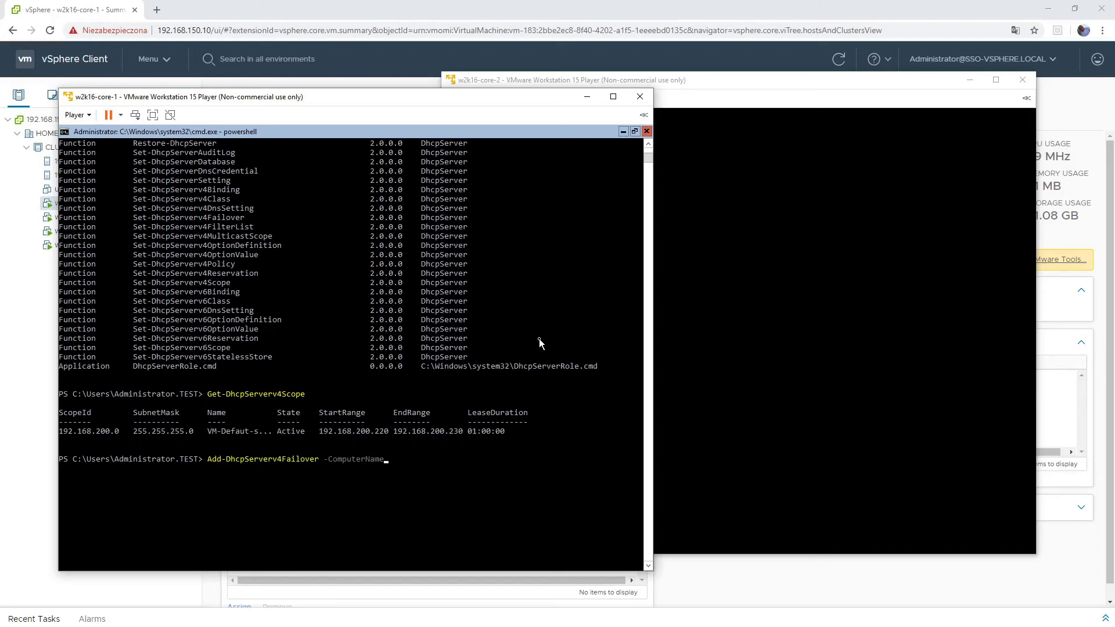
pyautogui.press('BackSpace')
pyautogui.press('BackSpace')
pyautogui.press('BackSpace')
pyautogui.press('BackSpace')
pyautogui.press('BackSpace')
pyautogui.press('BackSpace')
pyautogui.press('BackSpace')
pyautogui.press('BackSpace')
pyautogui.press('BackSpace')
pyautogui.press('BackSpace')
pyautogui.press('BackSpace')
pyautogui.press('Tab')
pyautogui.press('Tab')
pyautogui.write('"fo-core-1"-2')
pyautogui.press('End')
pyautogui.write('-PartnerServer "w2k16-core-2')
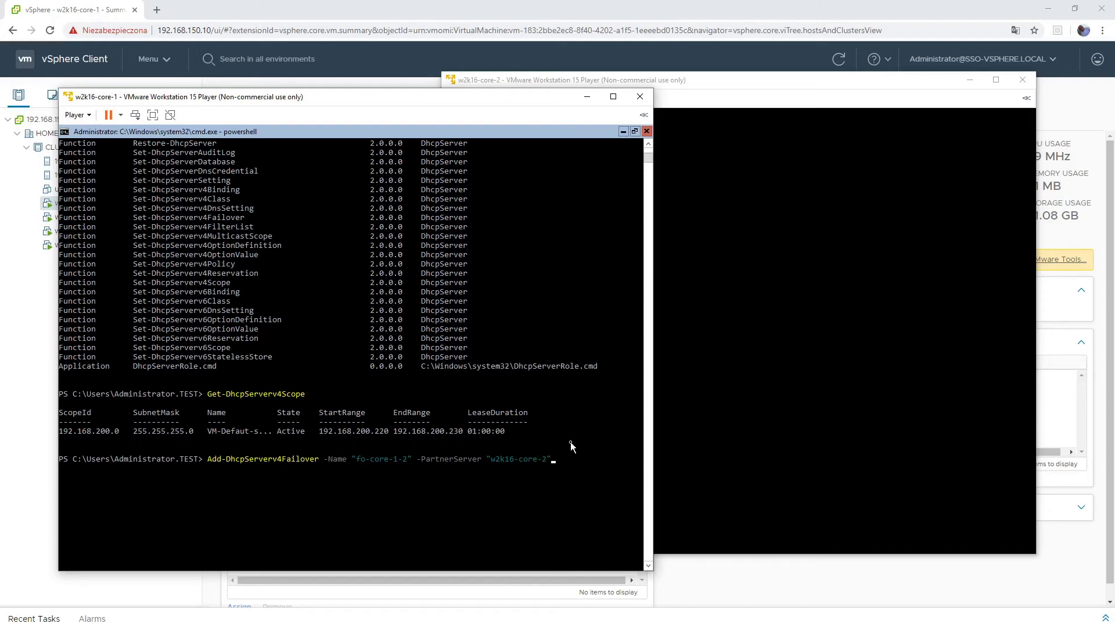
# - Add -ScopeId 192.168.200.0 and -MaxClientLeadTime 00:10:00 to the failover command
pyautogui.write('-ScopeId')
pyautogui.write('1921')
pyautogui.write('168.200')
pyautogui.write('.0')
pyautogui.write(' -MaxClientLeadTime')
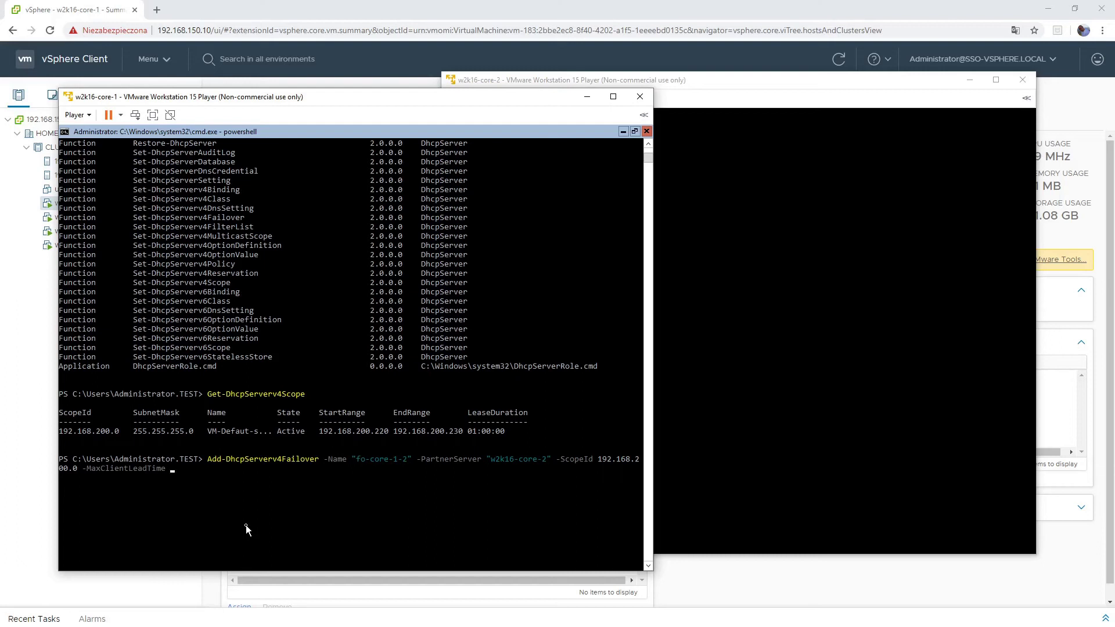
pyautogui.write('01')
pyautogui.press('BackSpace')
pyautogui.press('BackSpace')
pyautogui.press('BackSpace')
pyautogui.press('BackSpace')
pyautogui.write(':10:00 -AutoStateTransition')
# - Add -StateSwitchInterval 01:00:00, then begin another trailing parameter
pyautogui.press('Tab')
pyautogui.press('BackSpace')
pyautogui.press('BackSpace')
pyautogui.press('BackSpace')
pyautogui.press('BackSpace')
pyautogui.press('BackSpace')
pyautogui.press('BackSpace')
pyautogui.press('BackSpace')
pyautogui.press('BackSpace')
pyautogui.press('BackSpace')
pyautogui.press('BackSpace')
pyautogui.press('BackSpace')
pyautogui.press('BackSpace')
pyautogui.press('BackSpace')
pyautogui.press('BackSpace')
pyautogui.press('BackSpace')
pyautogui.press('BackSpace')
pyautogui.press('BackSpace')
pyautogui.press('BackSpace')
pyautogui.press('BackSpace')
pyautogui.write('F')
pyautogui.press('BackSpace')
pyautogui.write('St')
pyautogui.press('Tab')
pyautogui.write('01')
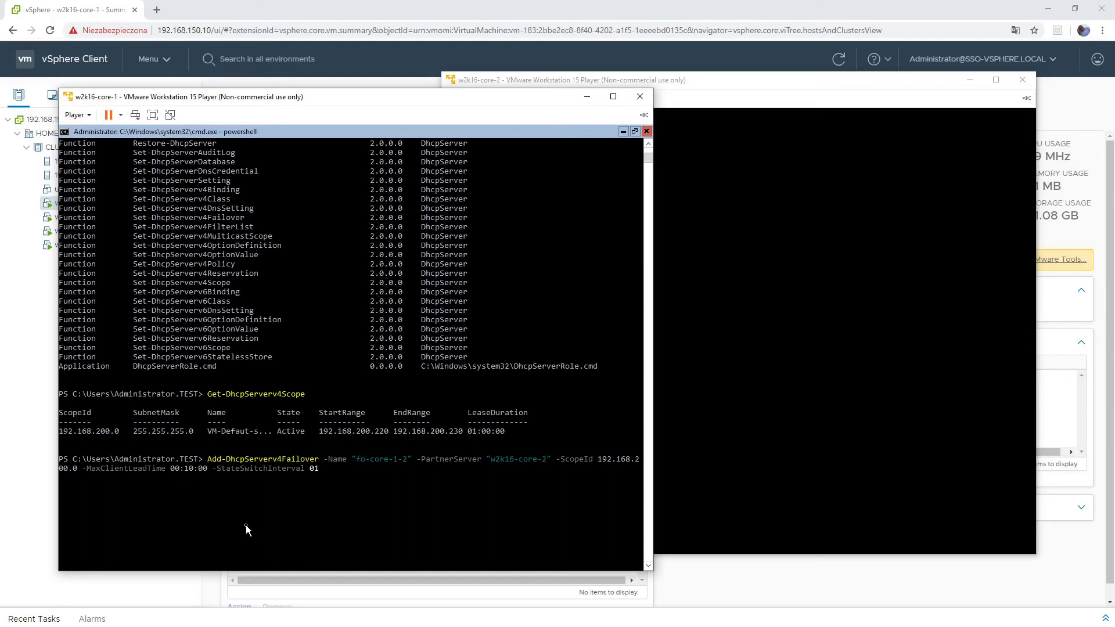
pyautogui.write(':00:00')
pyautogui.write(' -Force')
pyautogui.press('BackSpace')
pyautogui.press('BackSpace')
pyautogui.press('BackSpace')
pyautogui.press('BackSpace')
pyautogui.write('AutoStateTransition')
pyautogui.press('BackSpace')
pyautogui.press('BackSpace')
pyautogui.press('BackSpace')
pyautogui.press('BackSpace')
pyautogui.press('BackSpace')
pyautogui.press('BackSpace')
pyautogui.press('BackSpace')
pyautogui.press('BackSpace')
pyautogui.press('BackSpace')
pyautogui.press('BackSpace')
pyautogui.press('BackSpace')
pyautogui.press('BackSpace')
pyautogui.press('BackSpace')
pyautogui.press('BackSpace')
pyautogui.press('BackSpace')
pyautogui.press('BackSpace')
pyautogui.press('BackSpace')
pyautogui.press('BackSpace')
pyautogui.press('BackSpace')
pyautogui.write('Sh')
pyautogui.press('Tab')
# - Make the trailing parameter -LoadBalancePercent 50 and run the Add-DhcpServerv4Failover command
pyautogui.press('Tab')
pyautogui.press('Tab')
pyautogui.press('BackSpace')
pyautogui.press('BackSpace')
pyautogui.press('BackSpace')
pyautogui.press('BackSpace')
pyautogui.press('BackSpace')
pyautogui.press('BackSpace')
pyautogui.press('BackSpace')
pyautogui.press('BackSpace')
pyautogui.press('BackSpace')
pyautogui.press('BackSpace')
pyautogui.press('BackSpace')
pyautogui.press('BackSpace')
pyautogui.press('BackSpace')
pyautogui.press('BackSpace')
pyautogui.write('Mod')
pyautogui.press('BackSpace')
pyautogui.press('BackSpace')
pyautogui.press('Tab')
pyautogui.press('BackSpace')
pyautogui.press('BackSpace')
pyautogui.press('BackSpace')
pyautogui.press('BackSpace')
pyautogui.press('BackSpace')
pyautogui.press('BackSpace')
pyautogui.press('BackSpace')
pyautogui.press('BackSpace')
pyautogui.press('BackSpace')
pyautogui.press('BackSpace')
pyautogui.press('BackSpace')
pyautogui.press('BackSpace')
pyautogui.press('BackSpace')
pyautogui.press('BackSpace')
pyautogui.press('BackSpace')
pyautogui.press('BackSpace')
pyautogui.press('Tab')
pyautogui.press('Tab')
pyautogui.press('Tab')
pyautogui.press('Tab')
pyautogui.press('Tab')
pyautogui.press('Tab')
pyautogui.press('Tab')
pyautogui.press('Tab')
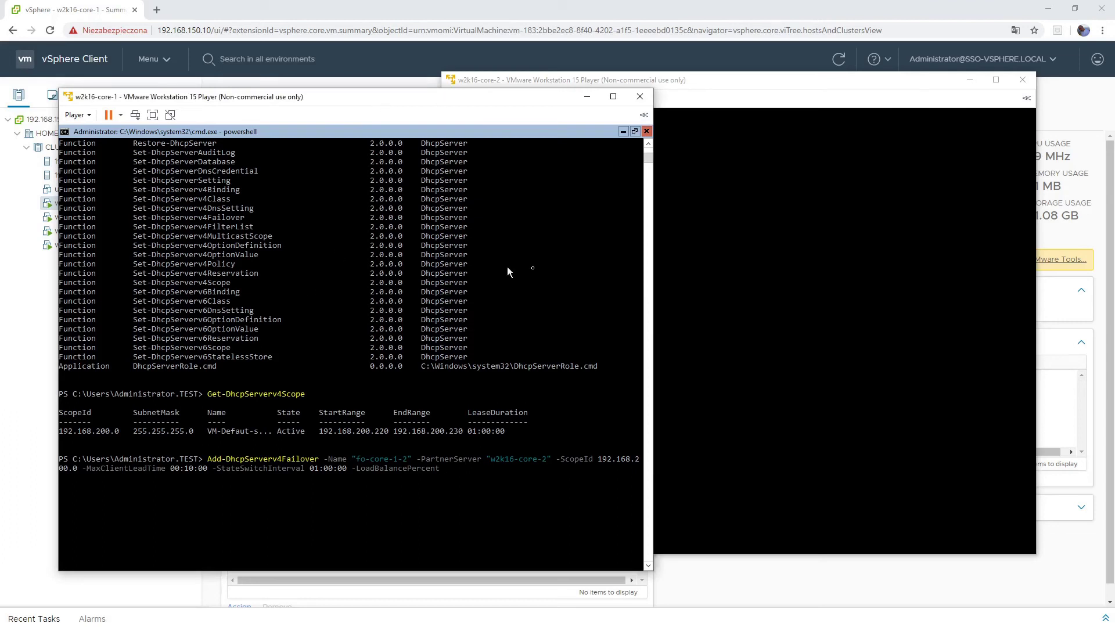
pyautogui.write('50')
pyautogui.press('Return')
# - Sign in to w2k16-core-2 with the administrator password
pyautogui.click(695, 85)
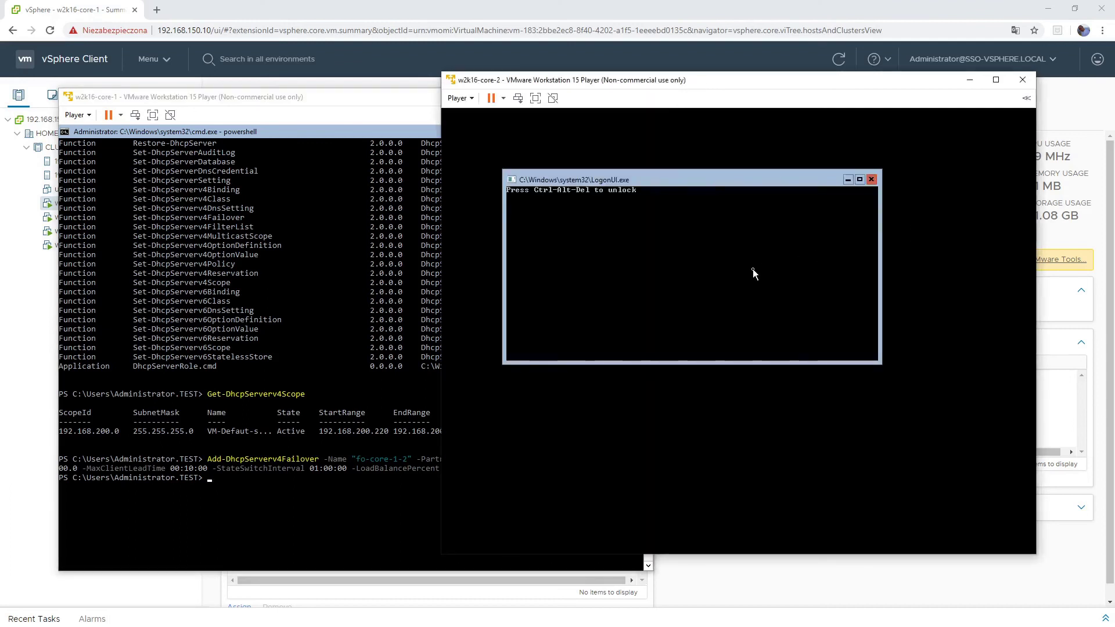
pyautogui.click(518, 98)
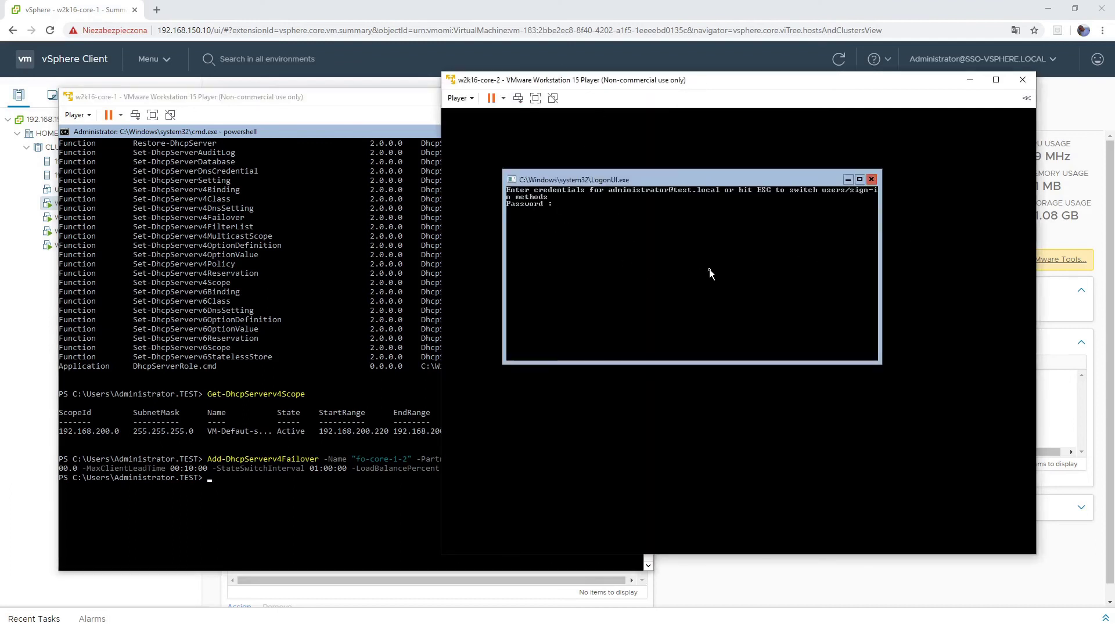
pyautogui.write('************')
pyautogui.press('Return')
# - Run Get-DhcpServerv4Failover showing fo-core-1-2 LoadBalance 50 percent, Normal, then switch to w7-1
pyautogui.press('Return')
pyautogui.press('Return')
pyautogui.press('Return')
pyautogui.press('Return')
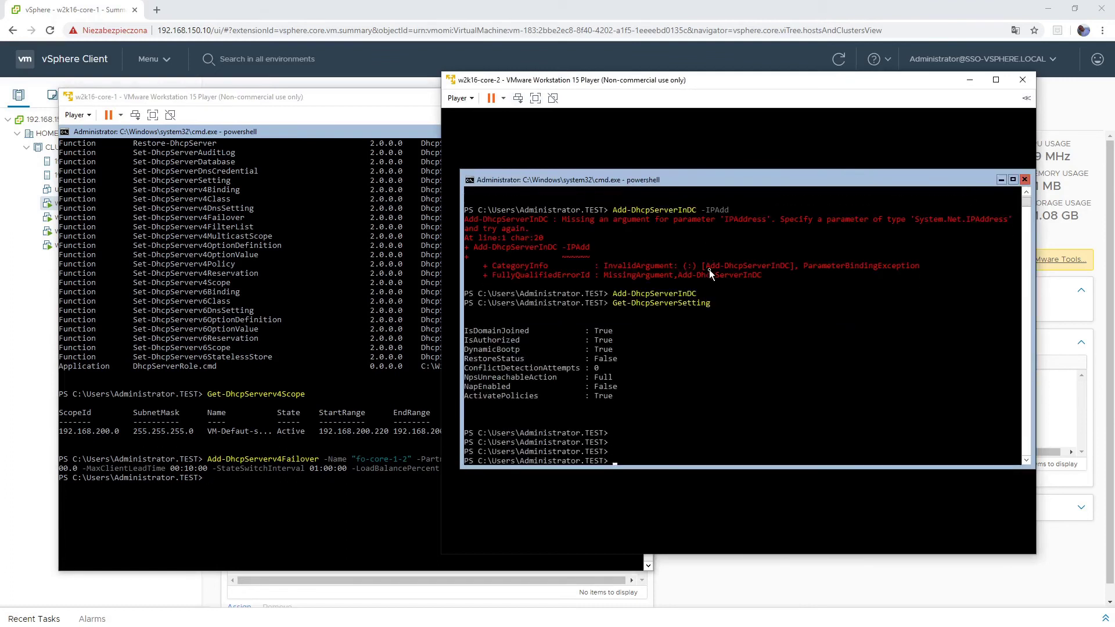
pyautogui.write('cls')
pyautogui.press('Return')
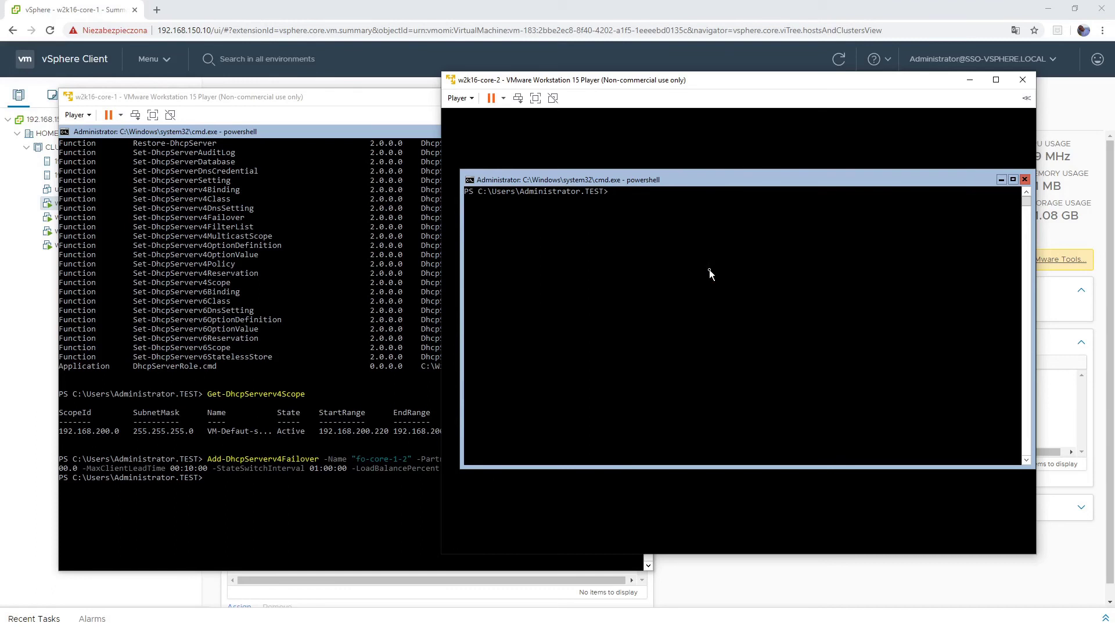
pyautogui.write('get-dhcpserverv4f')
pyautogui.press('Tab')
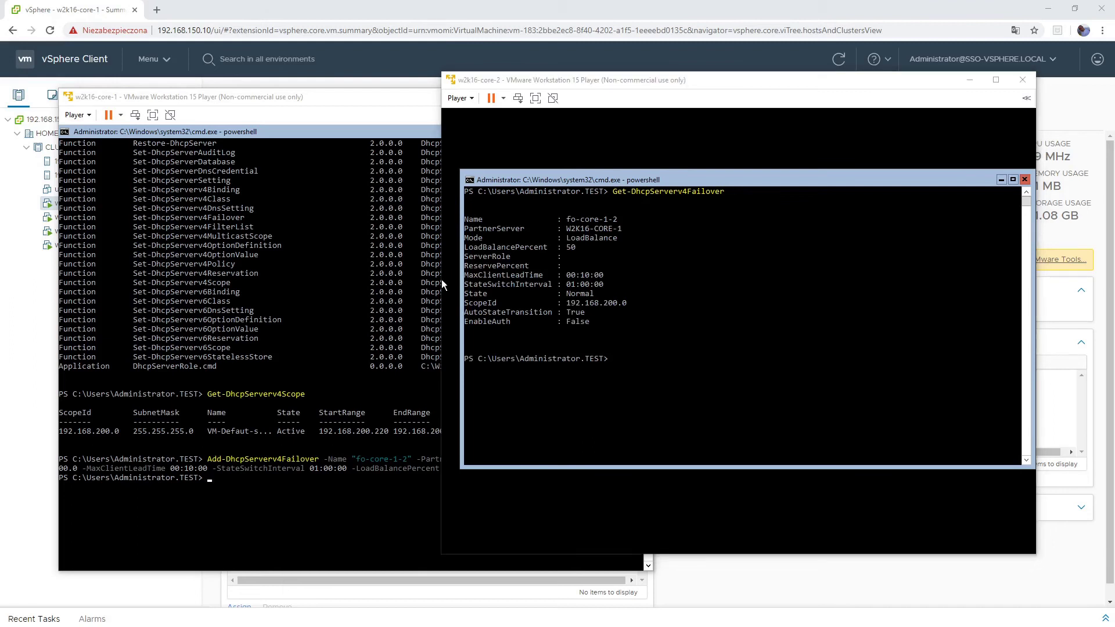
pyautogui.hotkey('alt', 'Tab')
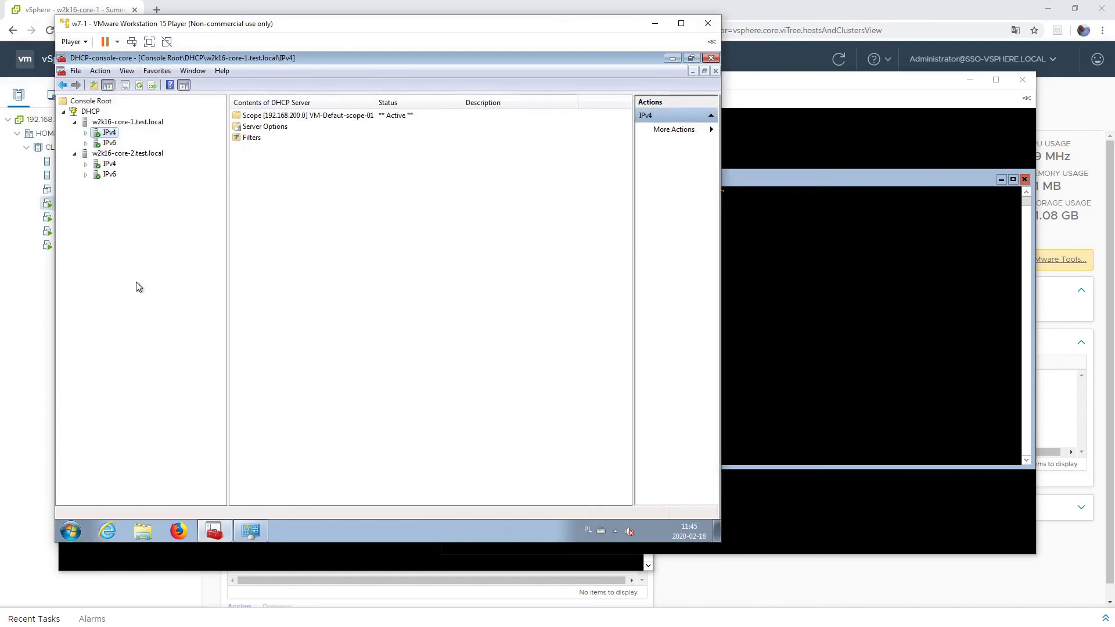
# - Expand w2k16-core-2's IPv4 node to confirm scope 192.168.200.0 is listed, then return to core-2
pyautogui.rightClick(91, 114)
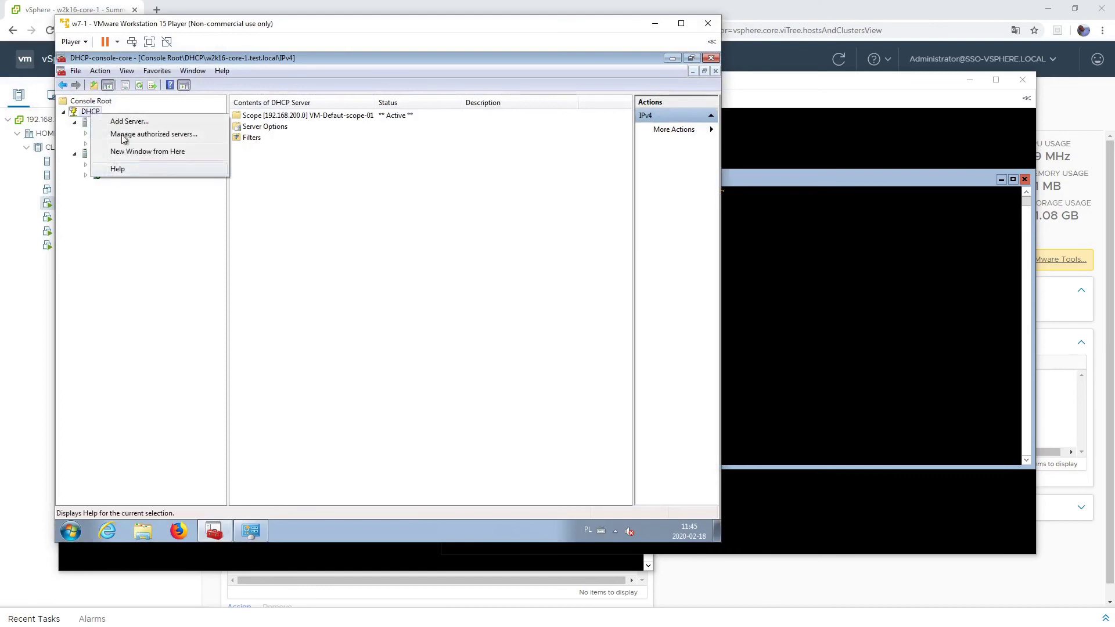
pyautogui.click(140, 87)
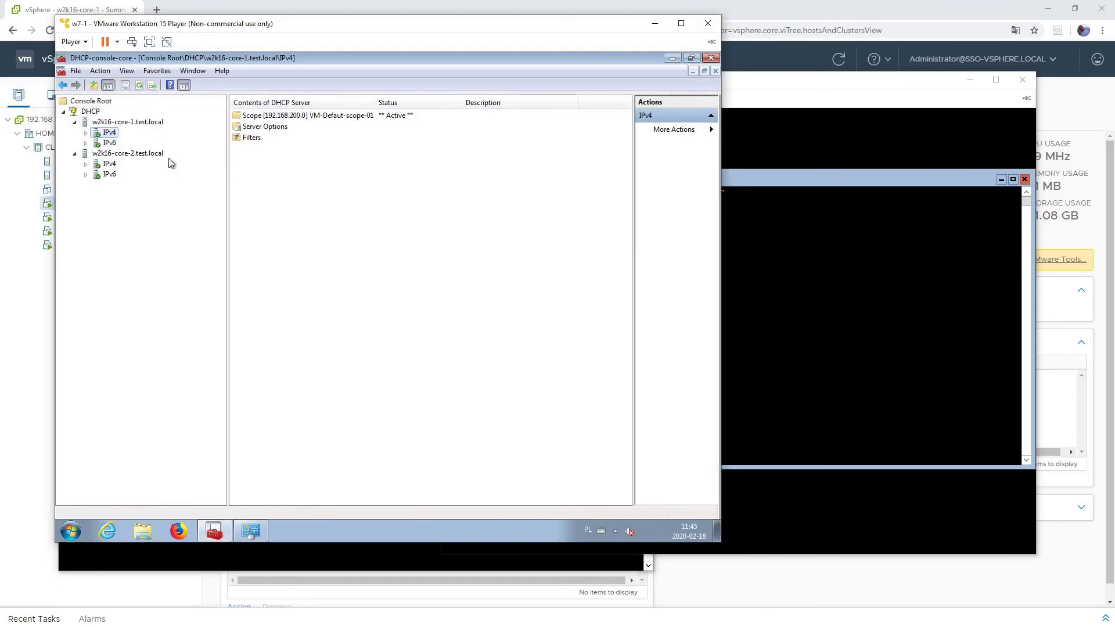
pyautogui.click(86, 164)
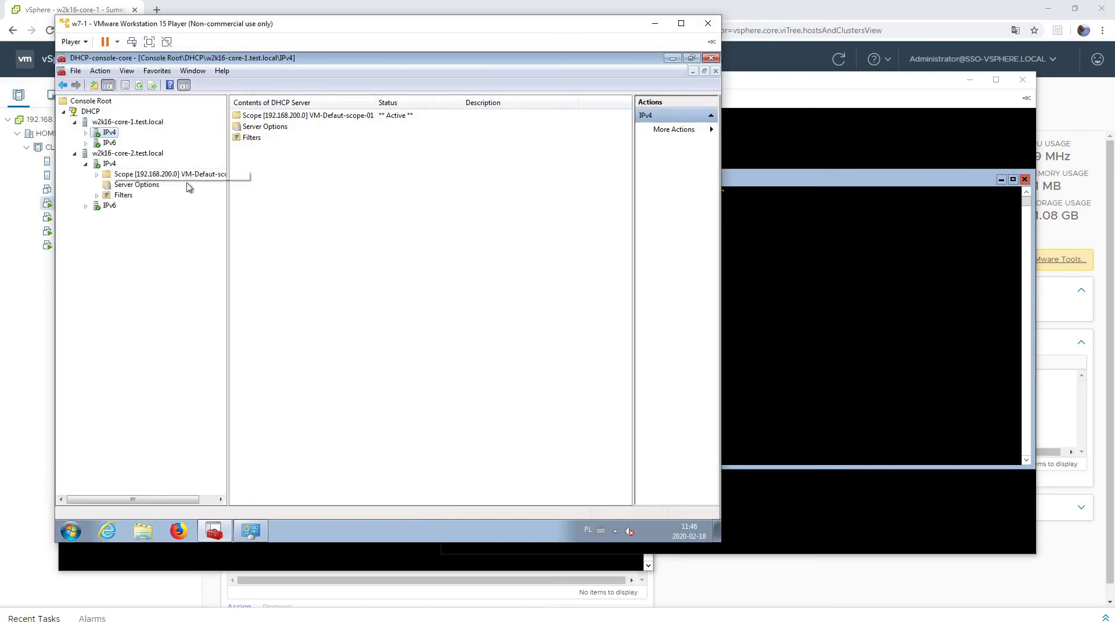
pyautogui.rightClick(122, 177)
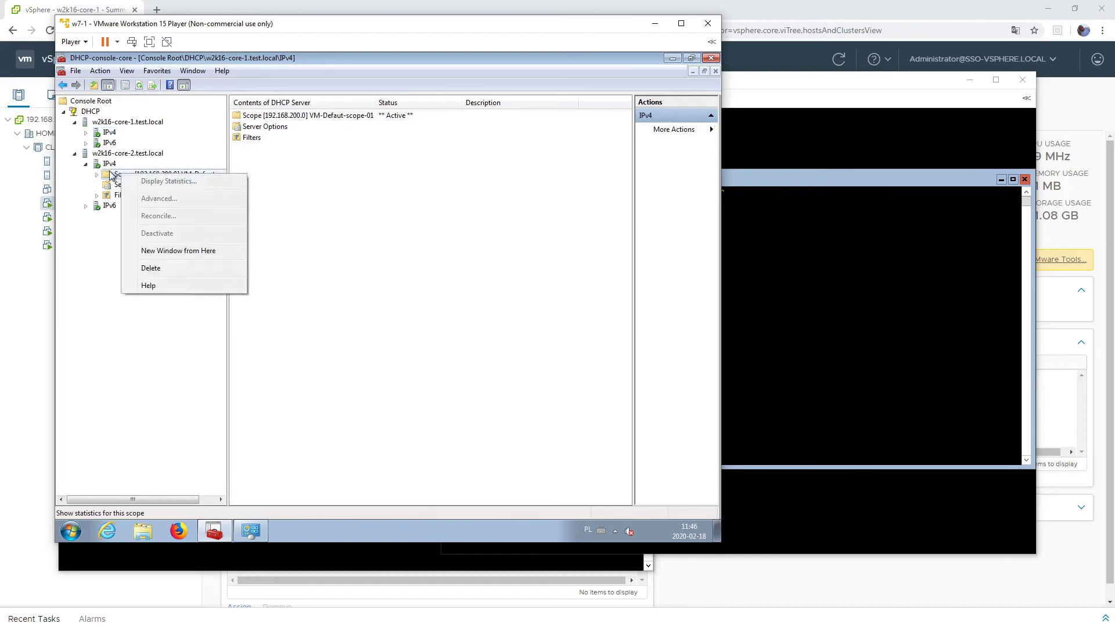
pyautogui.rightClick(109, 165)
pyautogui.rightClick(109, 165)
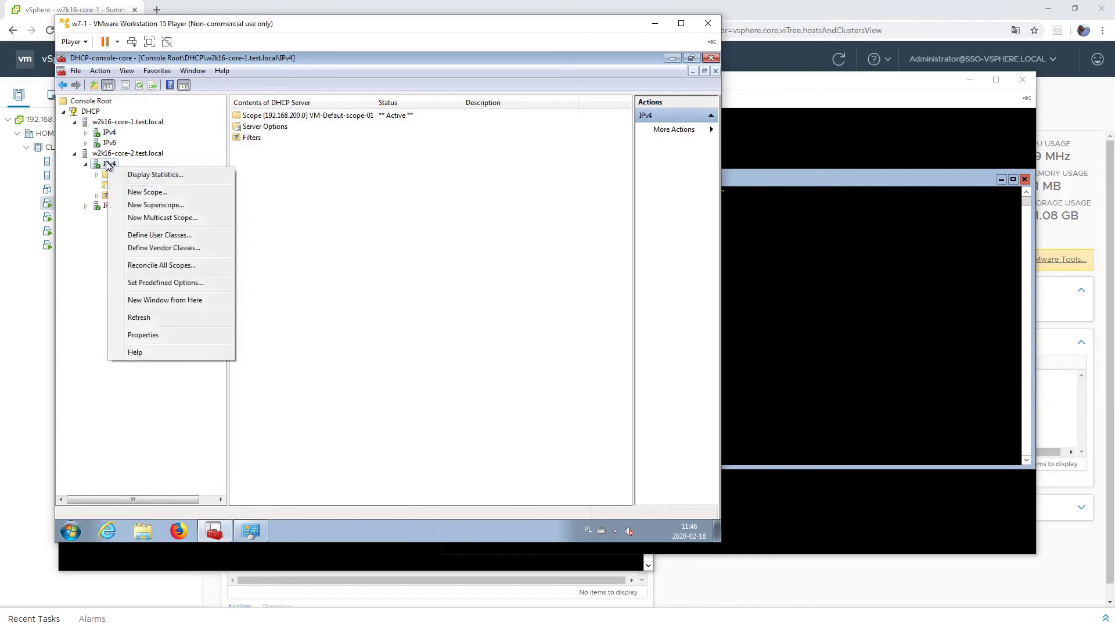
pyautogui.press('Escape')
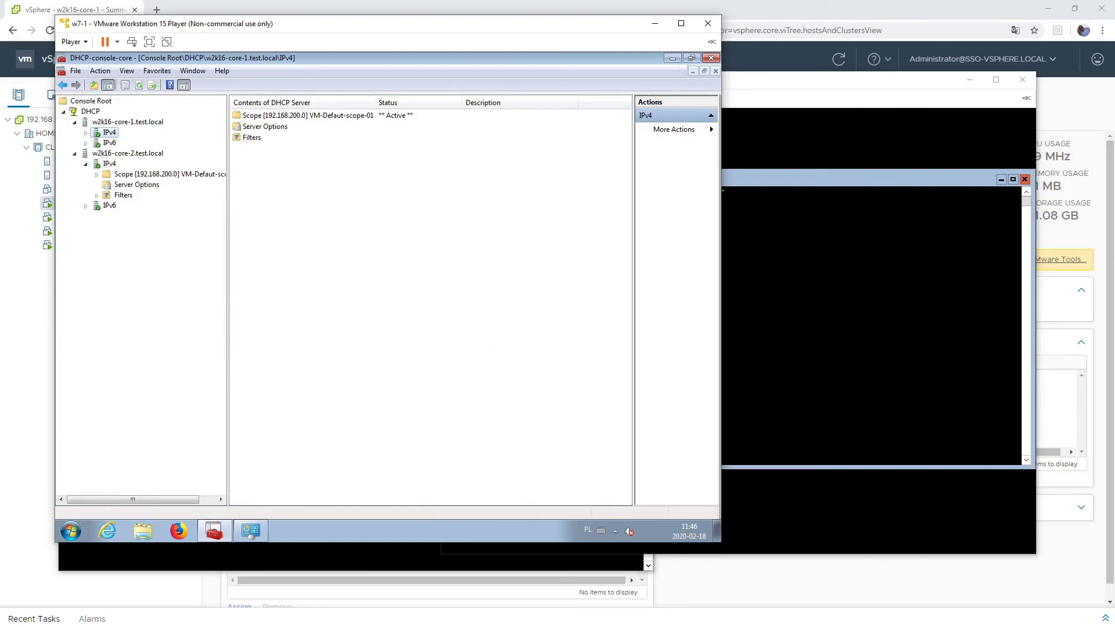
pyautogui.click(810, 218)
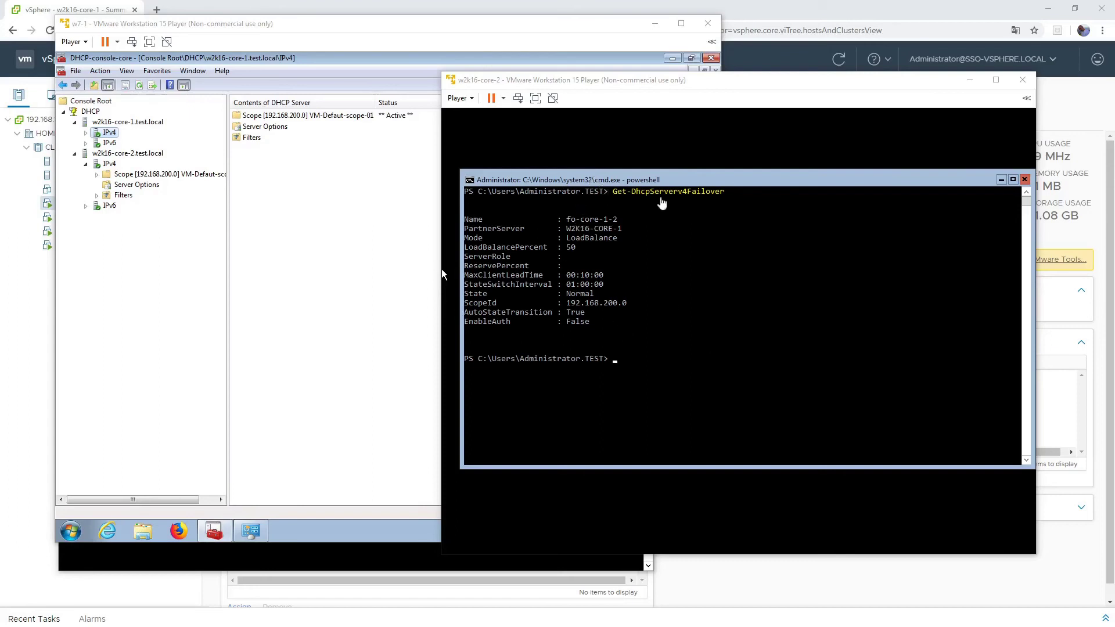
# - On core-2, change to C:\Windows\System32\dhcp and list its files
pyautogui.click(613, 183)
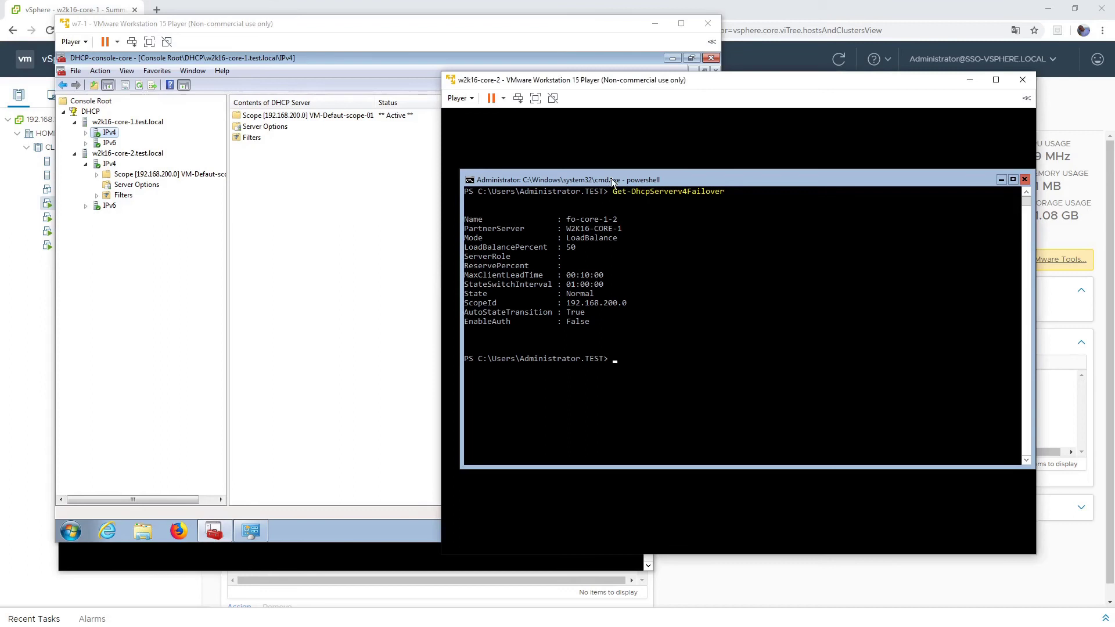
pyautogui.write('cd c:\\')
pyautogui.press('BackSpace')
pyautogui.press('BackSpace')
pyautogui.press('BackSpace')
pyautogui.press('BackSpace')
pyautogui.press('BackSpace')
pyautogui.press('BackSpace')
pyautogui.write('cd \\')
pyautogui.press('Return')
pyautogui.write('cd wi')
pyautogui.press('Tab')
pyautogui.write('ssytem32')
pyautogui.press('BackSpace')
pyautogui.press('BackSpace')
pyautogui.press('BackSpace')
pyautogui.press('BackSpace')
pyautogui.press('BackSpace')
pyautogui.press('BackSpace')
pyautogui.write('ystem32')
pyautogui.press('Tab')
pyautogui.write('dhcp')
pyautogui.press('Return')
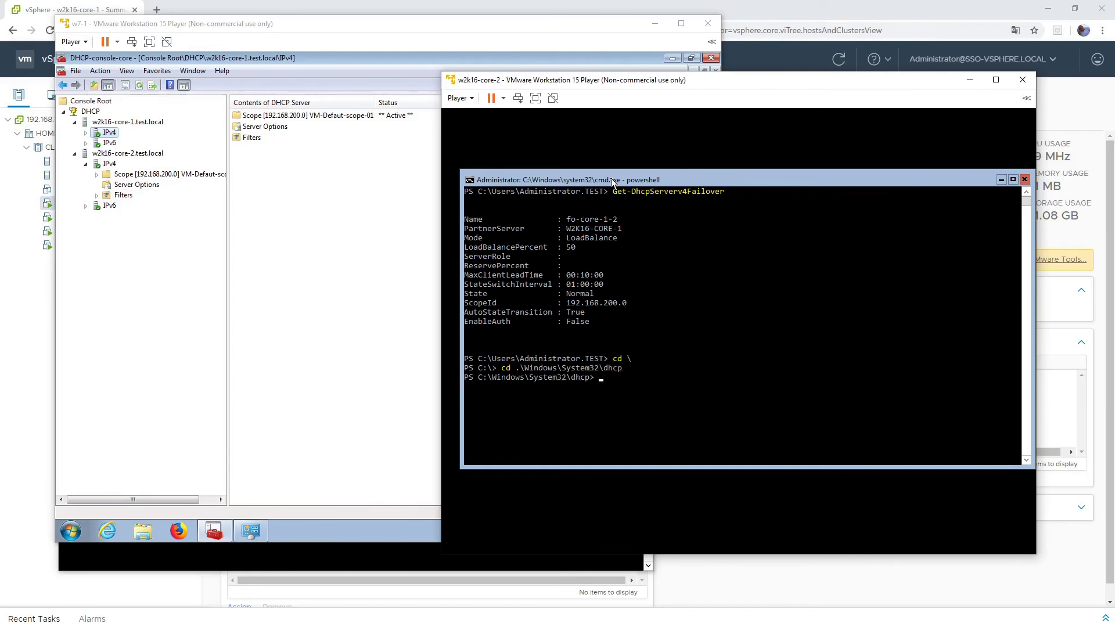
pyautogui.write('ls')
pyautogui.press('Return')
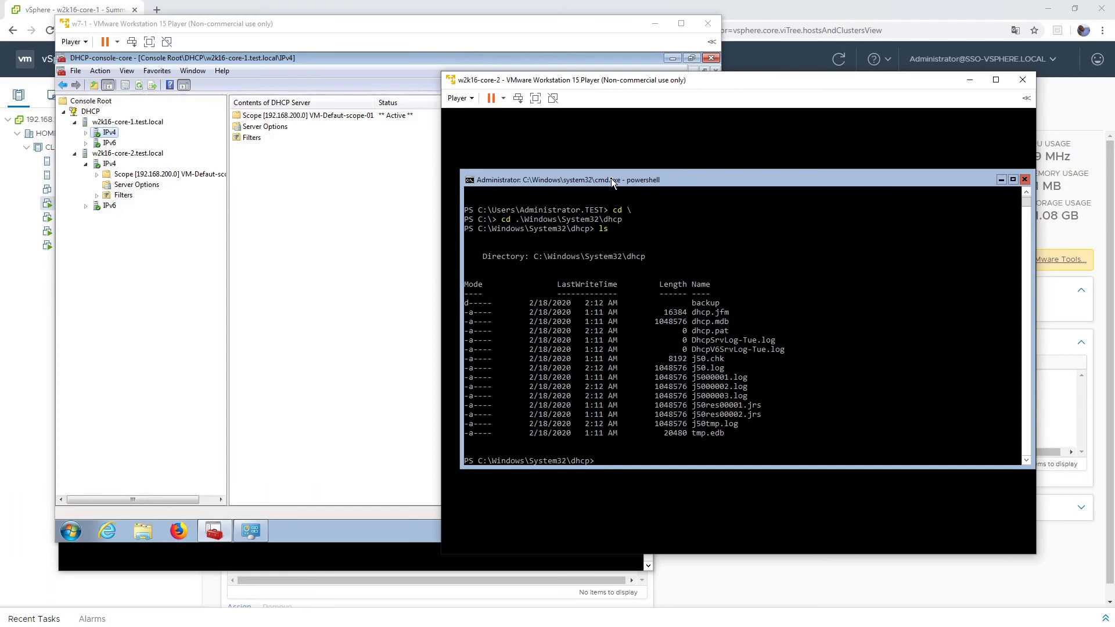
# - Print core-2's DhcpSrvLog file with Get-Content, then bring the core-1 console forward
pyautogui.write('more')
pyautogui.press('BackSpace')
pyautogui.press('BackSpace')
pyautogui.press('BackSpace')
pyautogui.press('BackSpace')
pyautogui.press('BackSpace')
pyautogui.write('get-cont')
pyautogui.press('Tab')
pyautogui.write('.\\d')
pyautogui.press('Tab')
pyautogui.press('Tab')
pyautogui.press('Tab')
pyautogui.press('Tab')
pyautogui.press('Return')
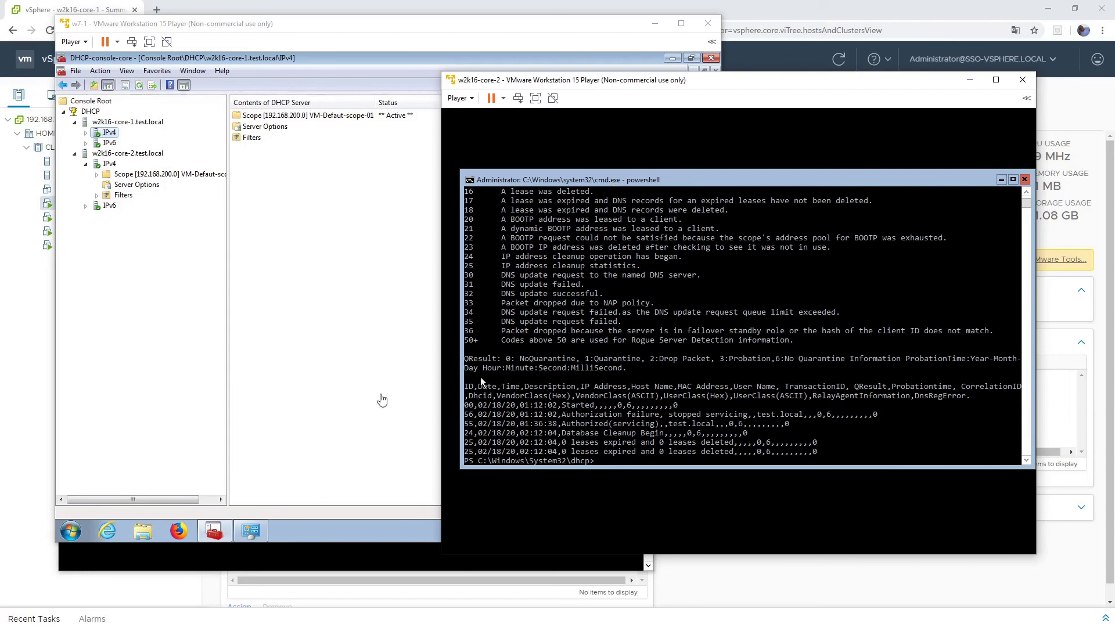
pyautogui.click(351, 564)
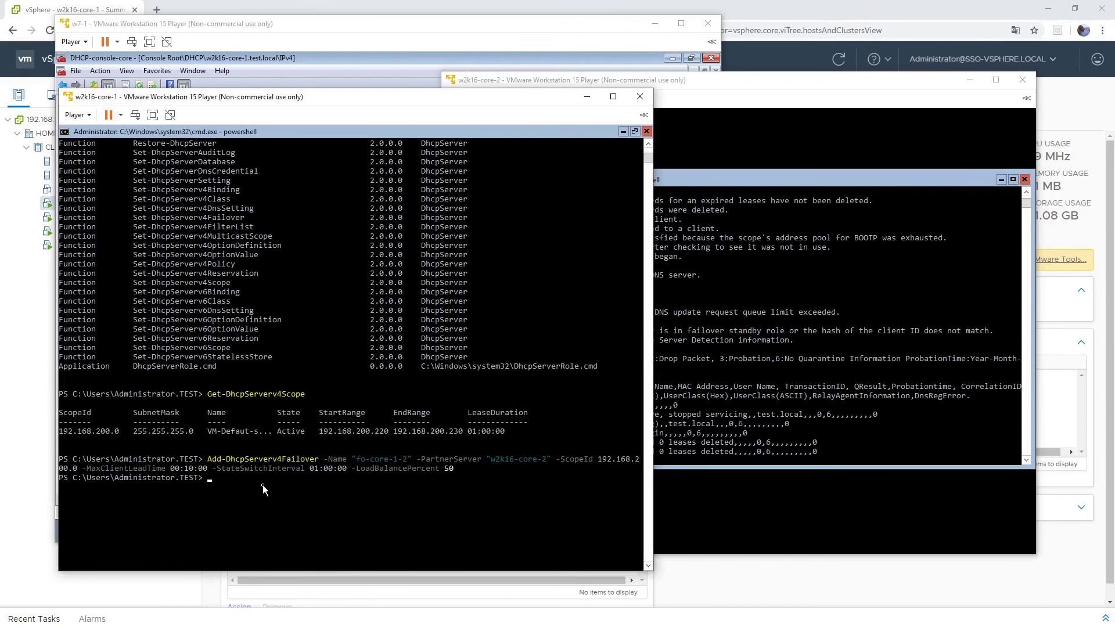
# - On core-1, open C:\Windows\System32\dhcp and print DhcpSrvLog-Tue.log, then return to w7-1
pyautogui.write('cd C:\\Windows\\Sys')
pyautogui.write('tem32\\dhcp\\')
pyautogui.press('Return')
pyautogui.write('Get-Command')
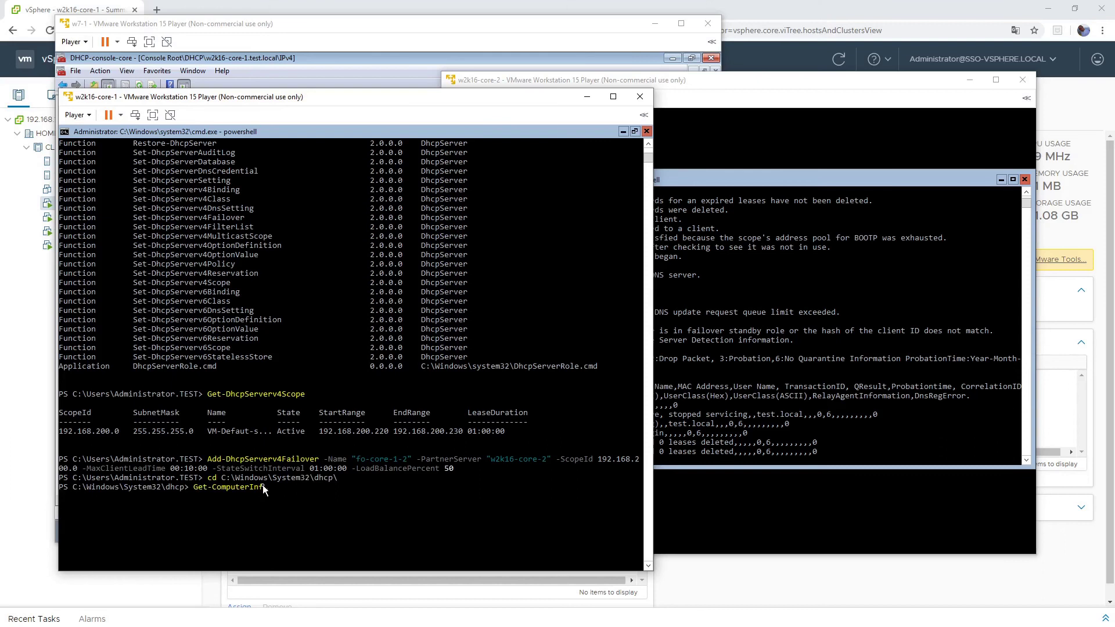
pyautogui.press('BackSpace')
pyautogui.press('BackSpace')
pyautogui.press('BackSpace')
pyautogui.press('BackSpace')
pyautogui.press('BackSpace')
pyautogui.press('BackSpace')
pyautogui.press('BackSpace')
pyautogui.press('BackSpace')
pyautogui.press('Tab')
pyautogui.press('Return')
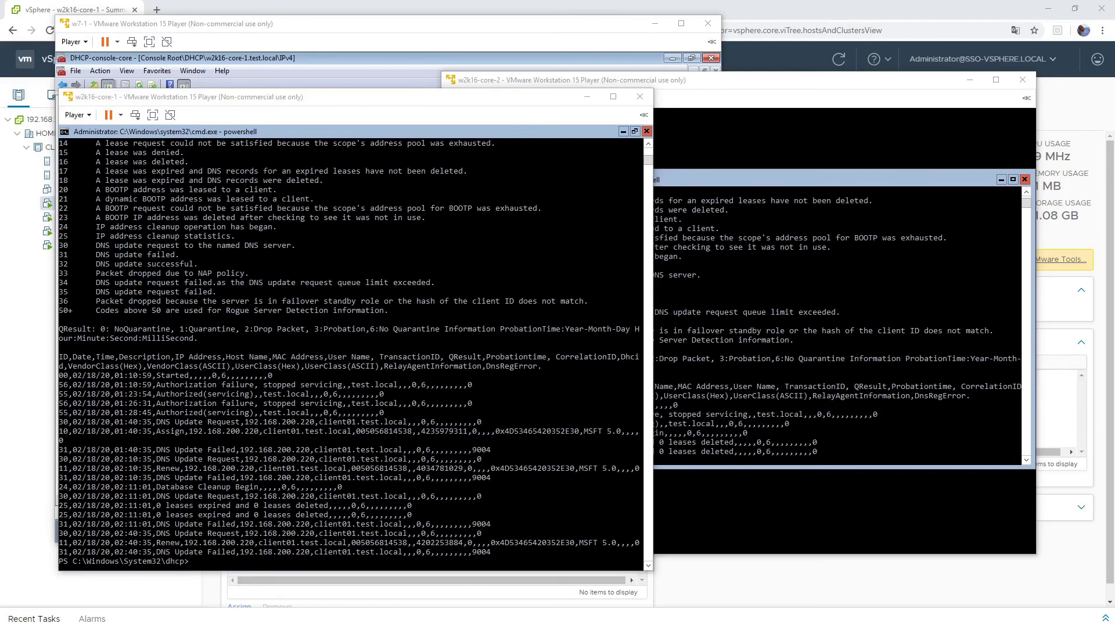
pyautogui.hotkey('alt', 'Tab')
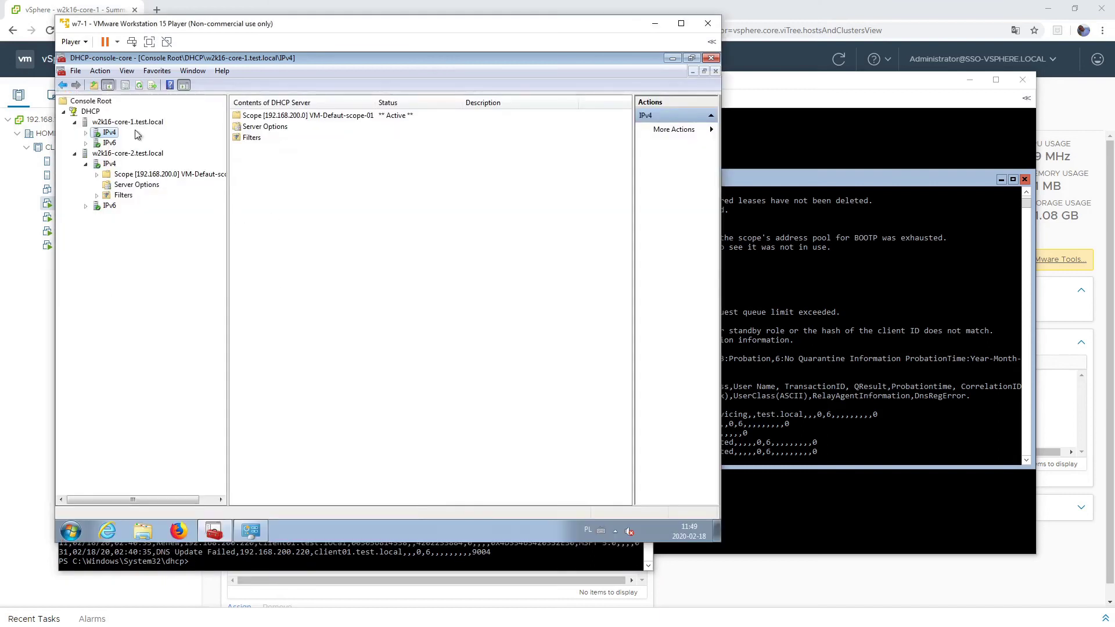
# - Open an administrator cmd on w7-1 and run ipconfig /release then ipconfig /renew
pyautogui.click(69, 533)
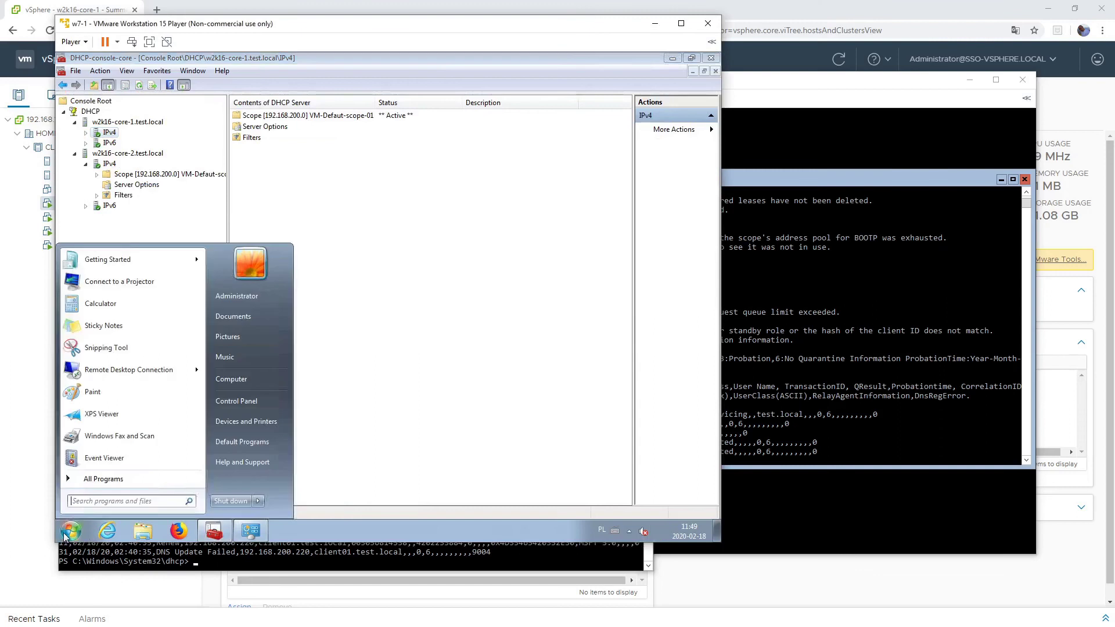
pyautogui.write('cmd')
pyautogui.press('Return')
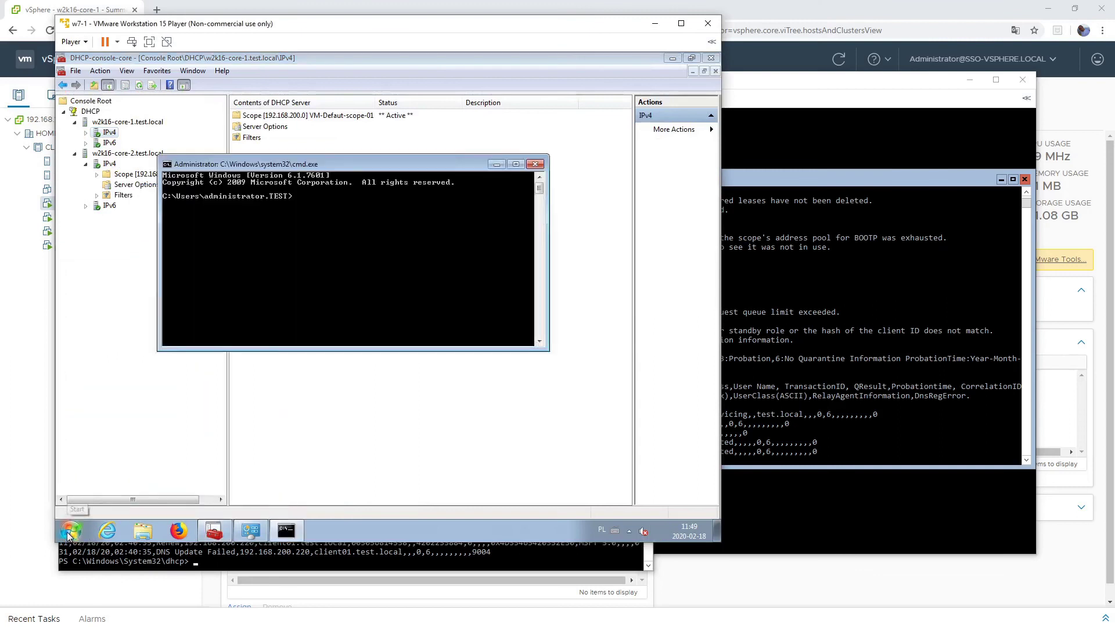
pyautogui.write('ipconfig /relo')
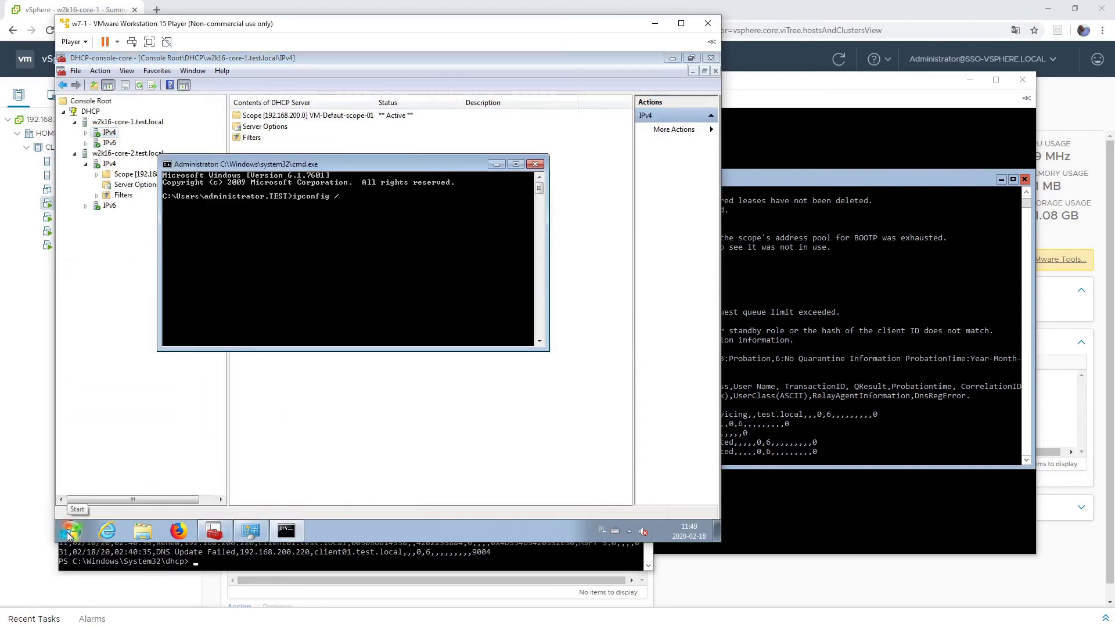
pyautogui.press('Return')
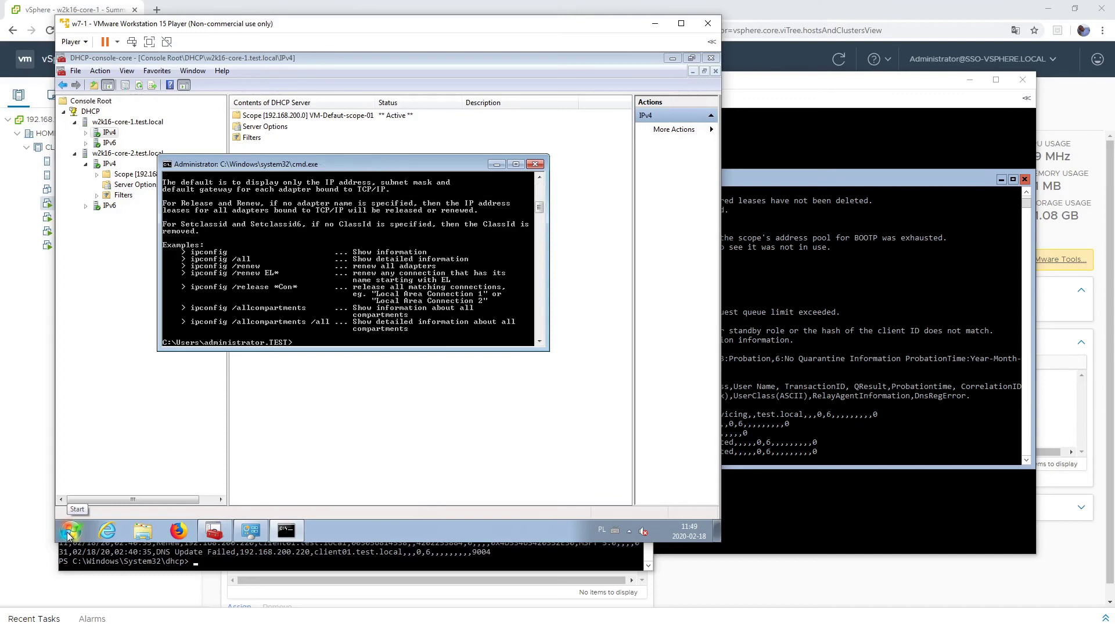
pyautogui.write('ipconfig /release')
pyautogui.press('Return')
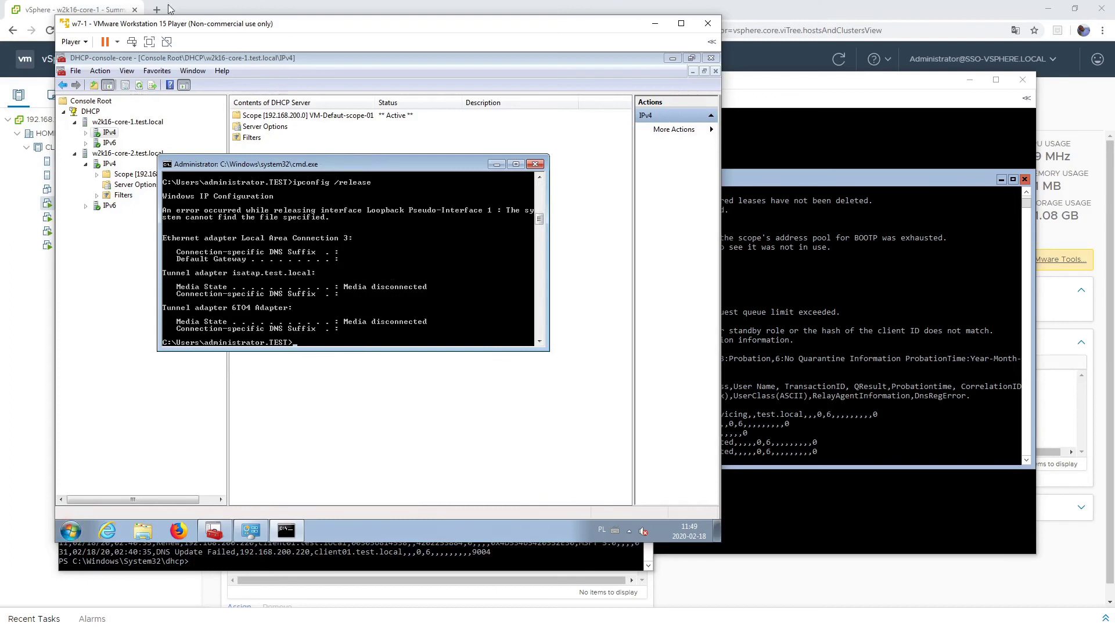
pyautogui.press('Up')
pyautogui.write('ew')
pyautogui.press('Return')
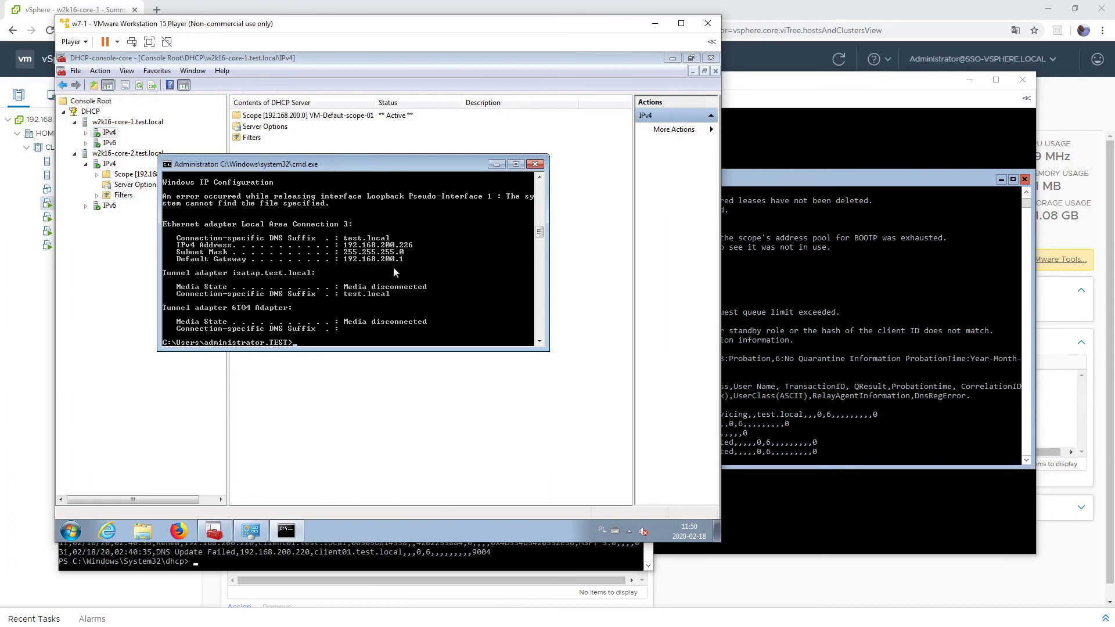
# - Reprint core-1's DHCP server log to see the new entries
pyautogui.click(456, 565)
pyautogui.press('Up')
pyautogui.press('Return')
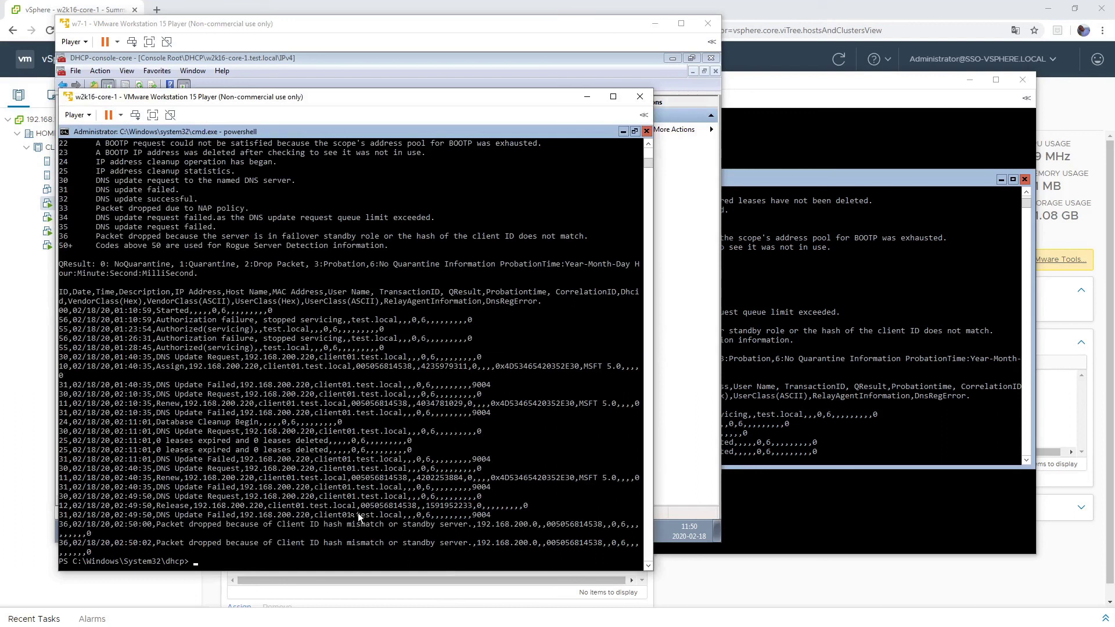
# - Reprint core-2's DHCP log and highlight the Assign line for 192.168.200.226
pyautogui.click(817, 439)
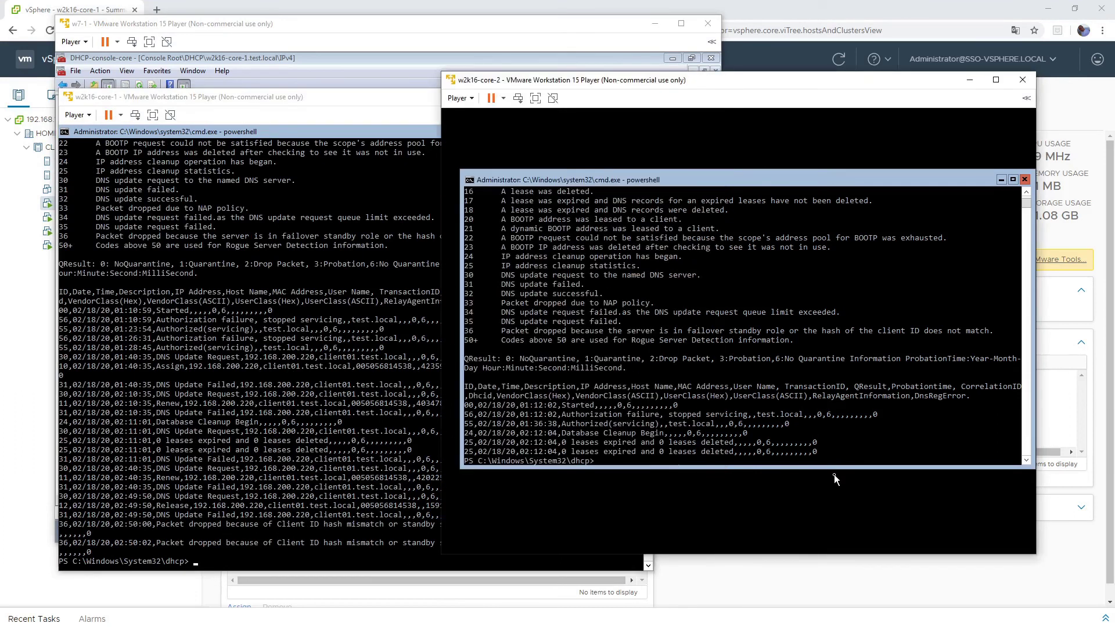
pyautogui.press('Up')
pyautogui.press('Return')
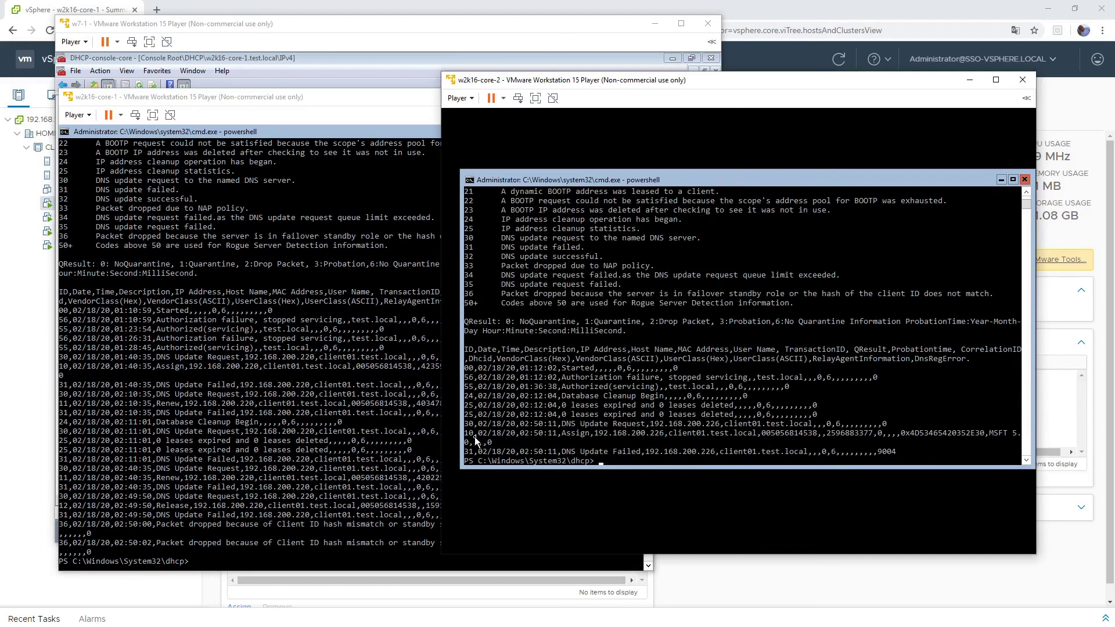
pyautogui.moveTo(465, 432); pyautogui.dragTo(518, 444)
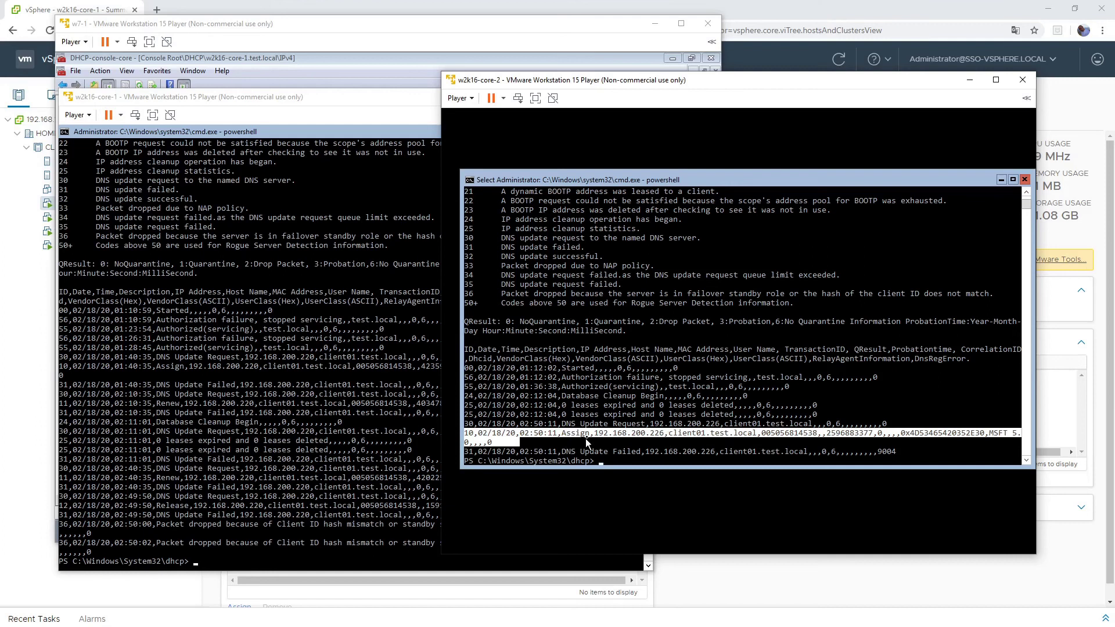
# - Highlight core-1's 02:50 packet-dropped log lines, then clear core-1's console with cls
pyautogui.click(153, 536)
pyautogui.moveTo(60, 525); pyautogui.dragTo(119, 542)
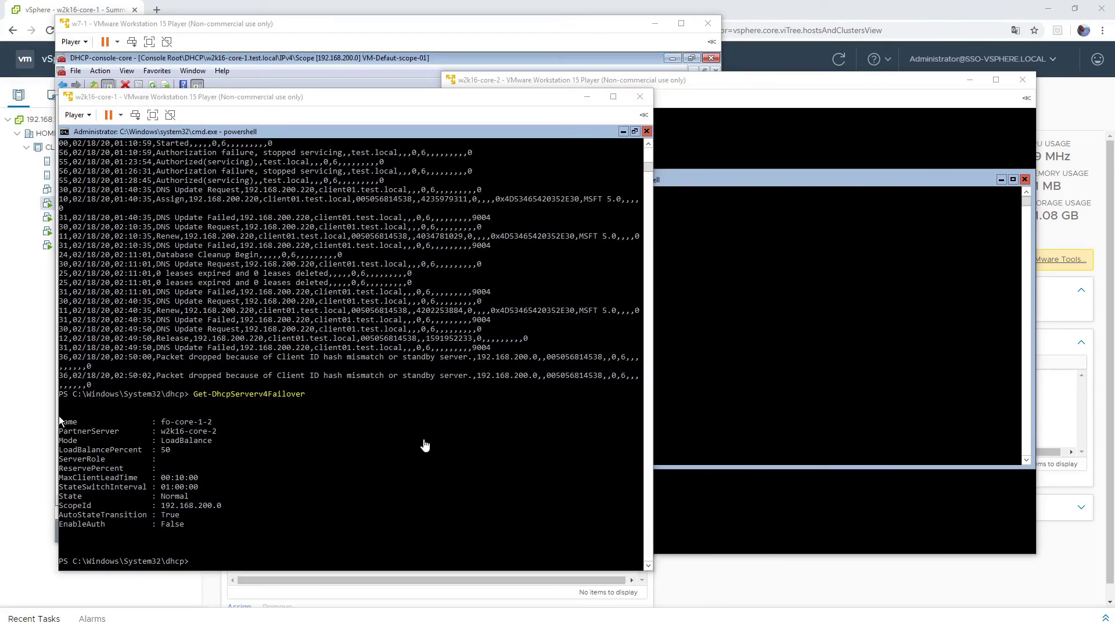
pyautogui.click(454, 103)
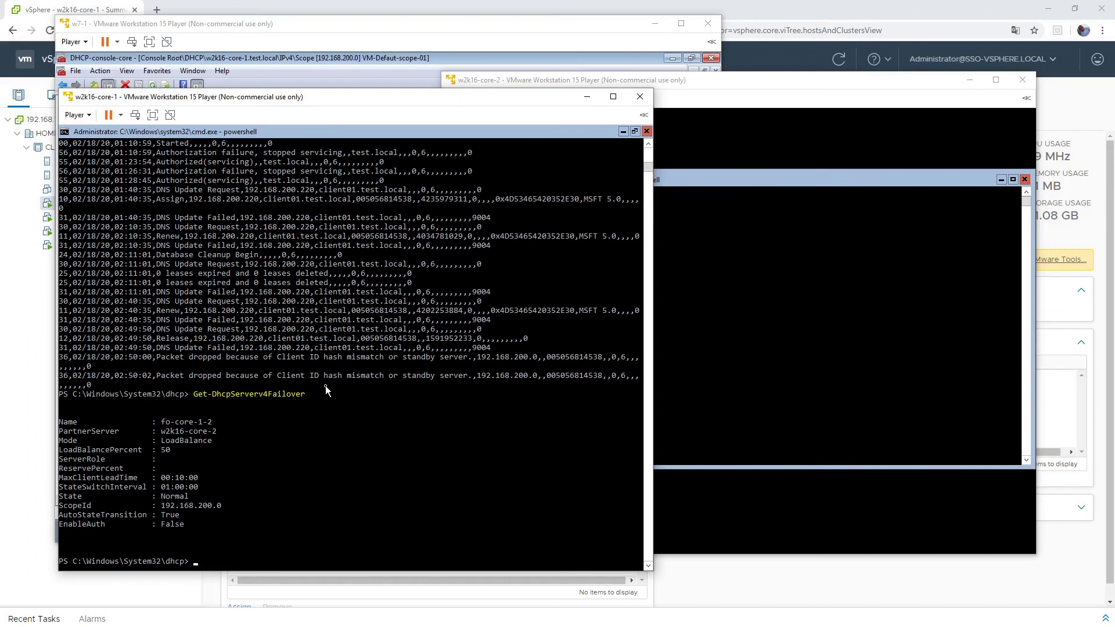
pyautogui.scroll(-1, 345, 453)
pyautogui.write('cls')
pyautogui.press('Return')
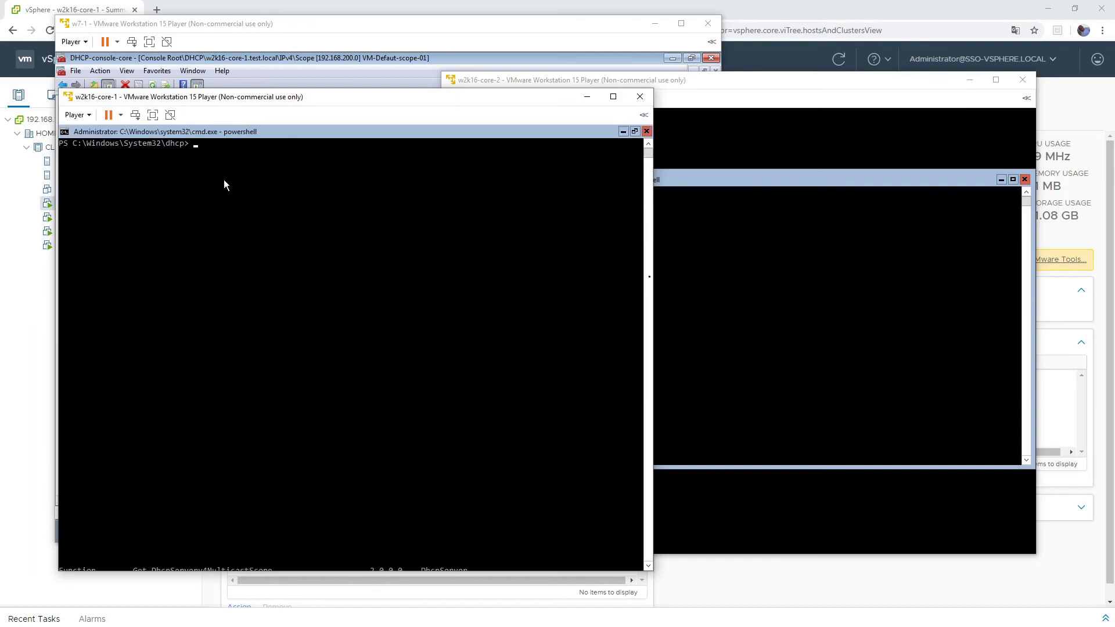
pyautogui.click(730, 201)
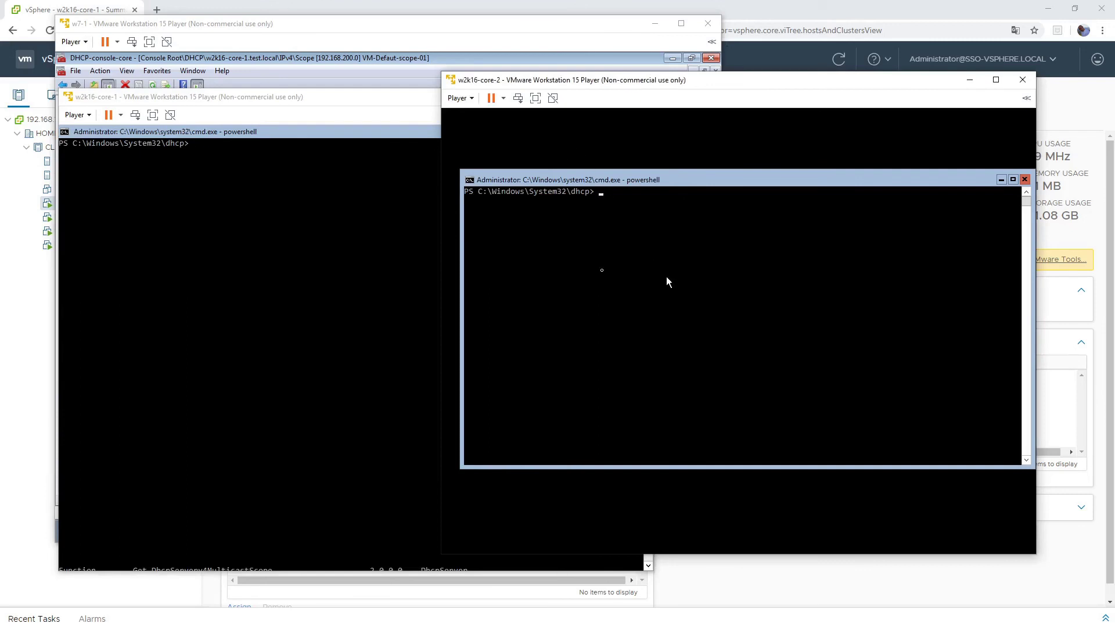
# - In the w7-1 DHCP console, expand w2k16-core-2 and refresh its IPv4 node
pyautogui.click(211, 23)
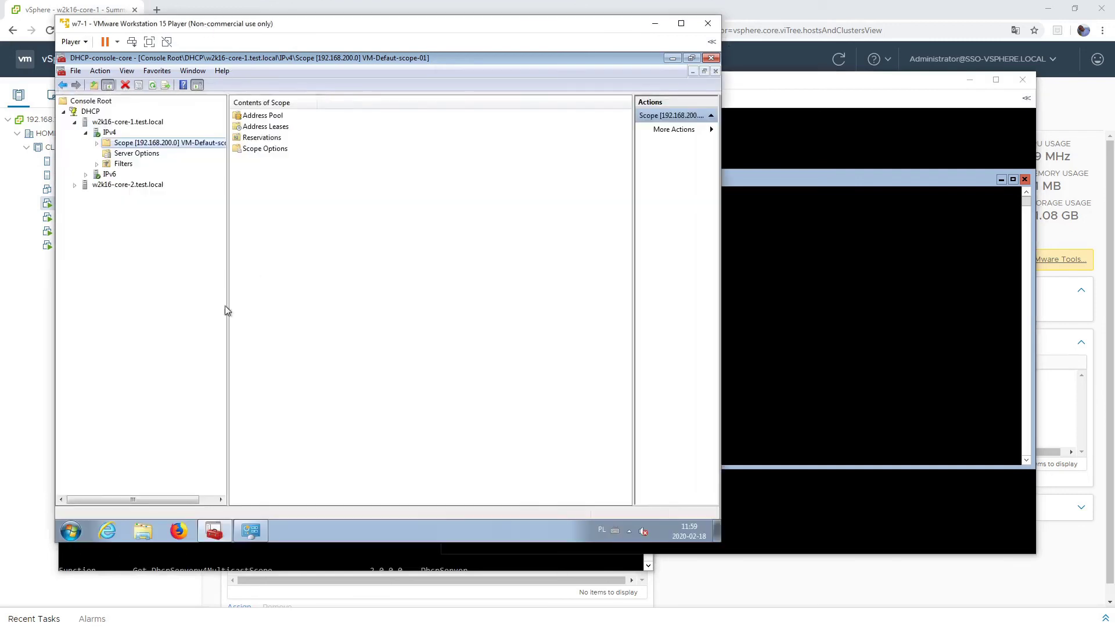
pyautogui.doubleClick(146, 147)
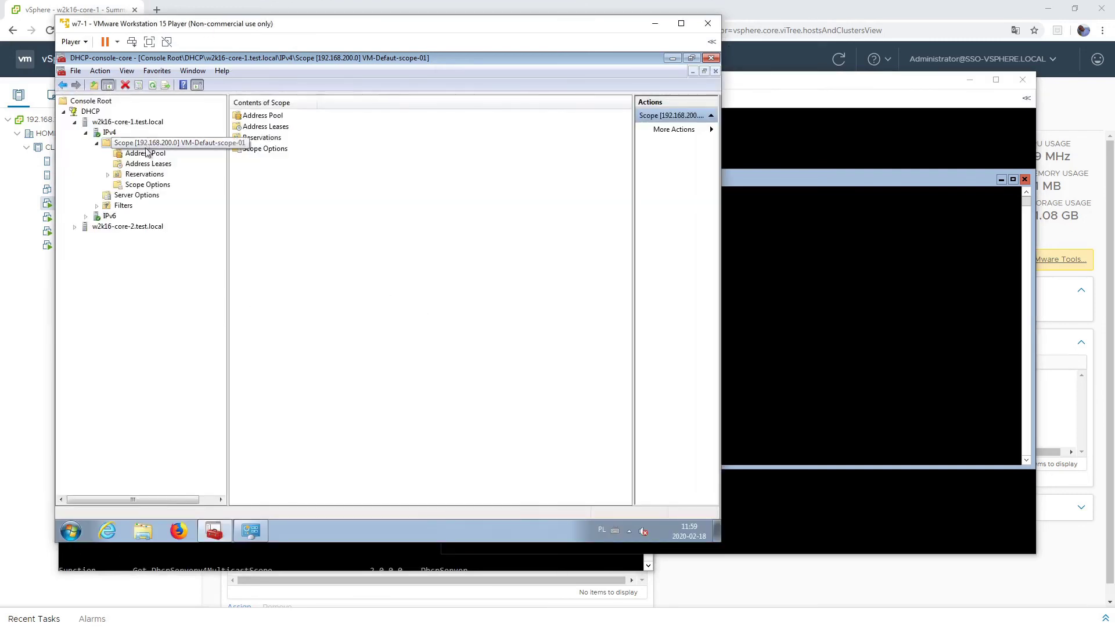
pyautogui.click(75, 227)
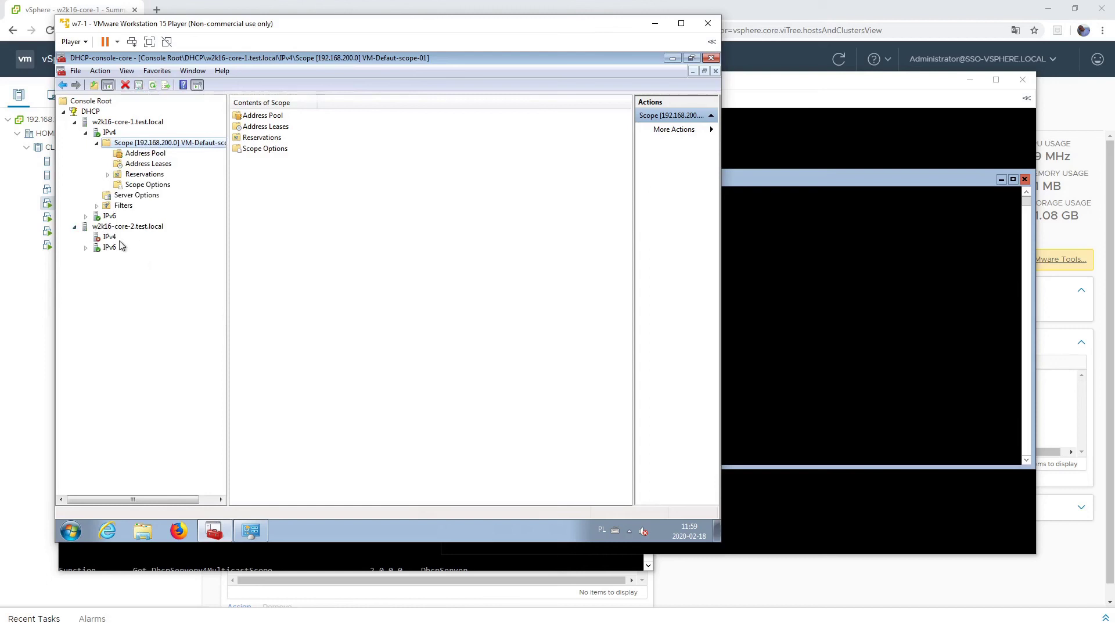
pyautogui.click(109, 237)
pyautogui.rightClick(108, 248)
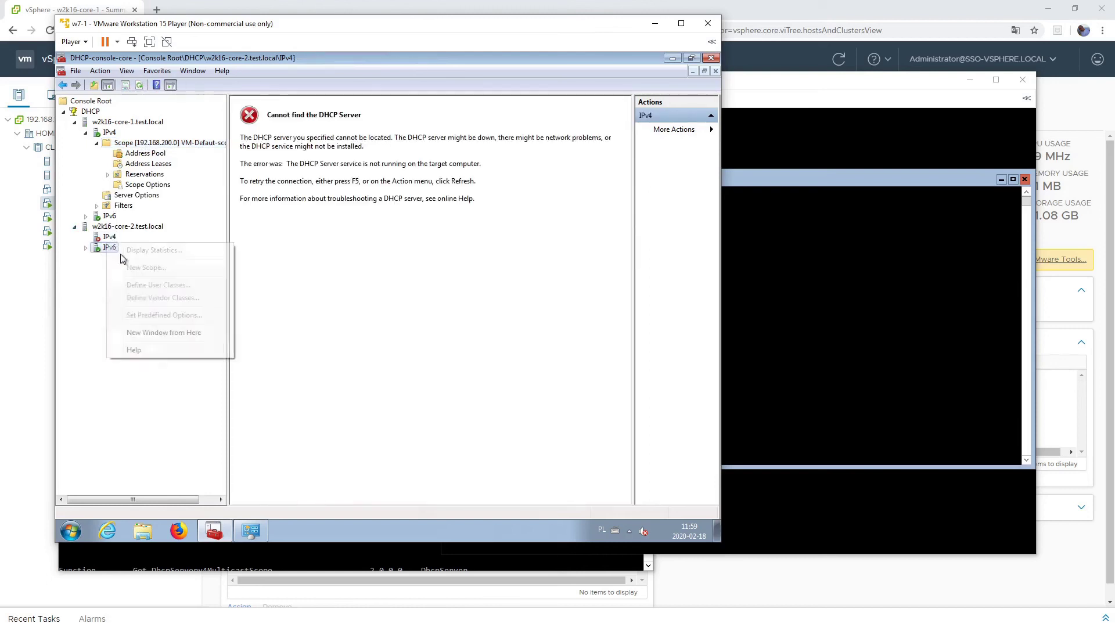
pyautogui.rightClick(108, 238)
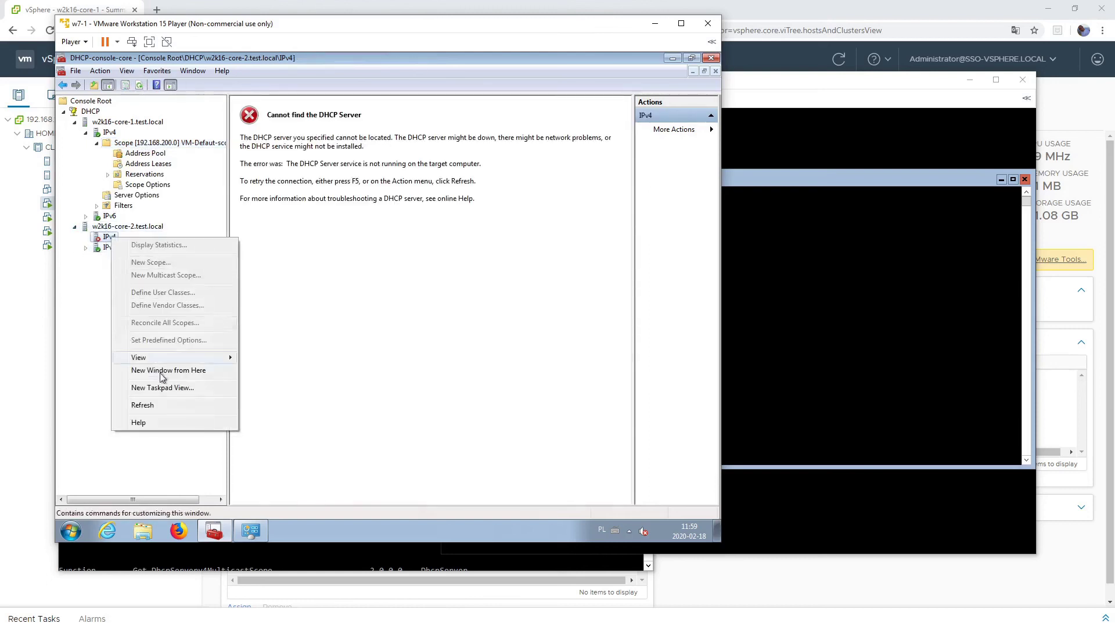
pyautogui.click(144, 404)
# - Open core-2's 192.168.200.0 scope and view its Address Leases
pyautogui.click(135, 259)
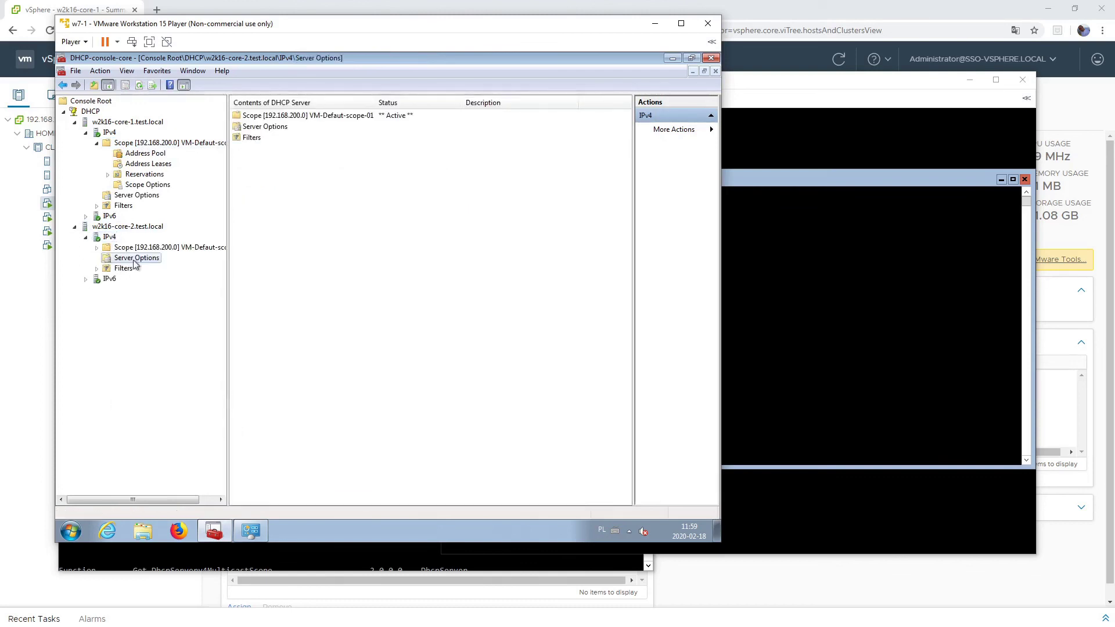
pyautogui.doubleClick(162, 248)
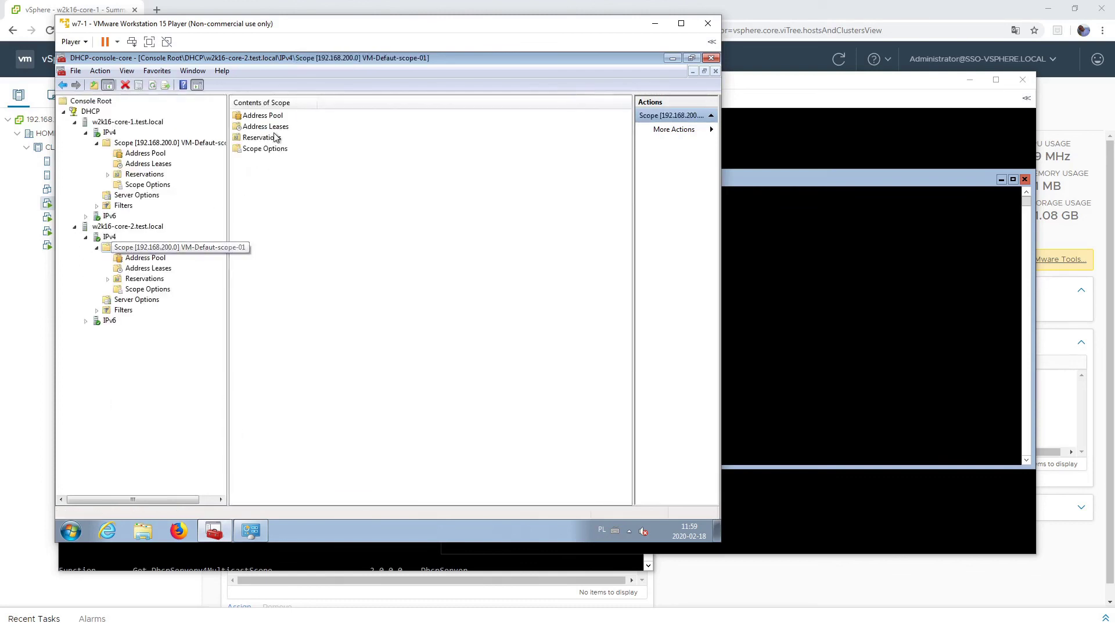
pyautogui.click(277, 137)
pyautogui.doubleClick(281, 135)
pyautogui.click(154, 267)
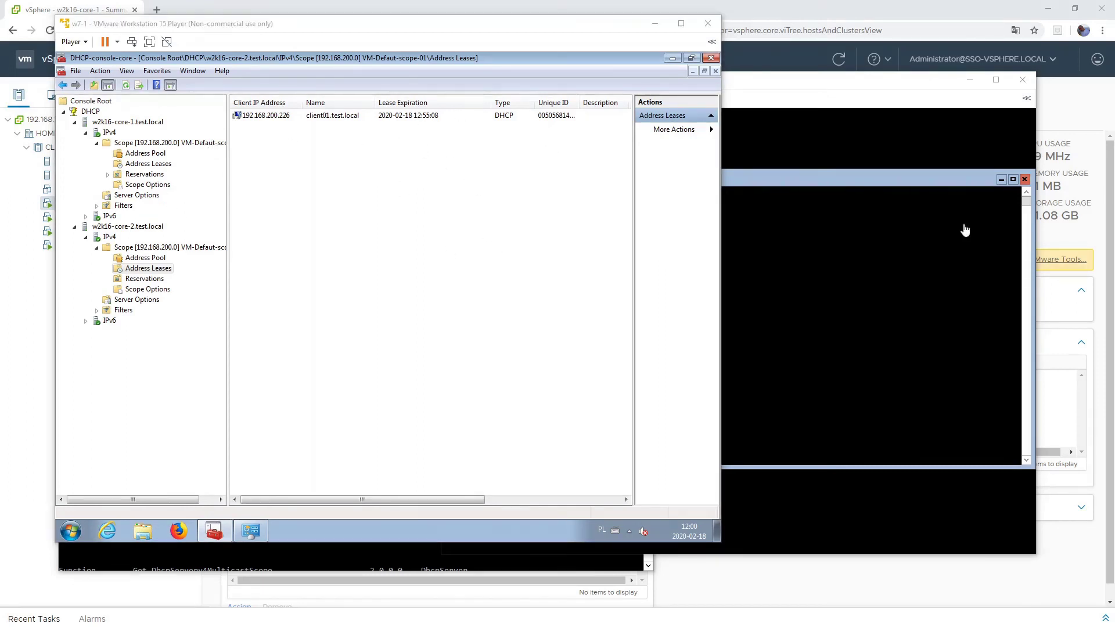
# - On core-2, run Stop-Service dhcpserver and confirm with get-service that it is Stopped
pyautogui.click(879, 210)
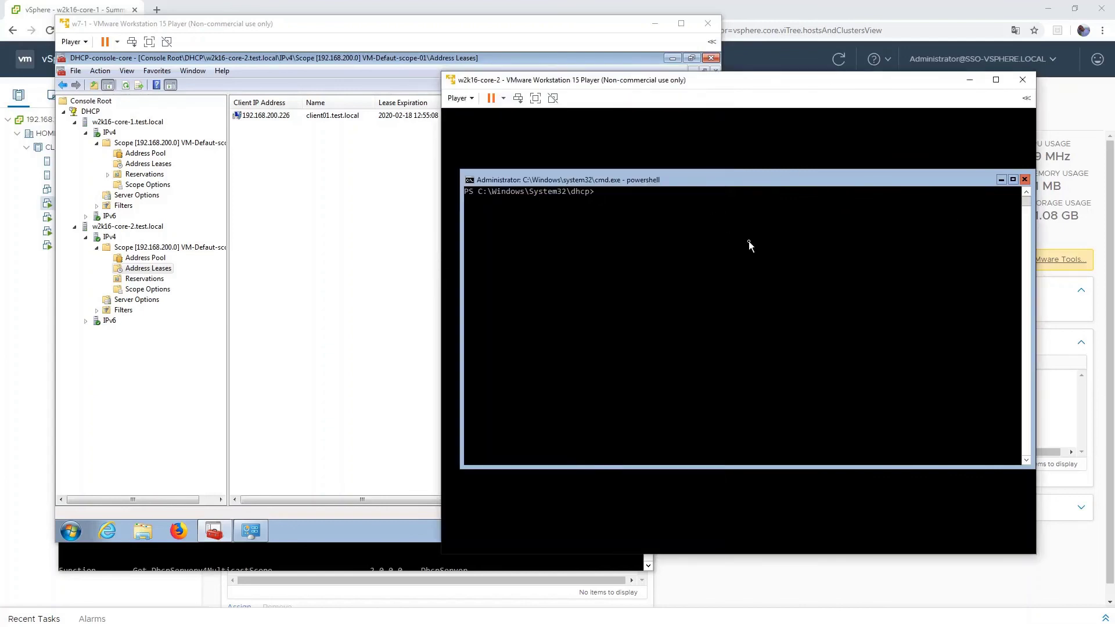
pyautogui.write('d')
pyautogui.write('able-Ser')
pyautogui.press('Tab')
pyautogui.press('BackSpace')
pyautogui.press('BackSpace')
pyautogui.press('BackSpace')
pyautogui.press('BackSpace')
pyautogui.press('BackSpace')
pyautogui.press('BackSpace')
pyautogui.press('BackSpace')
pyautogui.press('BackSpace')
pyautogui.press('BackSpace')
pyautogui.press('BackSpace')
pyautogui.press('BackSpace')
pyautogui.press('BackSpace')
pyautogui.press('BackSpace')
pyautogui.press('BackSpace')
pyautogui.press('BackSpace')
pyautogui.press('BackSpace')
pyautogui.press('BackSpace')
pyautogui.press('BackSpace')
pyautogui.press('BackSpace')
pyautogui.press('BackSpace')
pyautogui.press('BackSpace')
pyautogui.press('BackSpace')
pyautogui.press('BackSpace')
pyautogui.press('BackSpace')
pyautogui.press('BackSpace')
pyautogui.press('BackSpace')
pyautogui.press('BackSpace')
pyautogui.press('BackSpace')
pyautogui.press('BackSpace')
pyautogui.press('BackSpace')
pyautogui.press('BackSpace')
pyautogui.press('BackSpace')
pyautogui.write('stop-se')
pyautogui.press('Tab')
pyautogui.write('dhcpserver')
pyautogui.press('Return')
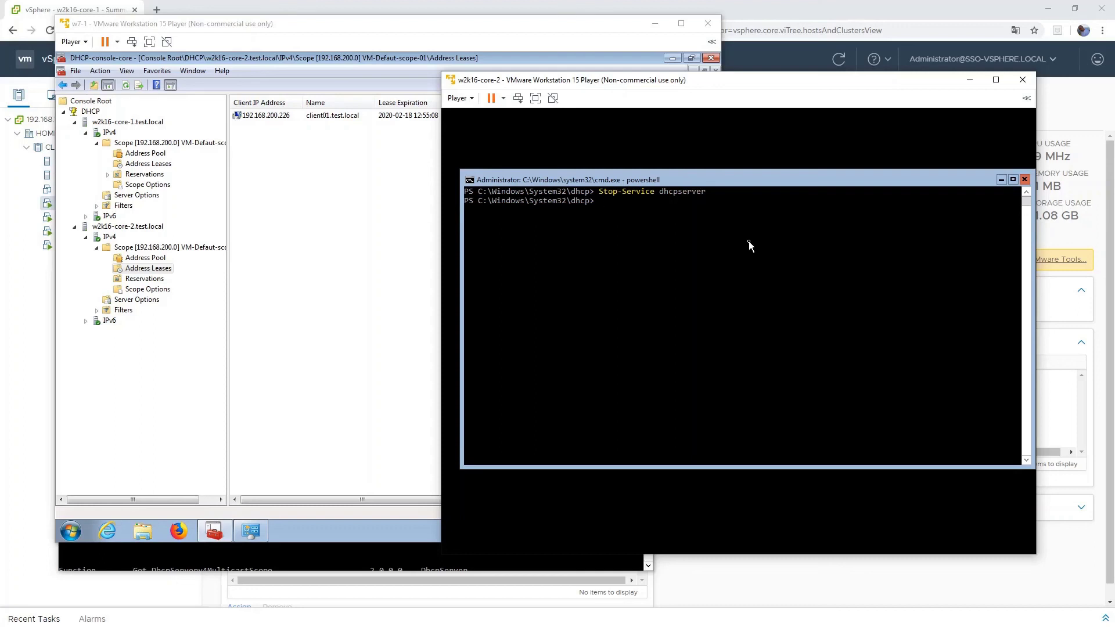
pyautogui.write('get-service dhcpserver')
pyautogui.press('Return')
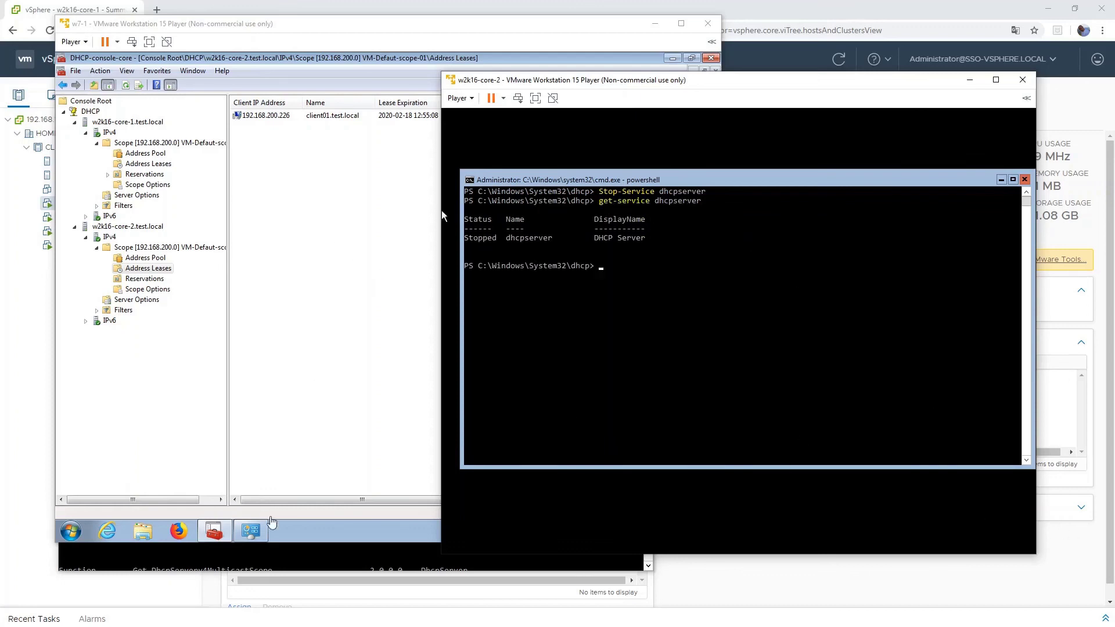
# - On core-1, enter the Get-DhcpServerv4Failover command
pyautogui.click(297, 555)
pyautogui.write('get-dhcpserverv4f')
pyautogui.press('Tab')
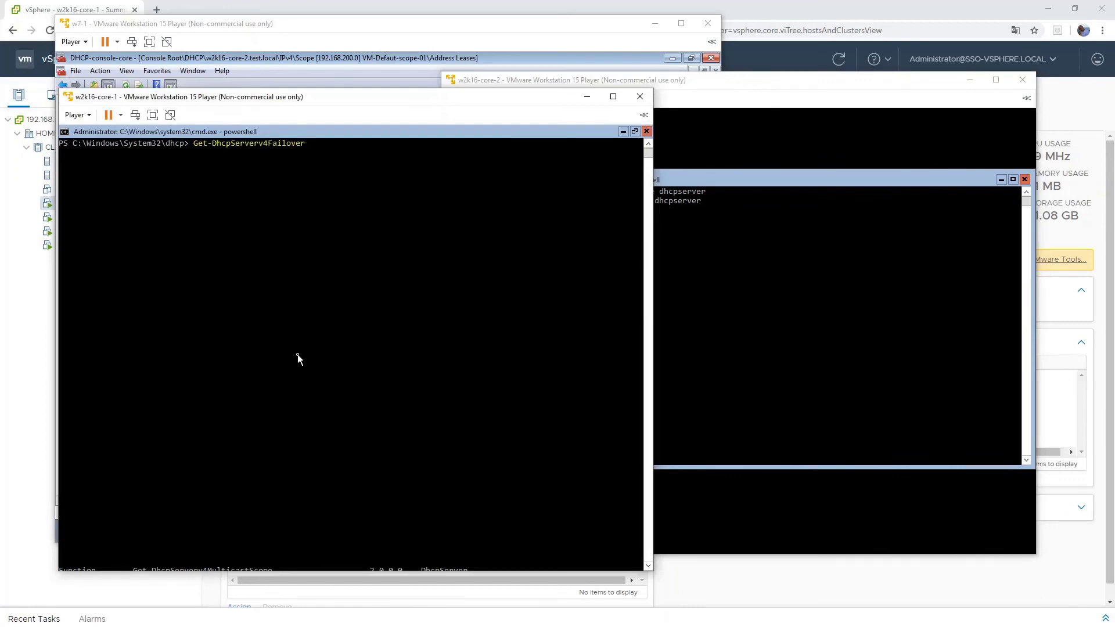
# - Run Get-DhcpServerv4Failover on core-1, showing CommunicationInterrupted, then switch to w7-1
pyautogui.press('Return')
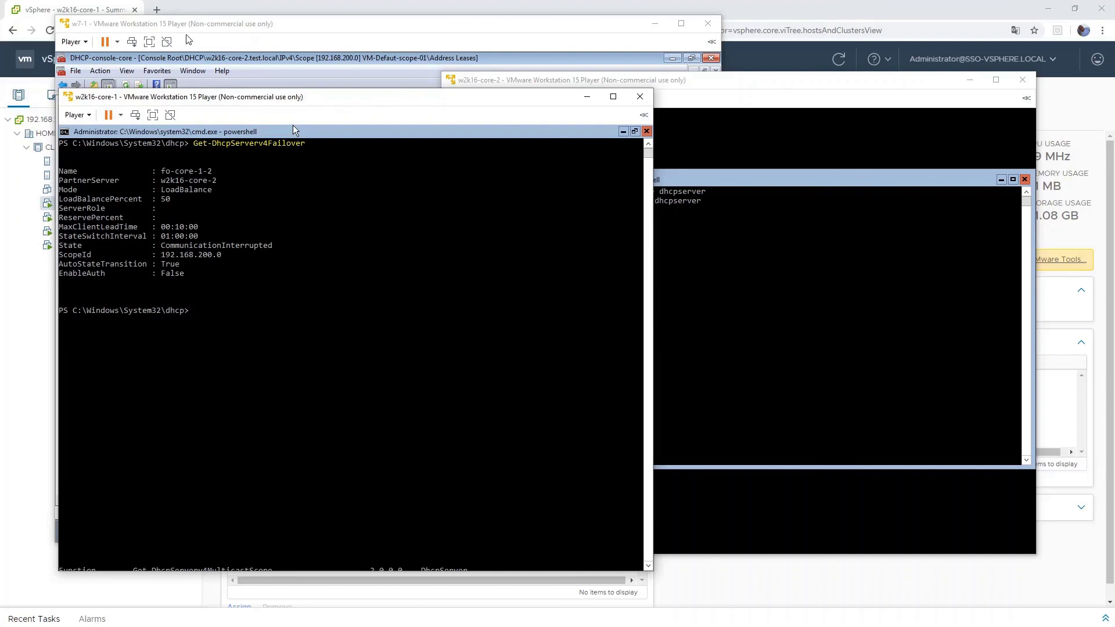
pyautogui.click(207, 23)
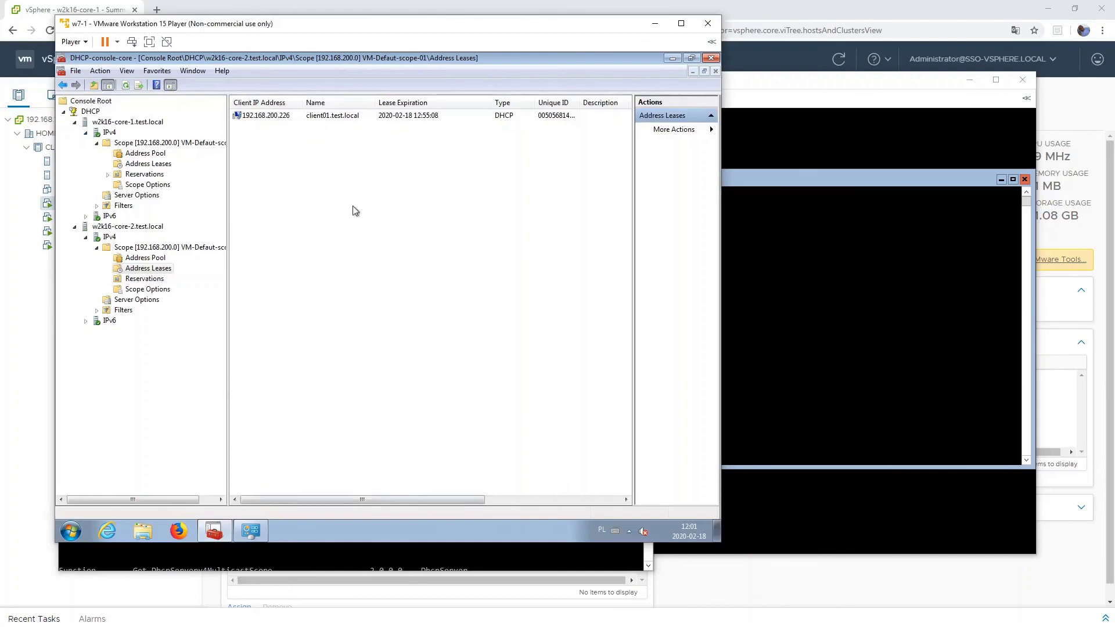
# - Launch cmd from the w7-1 Start menu search
pyautogui.click(71, 531)
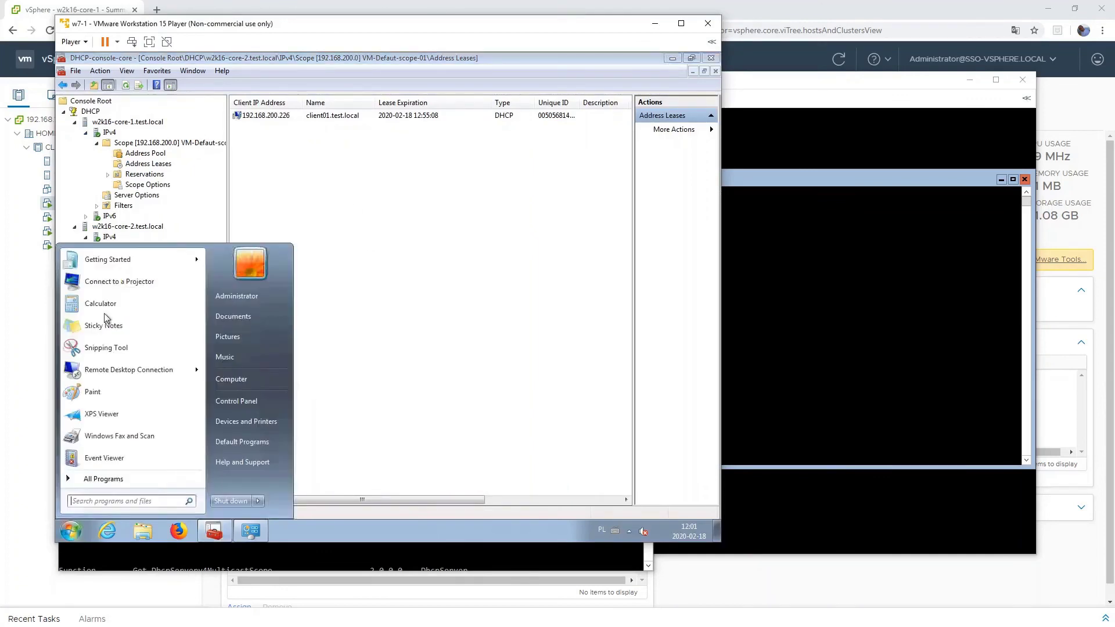
pyautogui.click(70, 539)
pyautogui.rightClick(67, 536)
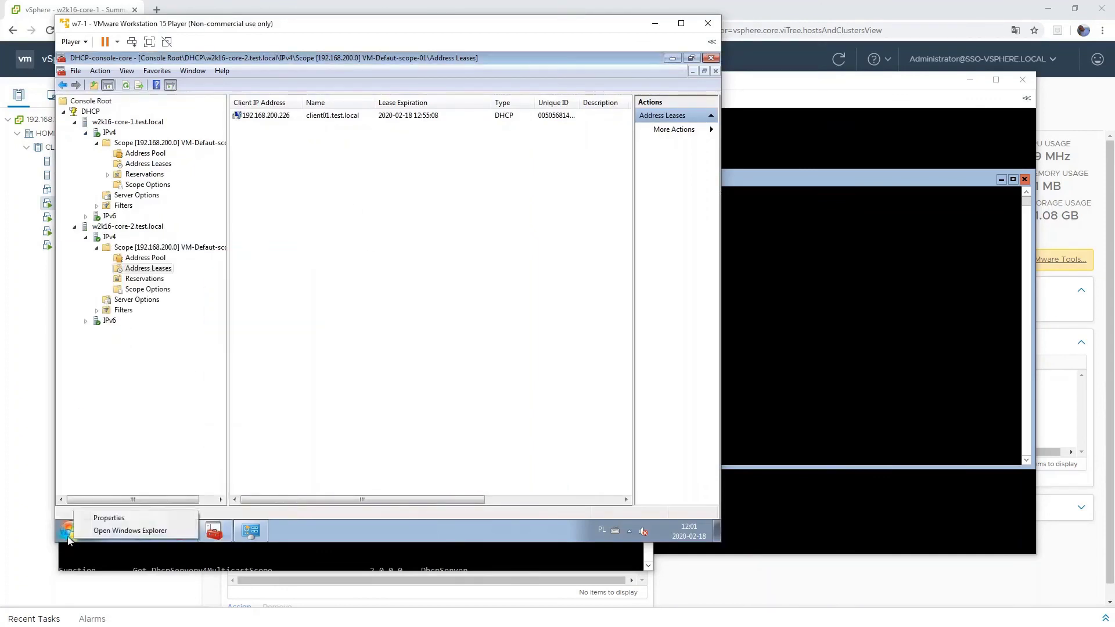
pyautogui.click(64, 533)
pyautogui.write('cmd')
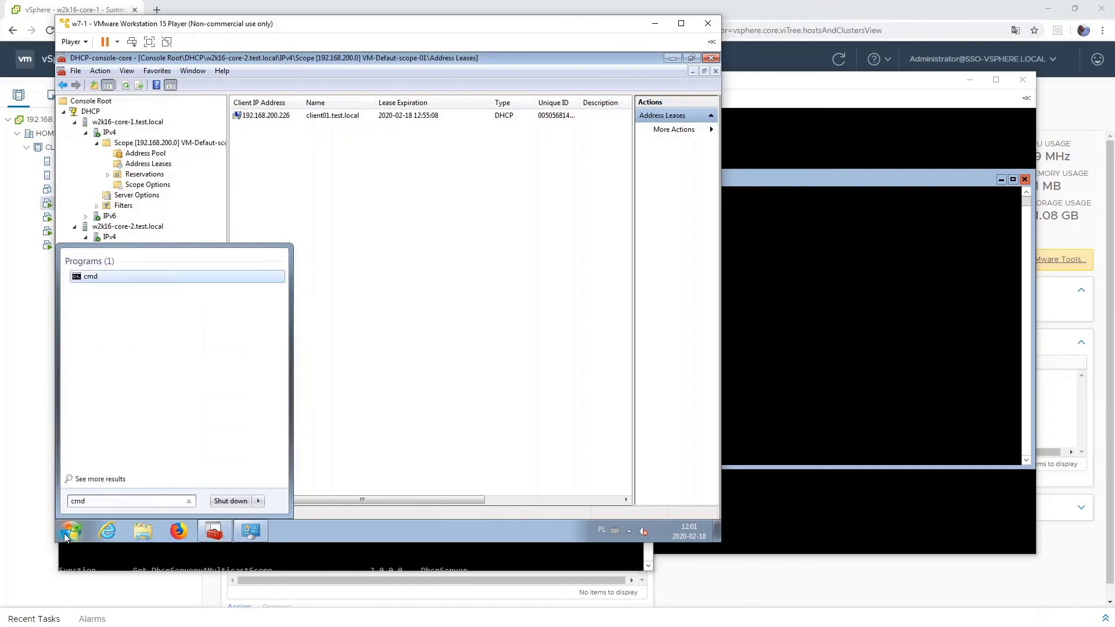
pyautogui.press('Return')
# - Release and renew the client's lease with ipconfig /release and ipconfig /renew
pyautogui.write('ipconfig')
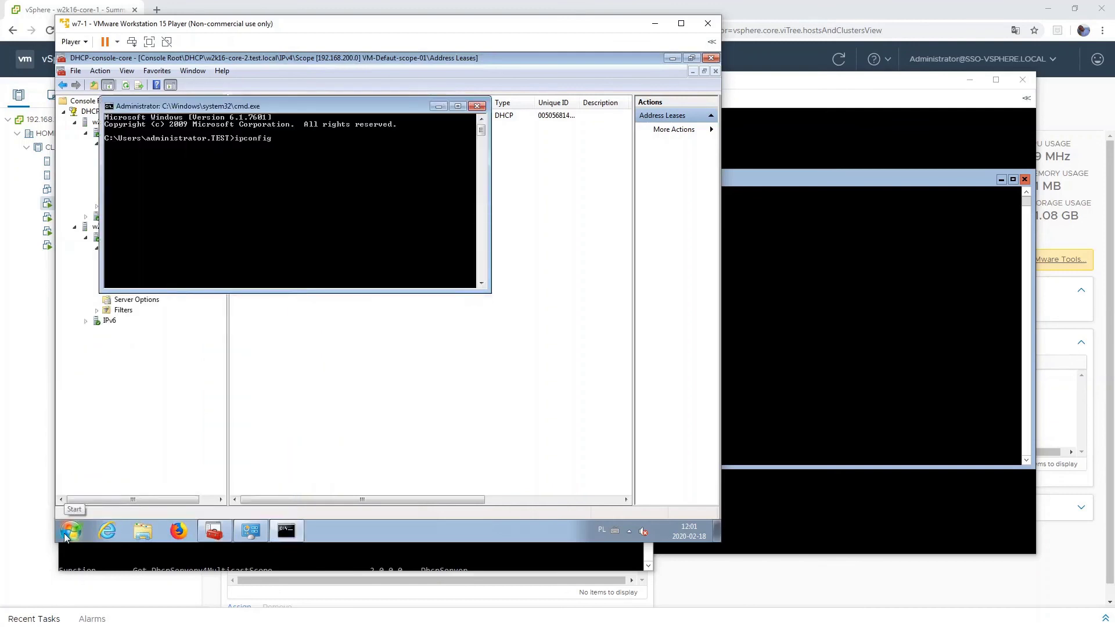
pyautogui.write(' /rel')
pyautogui.press('Return')
pyautogui.press('Up')
pyautogui.press('Escape')
pyautogui.press('Up')
pyautogui.write('ese')
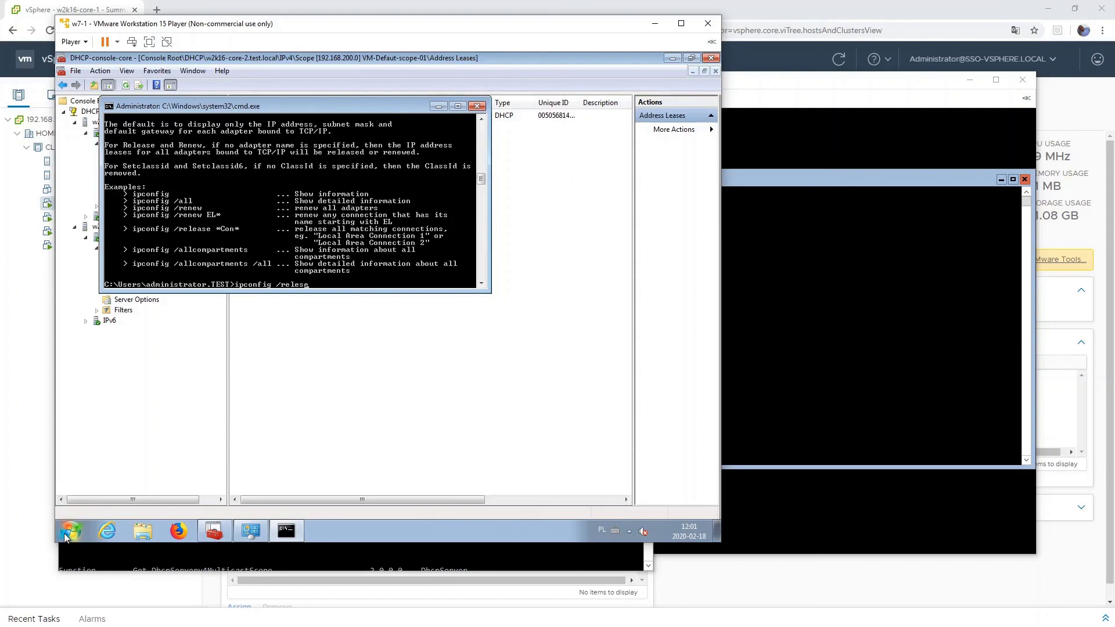
pyautogui.press('BackSpace')
pyautogui.press('BackSpace')
pyautogui.write('ase')
pyautogui.press('Return')
pyautogui.press('Up')
pyautogui.press('BackSpace')
pyautogui.press('BackSpace')
pyautogui.press('BackSpace')
pyautogui.press('BackSpace')
pyautogui.write('new')
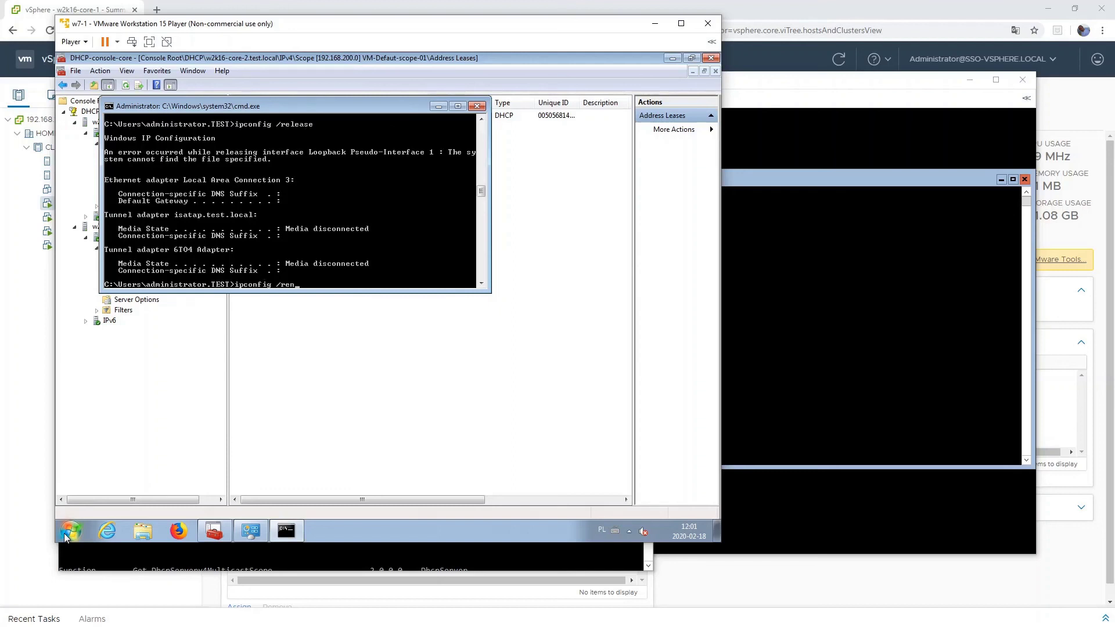
pyautogui.press('Return')
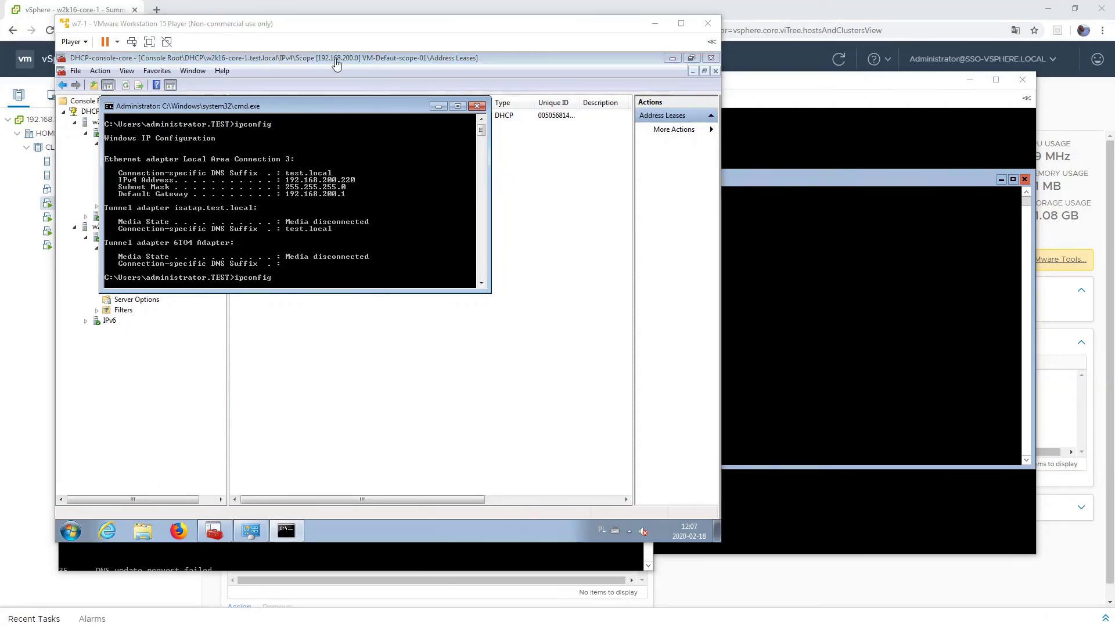
# - Run ipconfig /all to confirm 192.168.200.220 leased from 192.168.200.110, then go to core-2
pyautogui.click(283, 118)
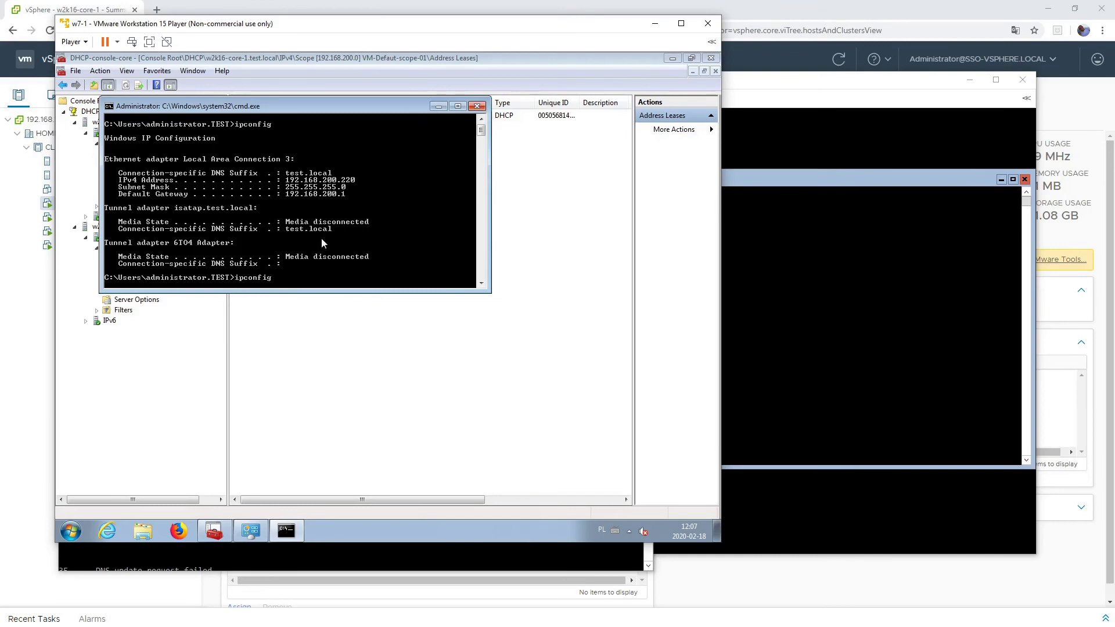
pyautogui.write('/all')
pyautogui.press('Return')
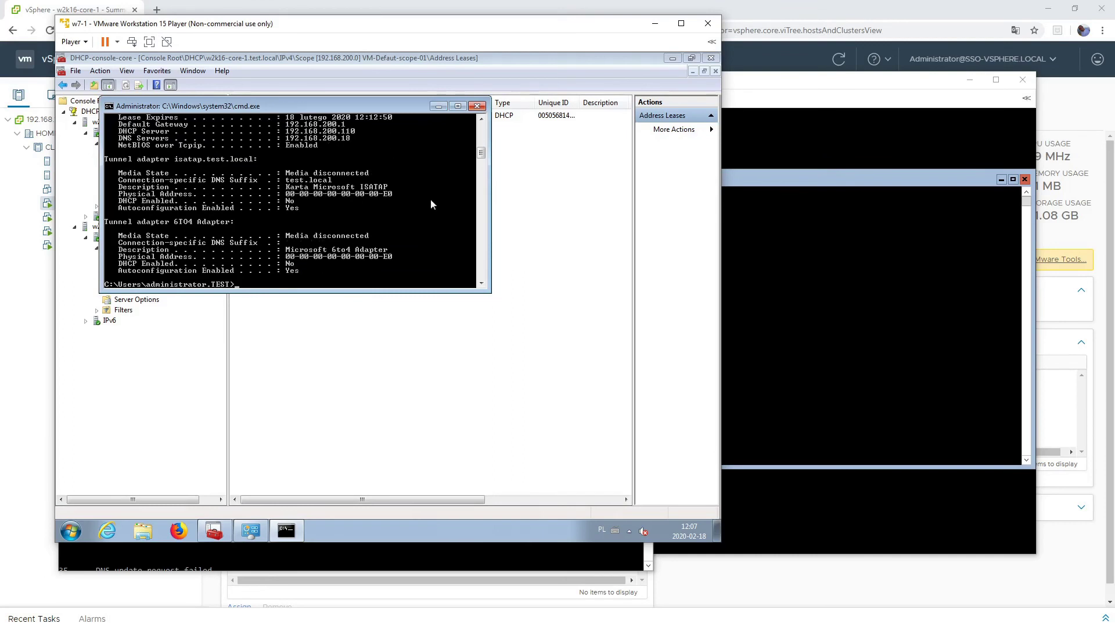
pyautogui.click(481, 119)
pyautogui.click(482, 120)
pyautogui.click(482, 120)
pyautogui.click(482, 120)
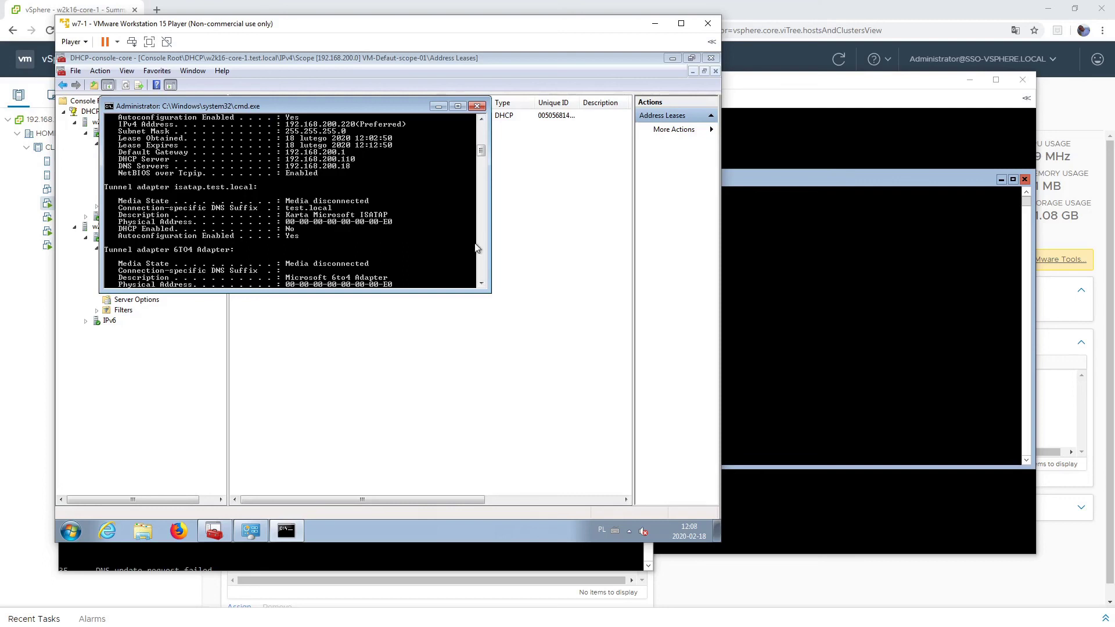
pyautogui.click(846, 281)
# - Edit the recalled Stop-Service command into Start-Service dhcpserver and run it on core-2
pyautogui.press('Up')
pyautogui.press('Up')
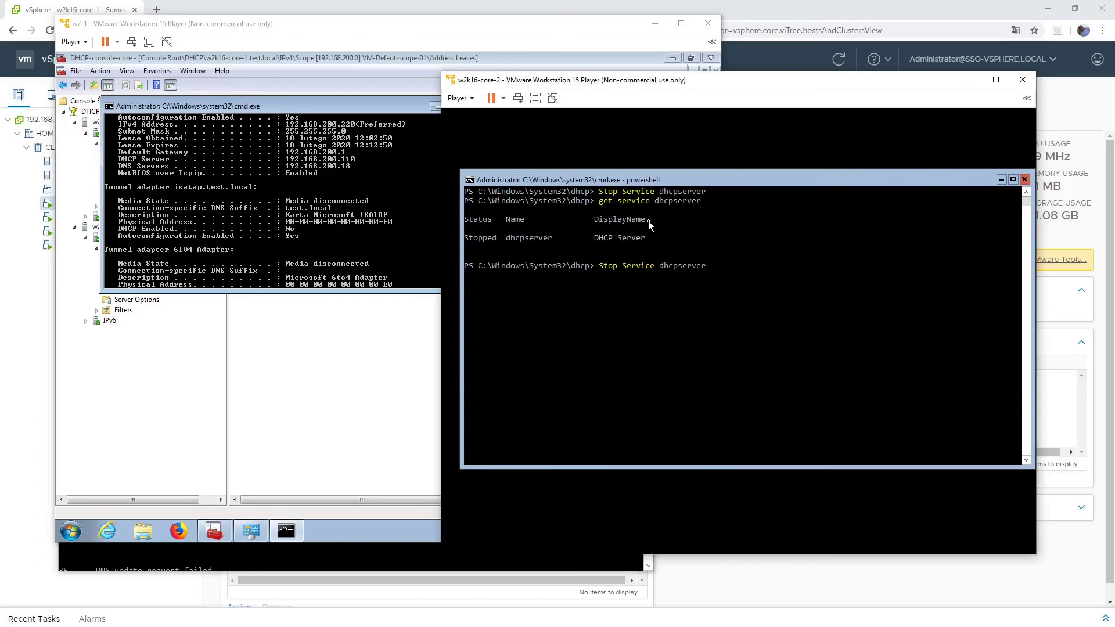
pyautogui.press('Left')
pyautogui.press('Left')
pyautogui.press('Left')
pyautogui.press('Left')
pyautogui.press('Left')
pyautogui.press('Left')
pyautogui.press('Left')
pyautogui.press('Left')
pyautogui.press('Left')
pyautogui.press('Left')
pyautogui.press('Left')
pyautogui.press('Left')
pyautogui.press('Left')
pyautogui.press('Left')
pyautogui.press('Left')
pyautogui.press('Left')
pyautogui.press('Left')
pyautogui.press('Left')
pyautogui.press('Left')
pyautogui.press('BackSpace')
pyautogui.press('BackSpace')
pyautogui.write('art')
pyautogui.press('Return')
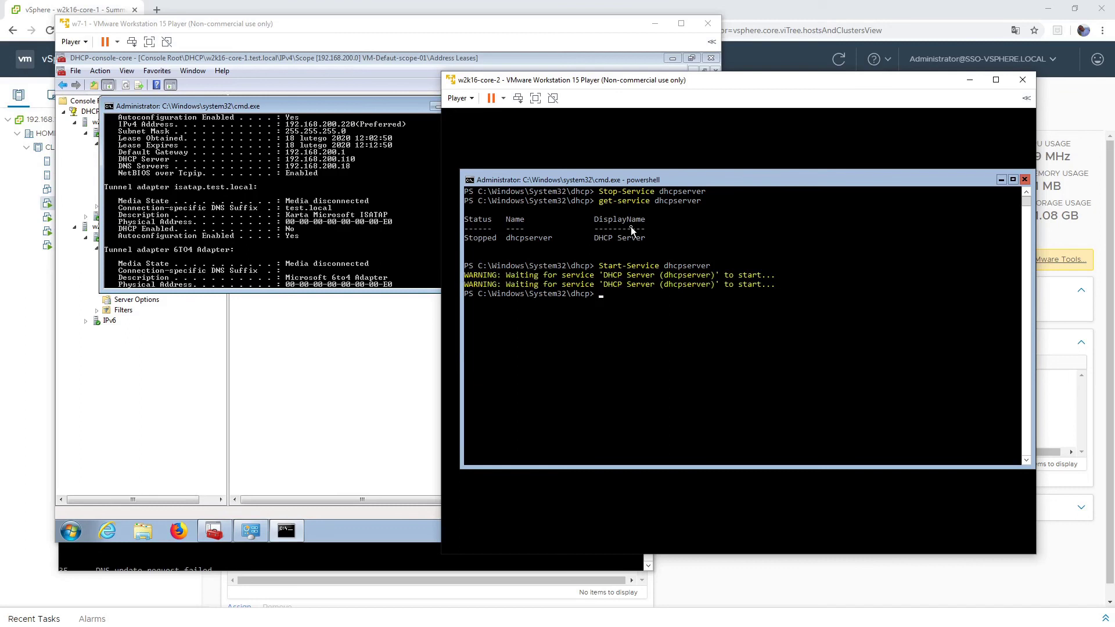
# - Run Get-DhcpServerv4Failover on core-2 to confirm fo-core-1-2 is Normal, then return to w7-1
pyautogui.write('get-dhcpserverv4fa')
pyautogui.press('Tab')
pyautogui.press('Return')
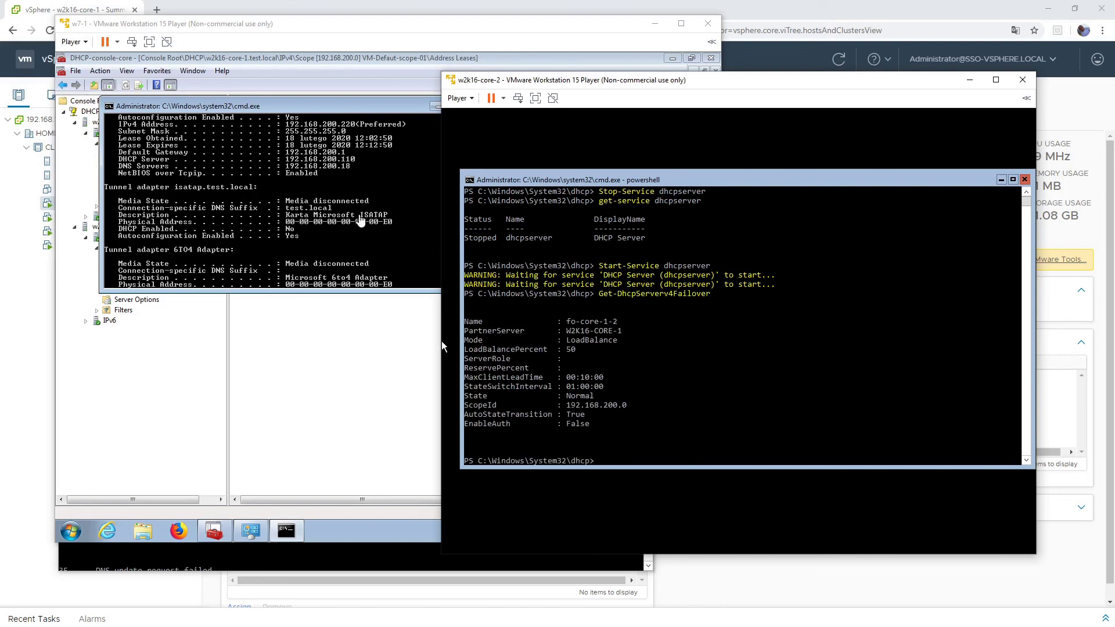
pyautogui.click(239, 105)
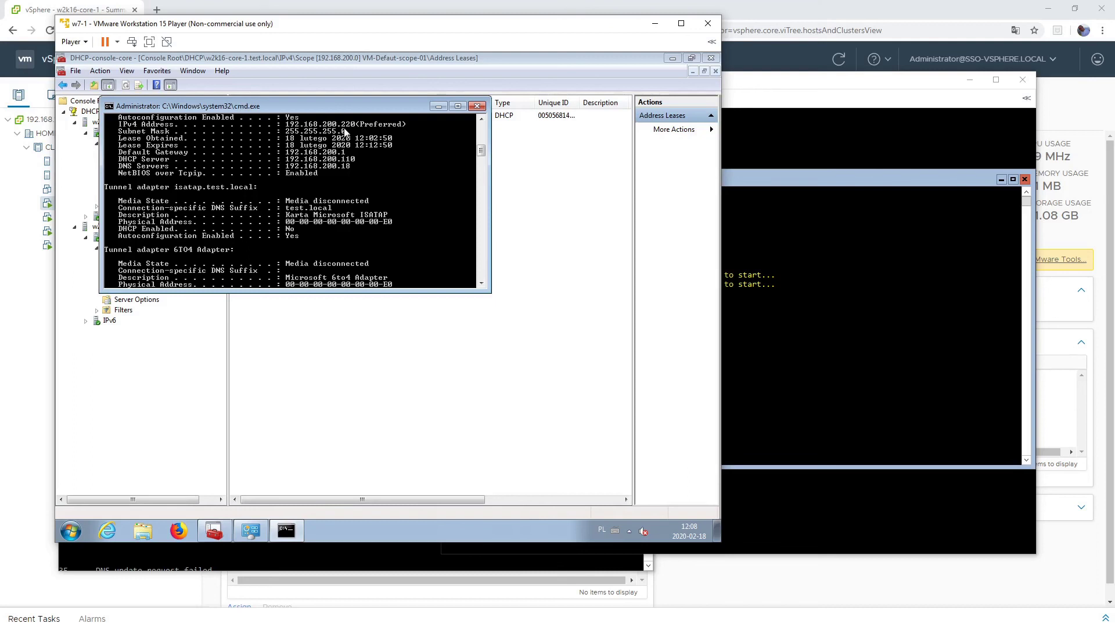
# - Clear the client's command line and run ipconfig /renew again
pyautogui.press('F9')
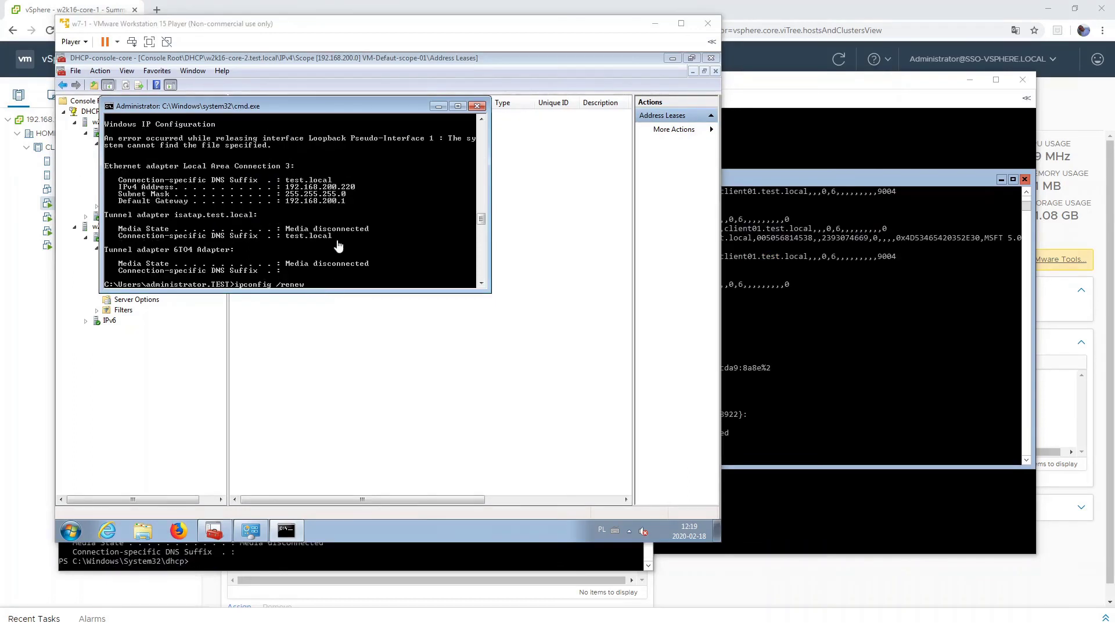
pyautogui.click(293, 112)
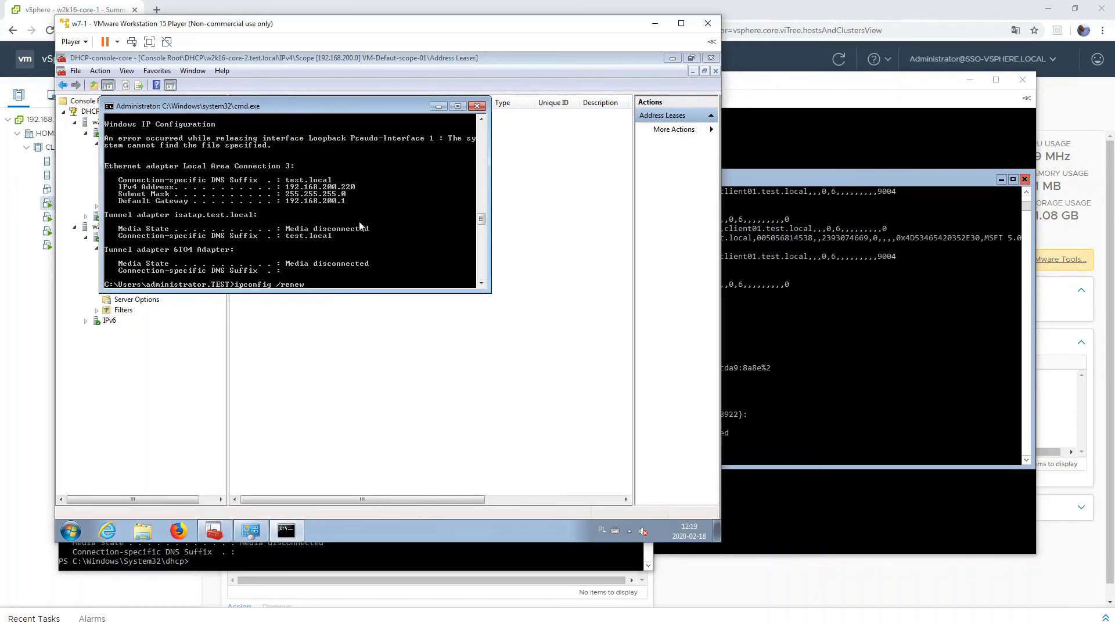
pyautogui.press('Up')
pyautogui.press('BackSpace')
pyautogui.press('BackSpace')
pyautogui.press('BackSpace')
pyautogui.hotkey('ctrl', 'a')
pyautogui.press('BackSpace')
pyautogui.press('BackSpace')
pyautogui.press('BackSpace')
pyautogui.press('BackSpace')
pyautogui.press('BackSpace')
pyautogui.press('BackSpace')
pyautogui.press('BackSpace')
pyautogui.press('BackSpace')
pyautogui.press('BackSpace')
pyautogui.press('BackSpace')
pyautogui.press('BackSpace')
pyautogui.press('BackSpace')
pyautogui.press('BackSpace')
pyautogui.press('BackSpace')
pyautogui.press('BackSpace')
pyautogui.press('BackSpace')
pyautogui.press('BackSpace')
pyautogui.press('BackSpace')
pyautogui.write('ipconifig /renew')
pyautogui.press('Return')
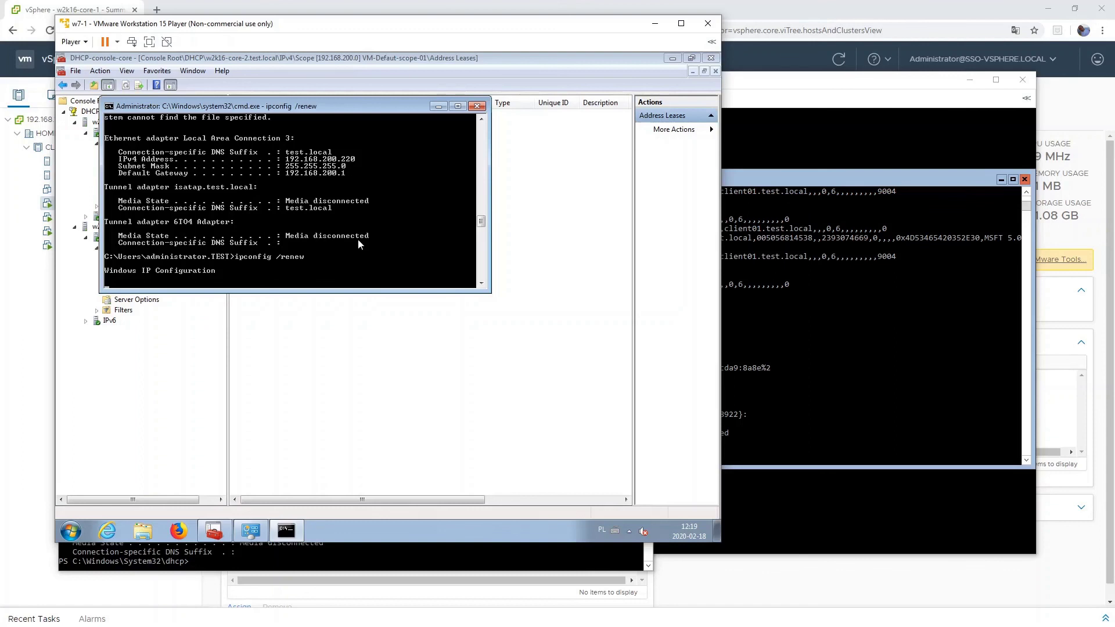
# - Run ipconfig /all to confirm the lease now comes from DHCP server 192.168.200.115
pyautogui.rightClick(357, 239)
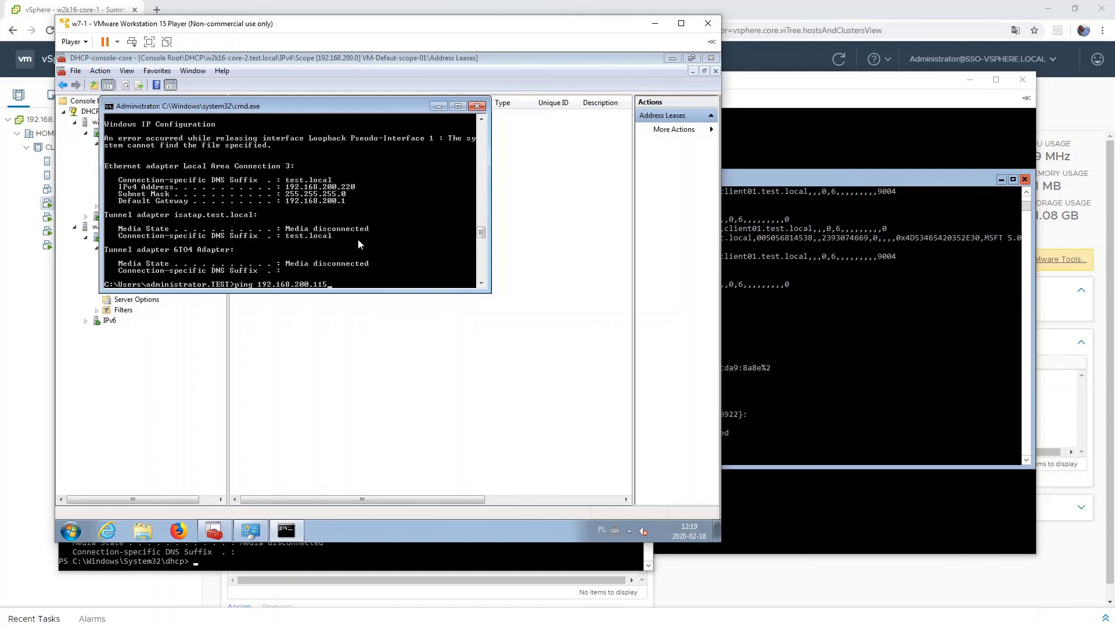
pyautogui.press('BackSpace')
pyautogui.press('BackSpace')
pyautogui.press('BackSpace')
pyautogui.press('BackSpace')
pyautogui.press('BackSpace')
pyautogui.press('BackSpace')
pyautogui.press('BackSpace')
pyautogui.press('BackSpace')
pyautogui.press('BackSpace')
pyautogui.press('BackSpace')
pyautogui.press('BackSpace')
pyautogui.press('BackSpace')
pyautogui.press('BackSpace')
pyautogui.press('BackSpace')
pyautogui.press('BackSpace')
pyautogui.press('BackSpace')
pyautogui.press('BackSpace')
pyautogui.press('BackSpace')
pyautogui.press('BackSpace')
pyautogui.write('ipconfig /all')
pyautogui.press('Return')
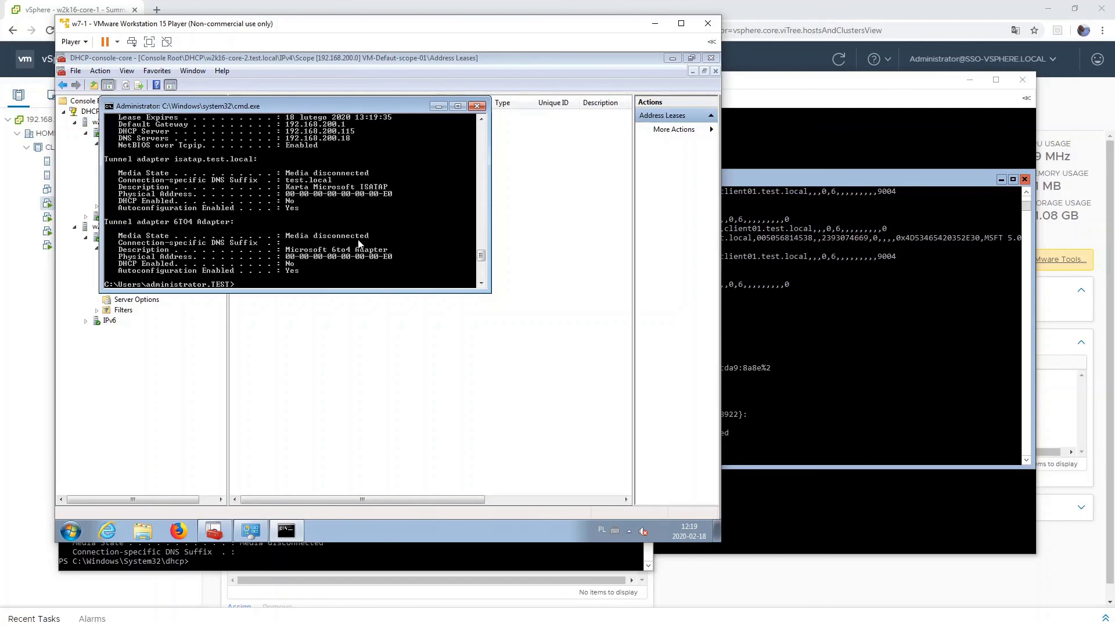
pyautogui.scroll(1, 359, 243)
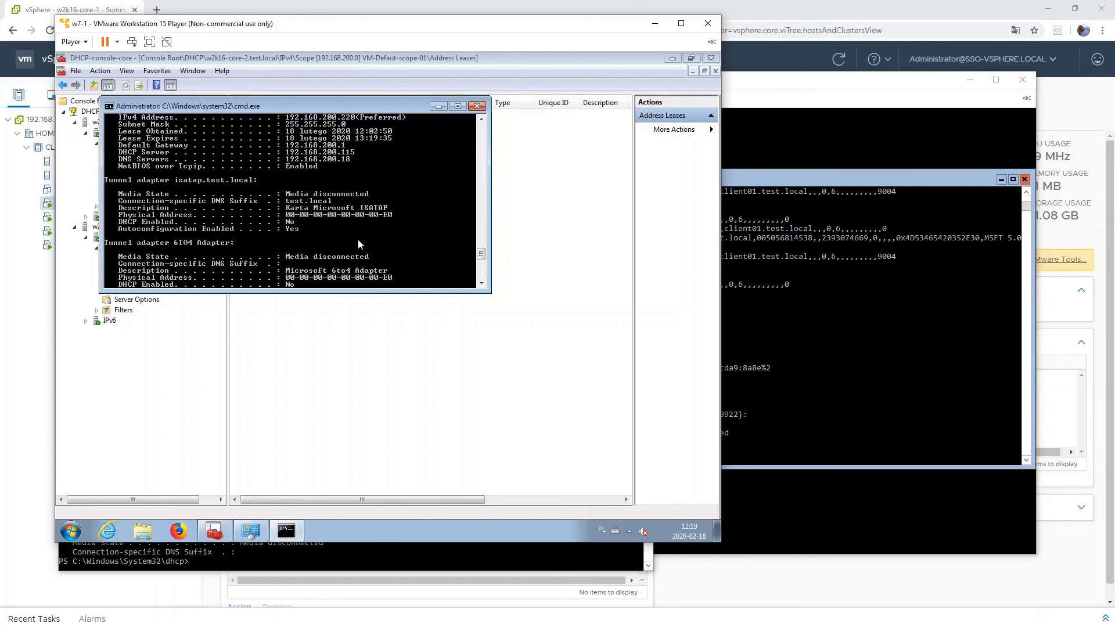